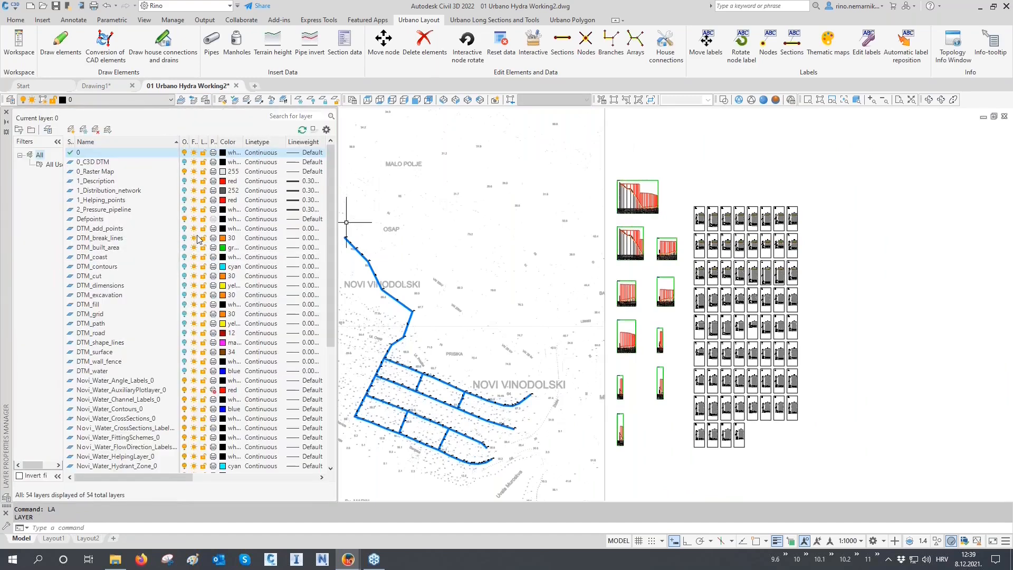
Turn on the 2_Pressure_pipeline layer, close the layer manager and save the drawing.
left_click(122, 210)
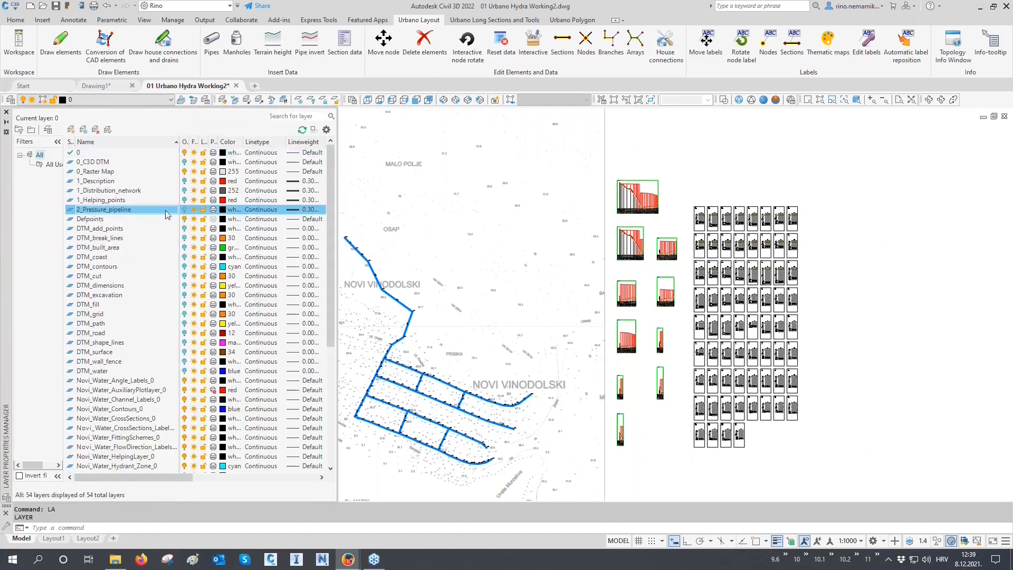
left_click(184, 210)
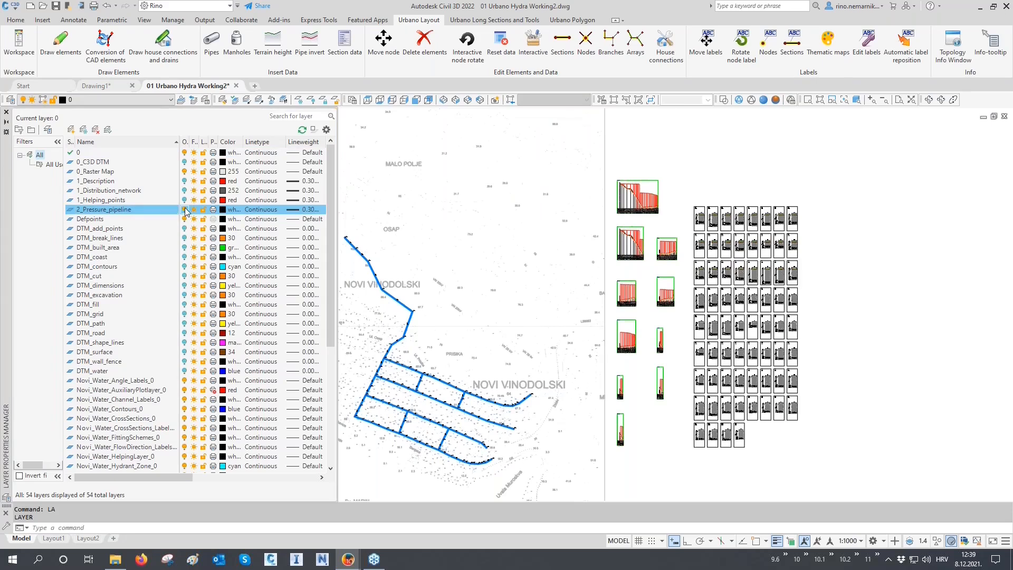
left_click(7, 113)
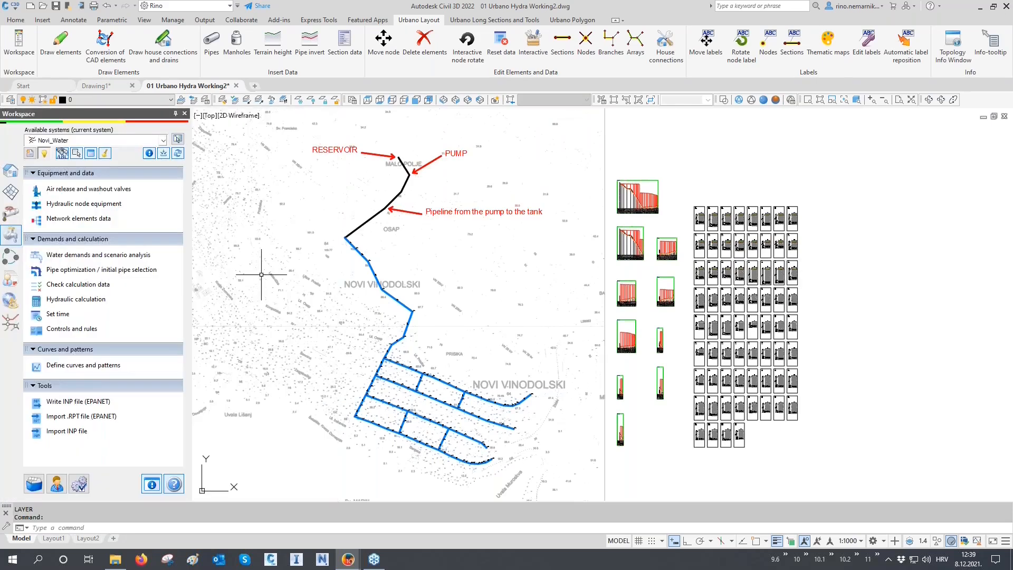
key("ctrl+s")
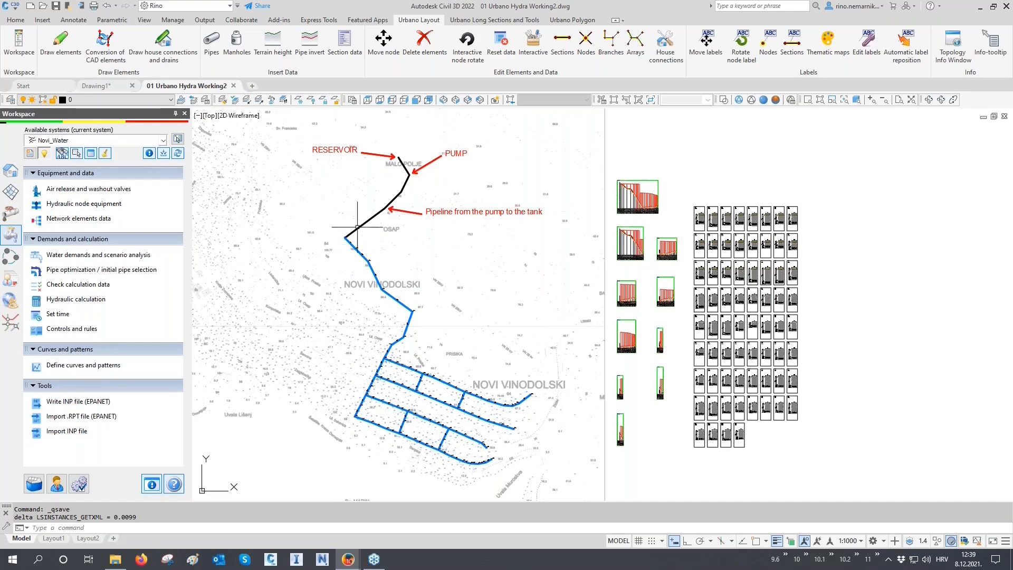
Set up the CAD element conversion with node labels 5 Name Demand Pressure-W and section labels 4 Diameter Flow Velocity-W.
scroll(365, 138, "up", 4)
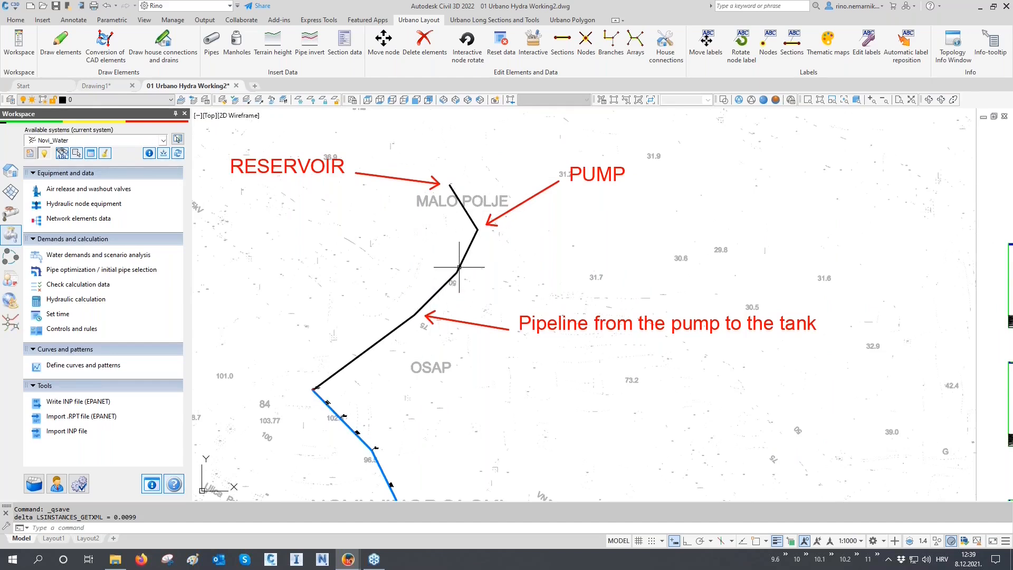
scroll(459, 267, "down", 2)
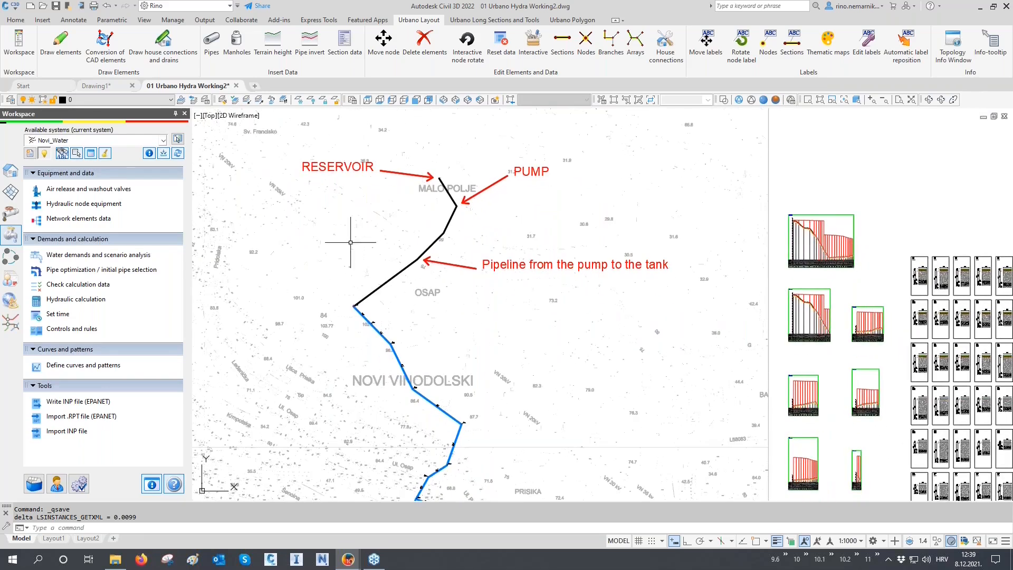
left_click(442, 237)
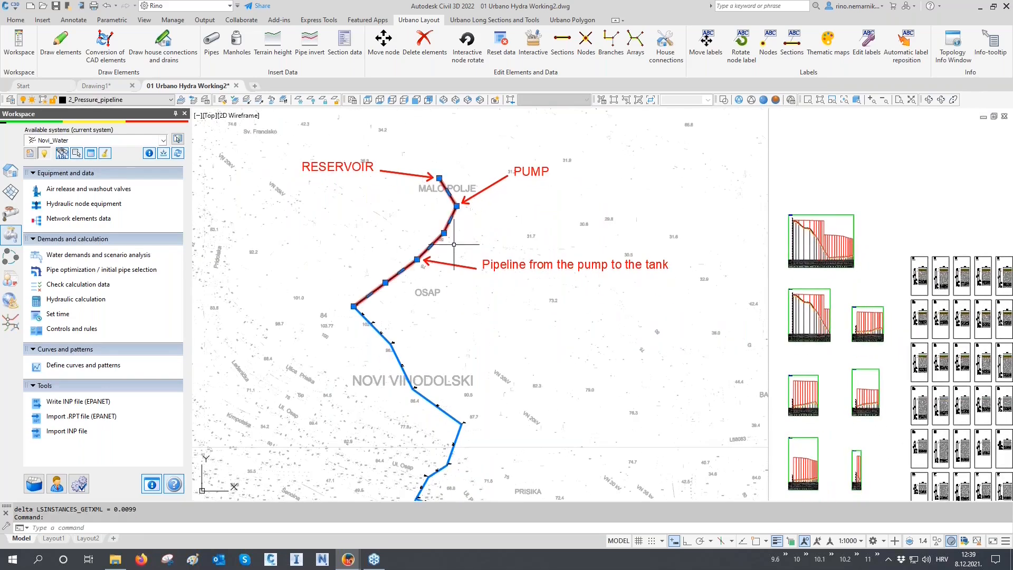
key("Escape")
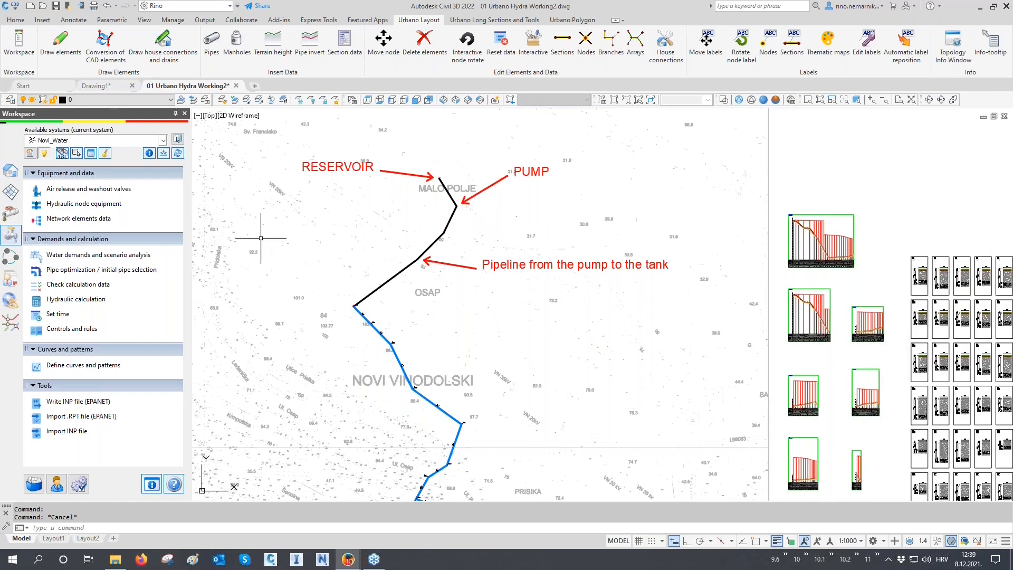
left_click(104, 57)
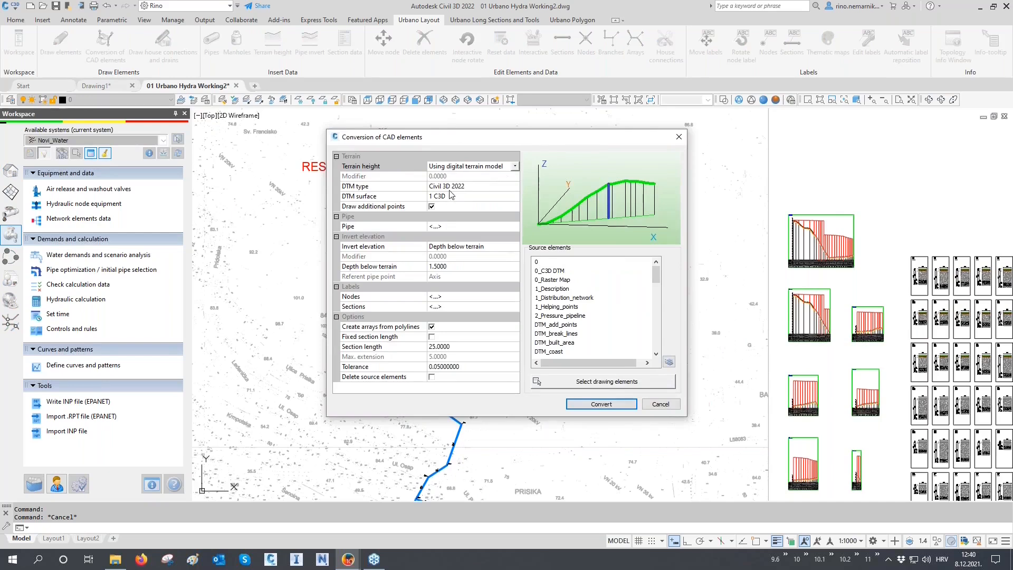
left_click(442, 269)
left_click(441, 277)
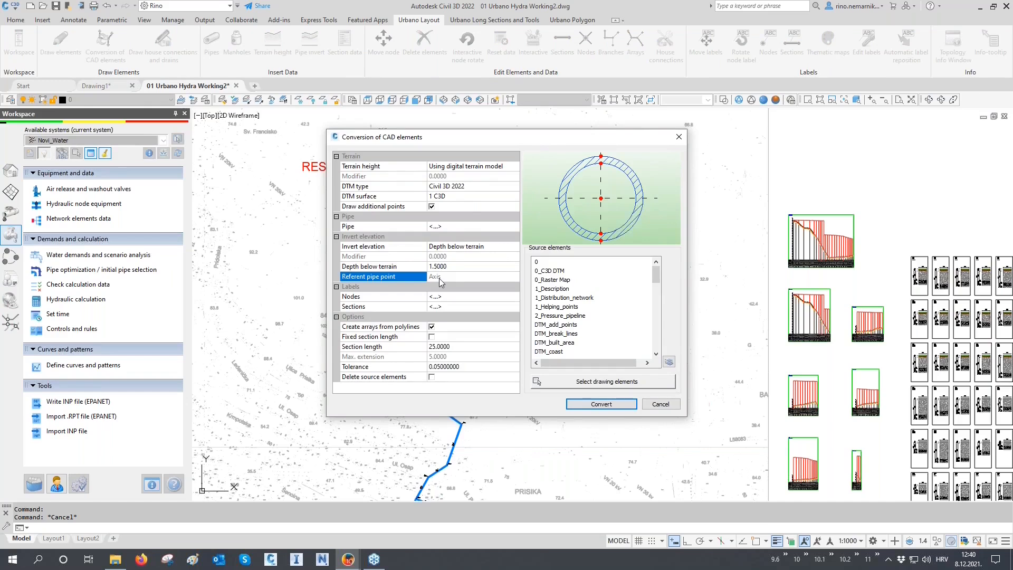
left_click(442, 297)
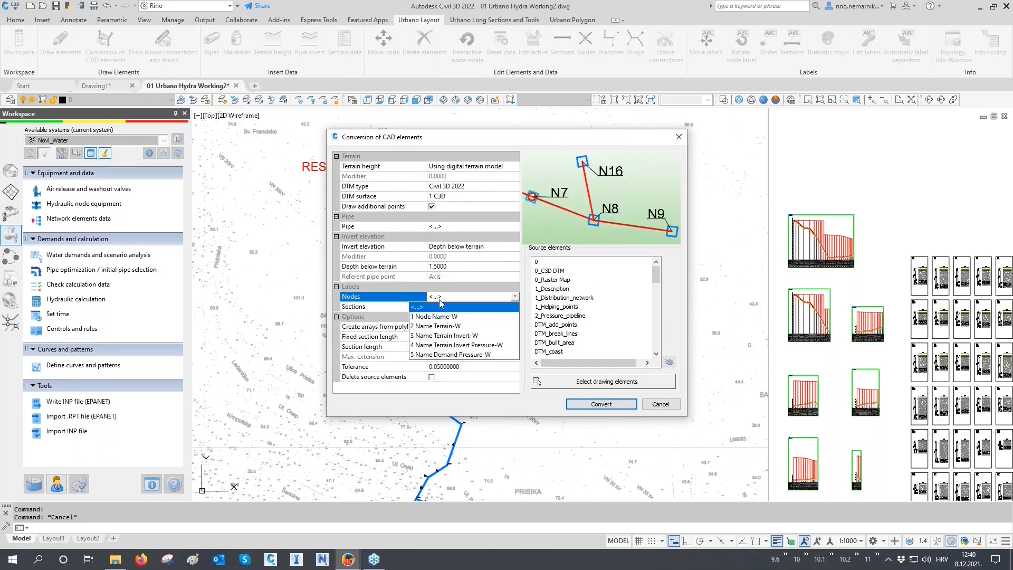
left_click(441, 355)
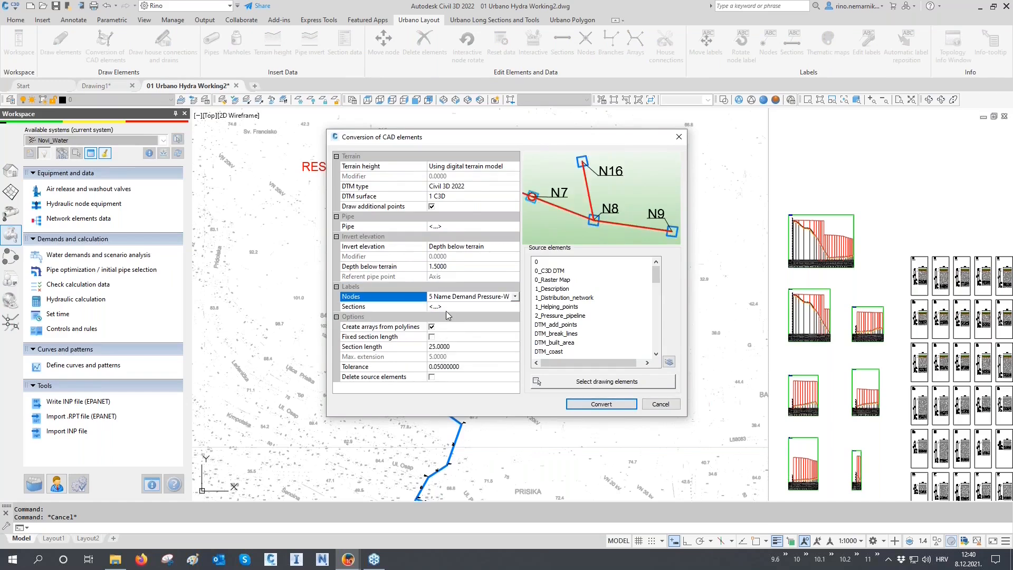
left_click(449, 307)
left_click(445, 354)
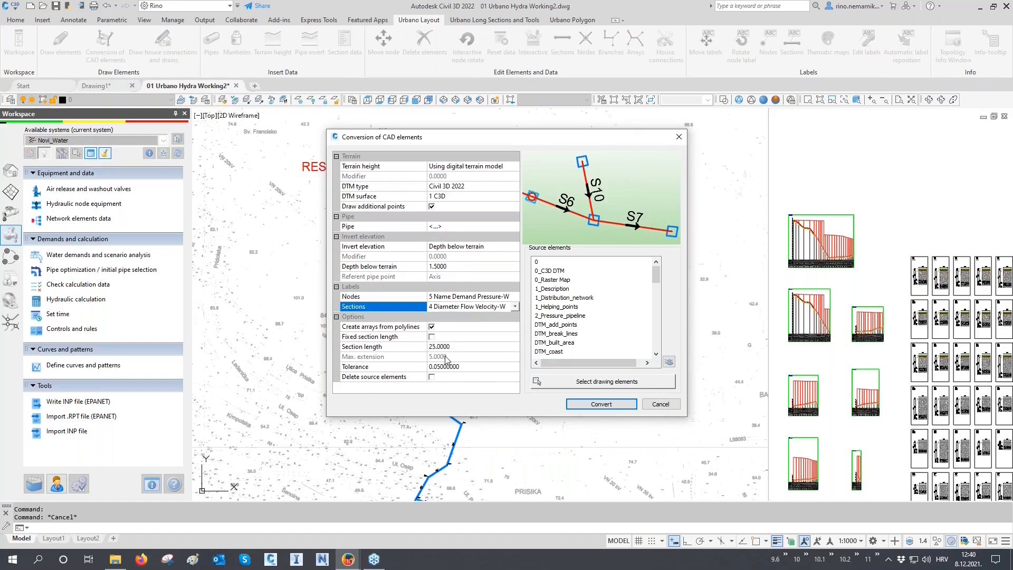
Convert the black pipeline polyline running from the reservoir past the pump to the tank into Novi_Water network elements.
left_click(563, 387)
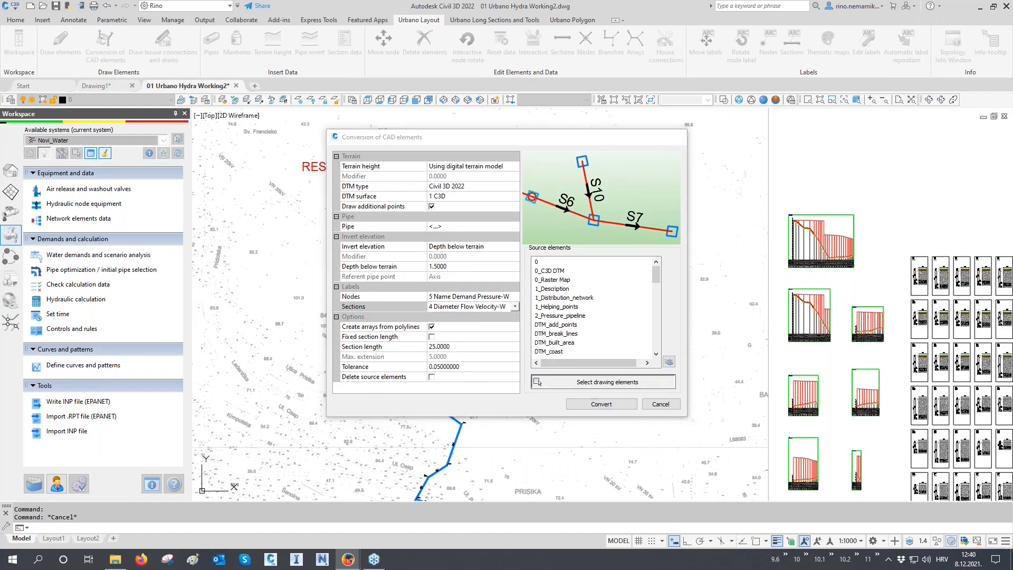
left_click(438, 235)
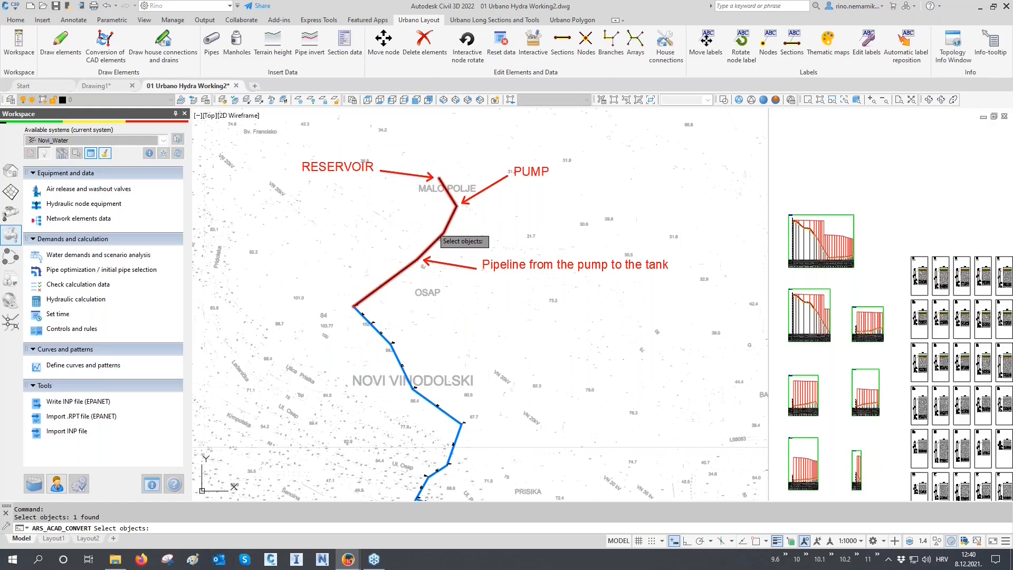
key("Return")
left_click(597, 404)
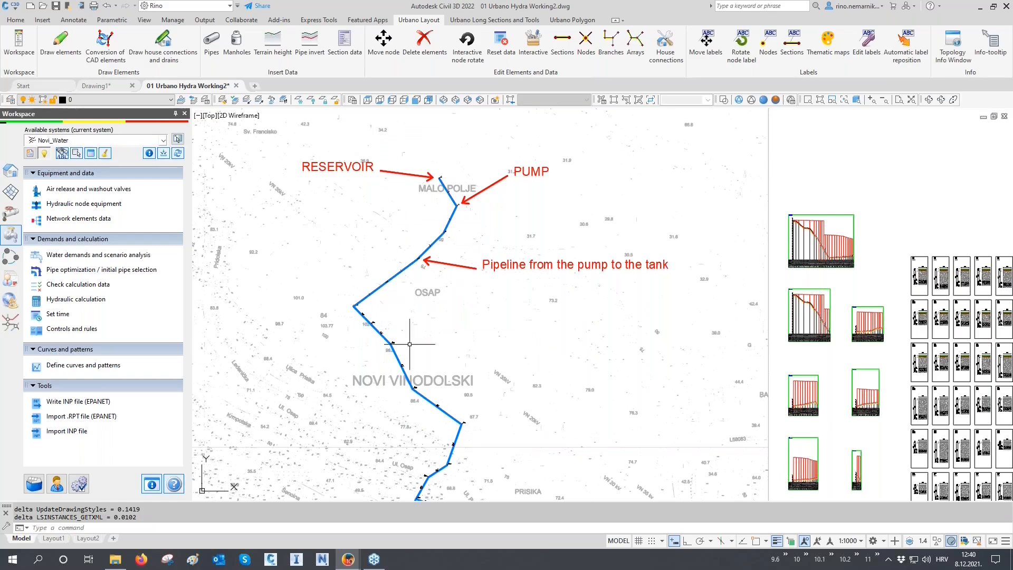
Start drawing a longitudinal section with the 1 Water 1000/100 cm definition.
left_click(11, 170)
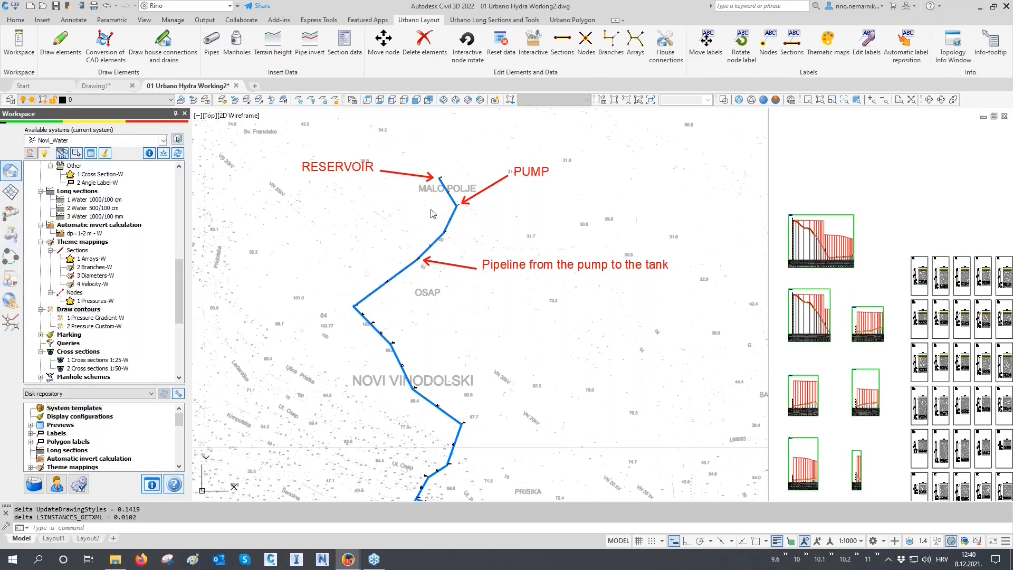
scroll(104, 267, "down", 1)
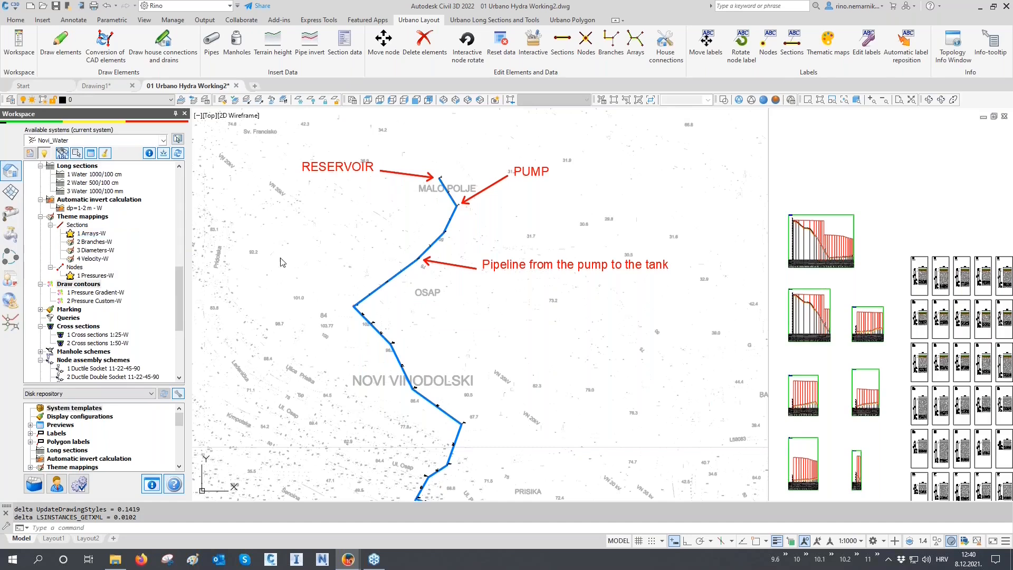
scroll(107, 269, "down", 3)
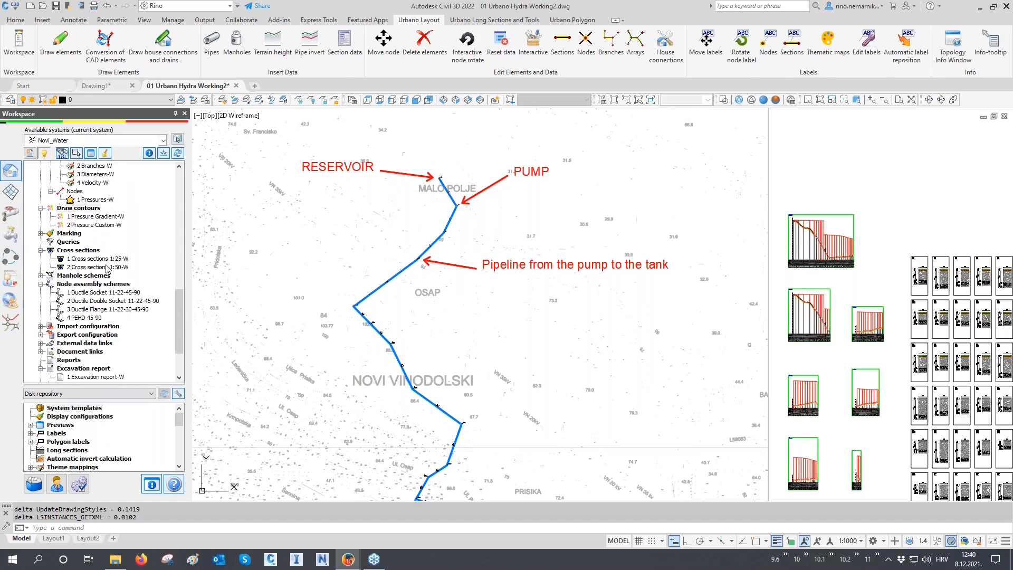
scroll(95, 248, "up", 4)
left_click(89, 201)
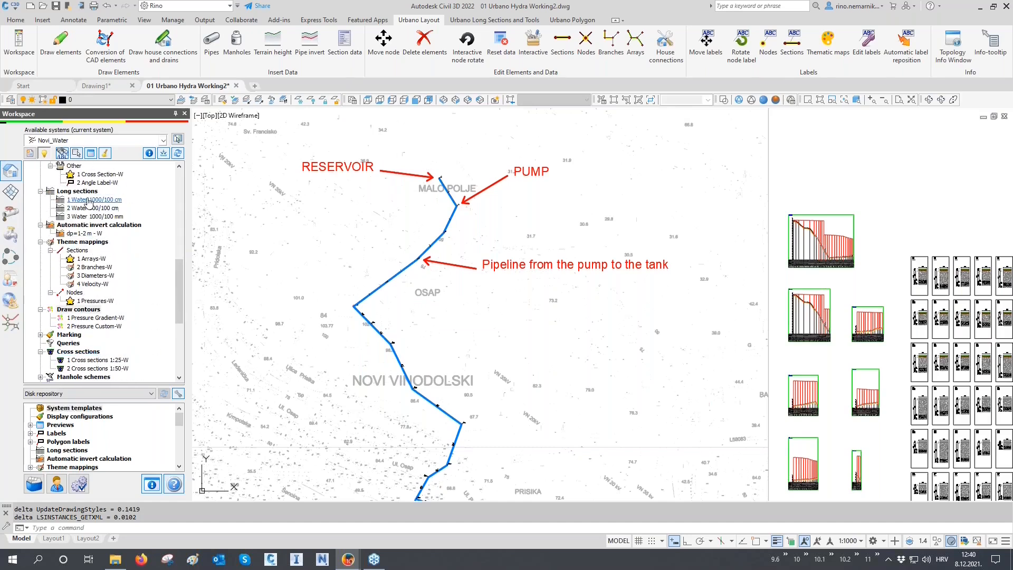
double_click(89, 201)
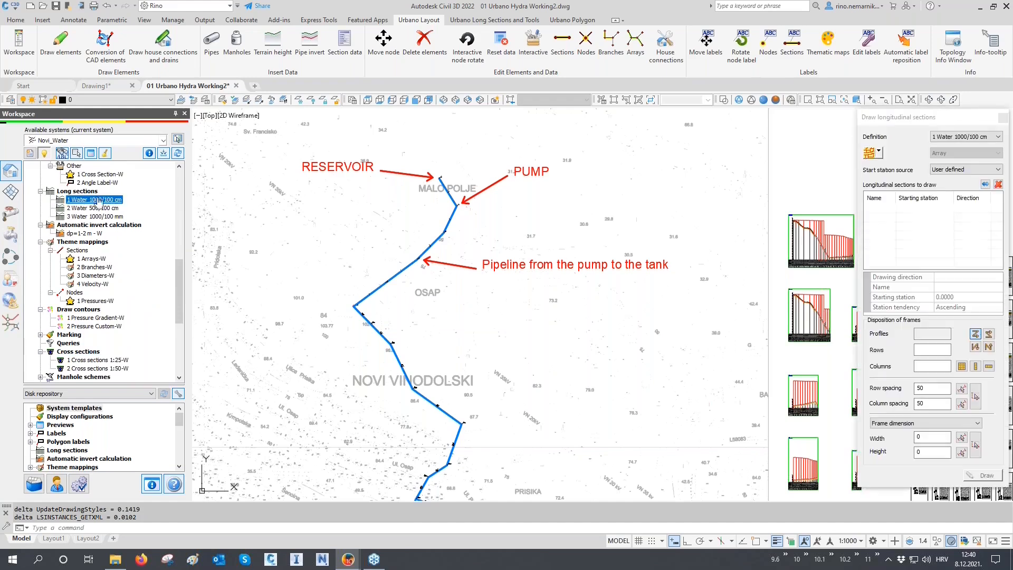
Define the section route node to node, from the reservoir through the network's southwest corner to end node H4.12 of the southernmost branch.
left_click(879, 151)
left_click(897, 193)
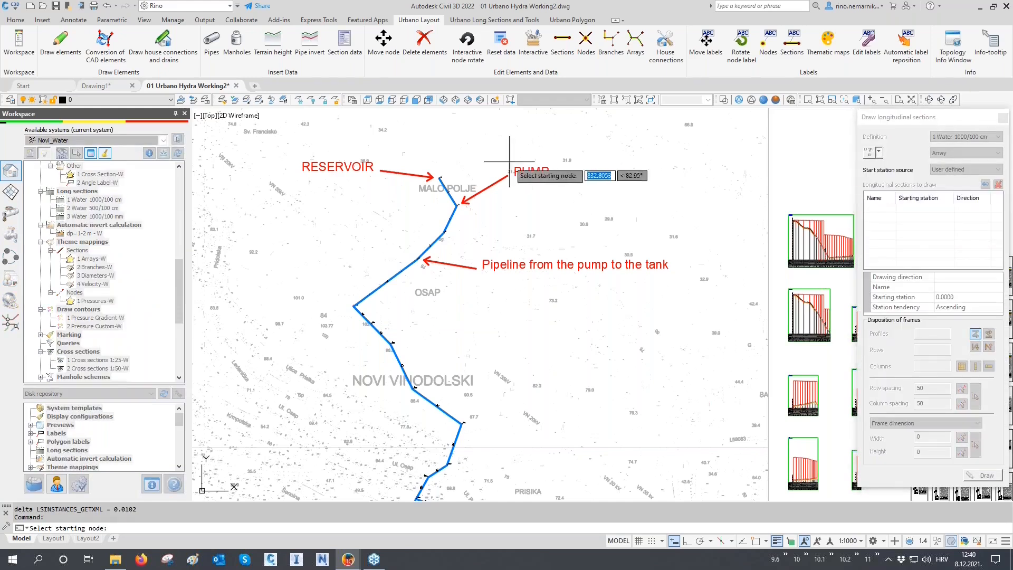
left_click(442, 177)
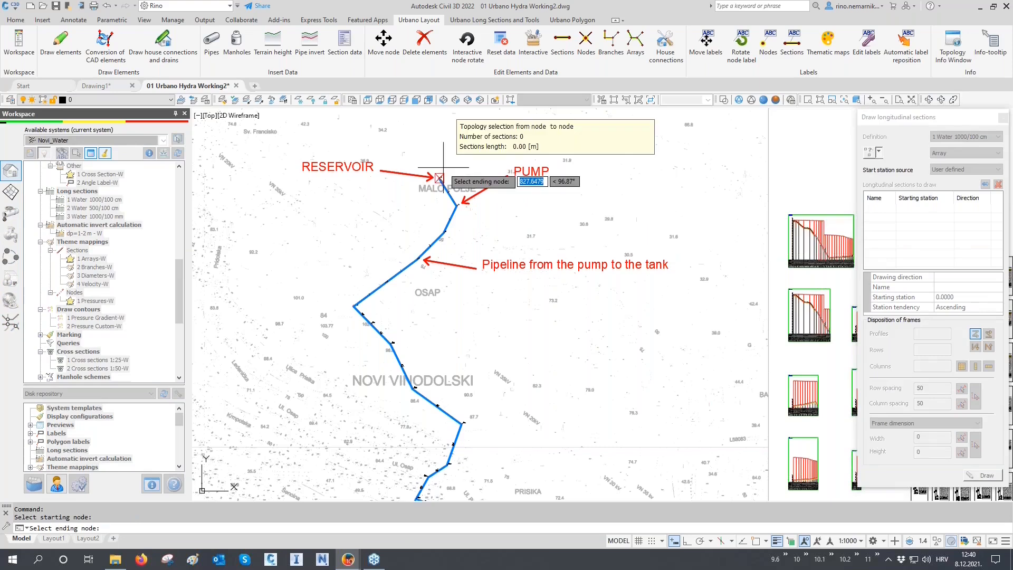
scroll(440, 178, "down", 4)
left_click(414, 332)
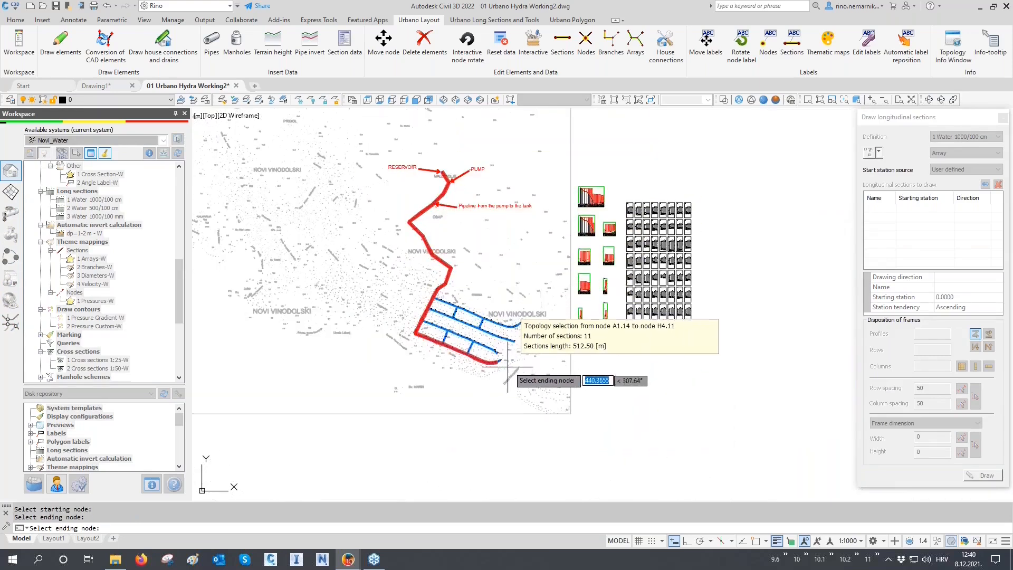
scroll(508, 367, "up", 5)
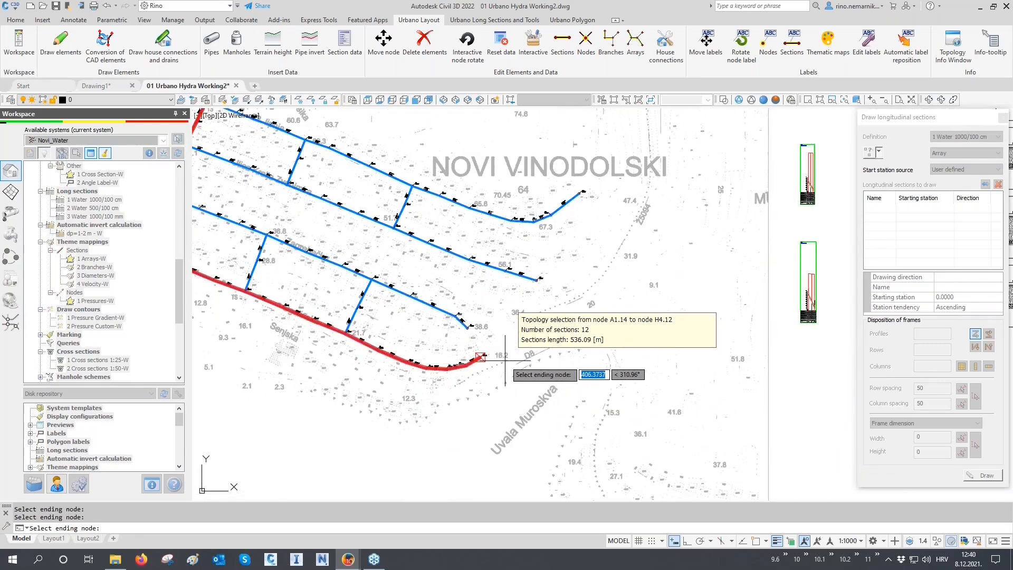
left_click(506, 360)
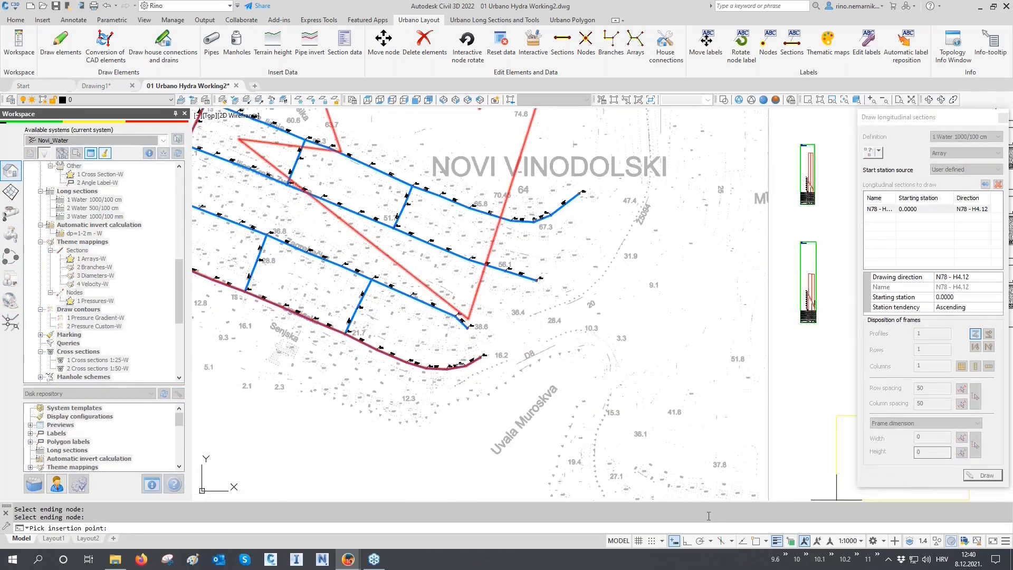
Place the longitudinal section 50 units above the upper-left corner of the topmost existing profile, with object snap off after placement.
scroll(581, 477, "down", 5)
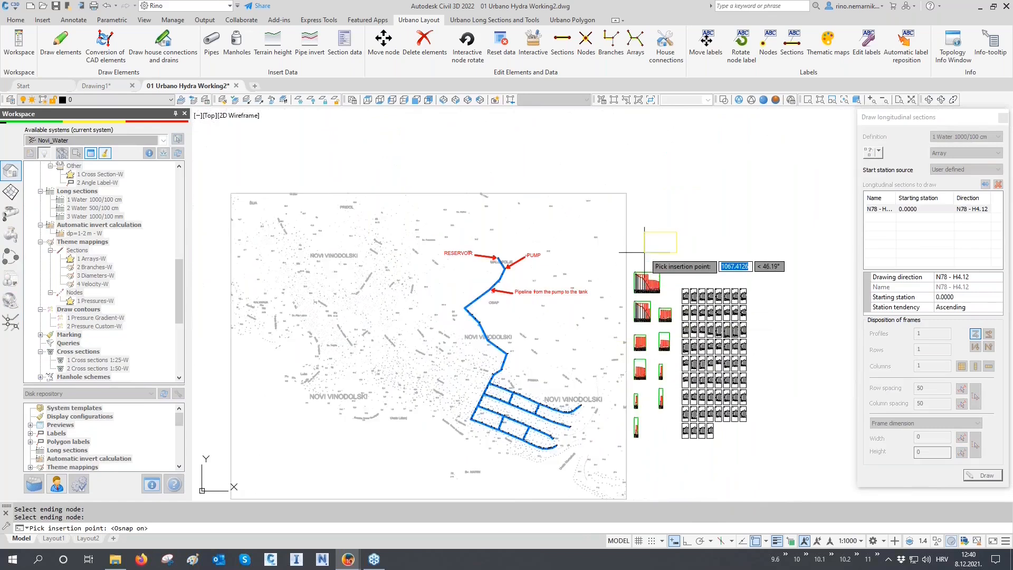
scroll(607, 338, "up", 5)
scroll(606, 344, "up", 2)
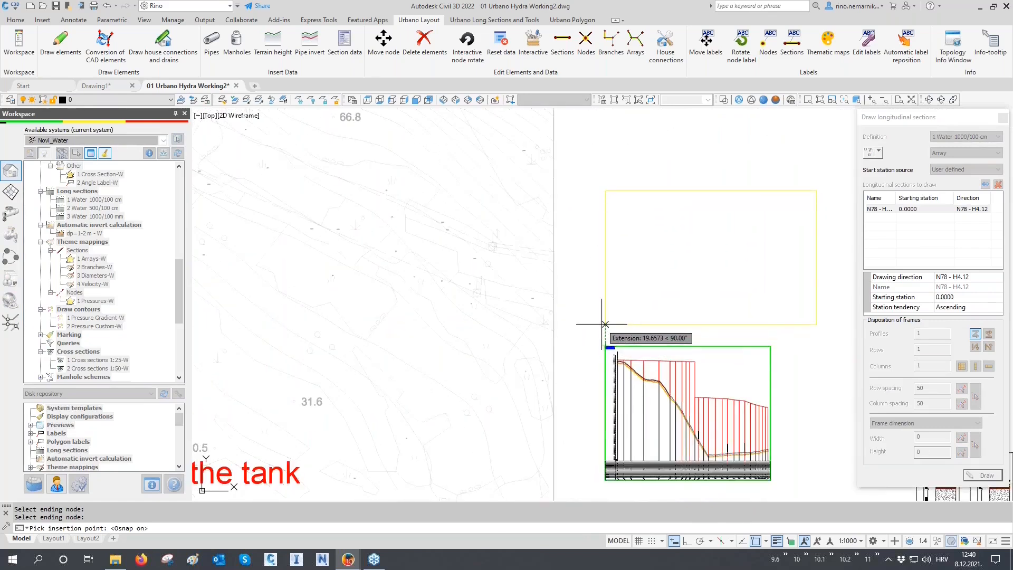
type("50")
key("Return")
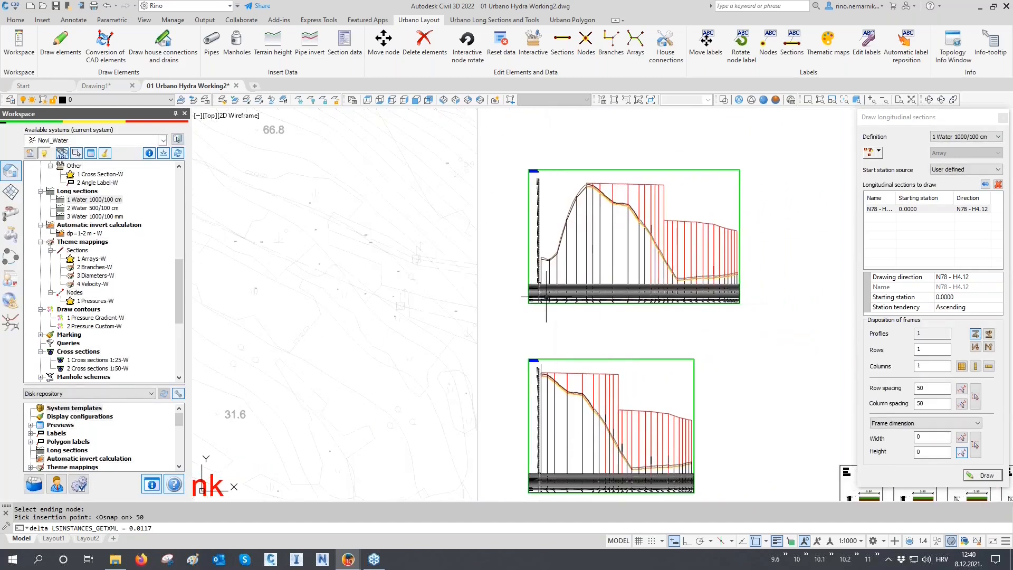
key("F3")
Examine the terrain and pipe lines of the new profile between the reservoir and the high point at the tank.
middle_click_drag(582, 259, 504, 300)
scroll(544, 254, "up", 4)
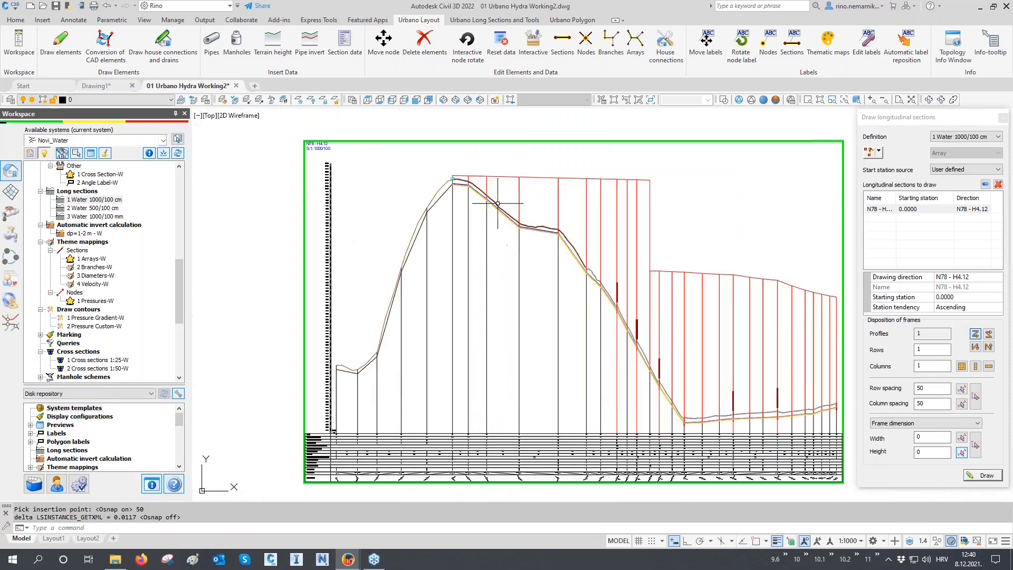
scroll(457, 173, "up", 3)
scroll(448, 181, "down", 5)
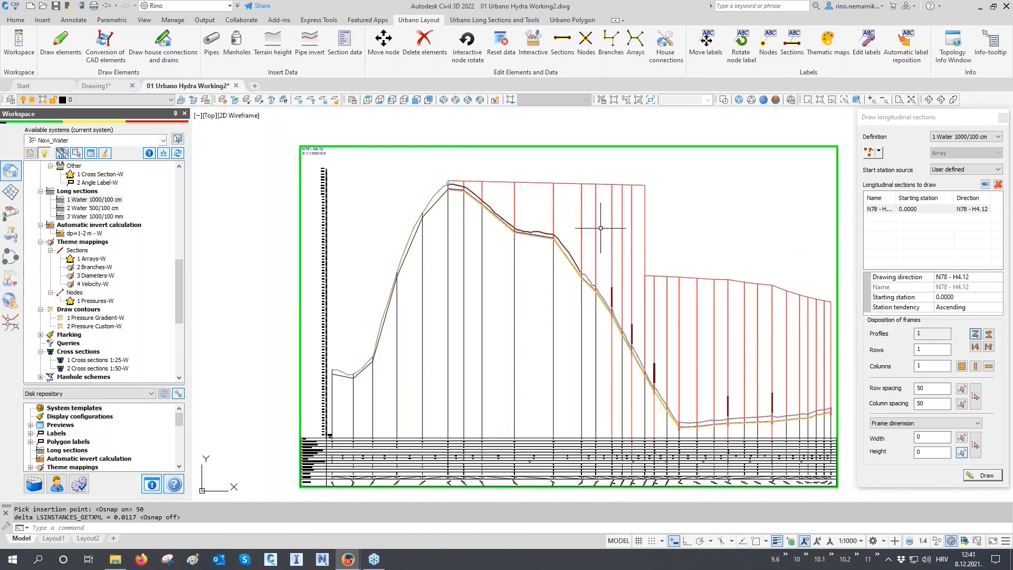
scroll(326, 379, "up", 2)
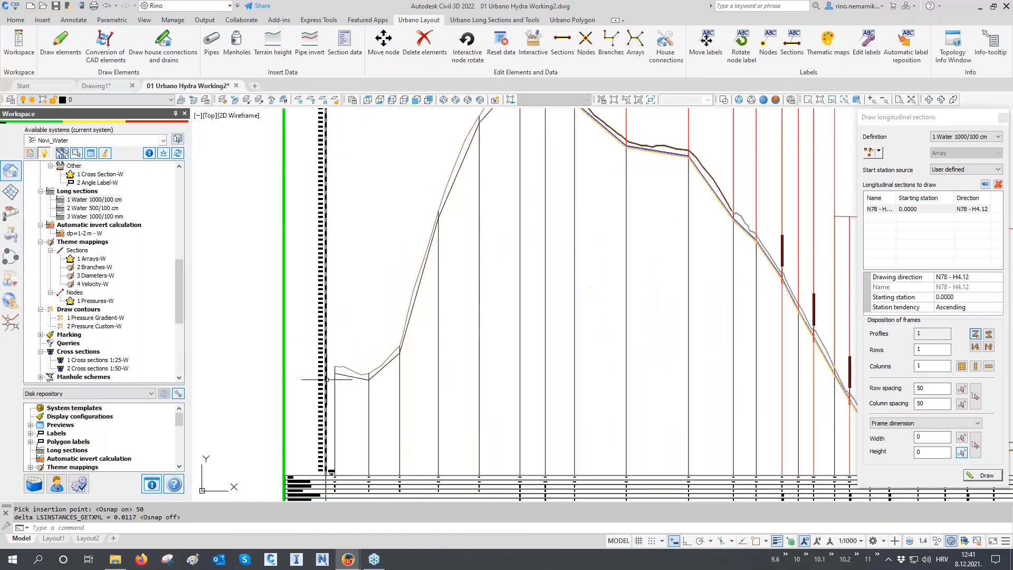
middle_click_drag(439, 224, 431, 278)
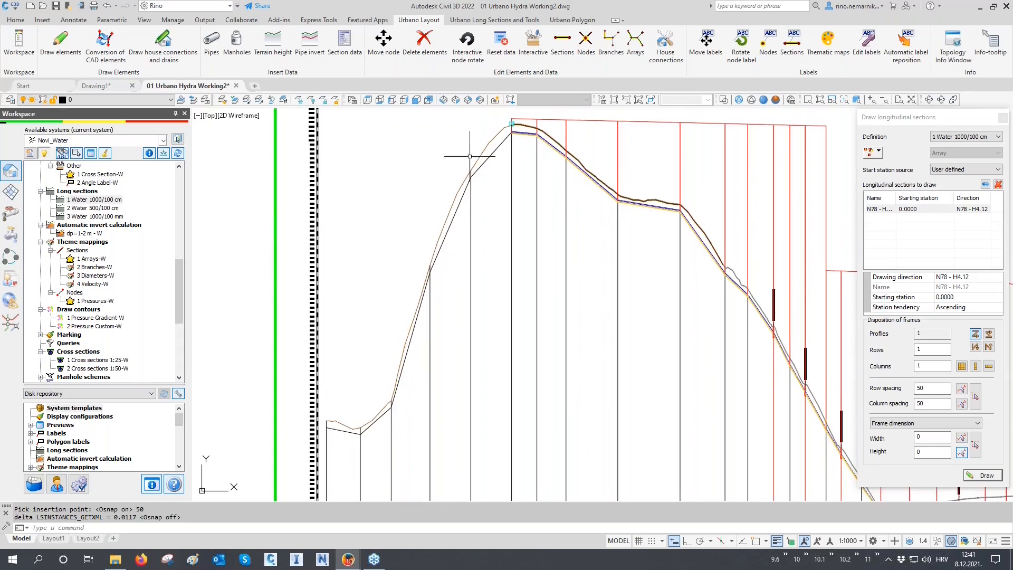
scroll(331, 434, "up", 2)
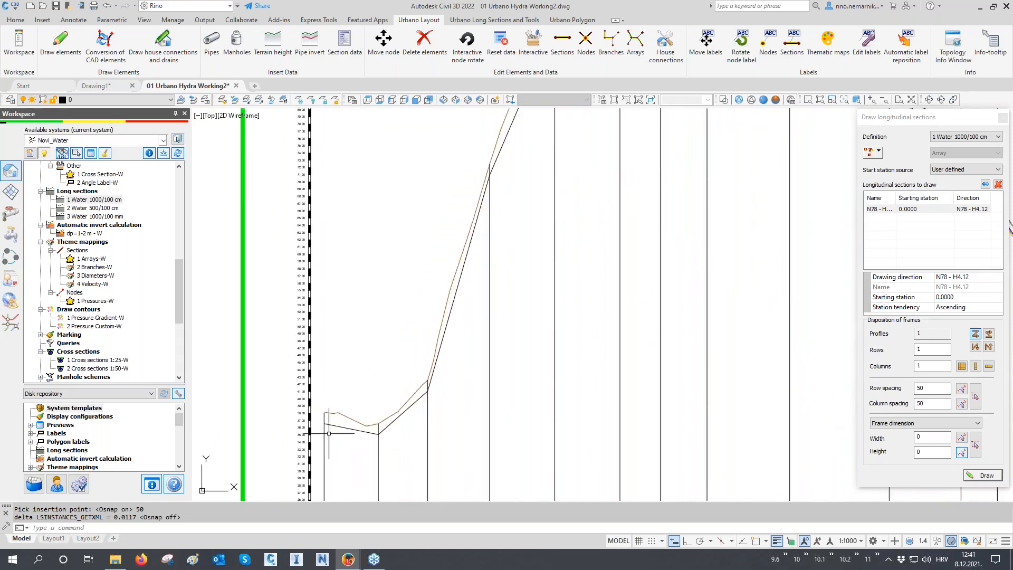
scroll(373, 433, "down", 2)
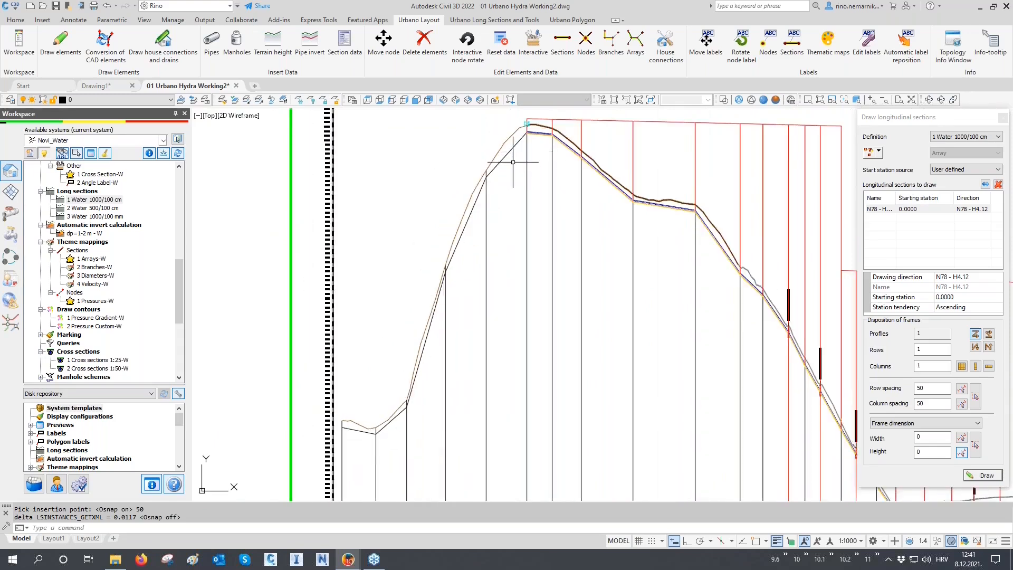
Examine the tank symbol and the pipe lines on both sides of the high point in the new longitudinal section.
scroll(493, 235, "up", 4)
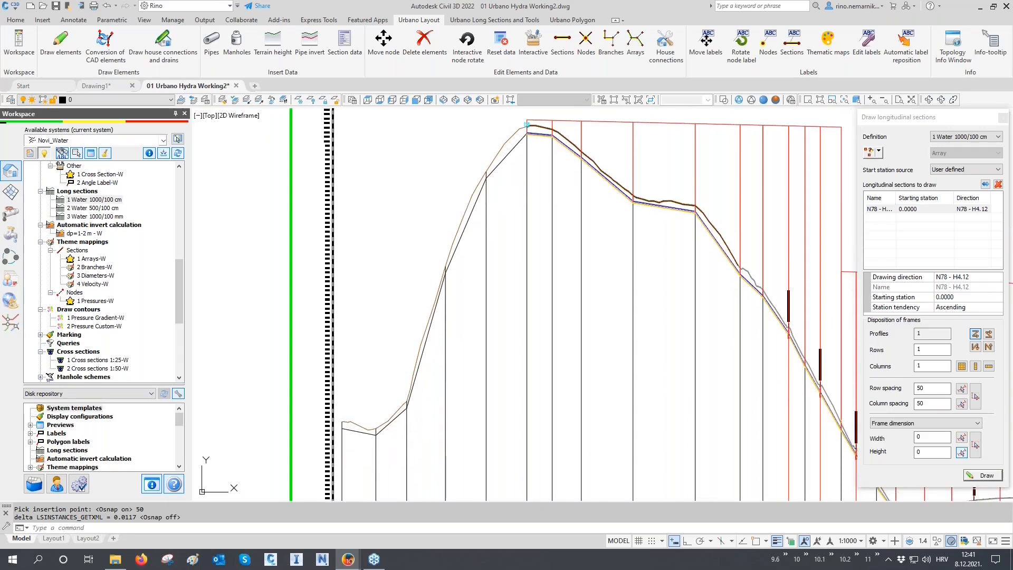
scroll(496, 237, "up", 5)
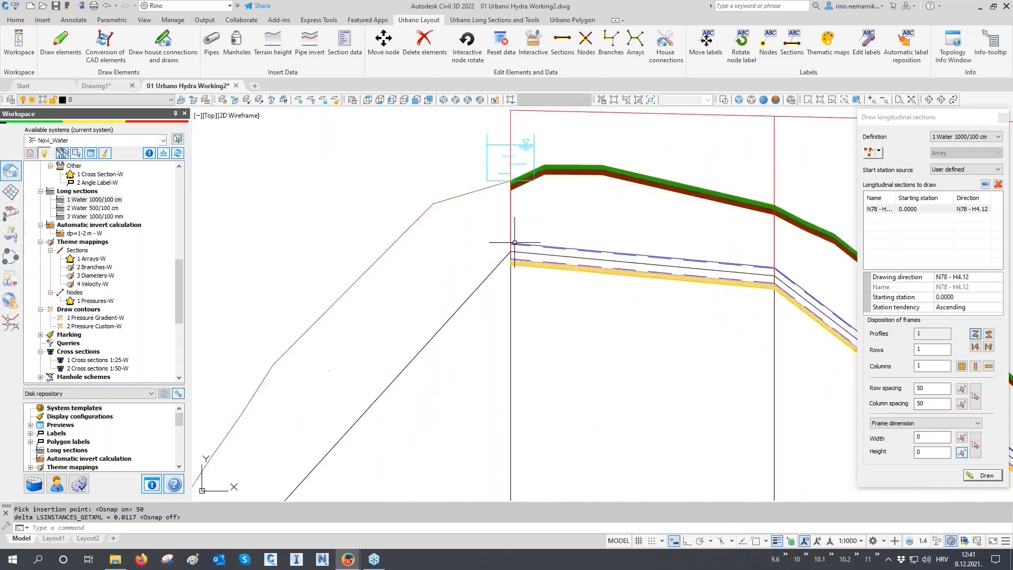
scroll(607, 233, "down", 5)
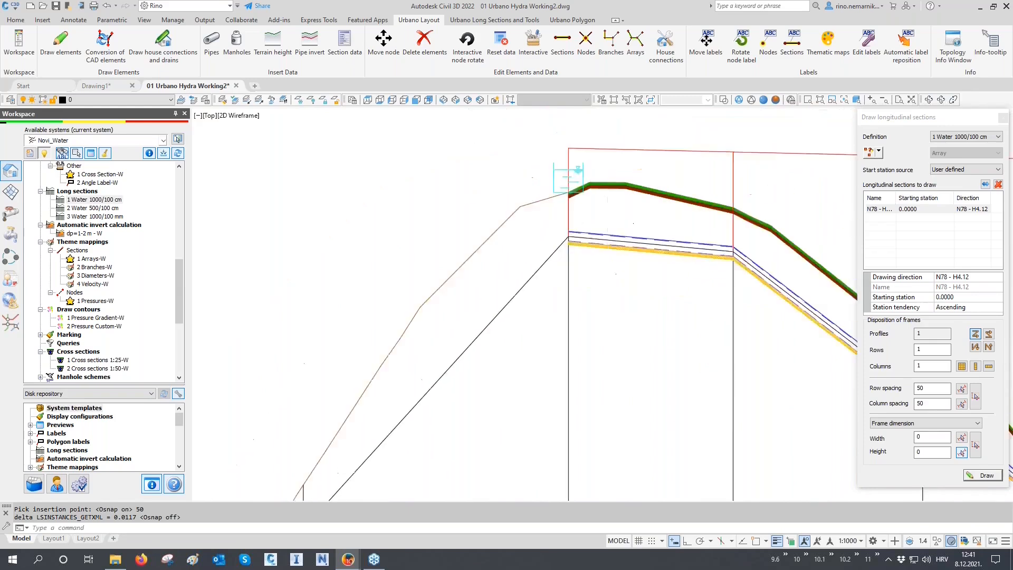
scroll(581, 237, "down", 10)
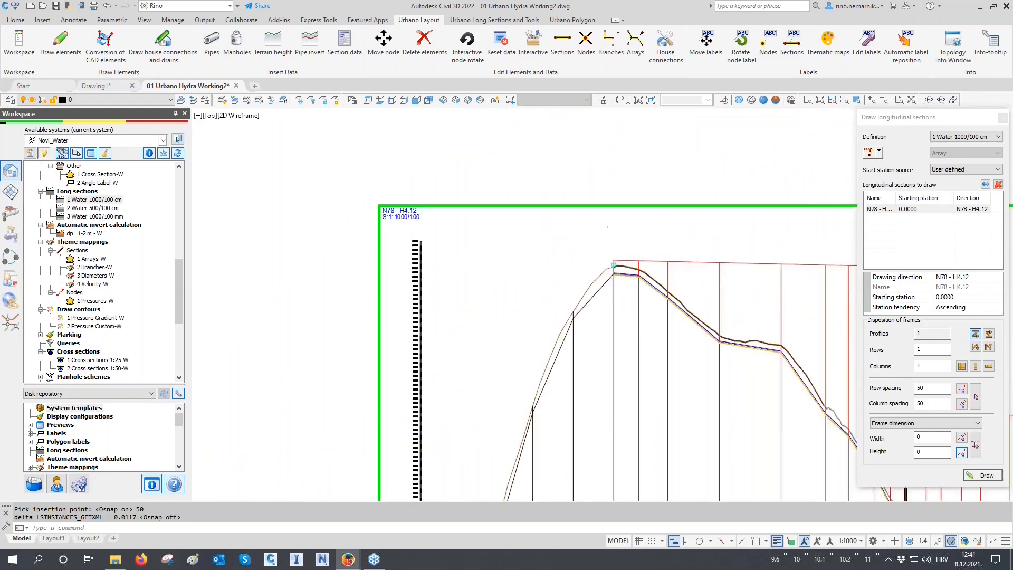
scroll(625, 354, "down", 2)
Close the longitudinal section drawing and select the array of the new pipeline arriving at the tank for pipe assignment.
middle_click_drag(625, 354, 676, 267)
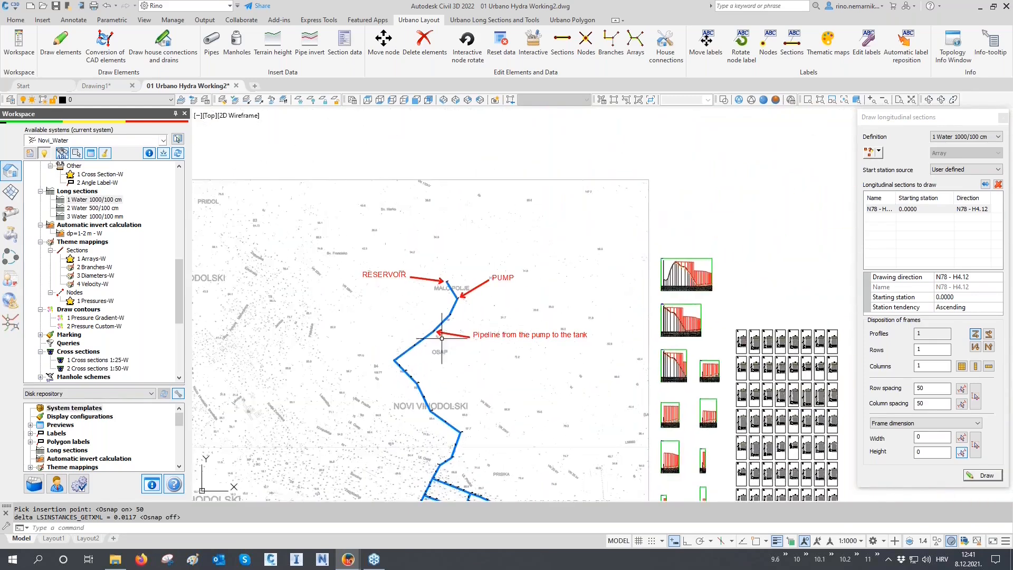
scroll(395, 357, "up", 4)
scroll(452, 422, "up", 6)
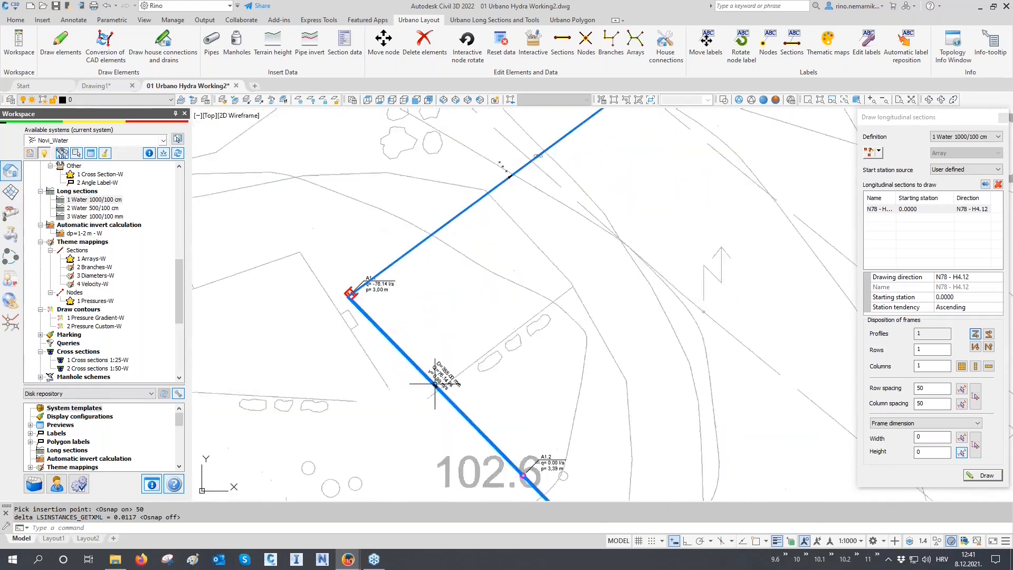
scroll(455, 312, "down", 4)
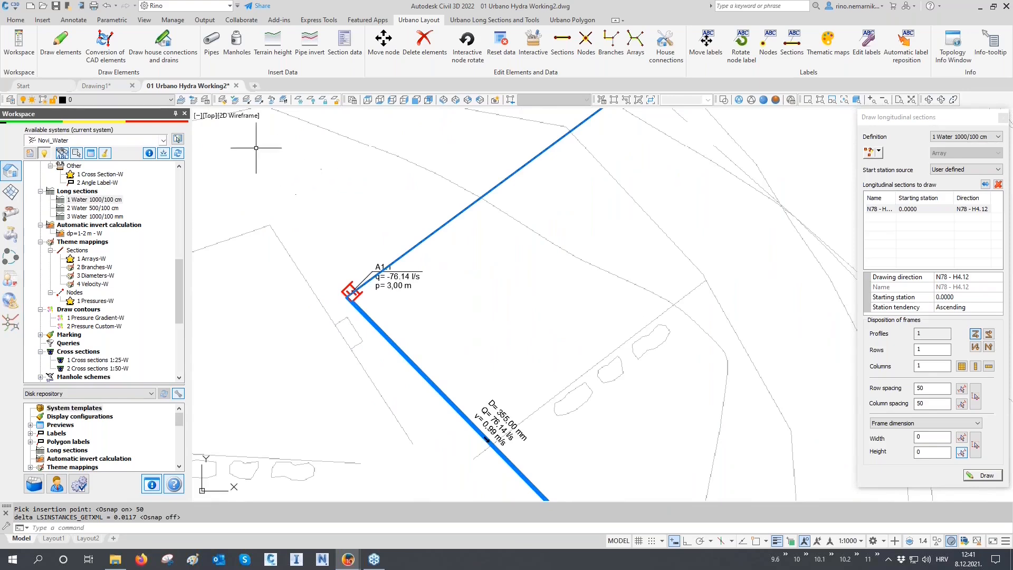
left_click(1003, 119)
left_click(217, 46)
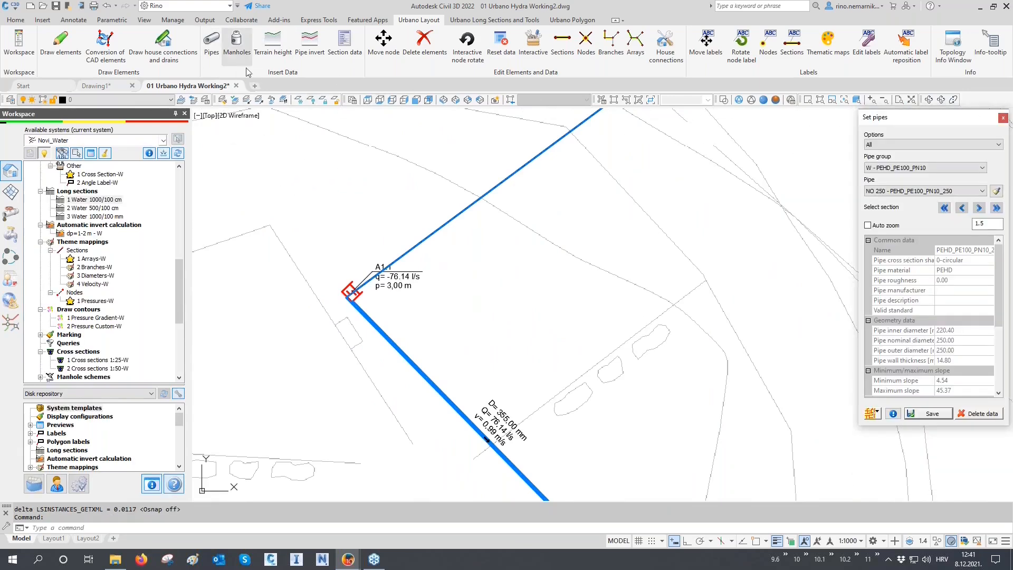
left_click(875, 414)
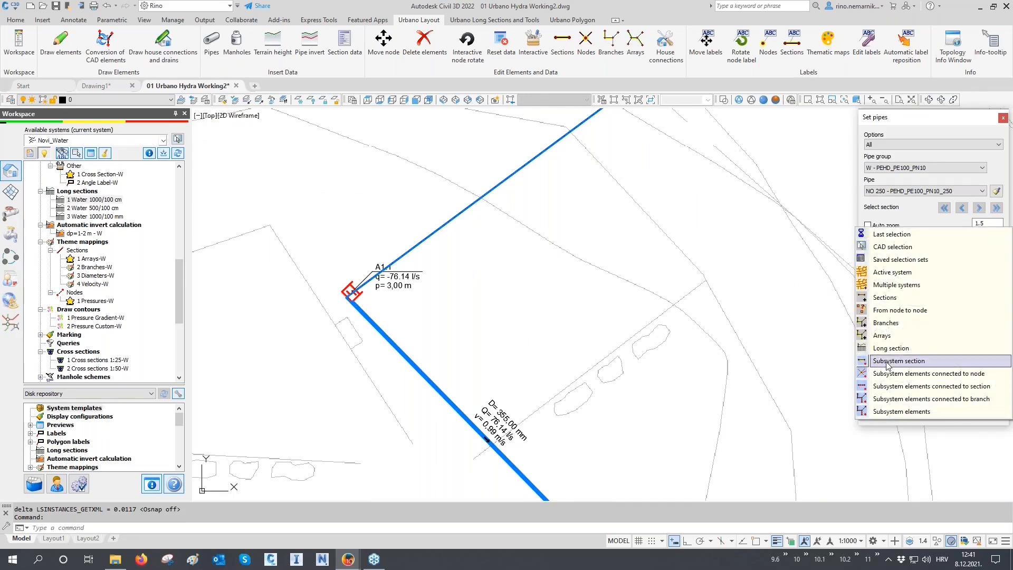
left_click(887, 336)
left_click(497, 238)
right_click(565, 253)
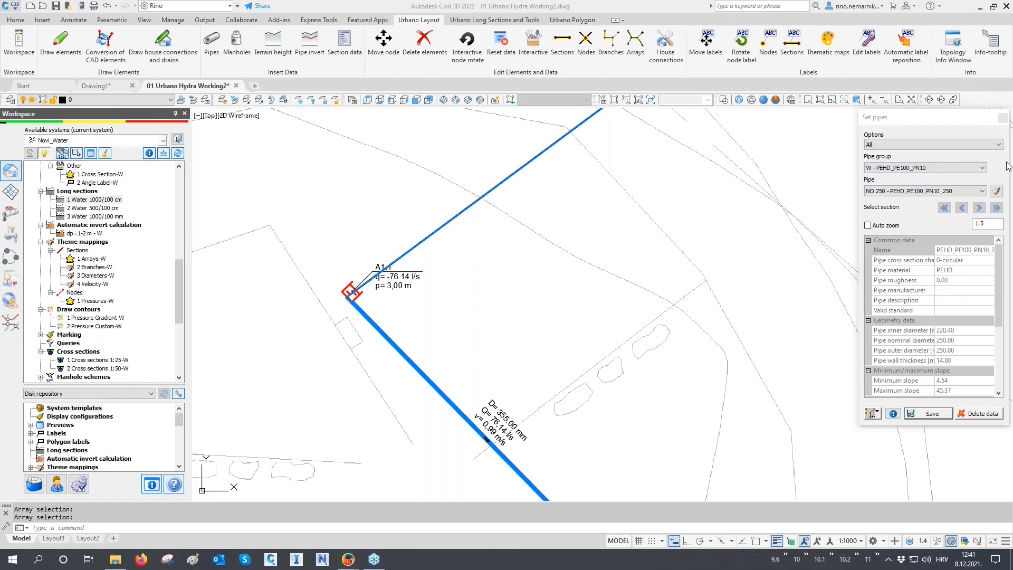
Pick up pipe NO 355 - PEHD_PE100_PN10_355 from the existing section beyond the tank and assign it to the selected array.
left_click(996, 192)
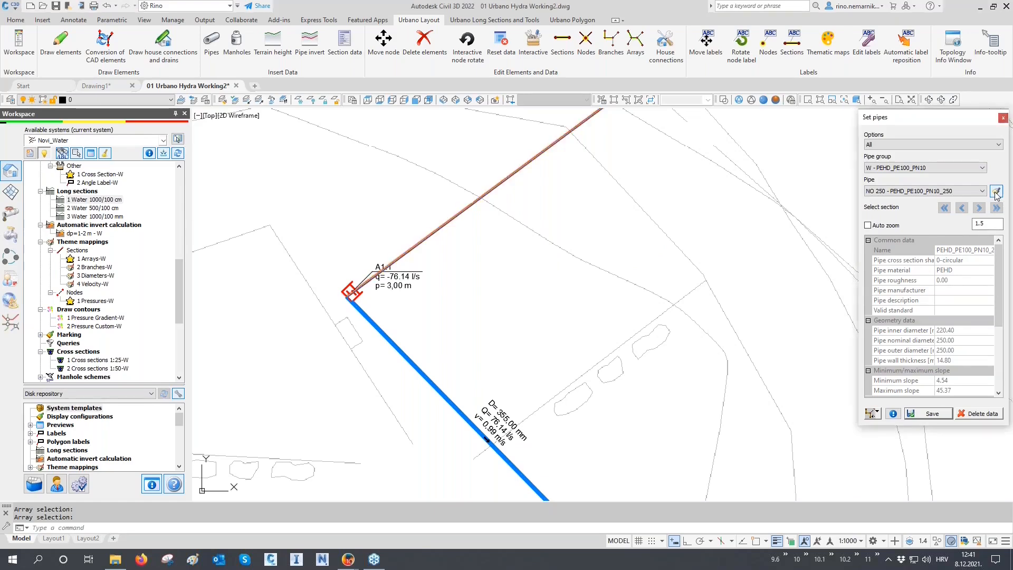
left_click(508, 368)
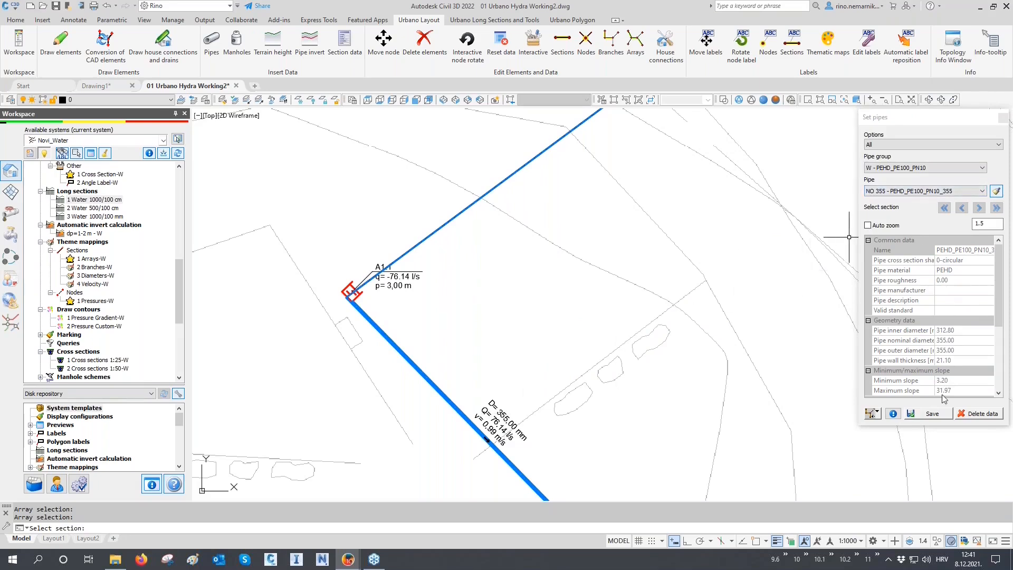
left_click(935, 414)
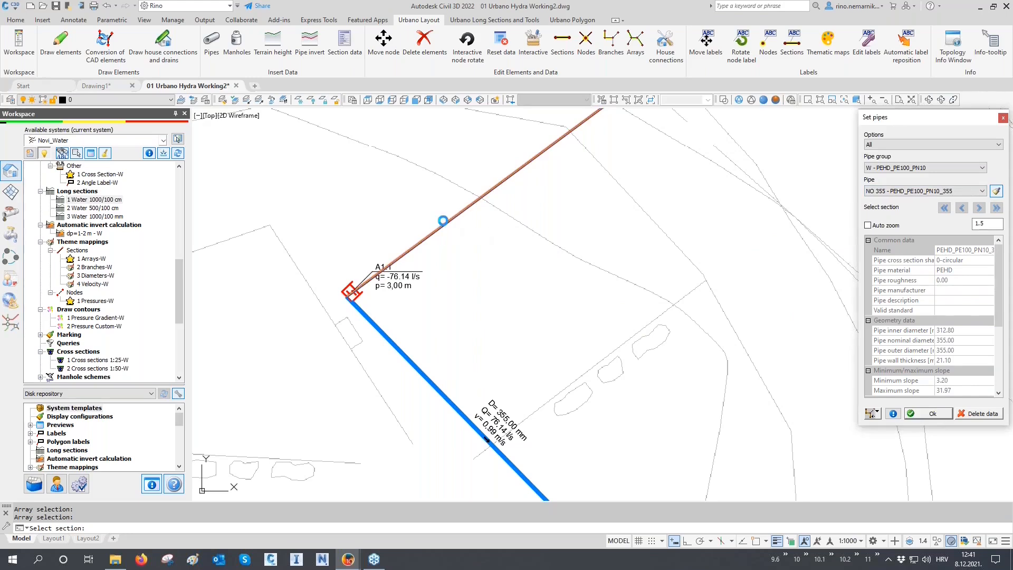
left_click(443, 221)
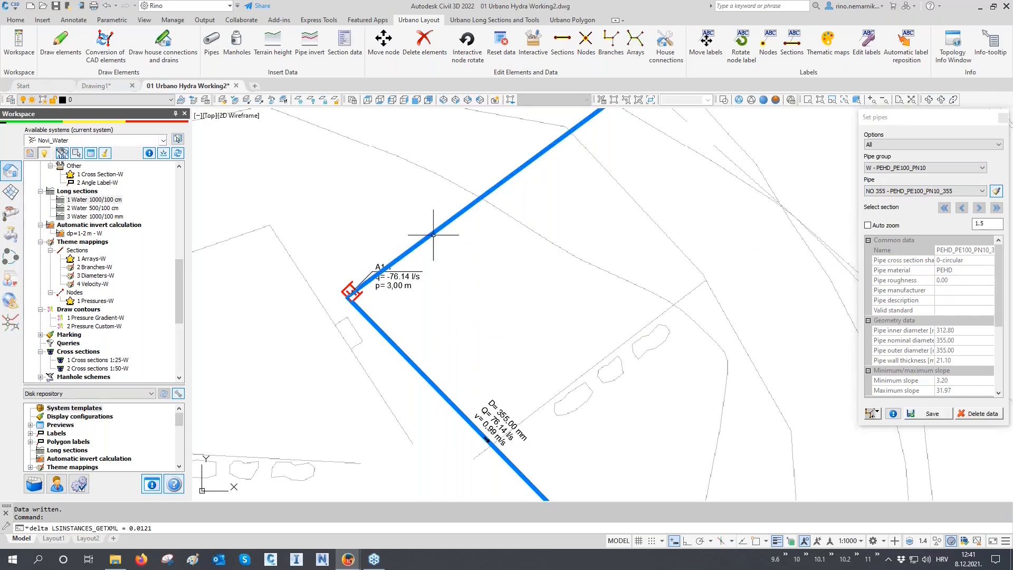
scroll(408, 322, "down", 6)
scroll(411, 324, "down", 3)
middle_click_drag(420, 328, 383, 283)
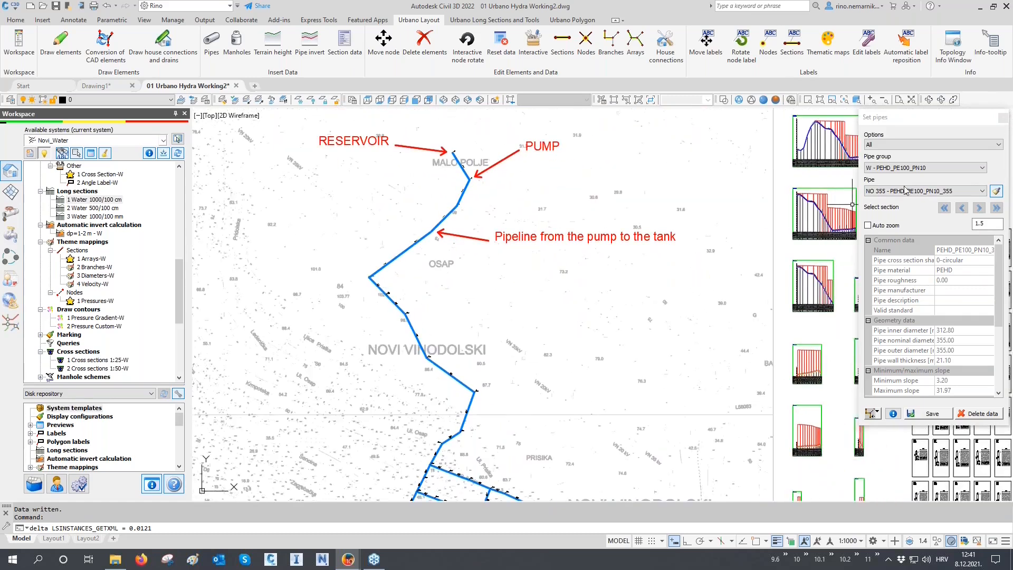
left_click(1003, 117)
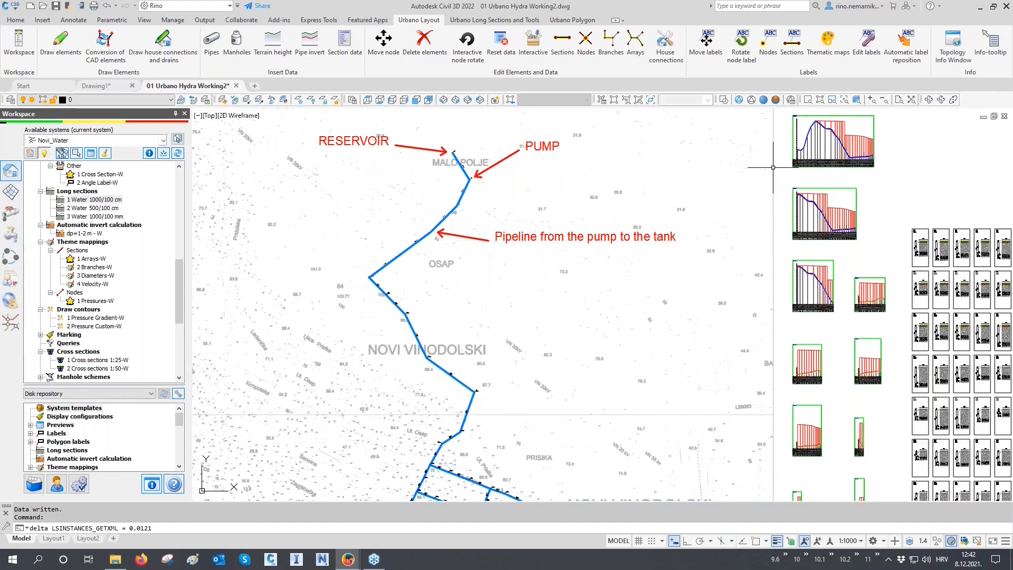
Split the model view into two vertical viewports, one showing the new pipeline in plan and the other its longitudinal section.
left_click(142, 22)
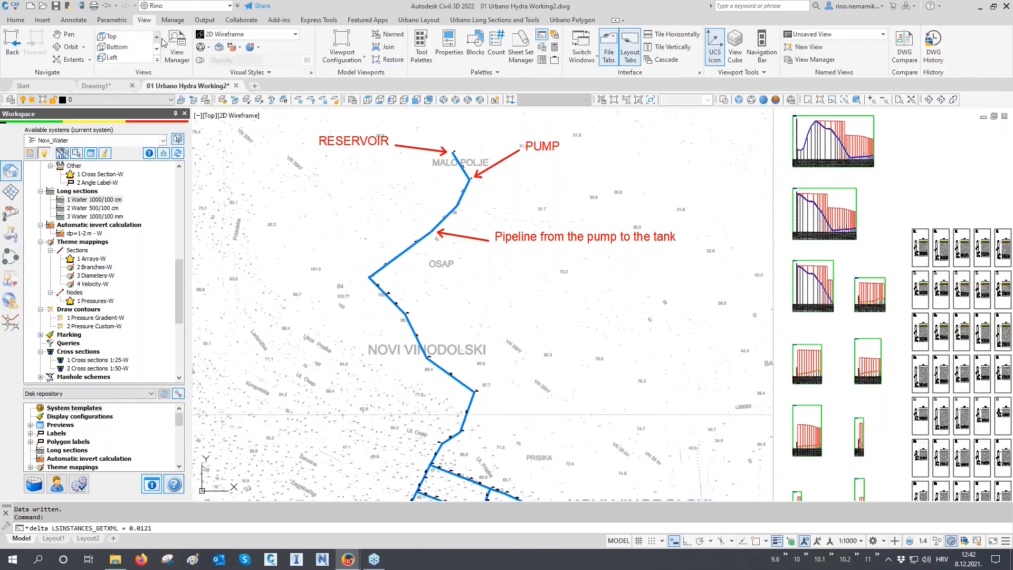
left_click(333, 60)
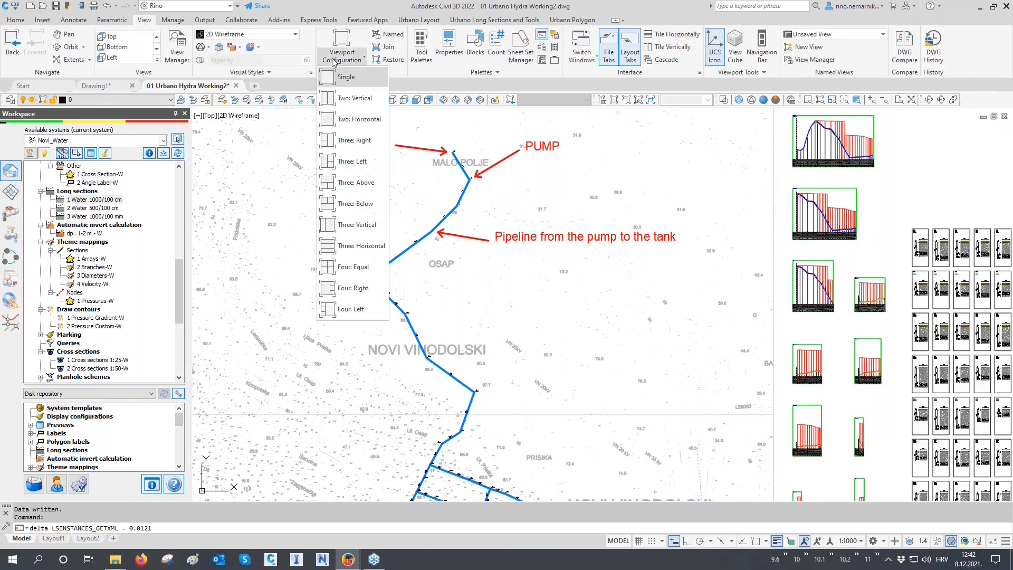
left_click(354, 97)
left_click(294, 316)
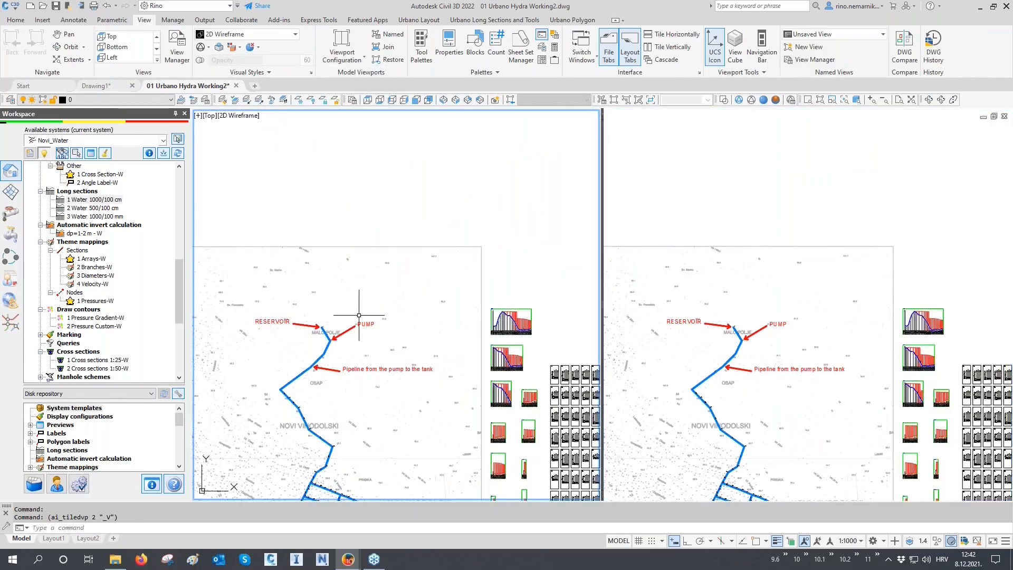
scroll(294, 317, "up", 7)
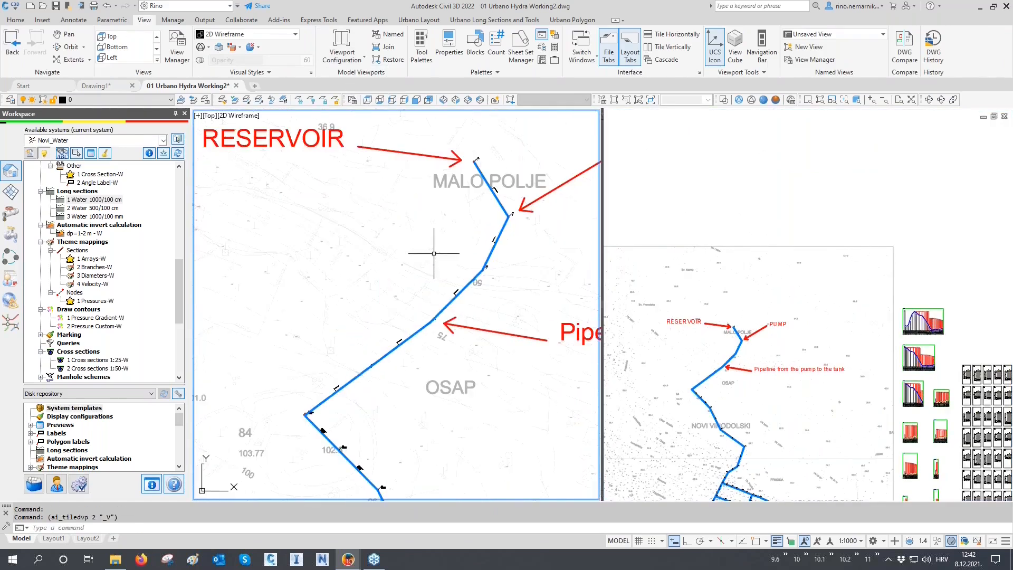
left_click(669, 294)
middle_click_drag(856, 291, 684, 293)
scroll(734, 324, "up", 11)
scroll(755, 334, "up", 4)
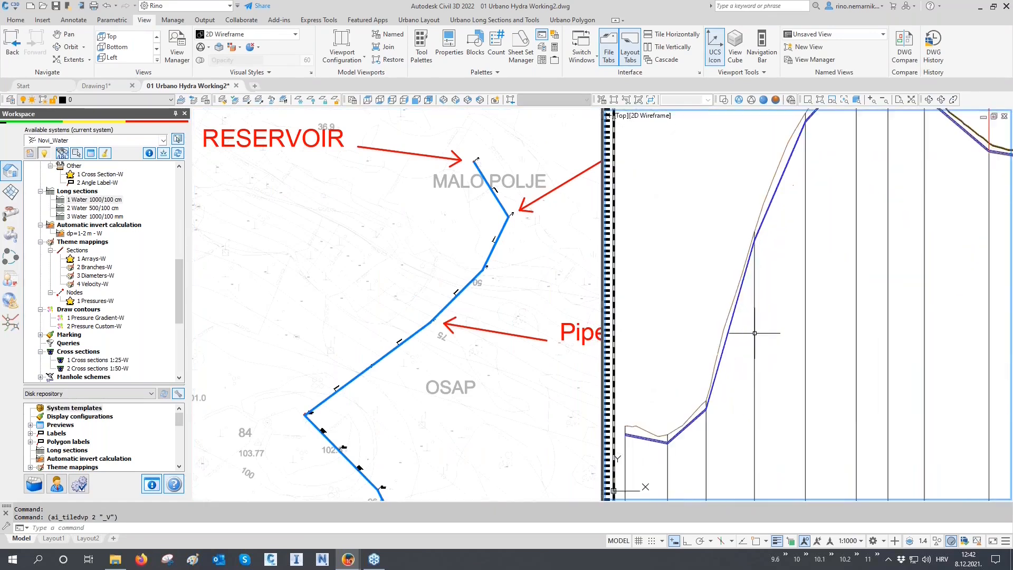
middle_click_drag(765, 373, 768, 390)
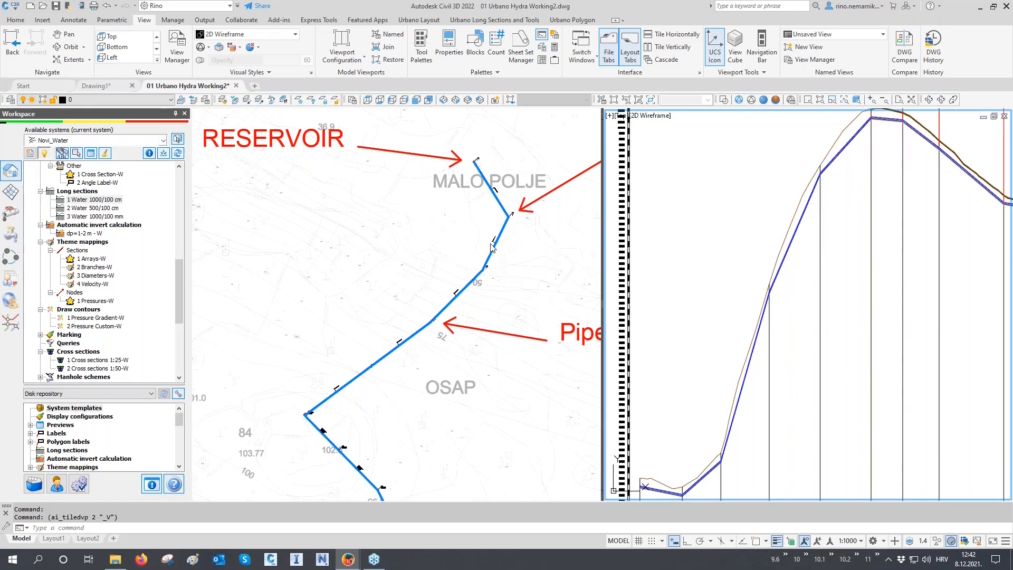
Start interactive editing in the plan viewport and select node N80, the first node after the pump.
left_click(556, 283)
scroll(516, 217, "up", 6)
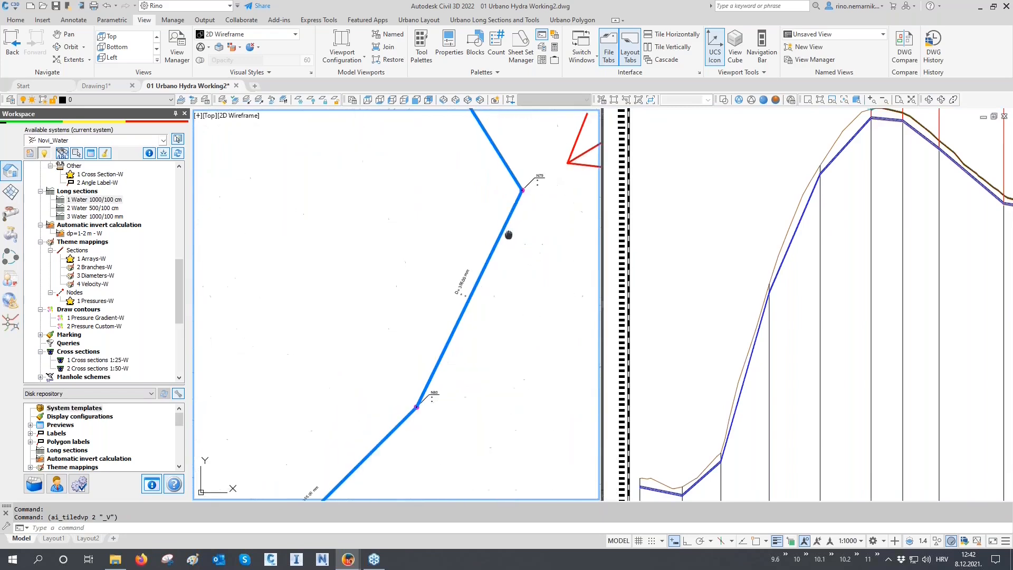
middle_click_drag(508, 235, 493, 249)
left_click(418, 20)
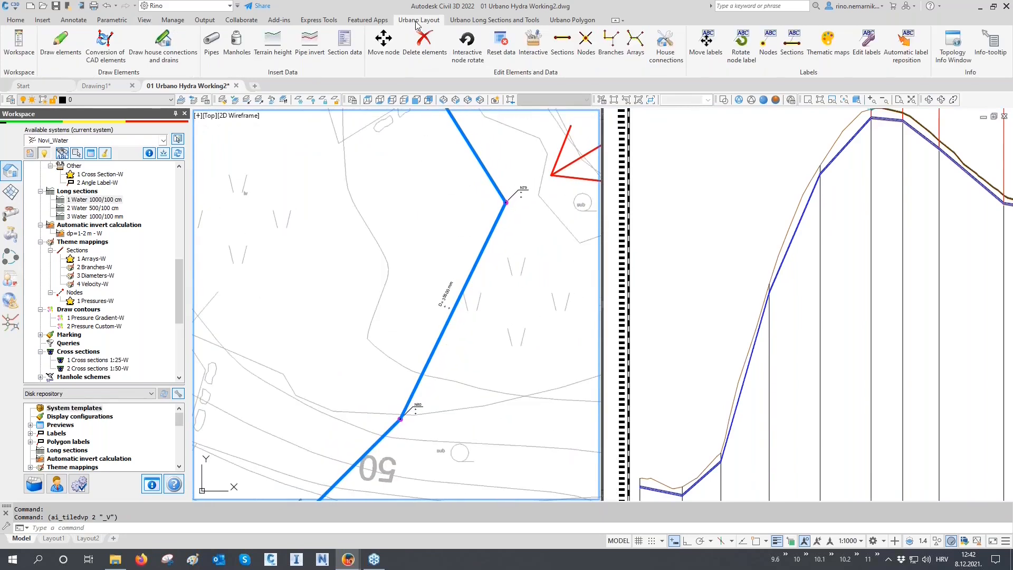
left_click(534, 46)
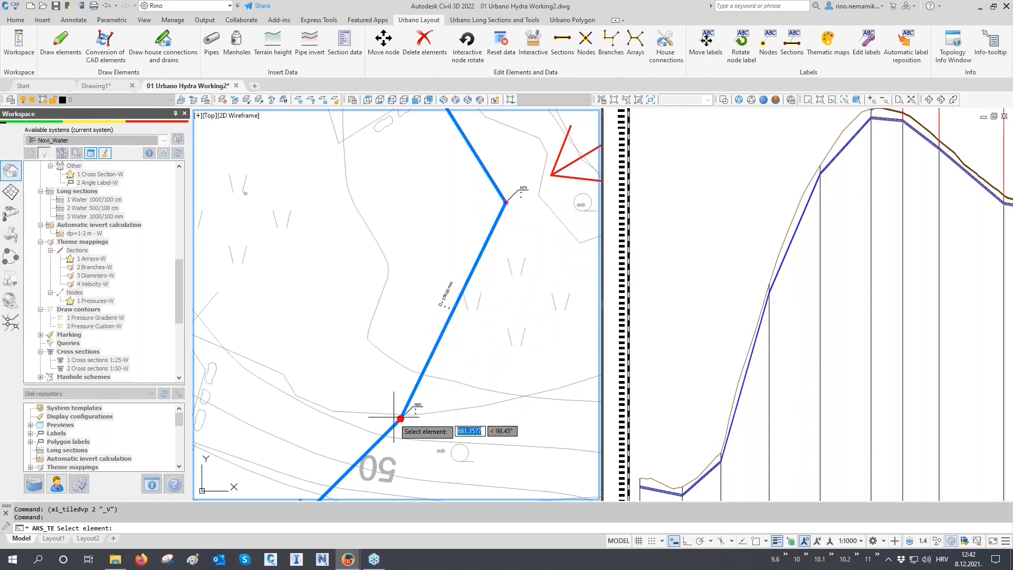
scroll(405, 416, "up", 5)
left_click(418, 398)
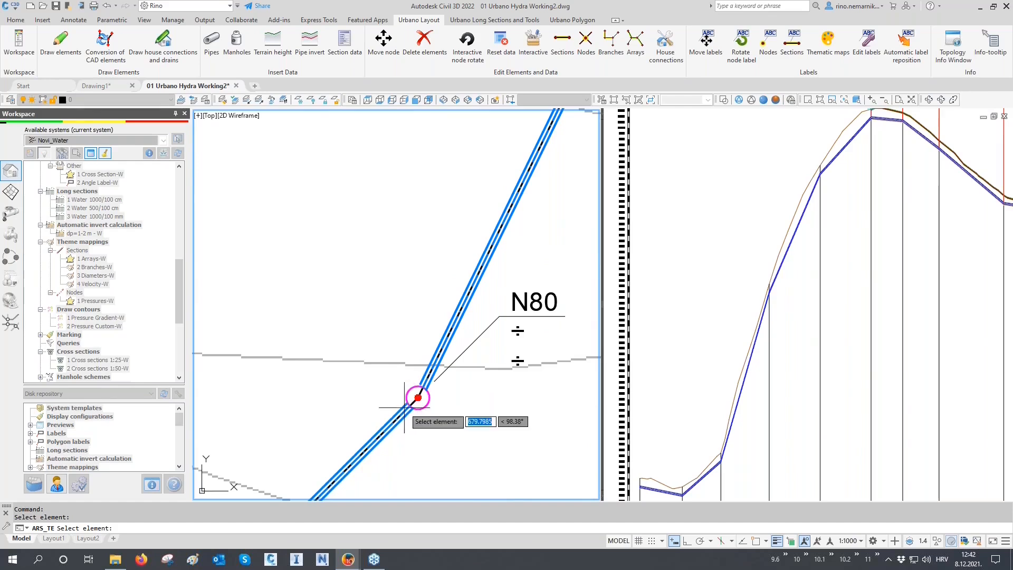
Insert a new node about halfway along the pipe section between the pump node and N80, and end interactive editing.
scroll(404, 411, "down", 5)
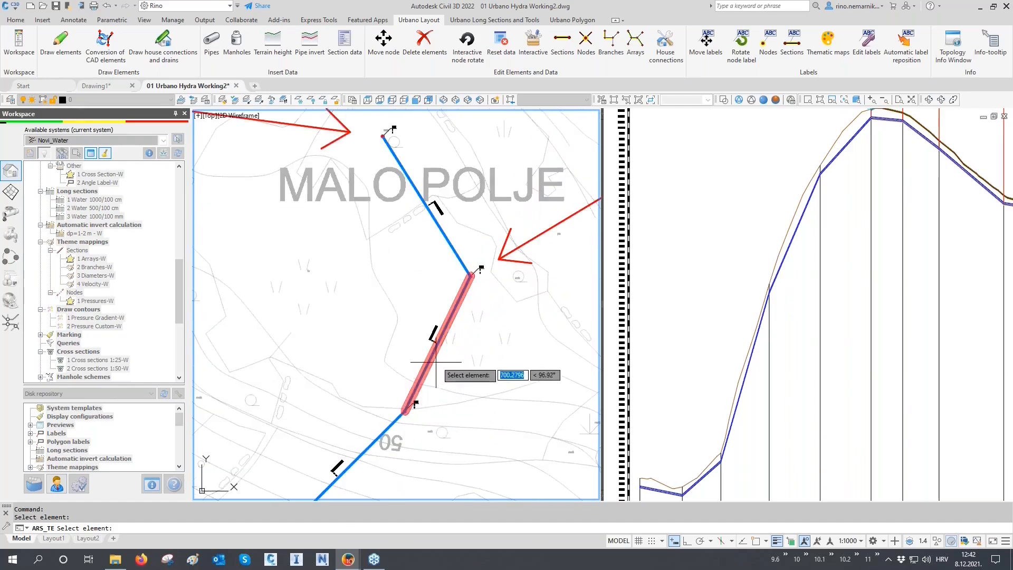
left_click(435, 344)
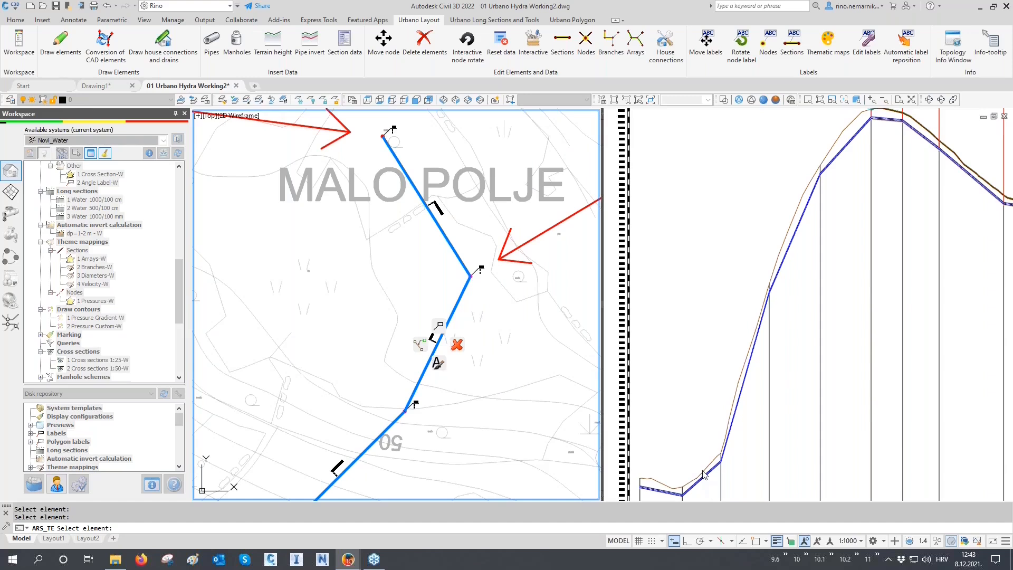
left_click(421, 345)
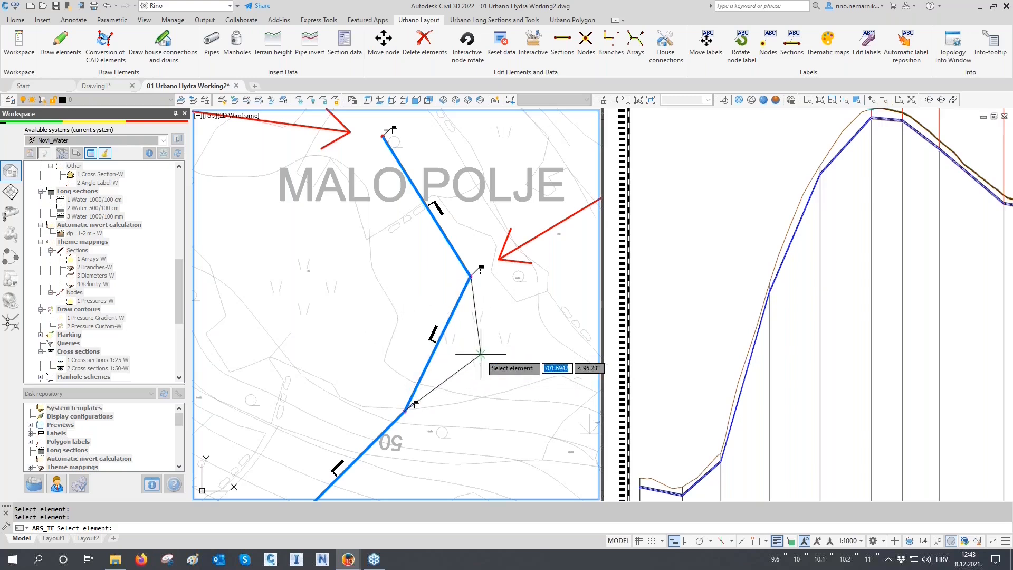
scroll(439, 340, "up", 5)
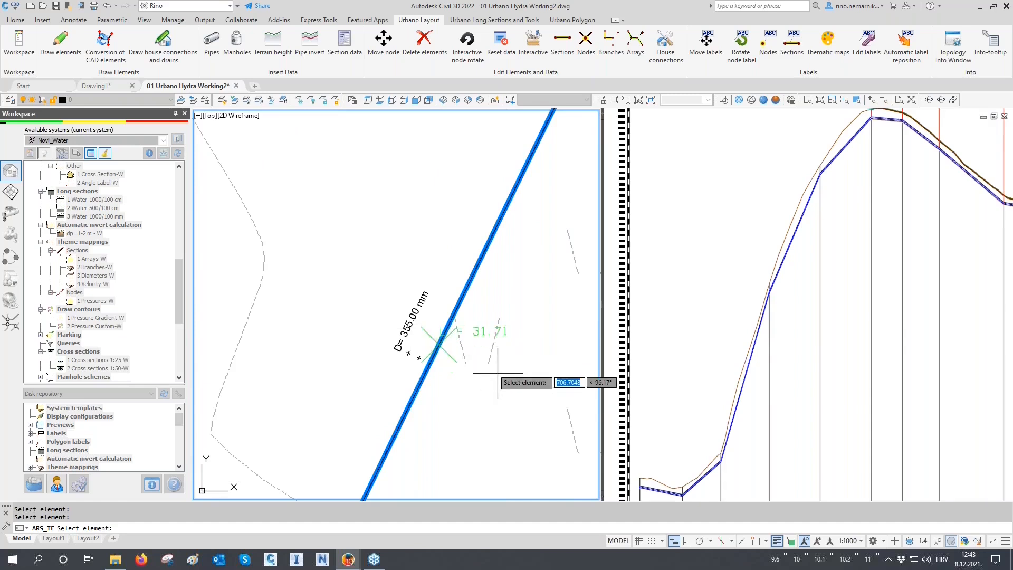
left_click(466, 341)
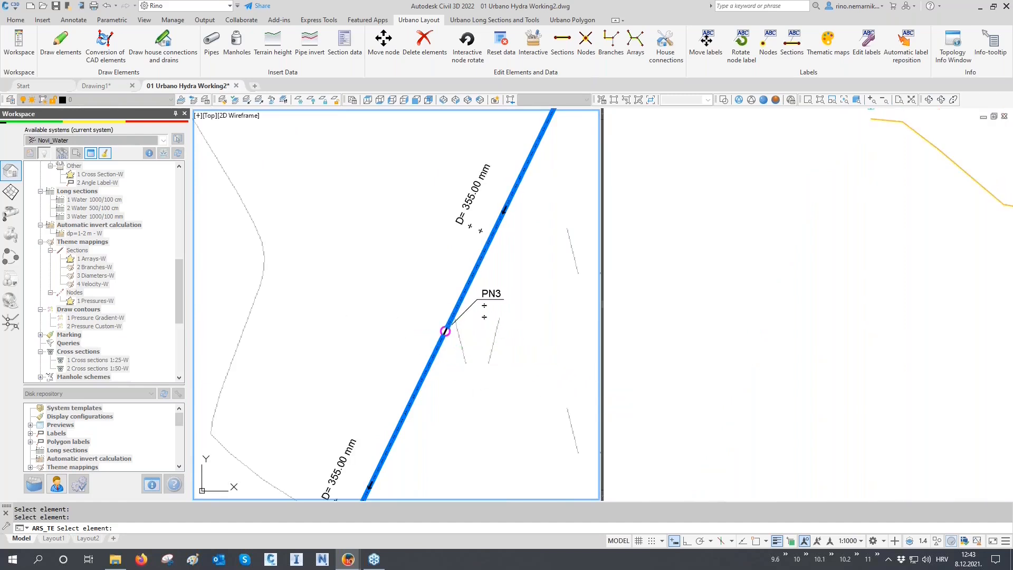
right_click(466, 341)
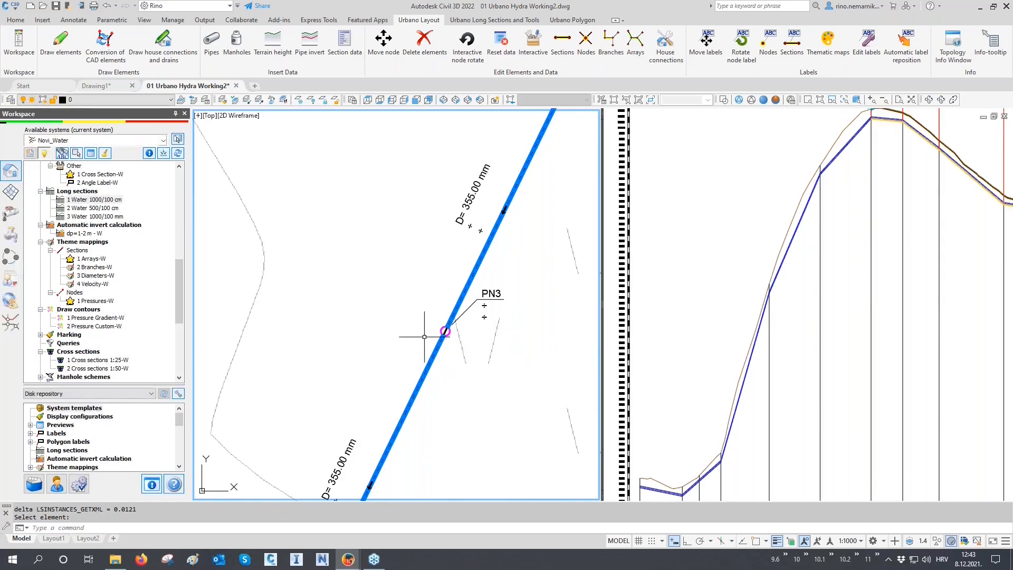
Examine the inserted node in the plan and its position in the longitudinal section.
middle_click_drag(447, 333, 447, 304)
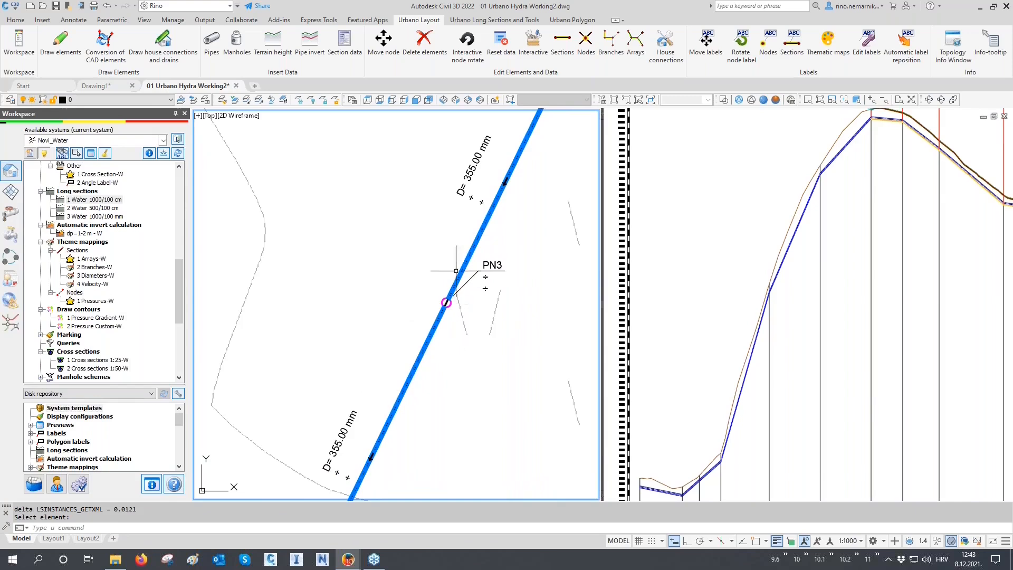
left_click(702, 394)
scroll(702, 394, "up", 6)
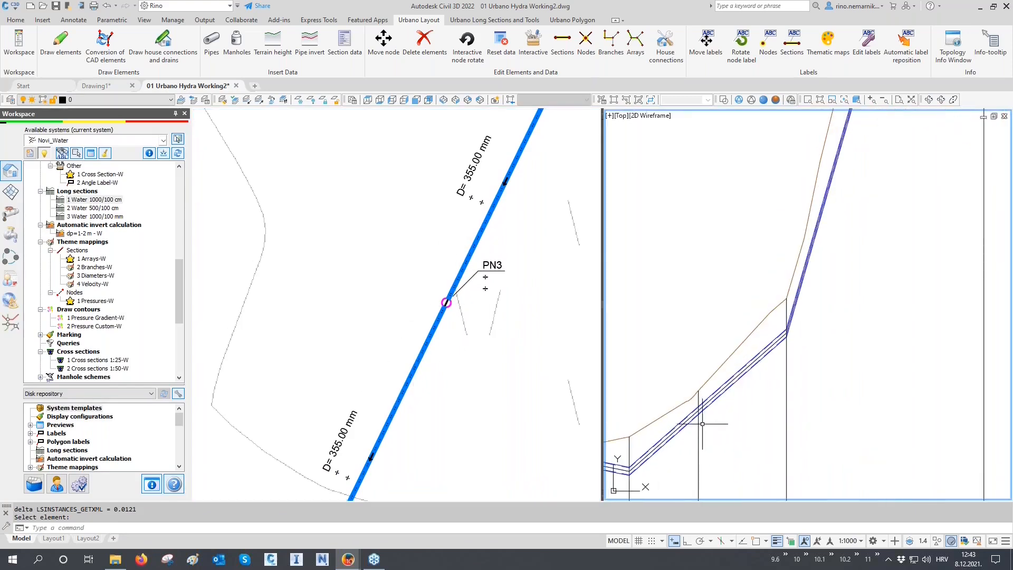
scroll(694, 435, "down", 5)
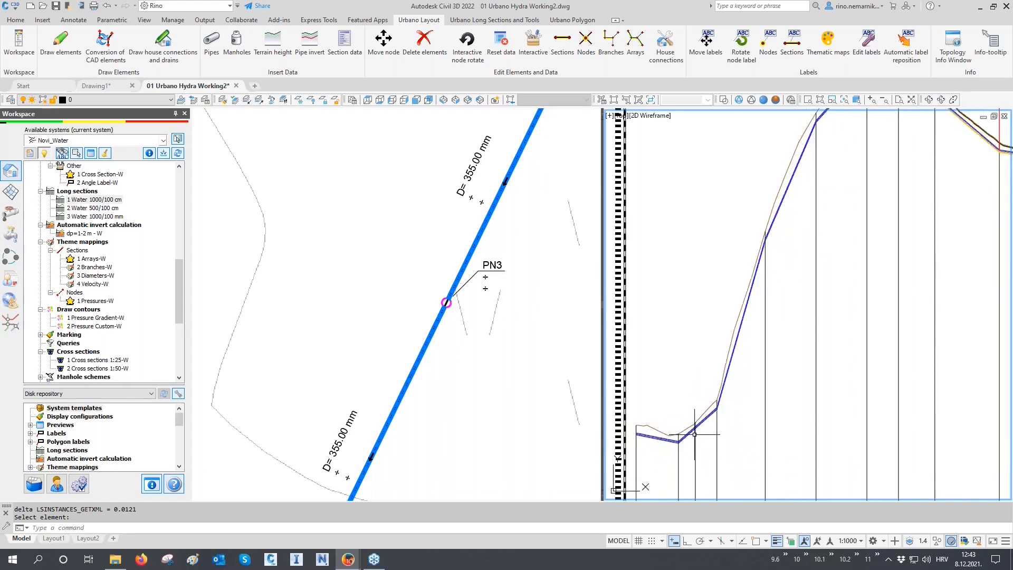
Insert nodes in the longitudinal section at terrain break points along the rising pipeline, including at stations 174.21 m and 288.39 m.
middle_click_drag(694, 434, 698, 457)
left_click(487, 297)
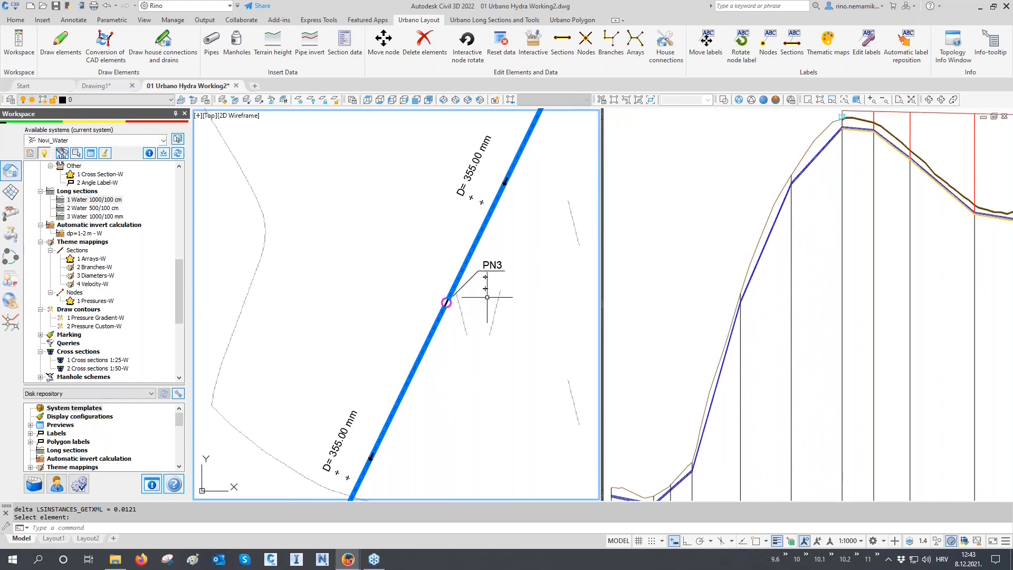
scroll(487, 297, "down", 5)
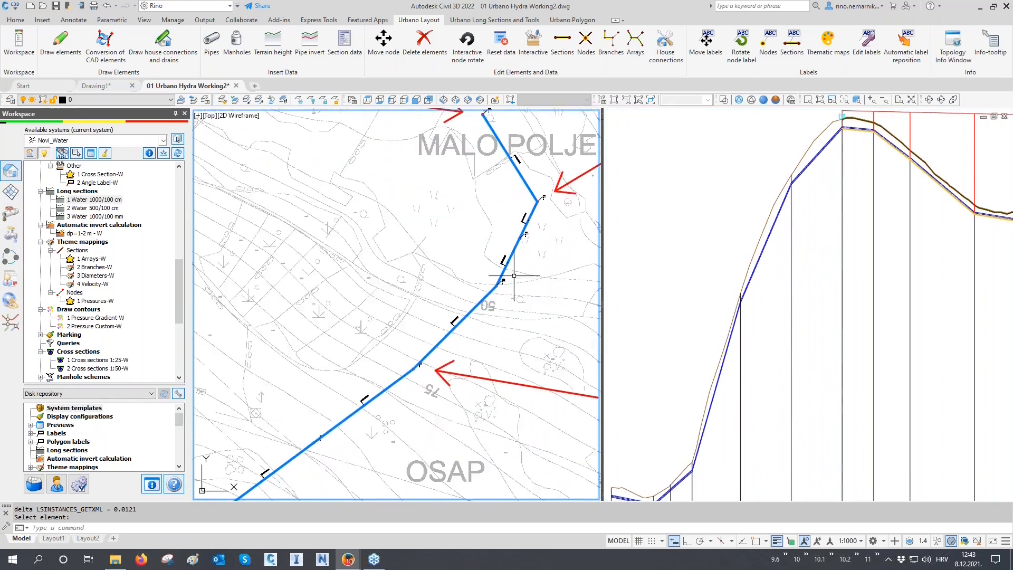
left_click(492, 20)
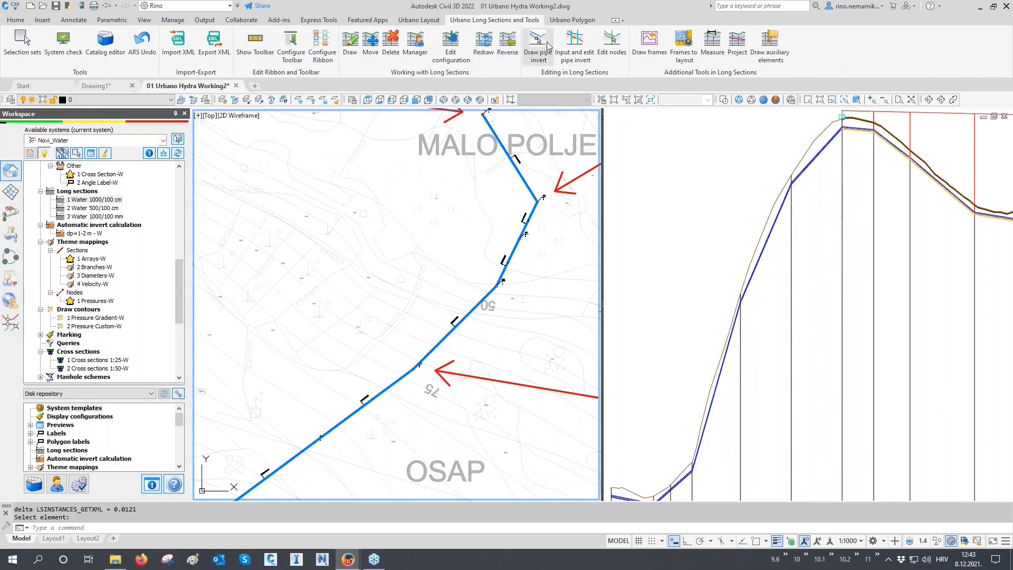
left_click(612, 47)
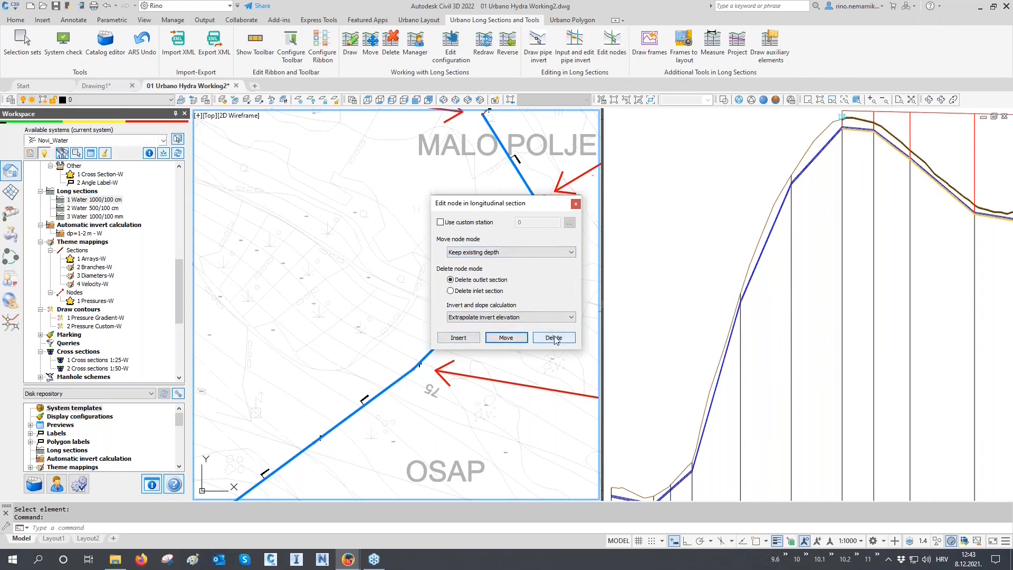
left_click(468, 339)
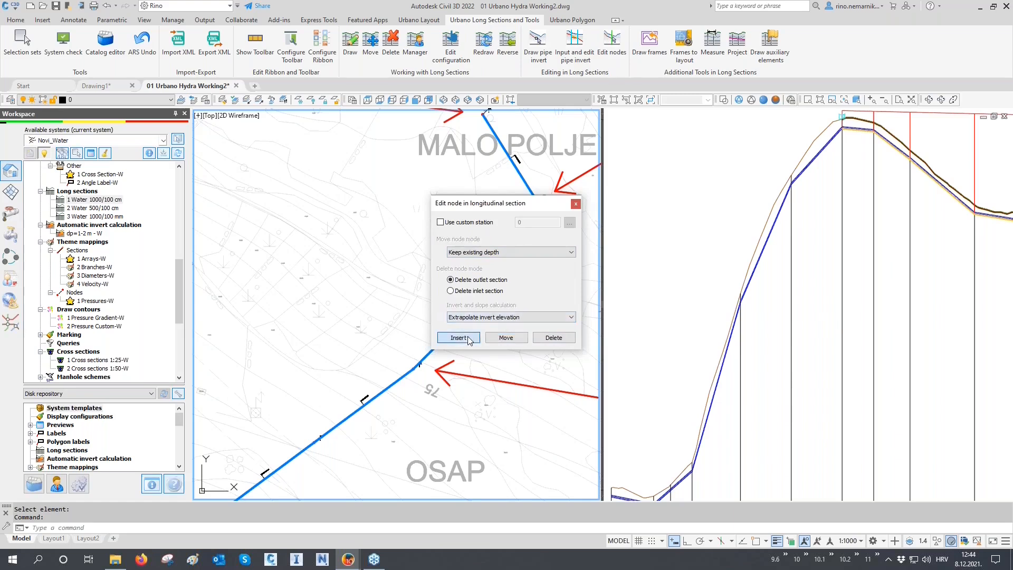
left_click(709, 345)
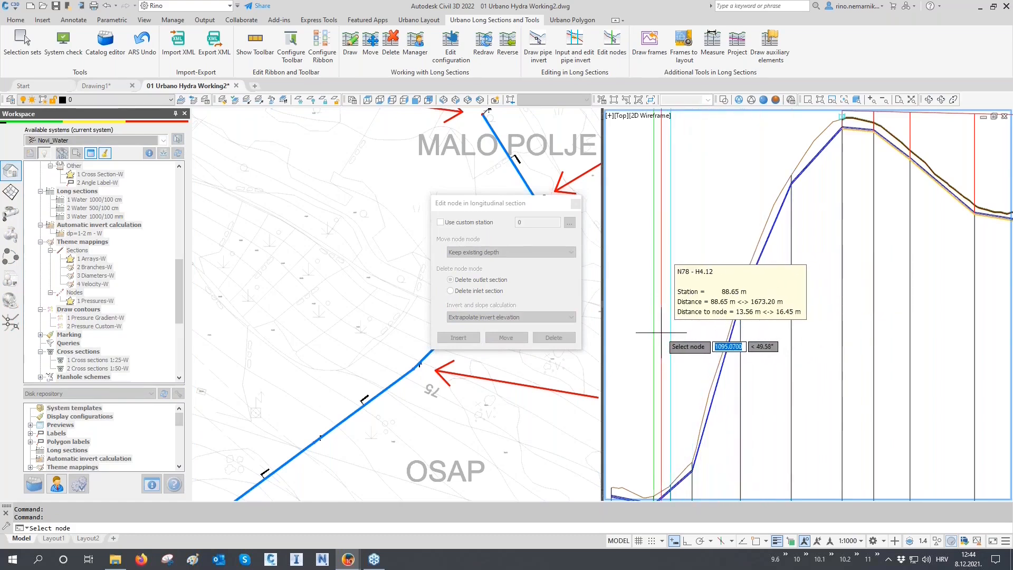
key("F3")
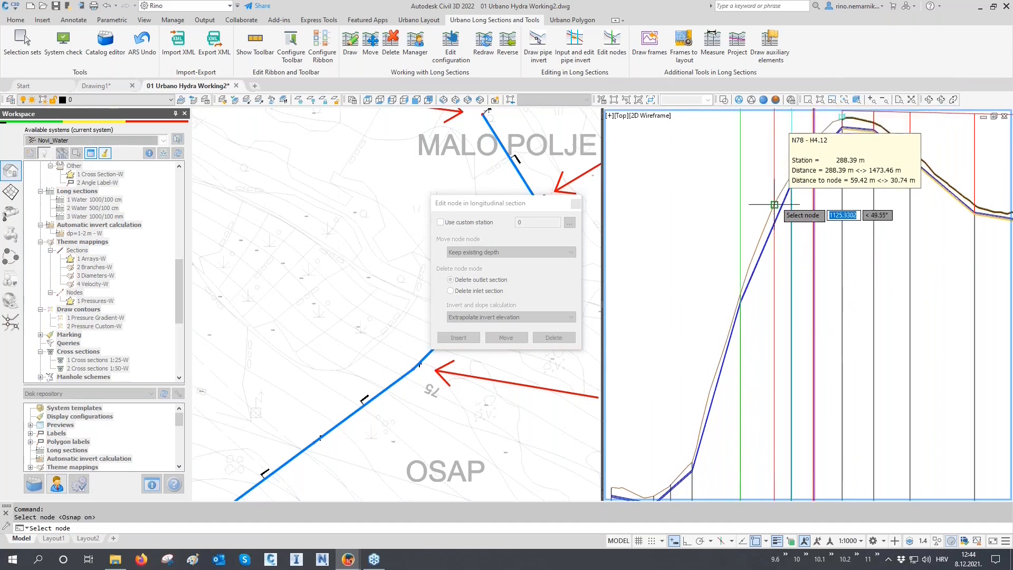
left_click(774, 204)
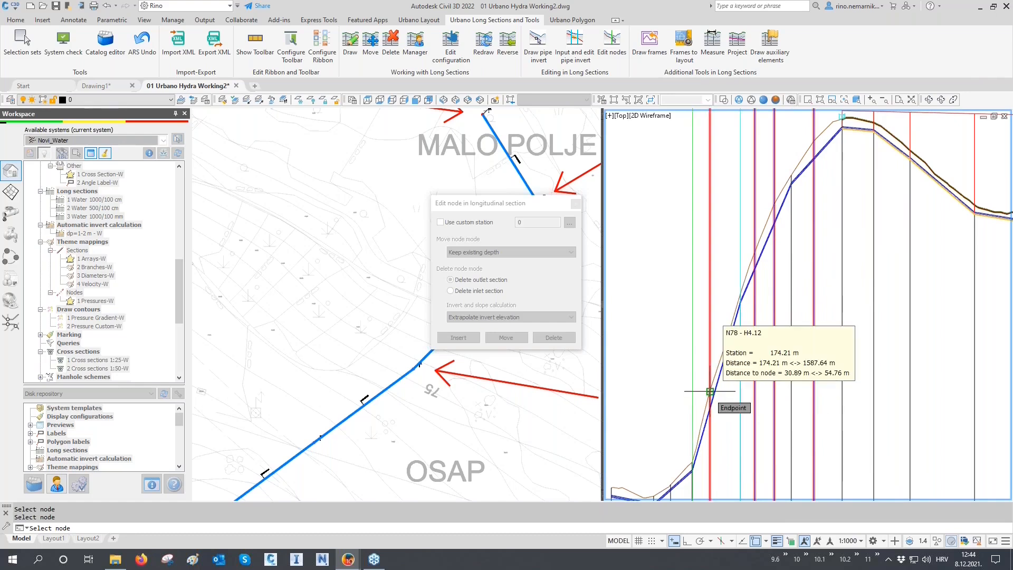
left_click(710, 391)
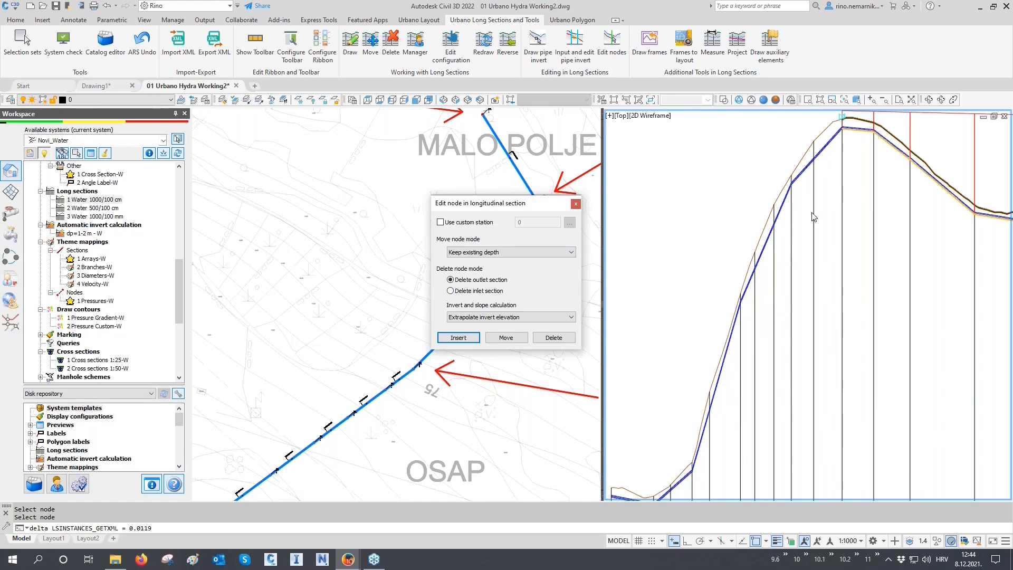
left_click(576, 204)
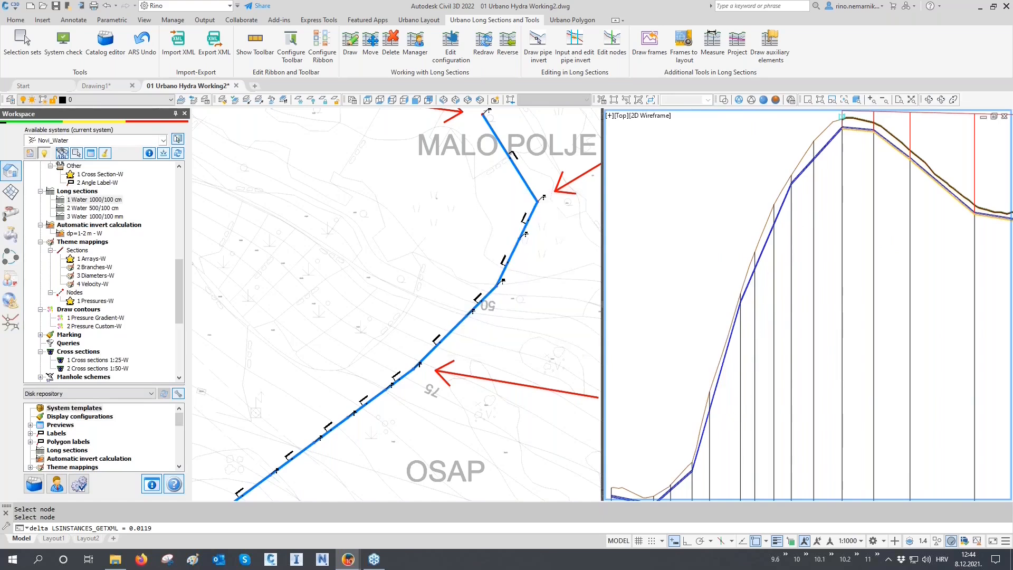
Examine the newly inserted nodes and their labels along the pipeline in the plan viewport.
left_click(525, 305)
scroll(522, 307, "up", 2)
scroll(469, 316, "up", 3)
middle_click_drag(465, 334, 497, 272)
scroll(481, 300, "down", 2)
middle_click_drag(447, 352, 502, 271)
scroll(334, 385, "up", 4)
middle_click_drag(344, 381, 445, 321)
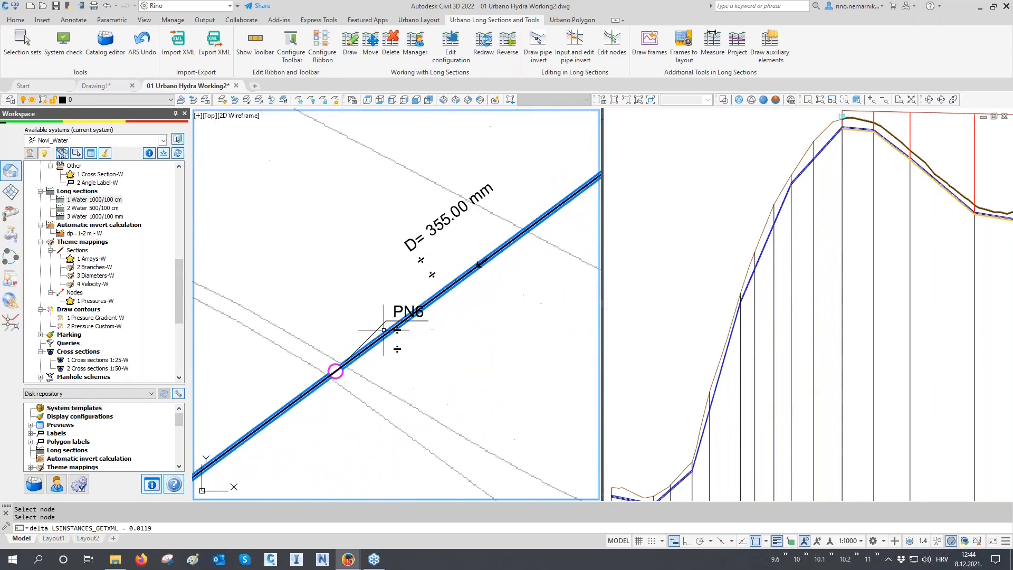
scroll(446, 321, "down", 2)
middle_click_drag(399, 382, 480, 313)
scroll(346, 379, "up", 4)
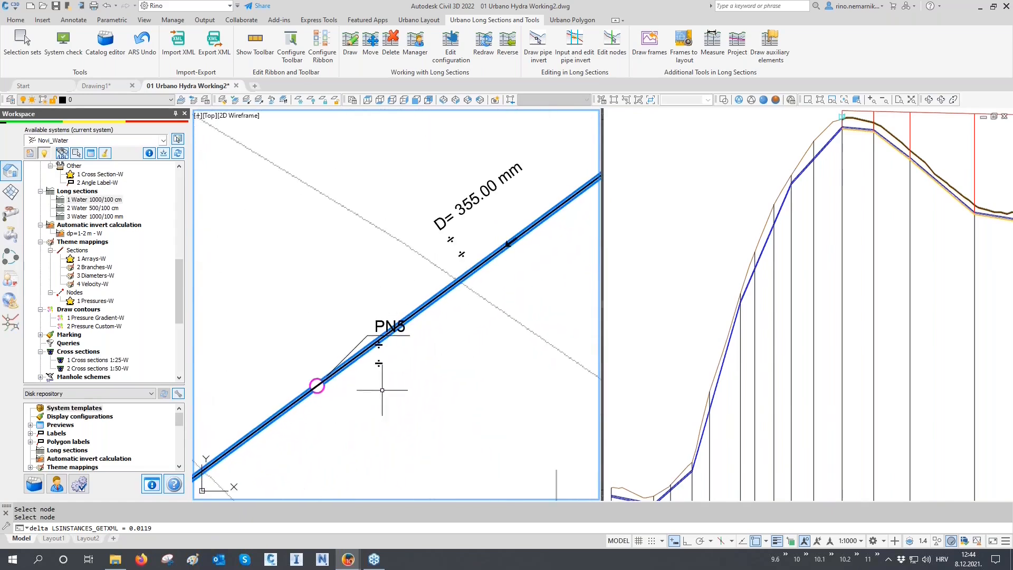
scroll(428, 327, "down", 5)
scroll(423, 341, "down", 2)
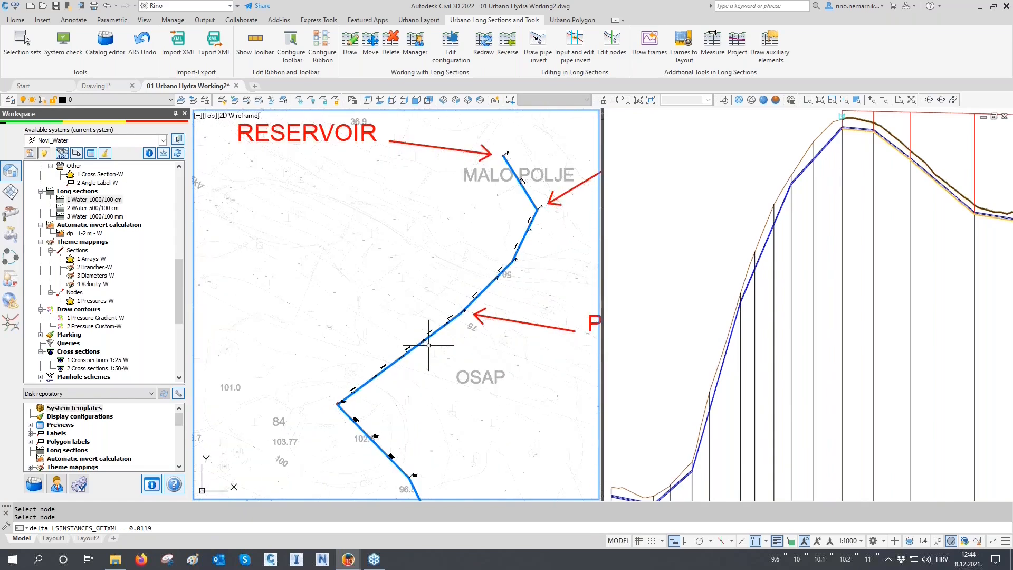
Examine the longitudinal section and its data table at the inserted nodes.
left_click(703, 421)
scroll(707, 391, "up", 3)
middle_click_drag(707, 391, 718, 319)
scroll(684, 465, "up", 6)
scroll(796, 459, "up", 2)
middle_click_drag(797, 460, 721, 459)
middle_click_drag(916, 458, 801, 455)
middle_click_drag(862, 452, 650, 453)
scroll(717, 438, "down", 6)
middle_click_drag(717, 396, 715, 423)
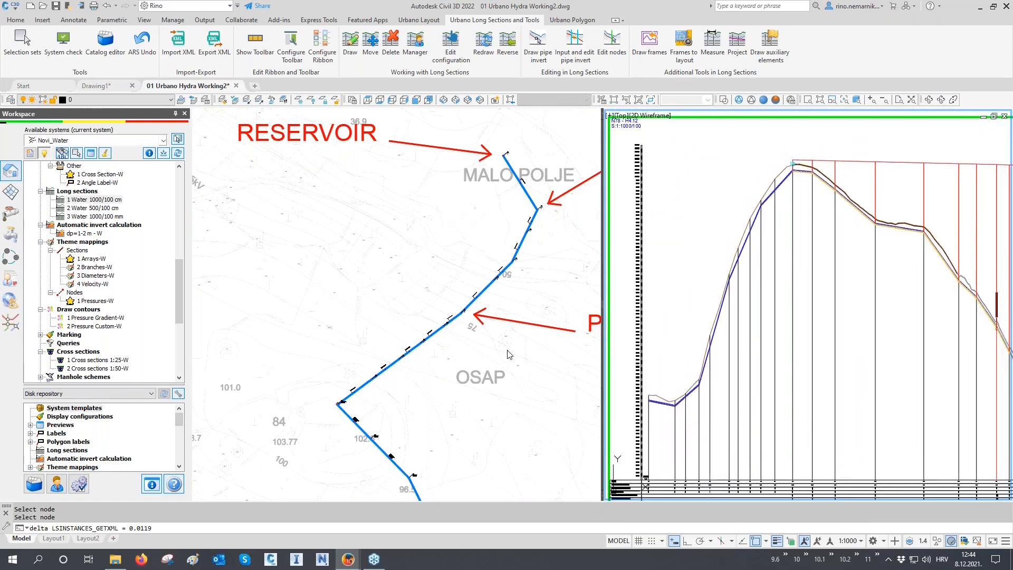
Rename the new pipeline's array to T1 using automatic renaming with the pattern T@5.
left_click(448, 219)
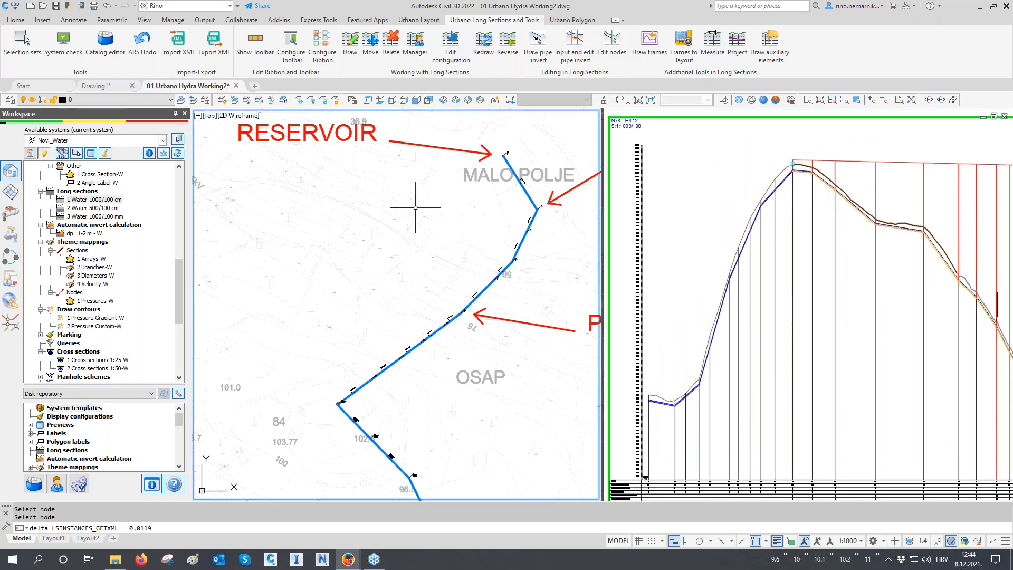
left_click(418, 20)
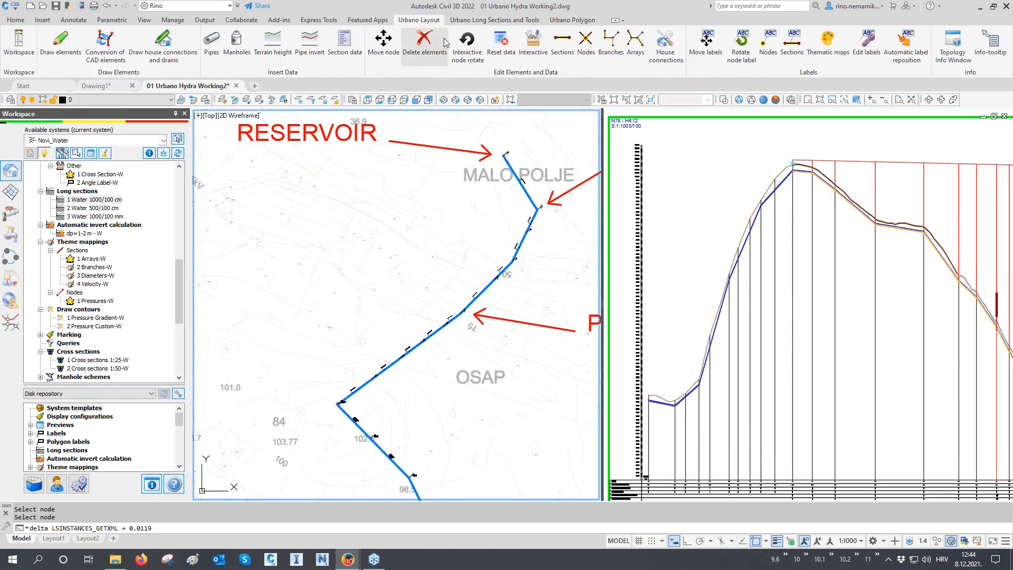
left_click(633, 48)
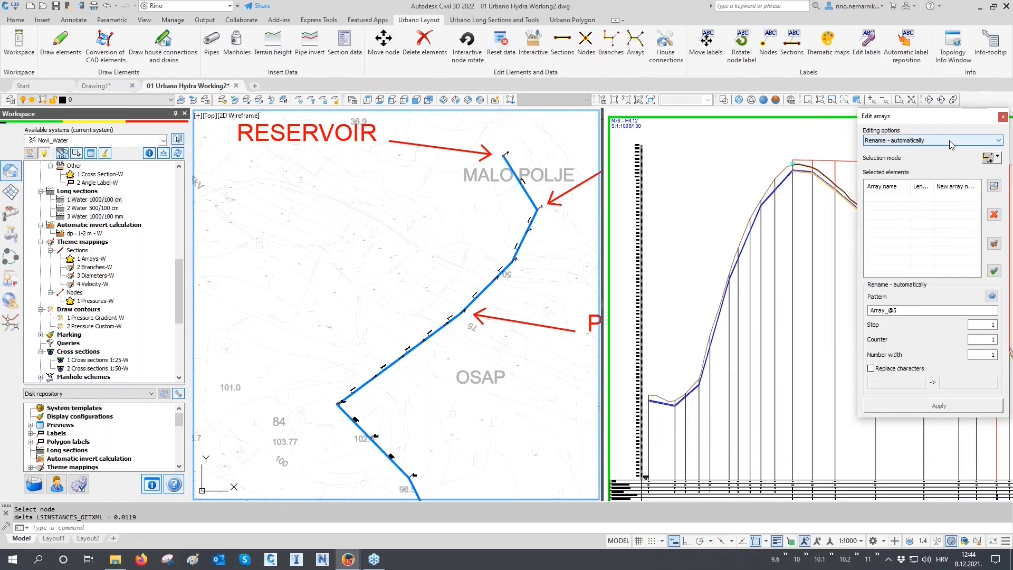
left_click(985, 158)
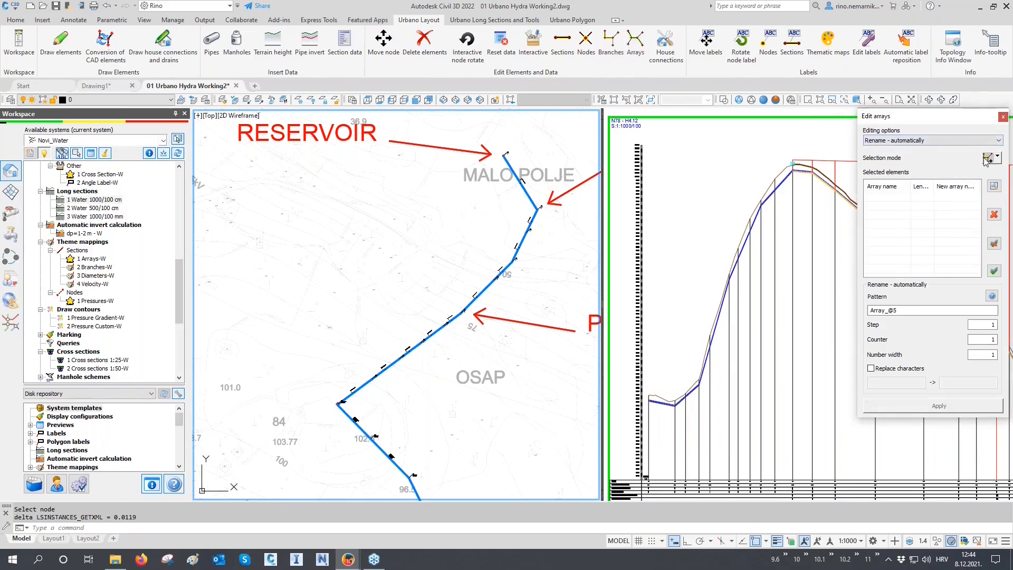
left_click(520, 279)
key("Return")
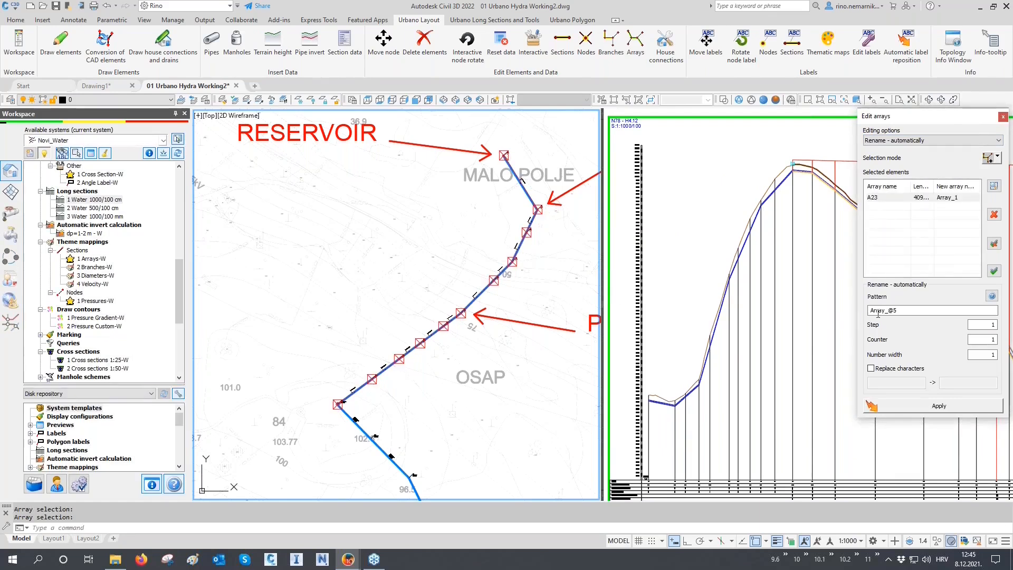
left_click_drag(890, 310, 864, 314)
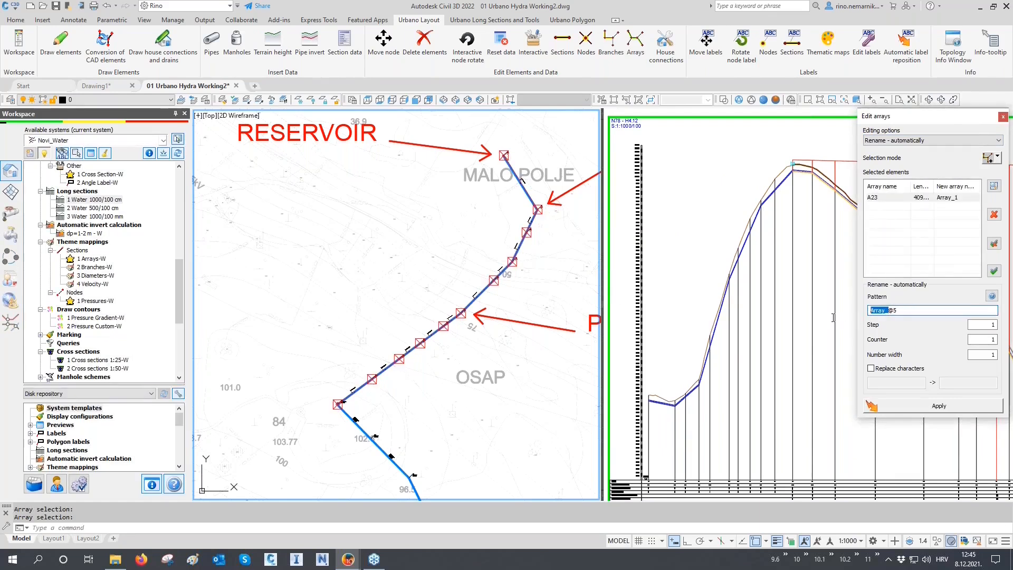
type("T")
left_click(914, 410)
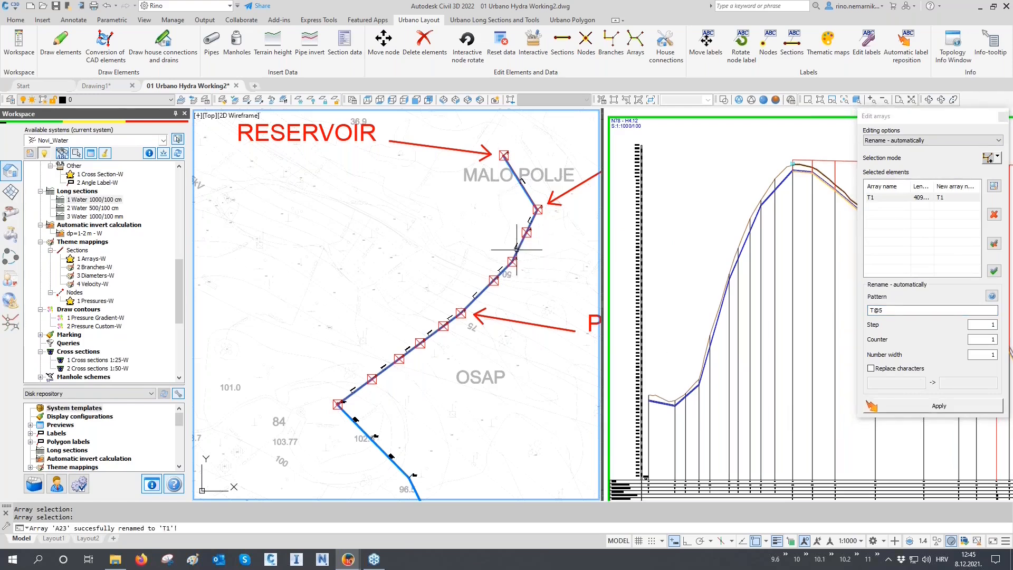
middle_click_drag(430, 378, 426, 378)
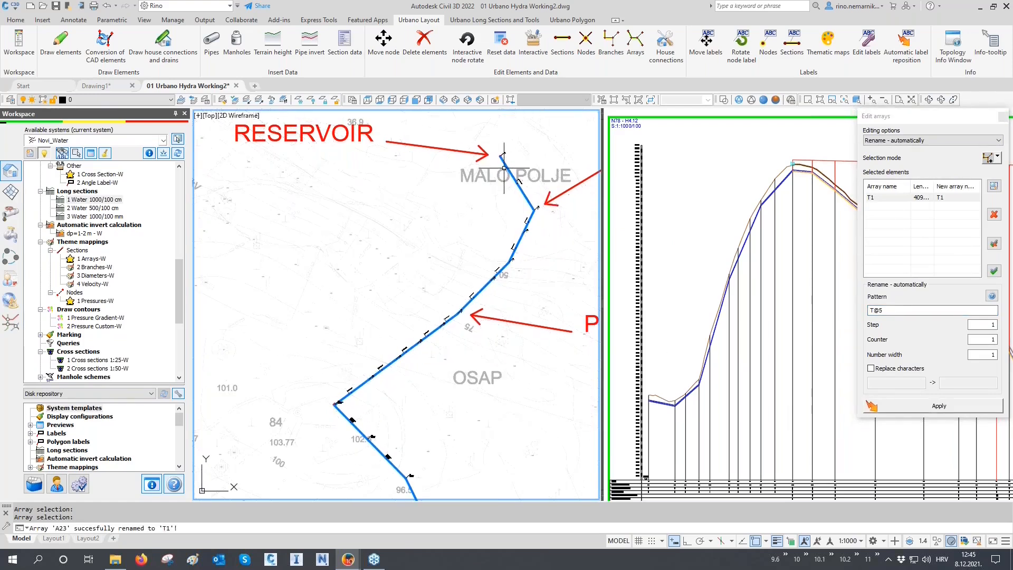
Set up node renaming by arrays and select arrays T1 and A1 in the plan.
left_click(1003, 118)
left_click(585, 44)
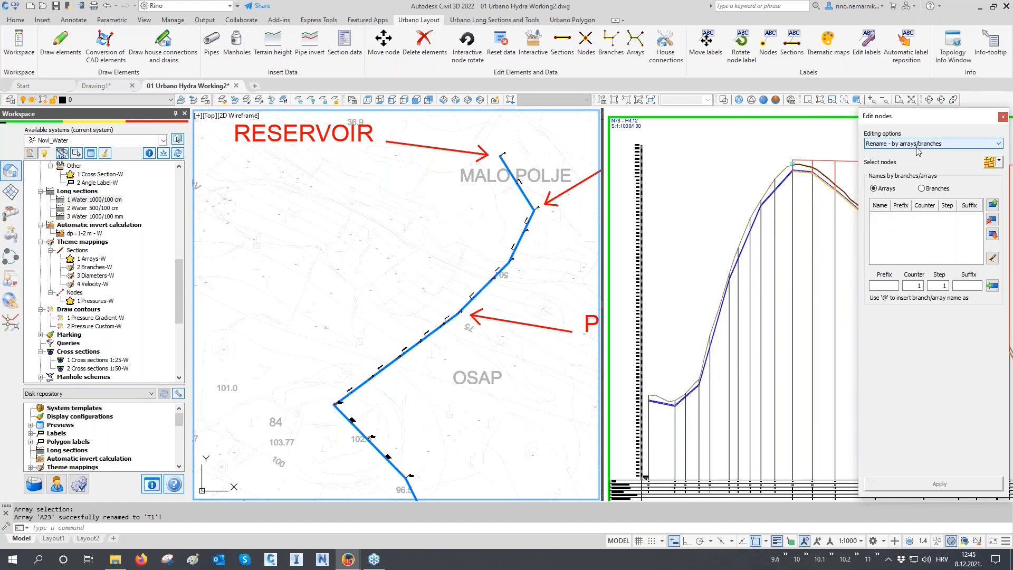
left_click(1001, 162)
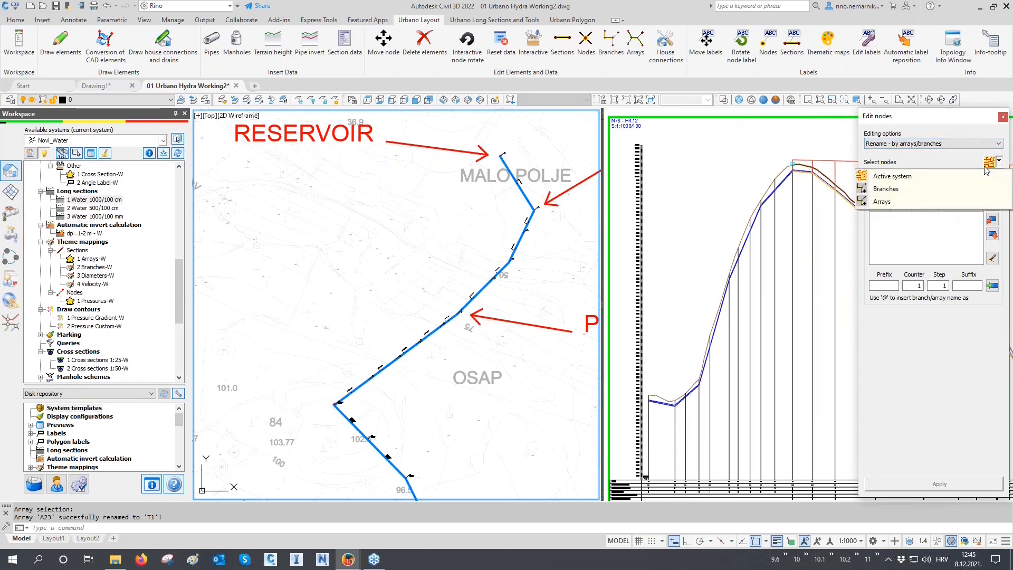
left_click(911, 201)
left_click(459, 313)
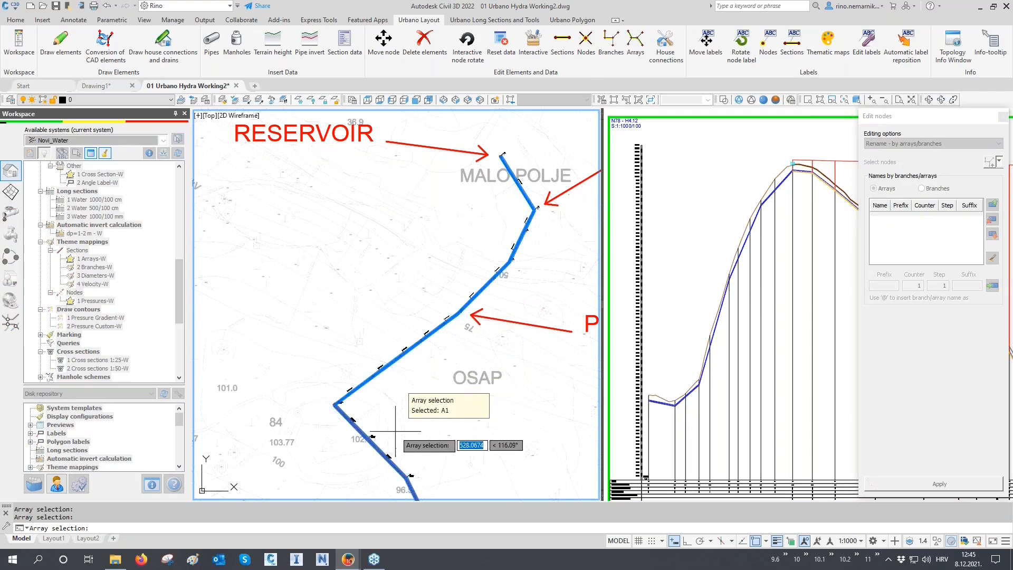
key("Return")
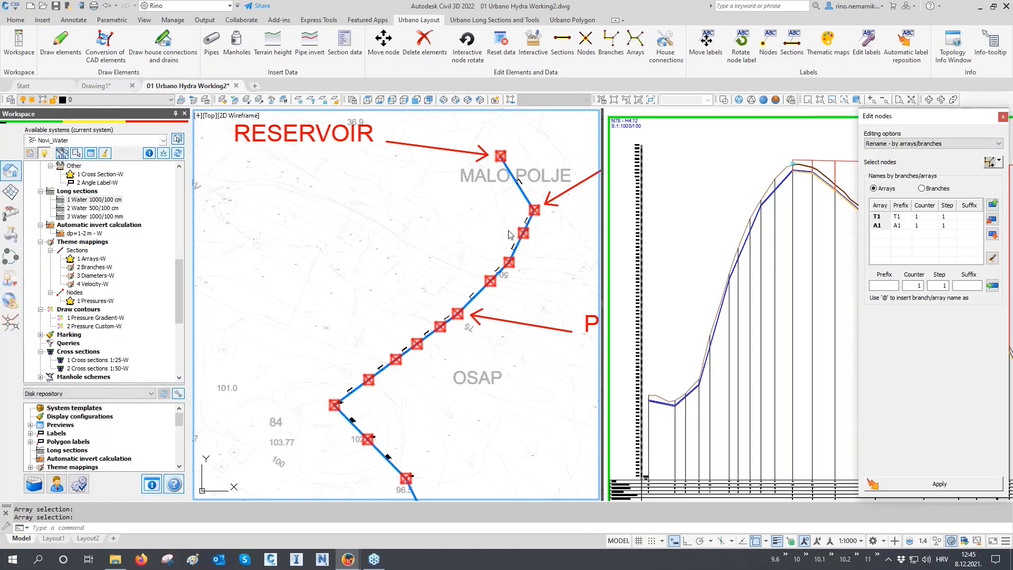
Place array A1 ahead of T1, set the prefix @. for both arrays, and apply the node renaming.
scroll(351, 406, "up", 6)
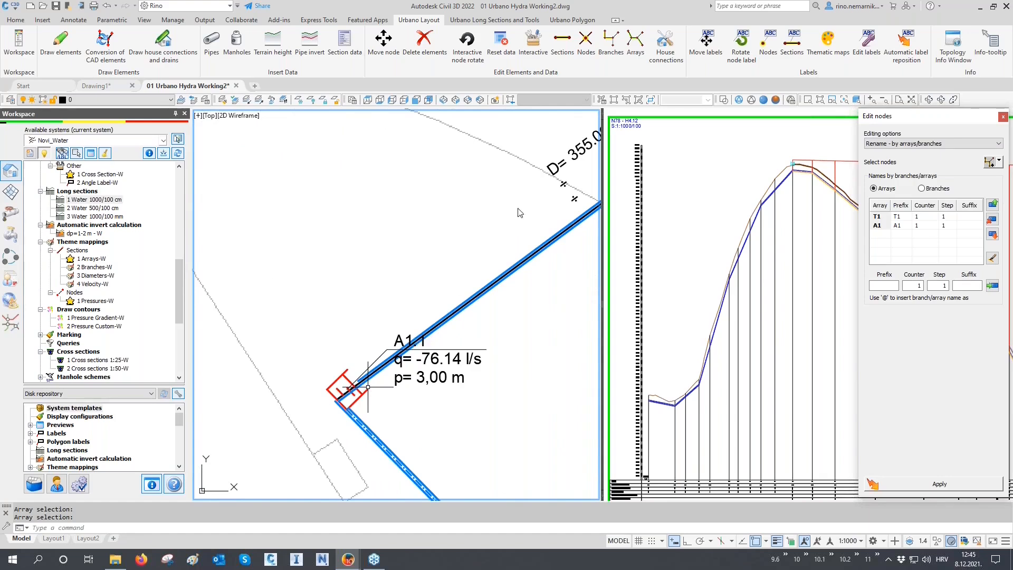
left_click(881, 226)
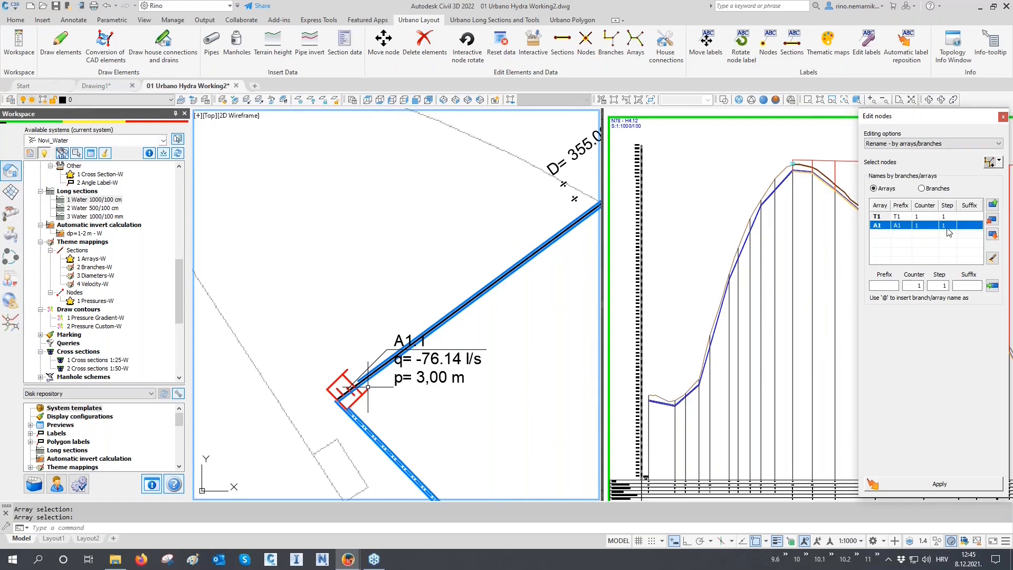
left_click(992, 206)
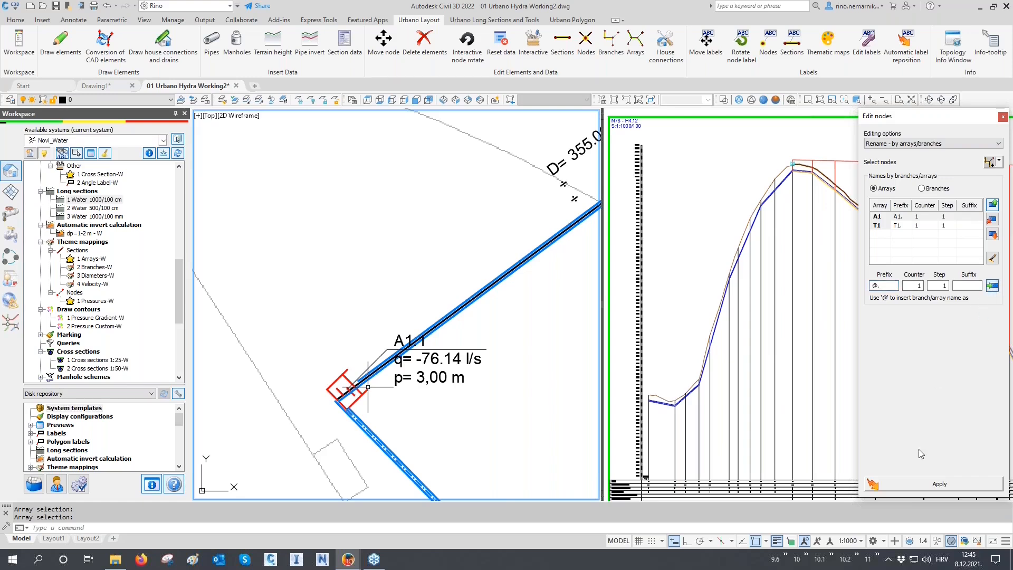
left_click(915, 487)
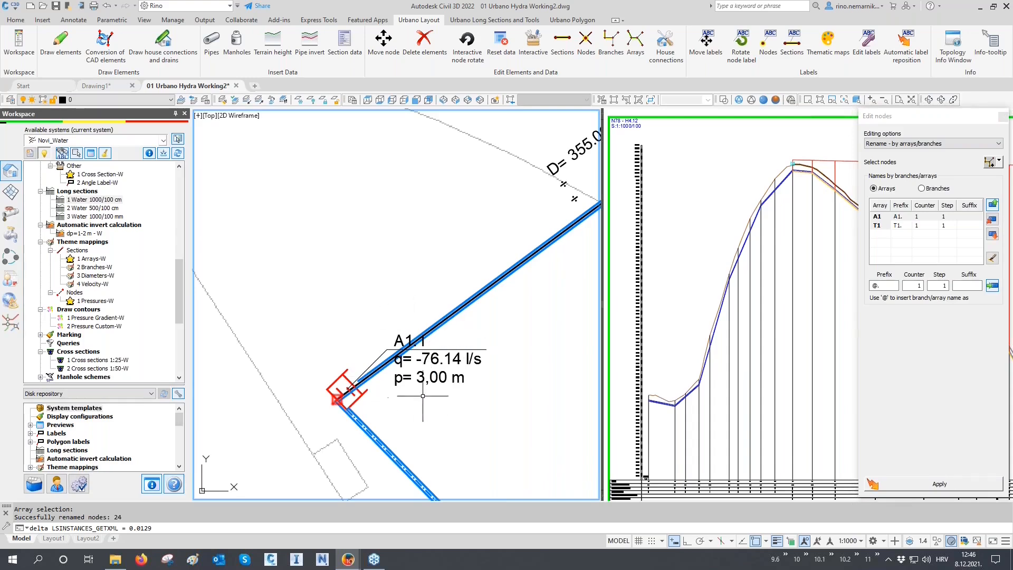
Examine the renamed node labels along the T1 pipeline in the plan.
scroll(344, 402, "down", 5)
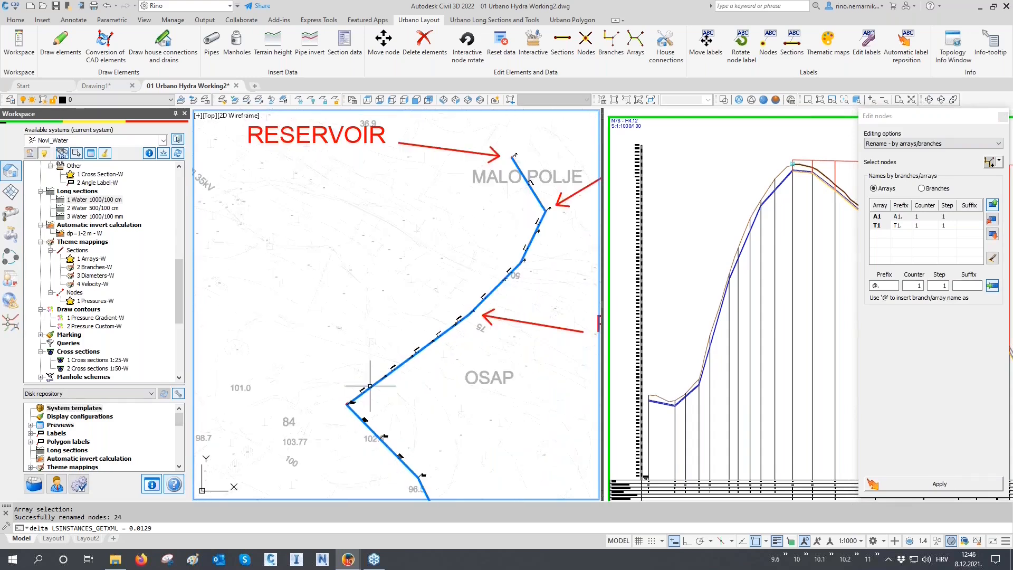
scroll(527, 149, "up", 4)
scroll(506, 157, "up", 2)
scroll(454, 193, "down", 5)
scroll(580, 416, "up", 3)
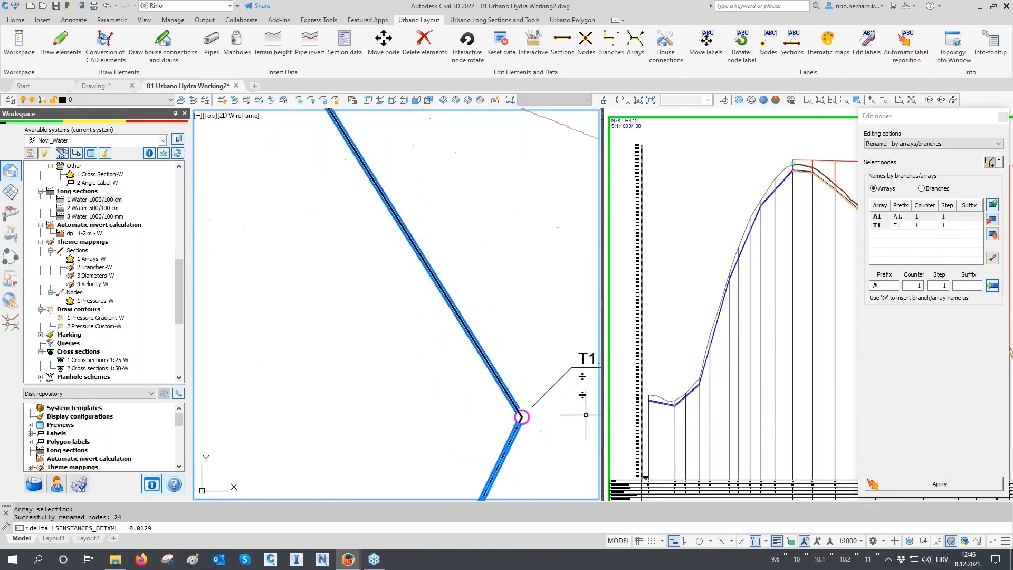
scroll(520, 343, "down", 4)
scroll(490, 406, "up", 2)
scroll(490, 406, "up", 3)
scroll(475, 386, "down", 7)
scroll(463, 367, "down", 1)
scroll(432, 374, "up", 5)
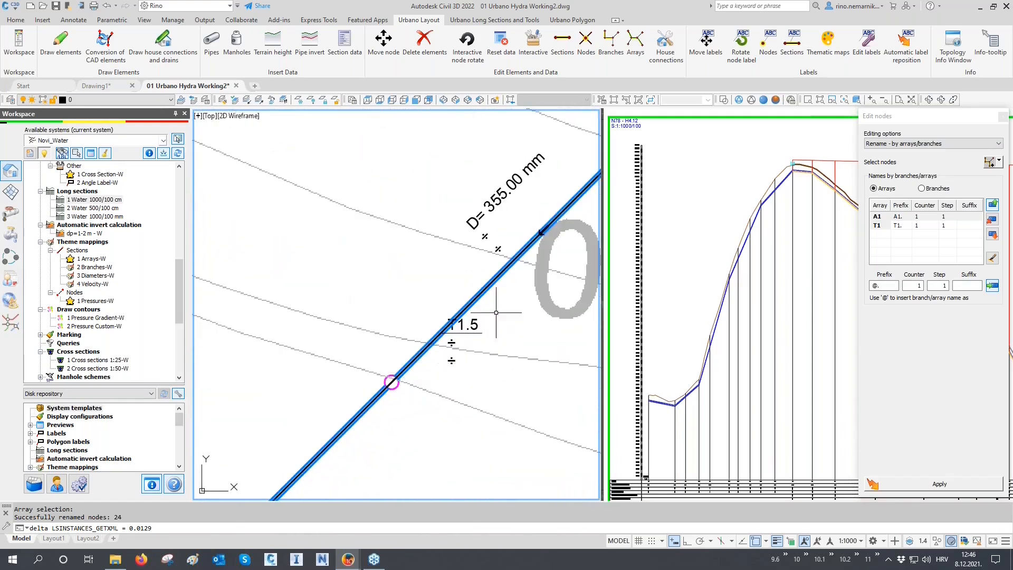
Regenerate the drawing and automatically reposition the node labels along the T1 pipeline, using a label buffer of 0.5.
type("RE")
key("Return")
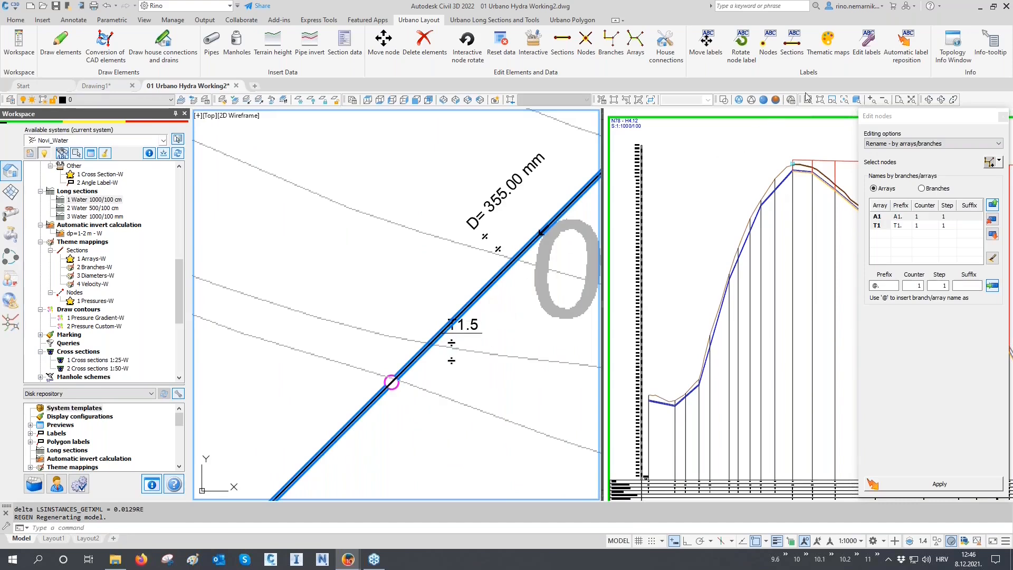
left_click(899, 59)
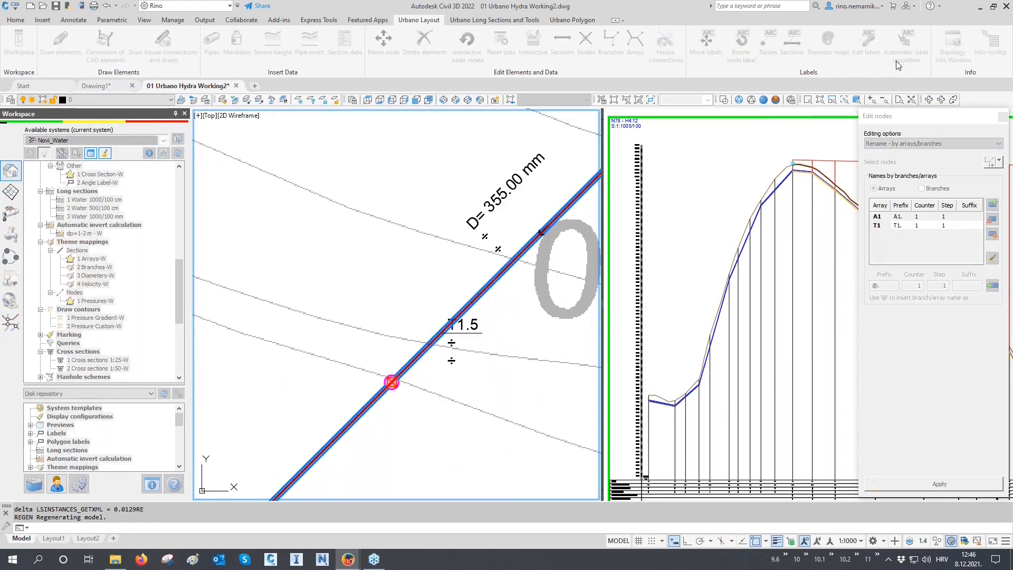
left_click(377, 371)
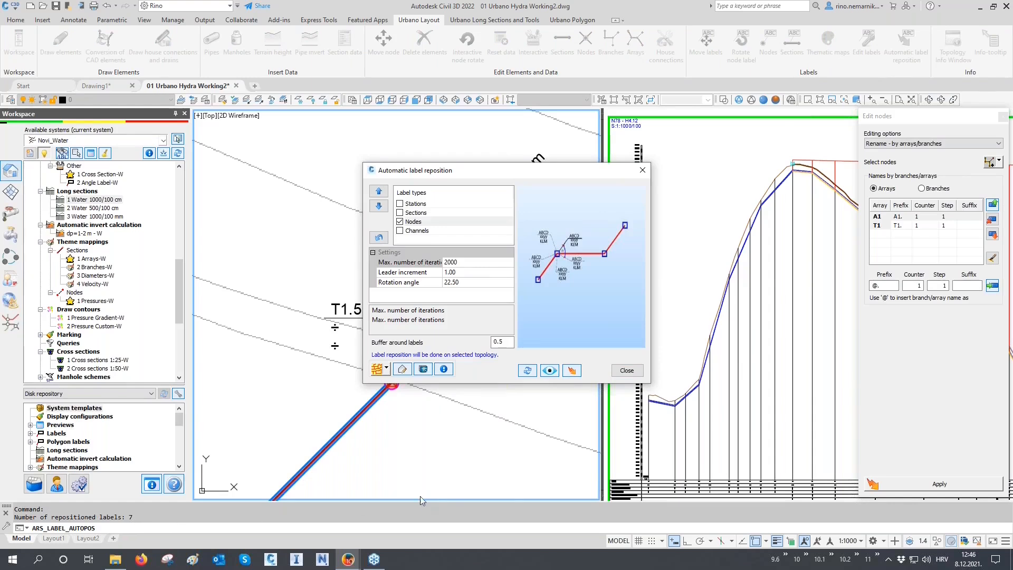
left_click(619, 372)
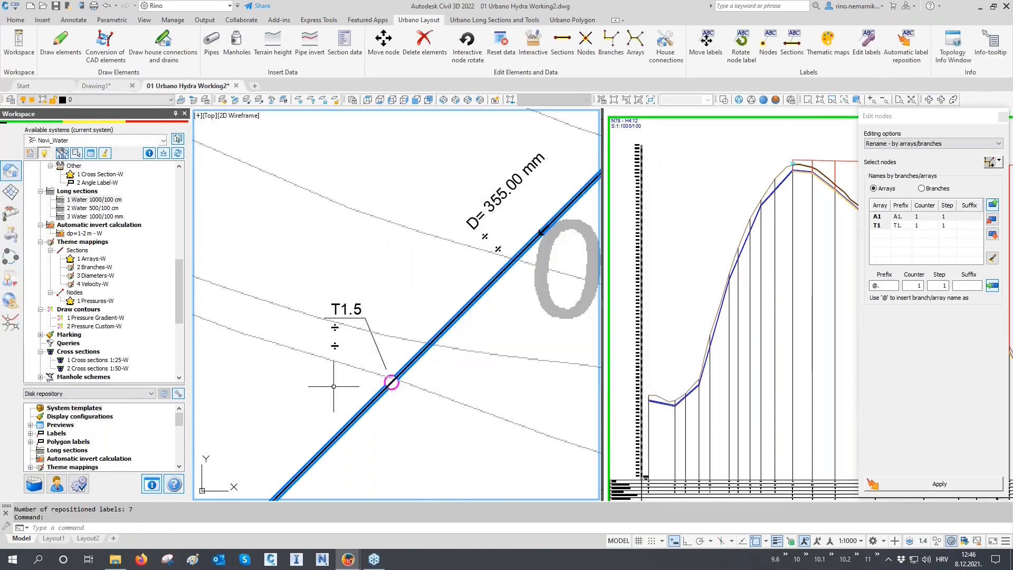
Examine the repositioned node labels along the pipeline in the plan, from node T1.5 to node A1.1.
scroll(396, 283, "down", 3)
scroll(491, 261, "down", 5)
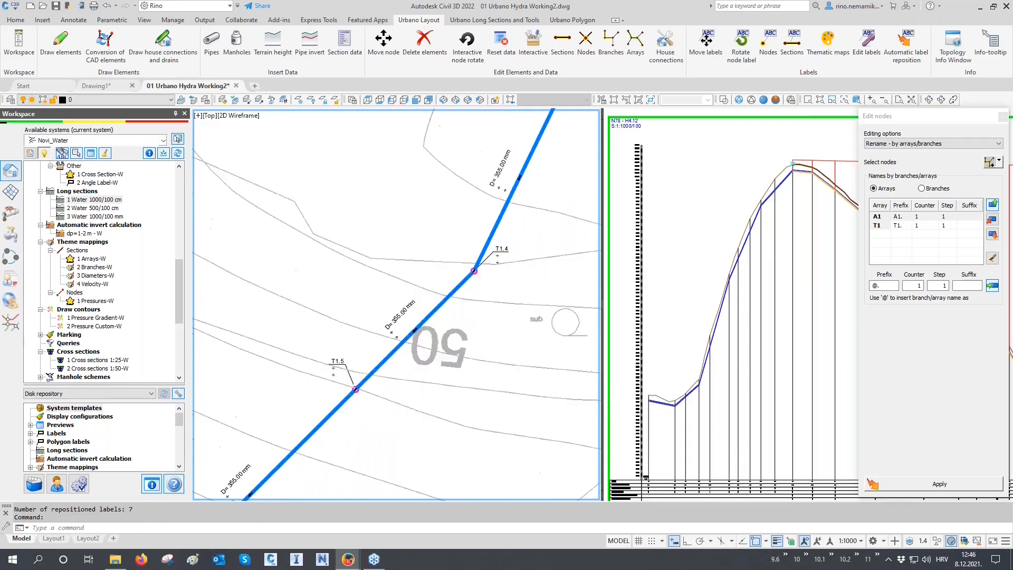
middle_click_drag(386, 385, 472, 309)
scroll(407, 352, "up", 4)
middle_click_drag(409, 351, 493, 271)
middle_click_drag(337, 376, 425, 305)
middle_click_drag(302, 400, 395, 332)
middle_click_drag(272, 426, 380, 343)
middle_click_drag(336, 376, 500, 241)
scroll(276, 412, "down", 6)
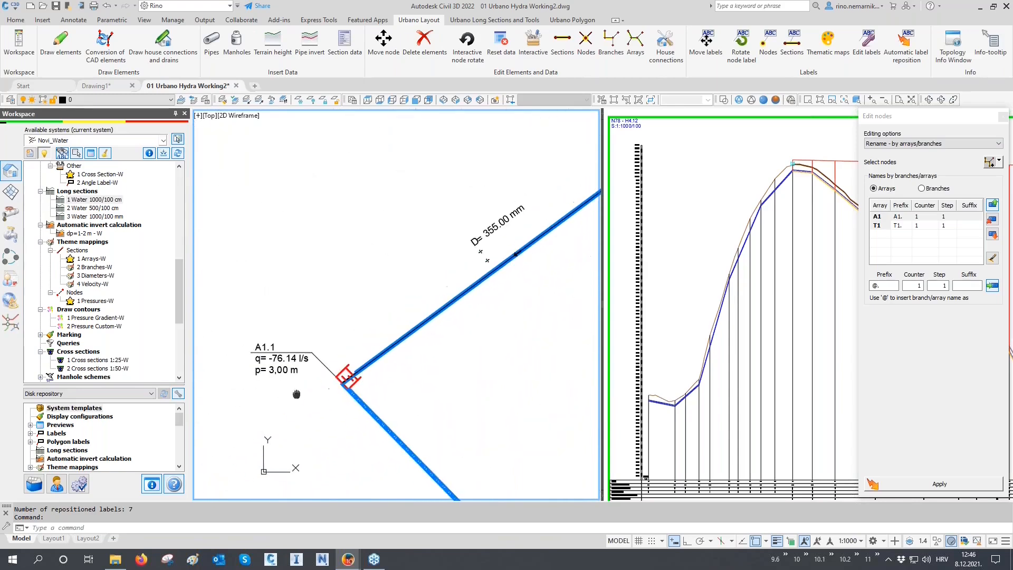
scroll(288, 428, "down", 2)
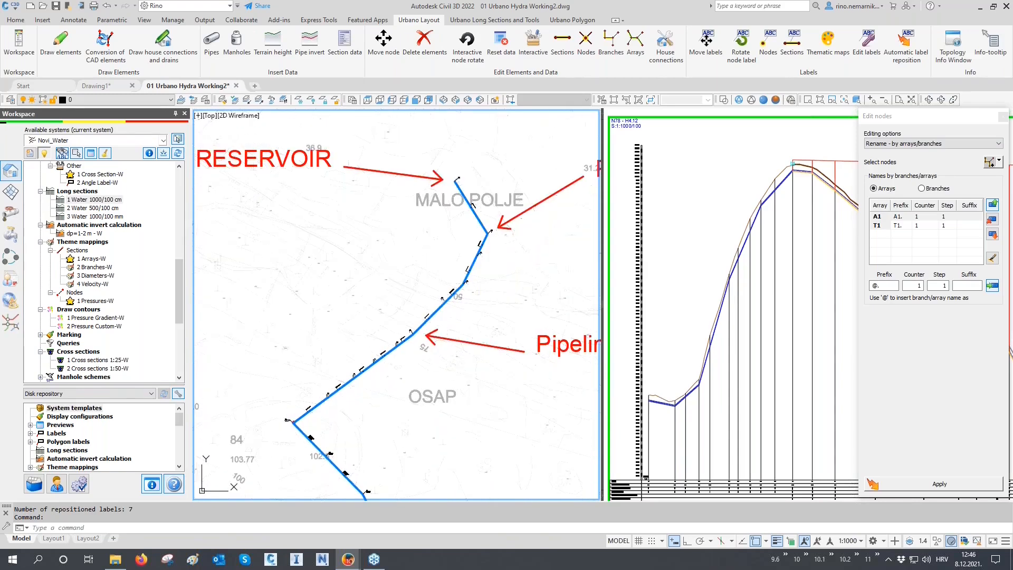
Automatically rename all sections of array T1 with the pattern T@5, step 1 and counter 1.
left_click(1002, 117)
left_click(562, 45)
left_click(999, 164)
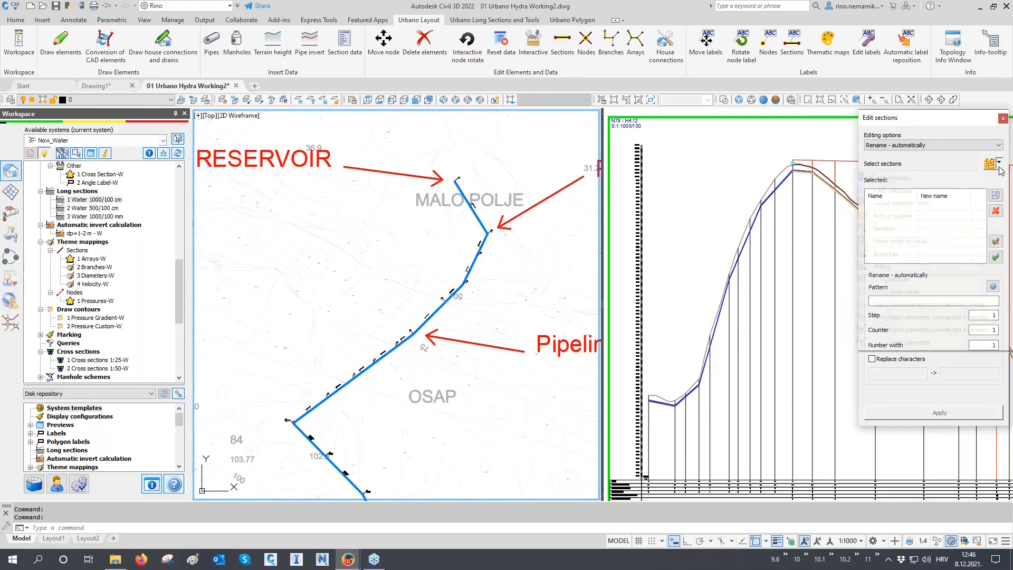
left_click(892, 267)
left_click(478, 288)
right_click(486, 289)
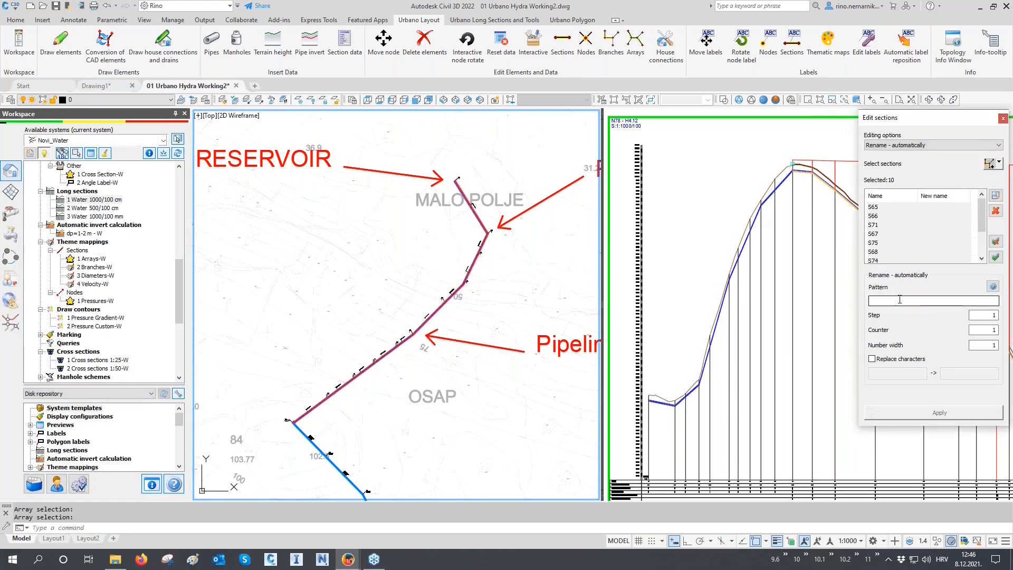
left_click(993, 287)
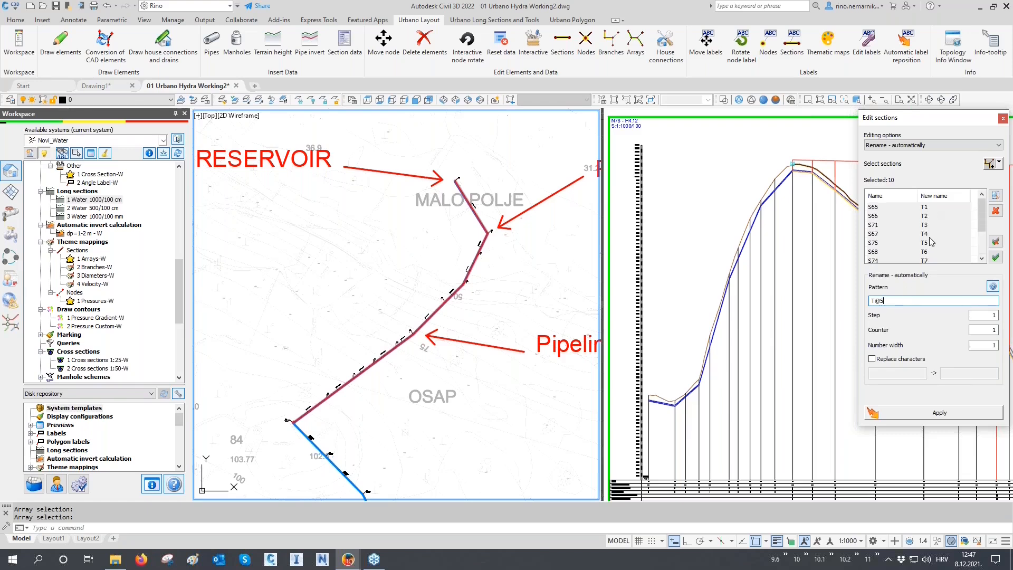
left_click(924, 413)
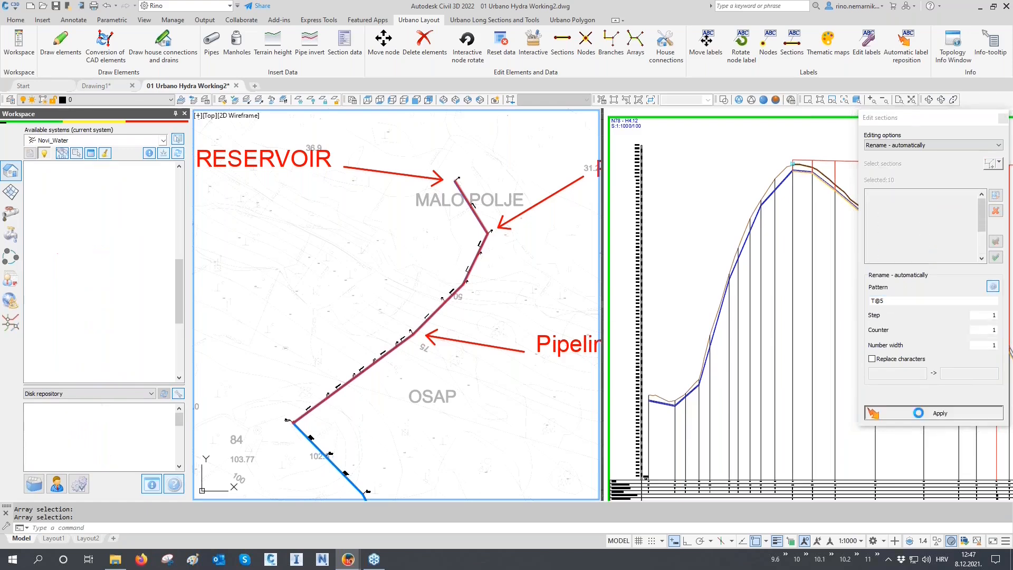
left_click(1003, 119)
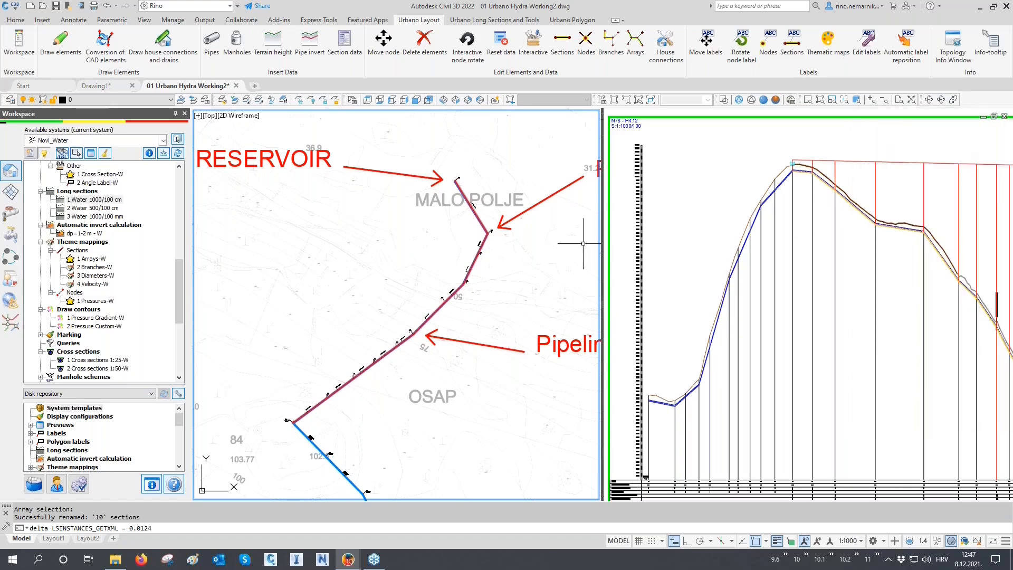
Examine the new pipeline's course relative to the terrain in the longitudinal section.
middle_click_drag(533, 239, 535, 233)
left_click(671, 372)
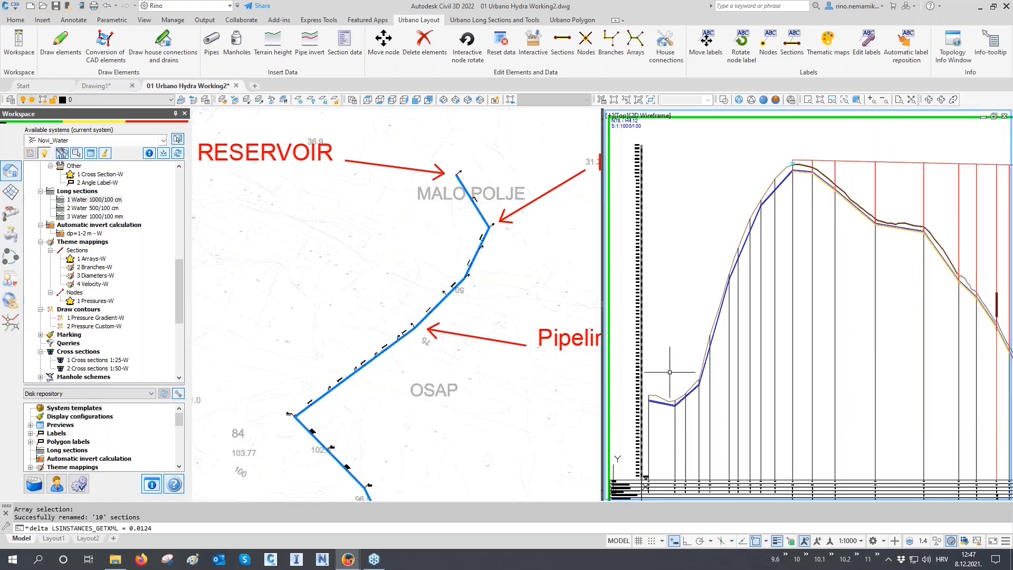
scroll(651, 405, "up", 2)
scroll(651, 405, "up", 2)
middle_click_drag(786, 350, 767, 403)
middle_click_drag(822, 197, 781, 296)
middle_click_drag(806, 218, 765, 300)
scroll(772, 253, "up", 2)
scroll(768, 258, "down", 1)
scroll(768, 258, "down", 3)
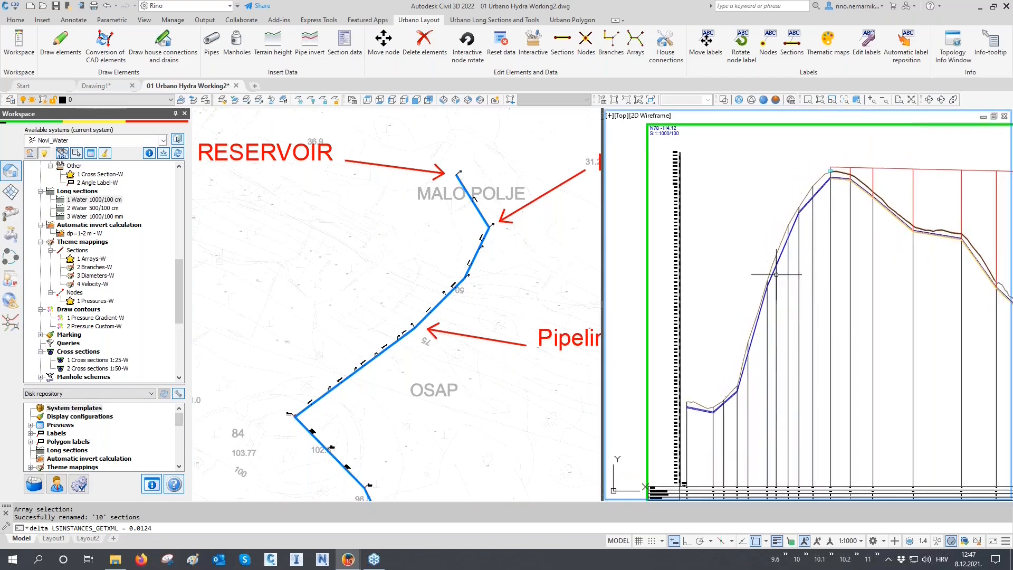
Set array T1's invert elevation to a constant depth of 1.5 below terrain 1, referenced to the pipe axis with slopes set.
scroll(90, 216, "up", 10)
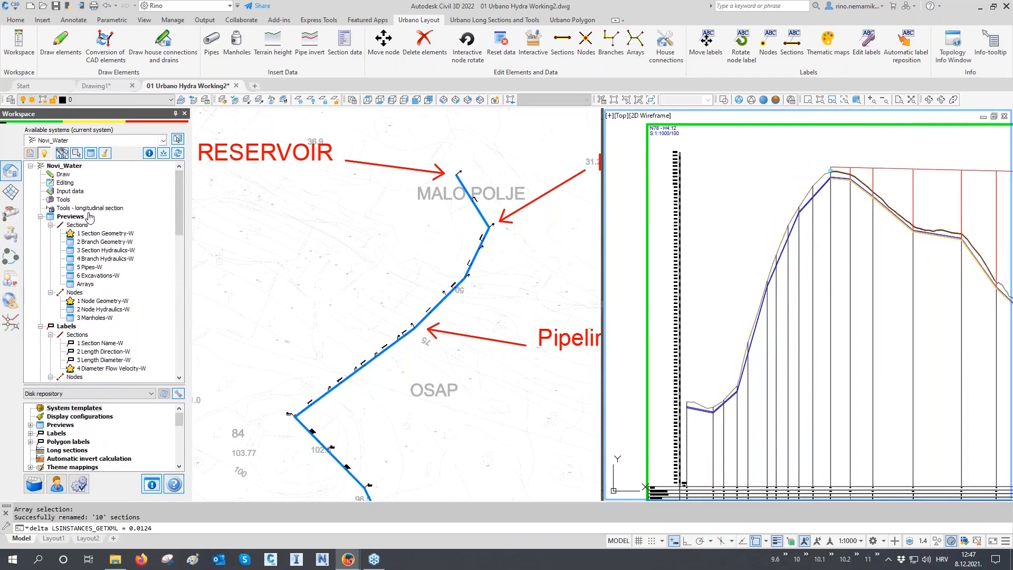
left_click(78, 195)
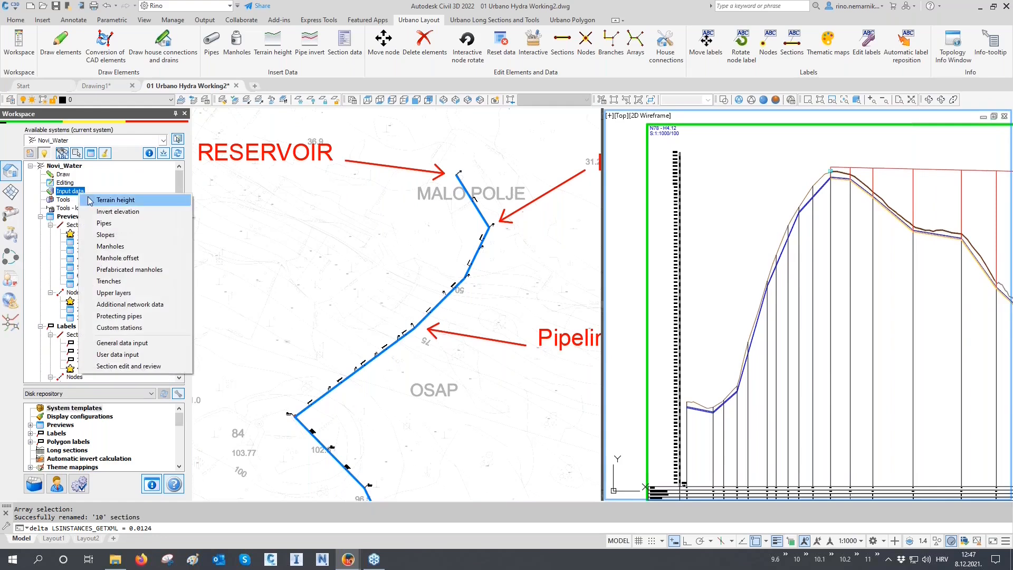
left_click(128, 213)
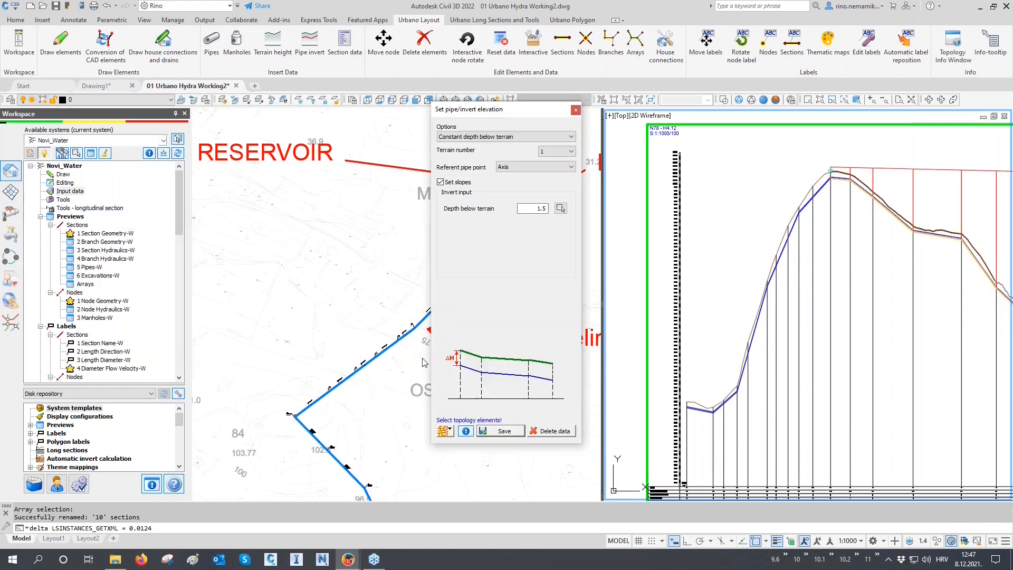
left_click(450, 433)
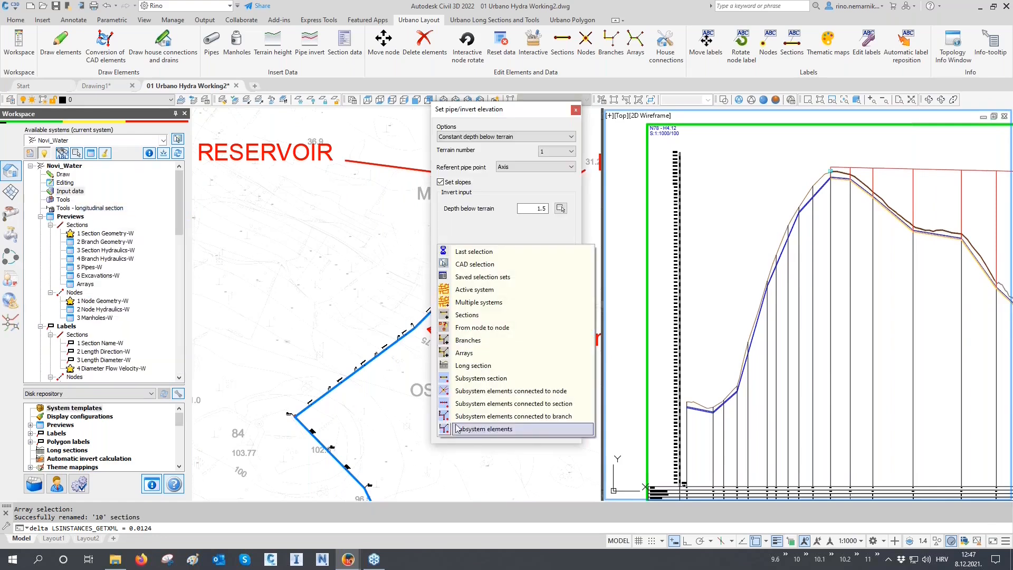
left_click(469, 354)
left_click(369, 363)
left_click(365, 365)
key("Return")
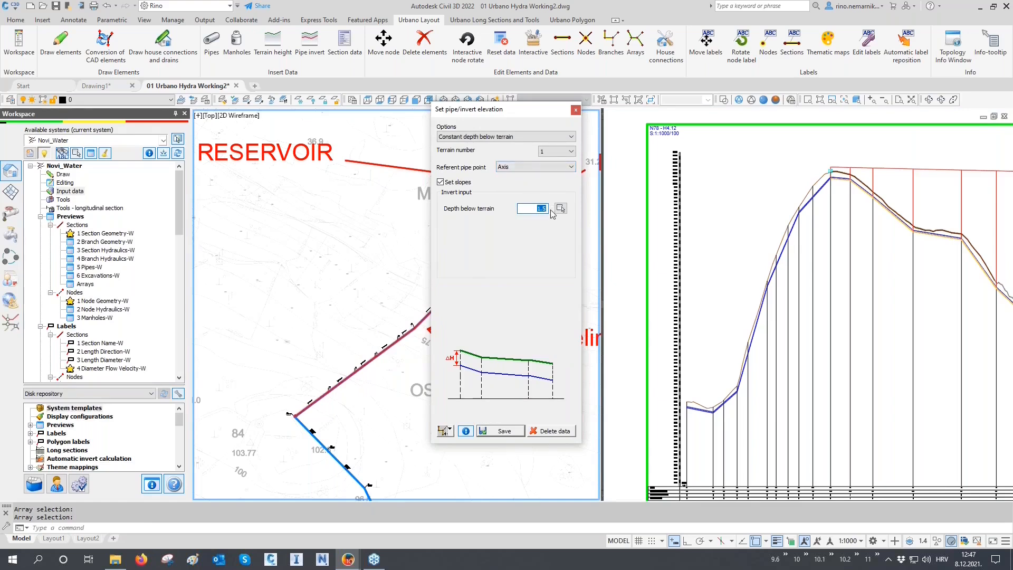
left_click(506, 432)
left_click(505, 431)
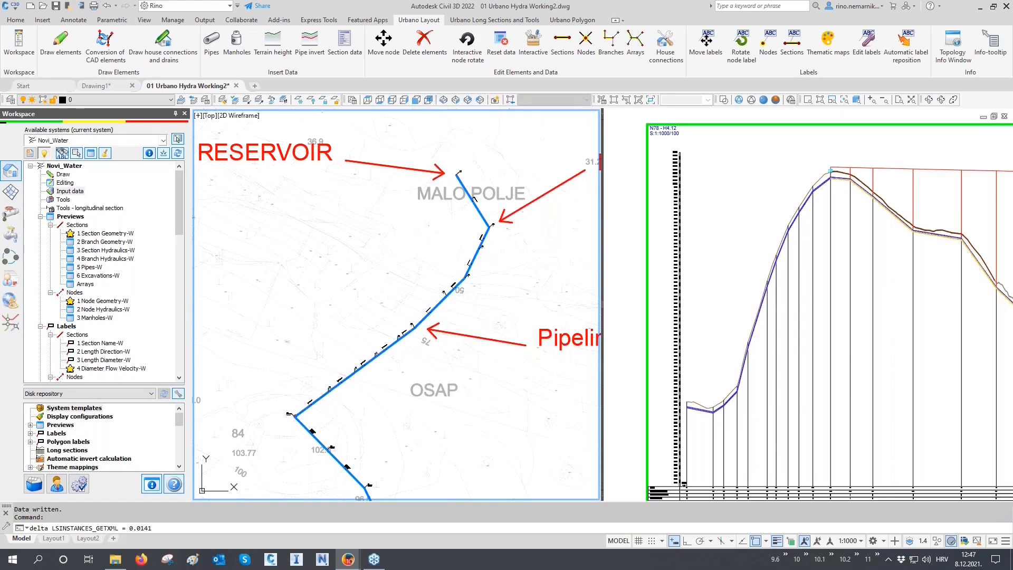
Turn off object snap and inspect the pipe's depth below terrain along T1 in the longitudinal section.
left_click(710, 290)
key("F3")
scroll(714, 294, "up", 4)
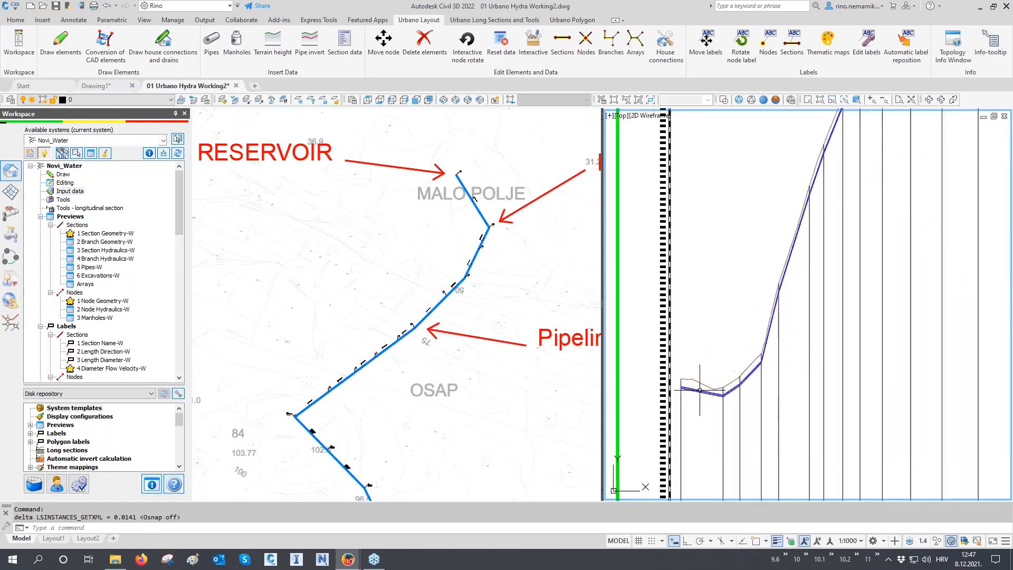
scroll(869, 314, "up", 2)
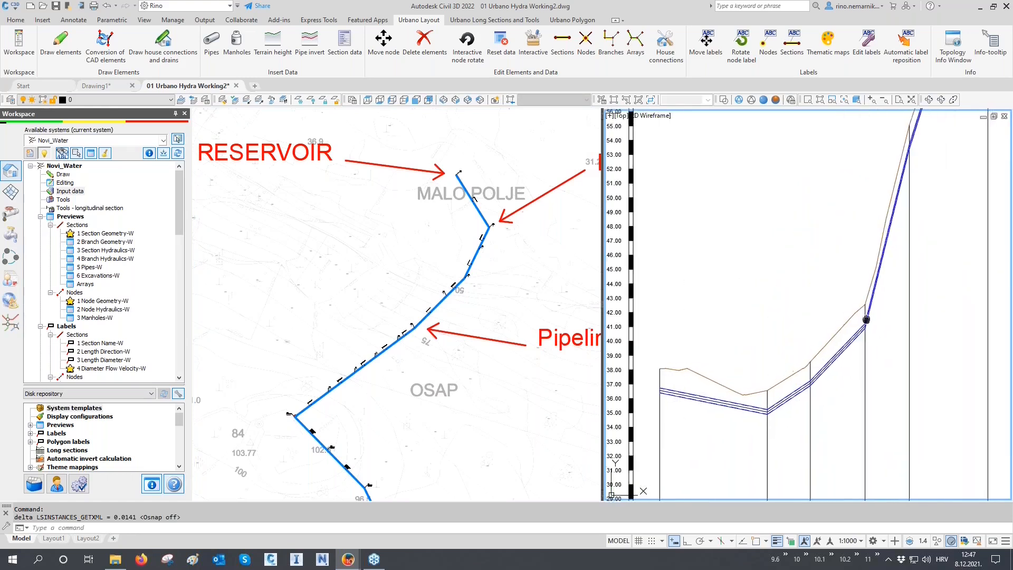
scroll(807, 308, "up", 2)
middle_click_drag(850, 191, 764, 342)
middle_click_drag(810, 200, 769, 312)
middle_click_drag(845, 182, 783, 297)
scroll(858, 186, "up", 2)
middle_click_drag(858, 186, 830, 227)
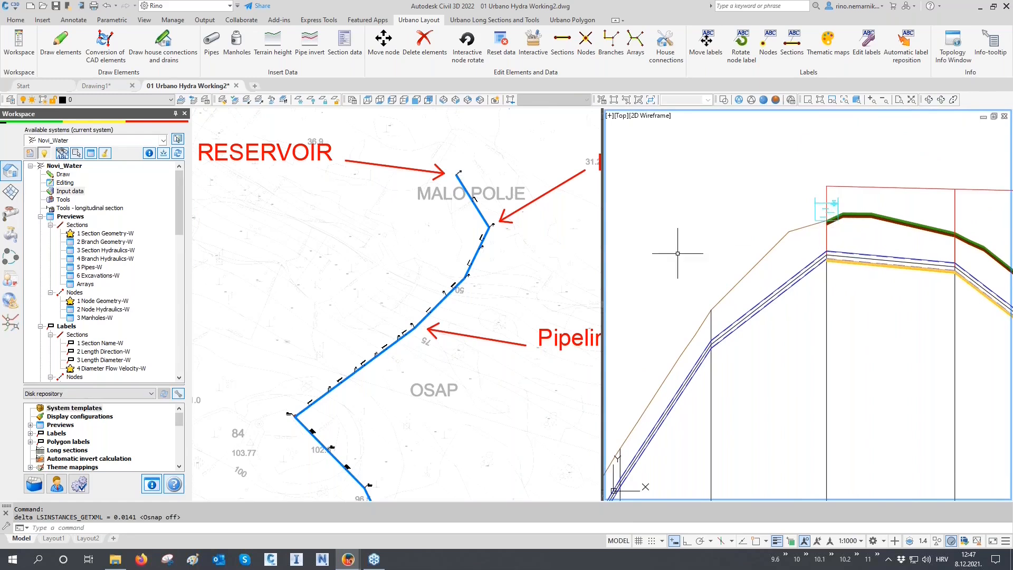
Assign the Alfa=90 trench from the group Single trench - sand bed - B=calculated to array T1.
right_click(82, 194)
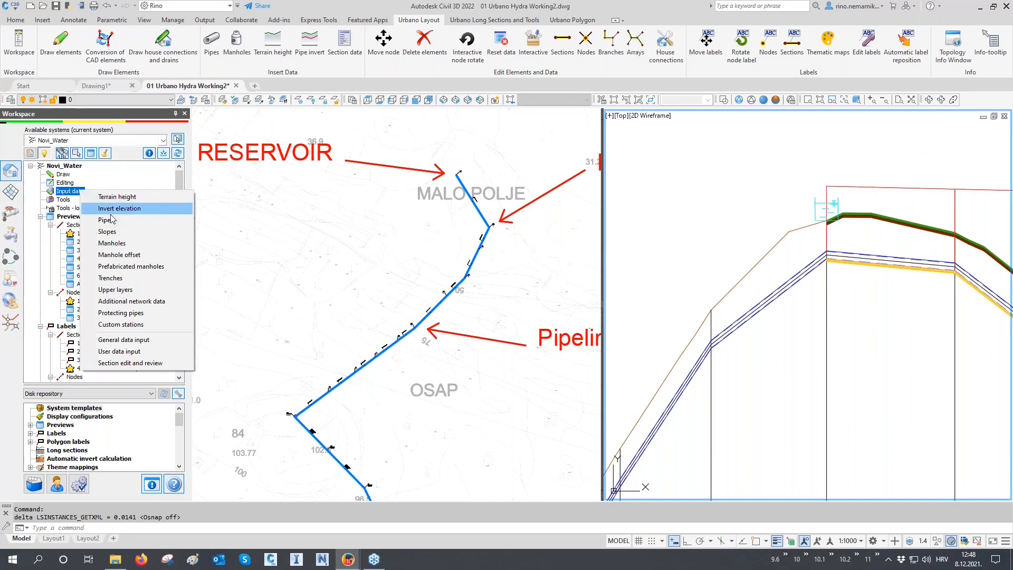
left_click(113, 279)
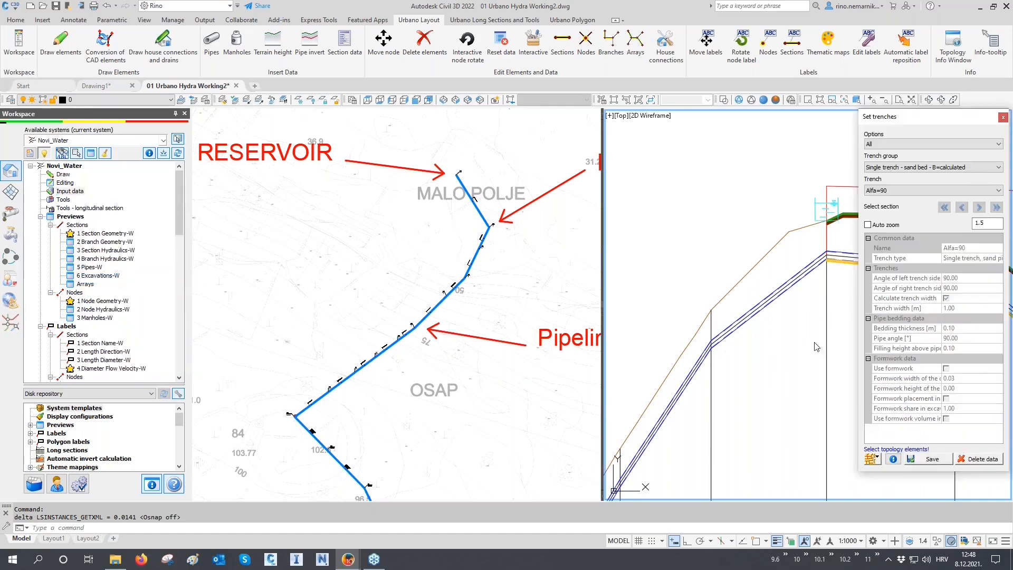
left_click(877, 460)
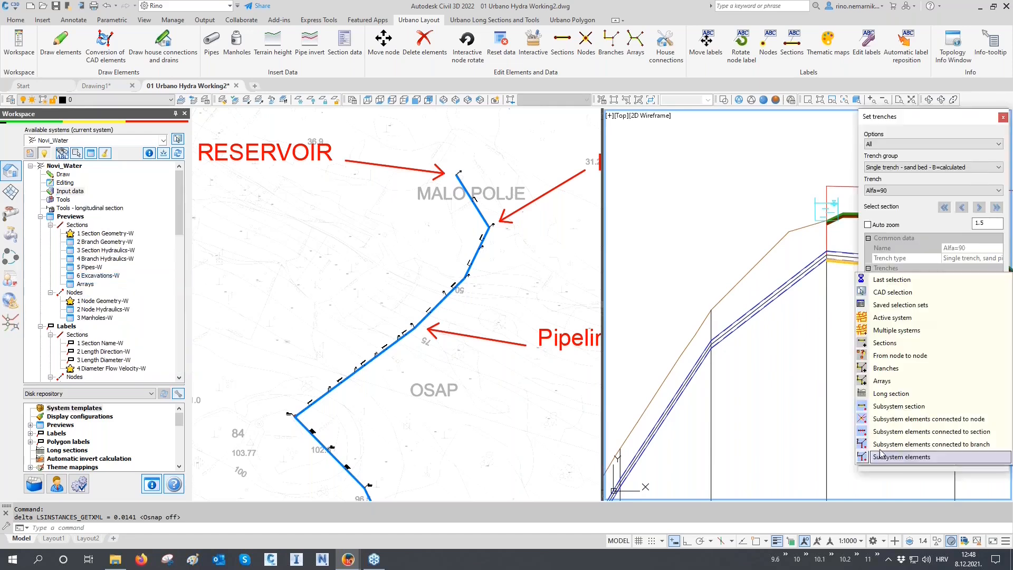
left_click(896, 387)
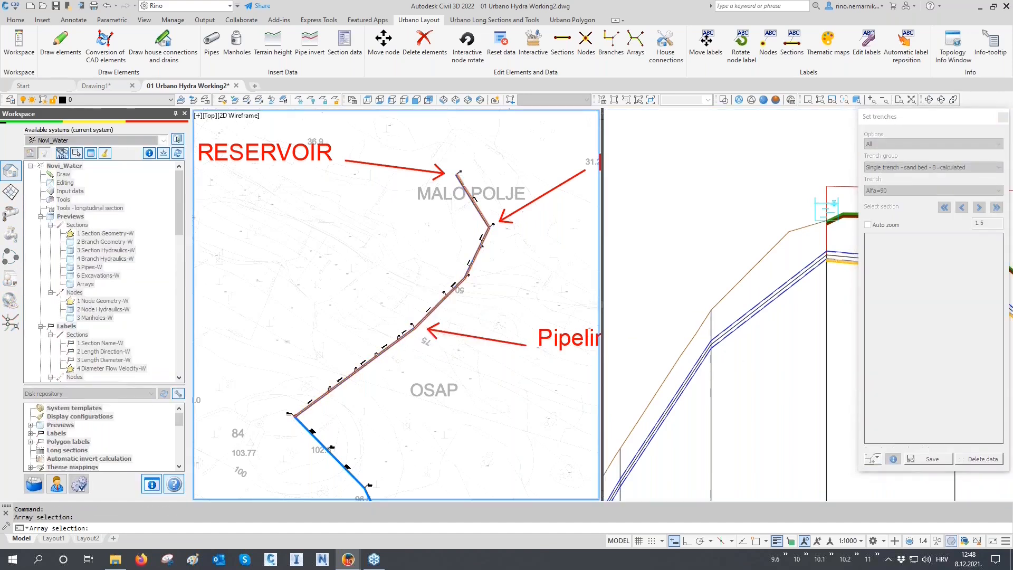
key("Return")
left_click(934, 459)
left_click(933, 458)
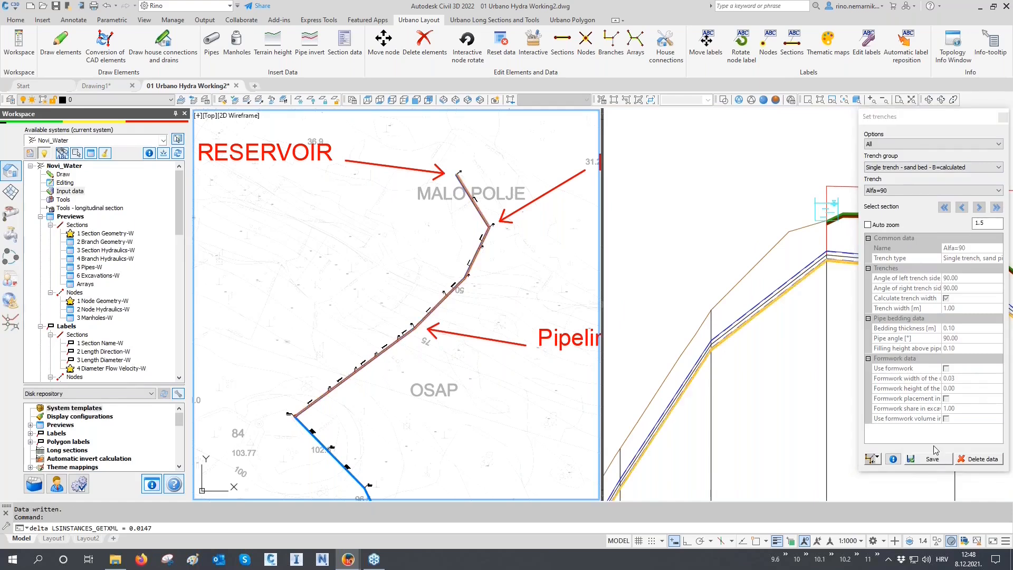
left_click(1002, 118)
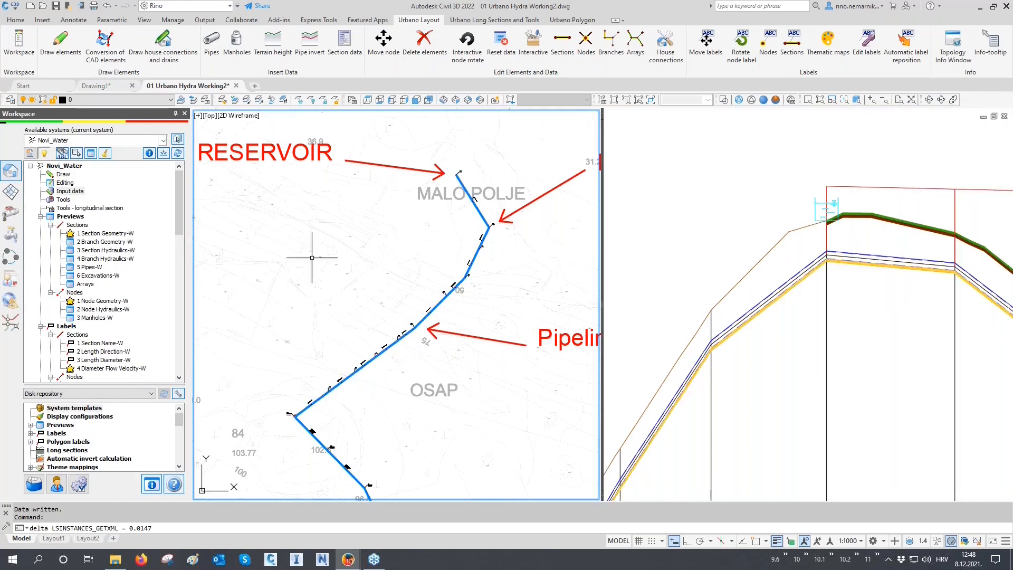
Assign the Soil 20 cm upper layer on terrain 1 to array T1, starting at station 0.
right_click(66, 195)
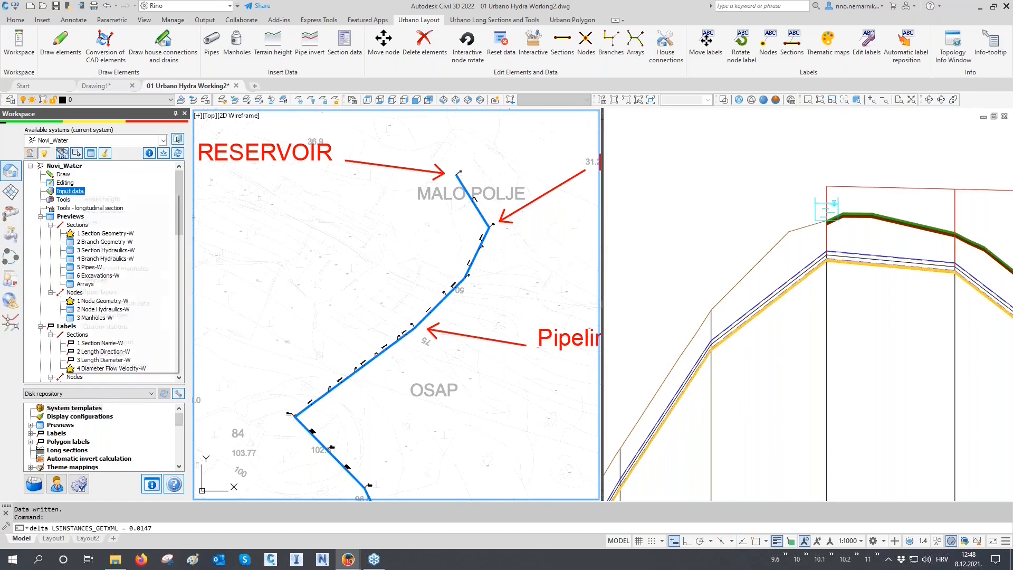
left_click(95, 292)
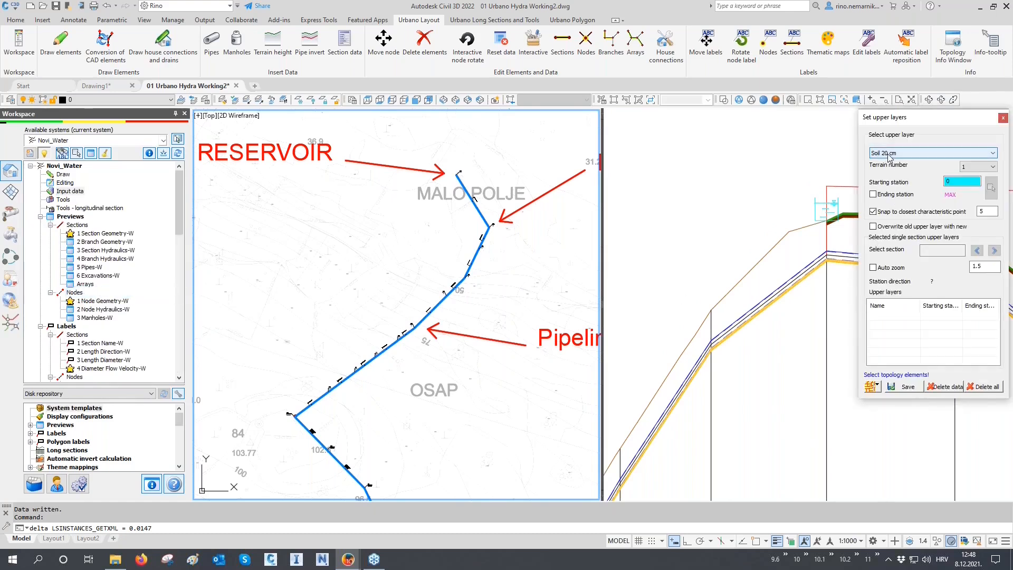
left_click(878, 388)
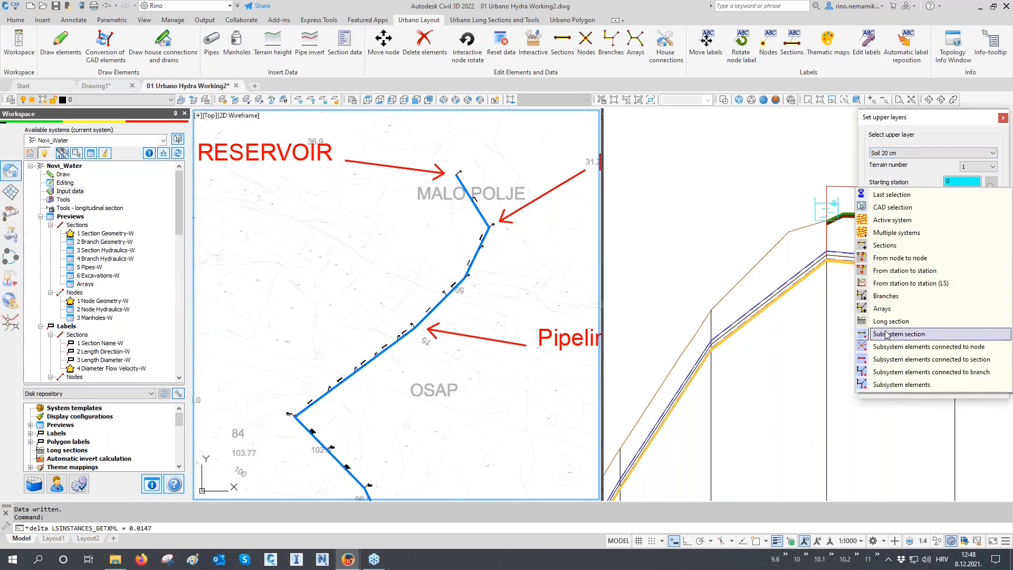
left_click(892, 314)
key("Return")
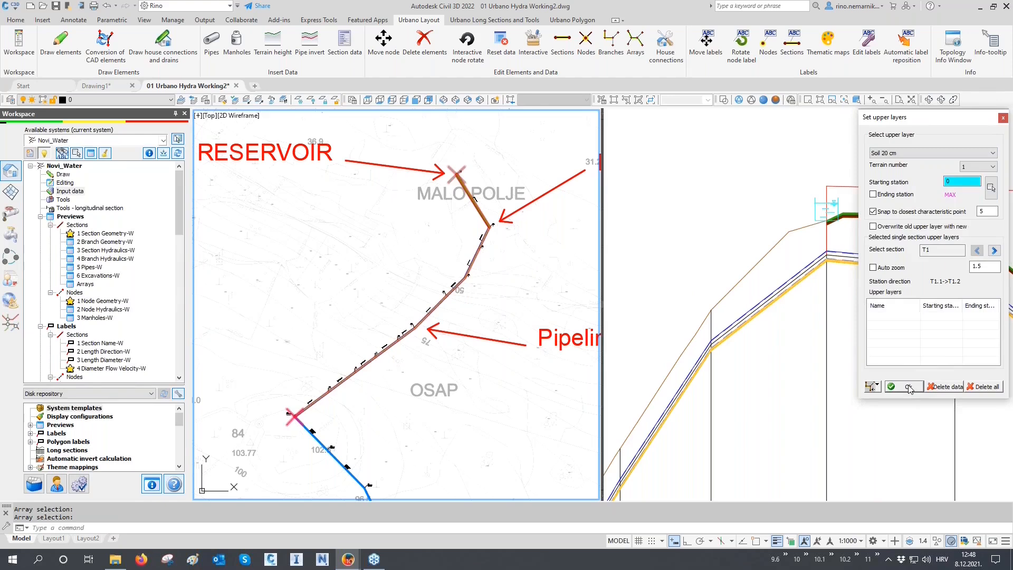
left_click(906, 387)
left_click(1002, 119)
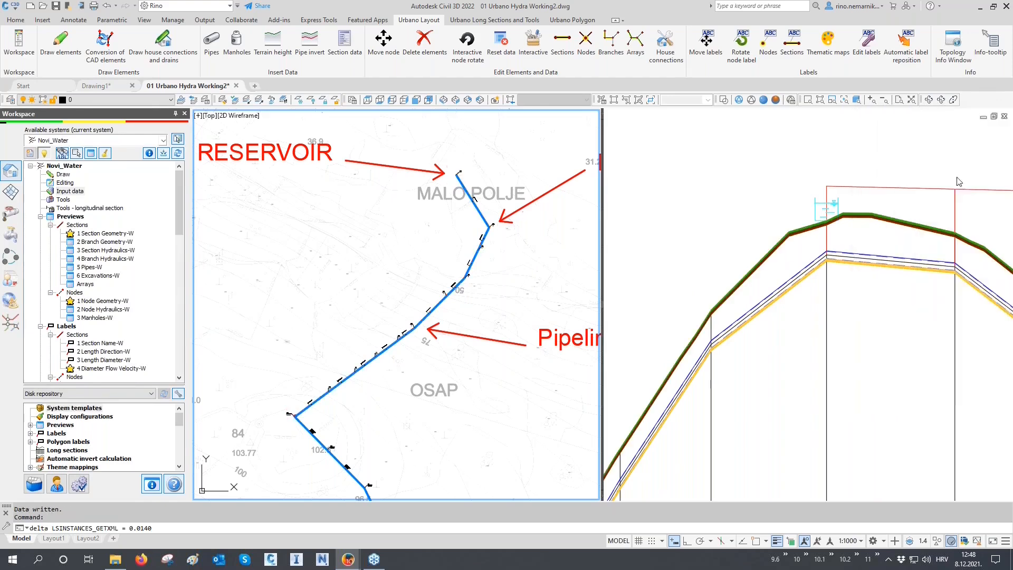
left_click(864, 305)
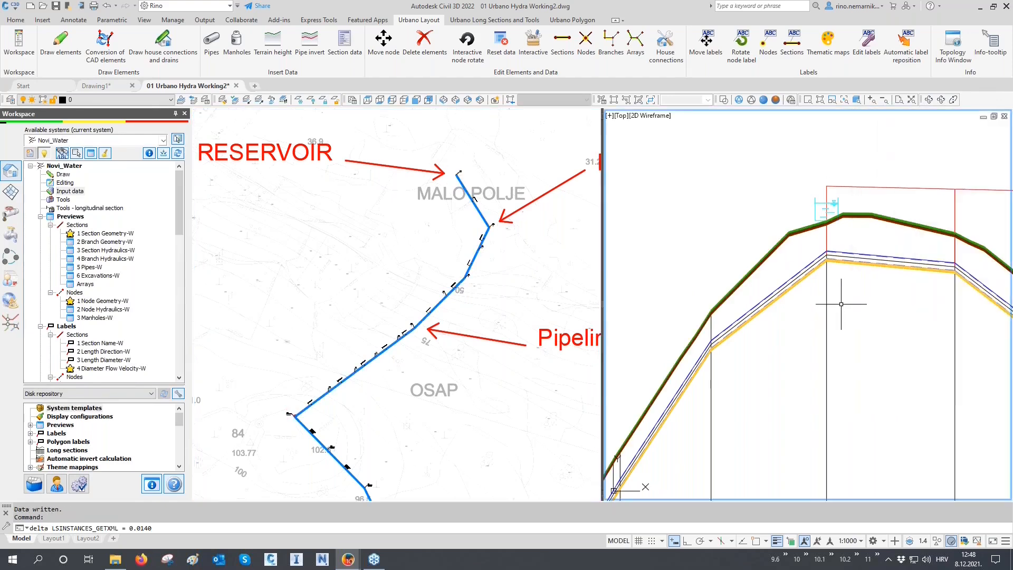
left_click(561, 285)
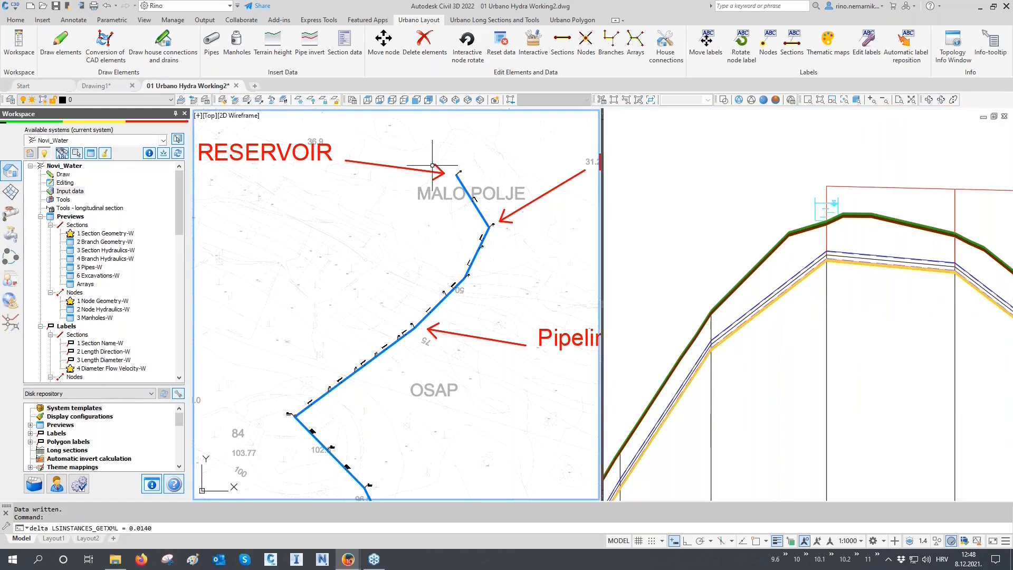
left_click(721, 245)
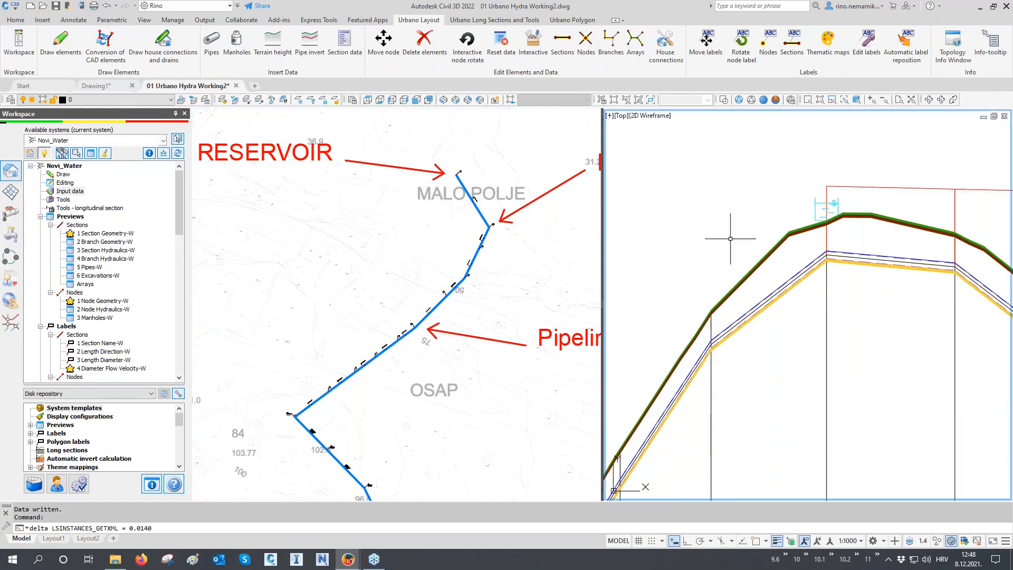
scroll(726, 249, "down", 4)
middle_click_drag(727, 369, 764, 309)
Assign Reservoir as the hydraulic node equipment of node T1.1 at the pipeline's upper end.
left_click(525, 287)
mouse_move(525, 287)
middle_mouse_down()
mouse_move(525, 310)
mouse_move(491, 314)
middle_mouse_up()
scroll(443, 211, "up", 6)
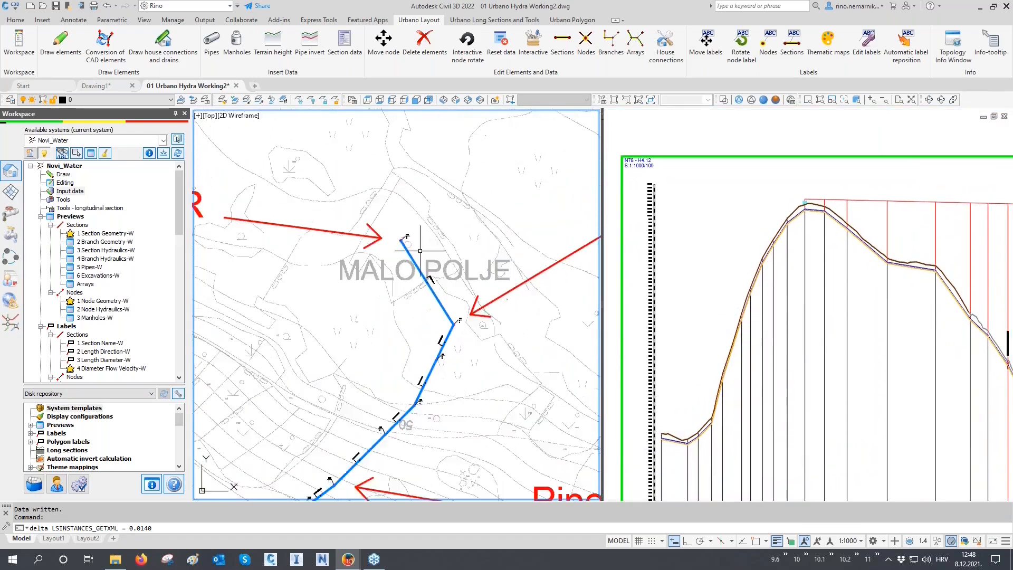
left_click(14, 235)
left_click(83, 204)
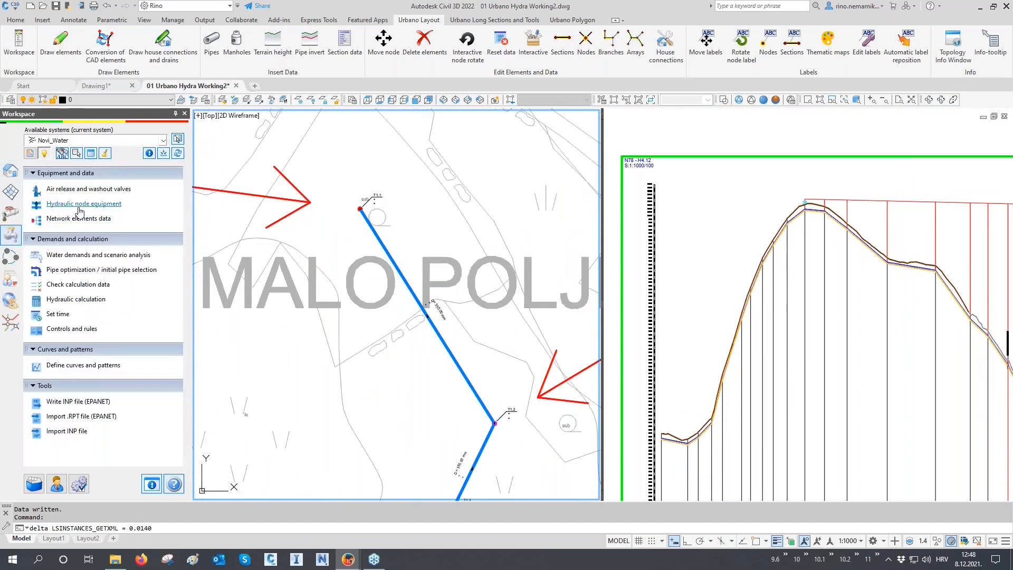
left_click(367, 389)
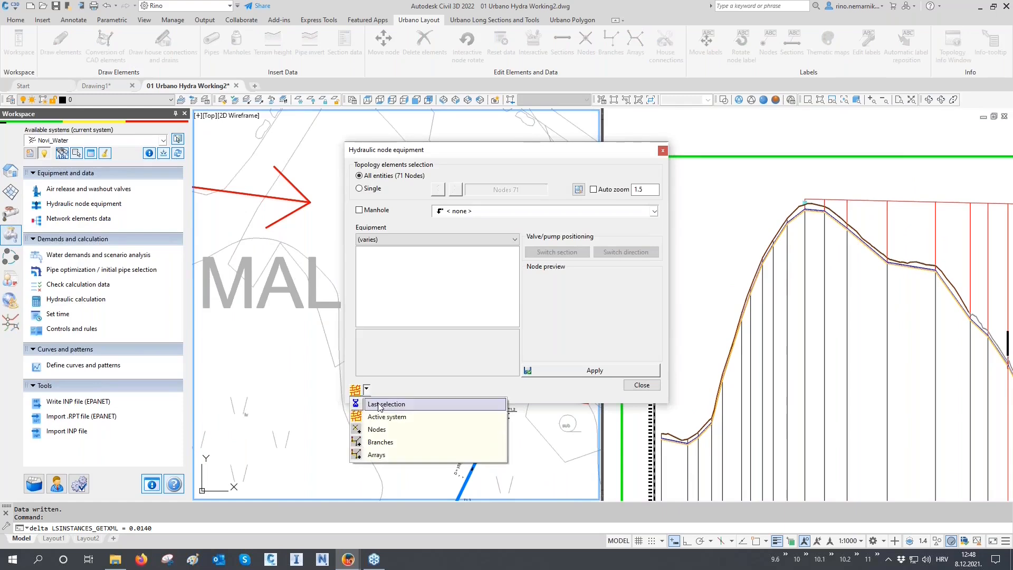
left_click(380, 430)
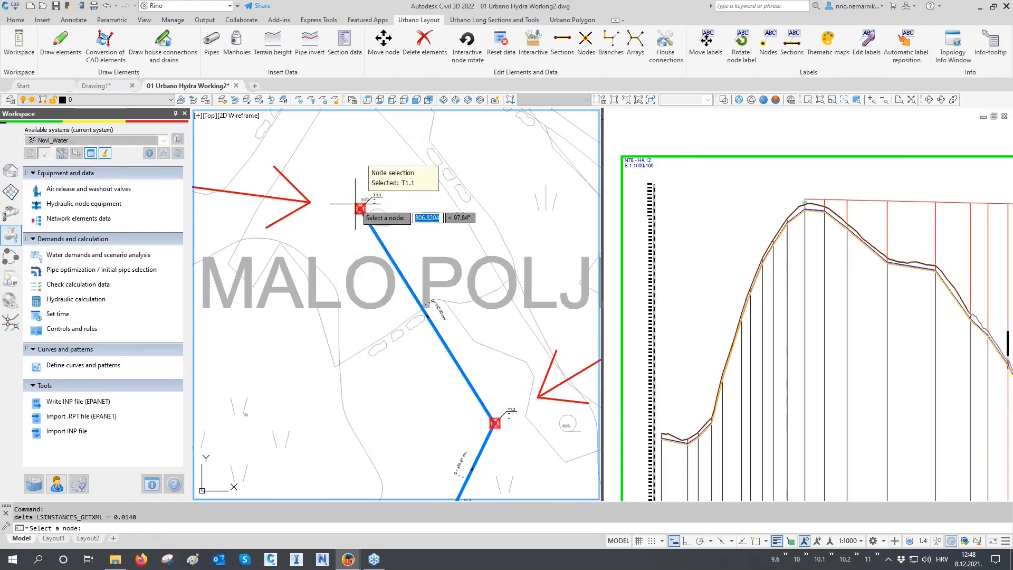
scroll(360, 210, "up", 5)
left_click(371, 220)
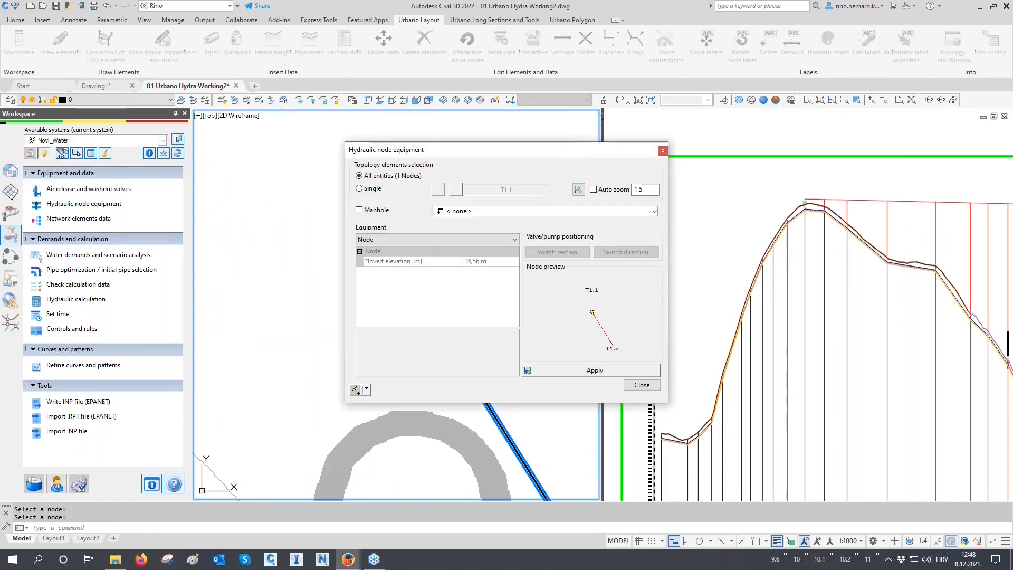
left_click(390, 239)
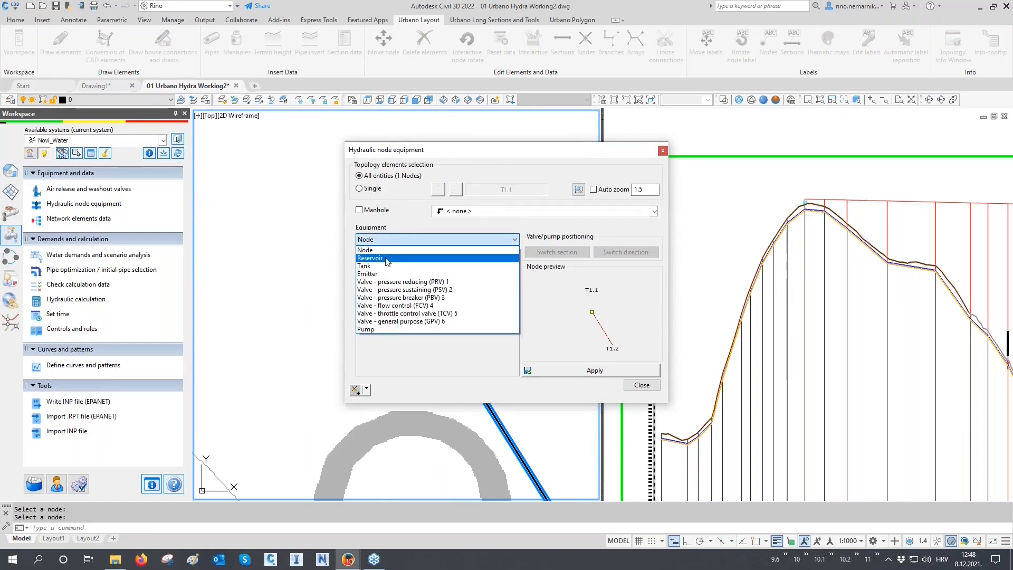
left_click(389, 258)
left_click(573, 371)
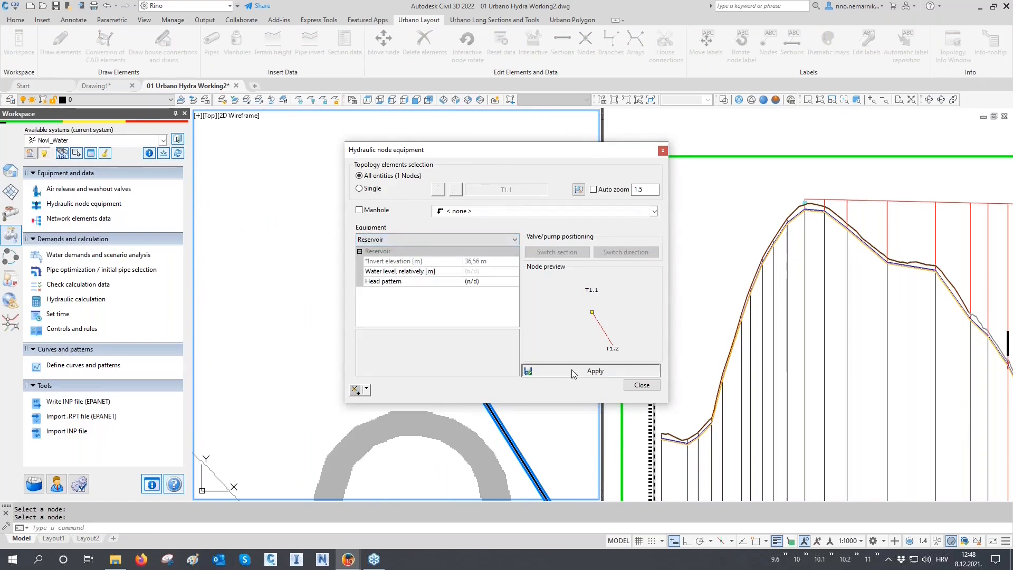
left_click(642, 385)
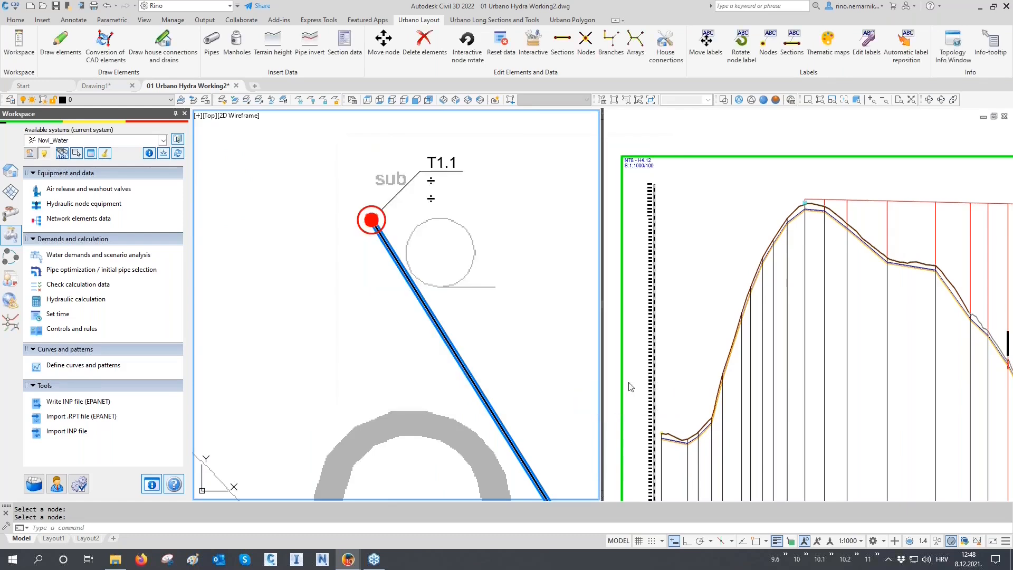
Inspect the reservoir symbol at node T1.1 in the plan and in the longitudinal section.
middle_click_drag(474, 278, 472, 303)
scroll(377, 232, "up", 2)
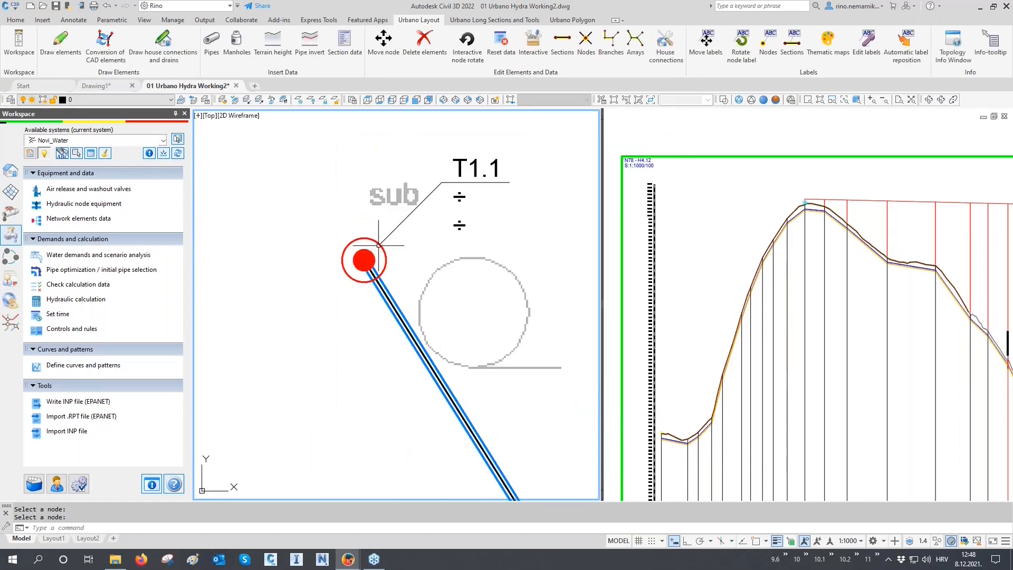
left_click(671, 438)
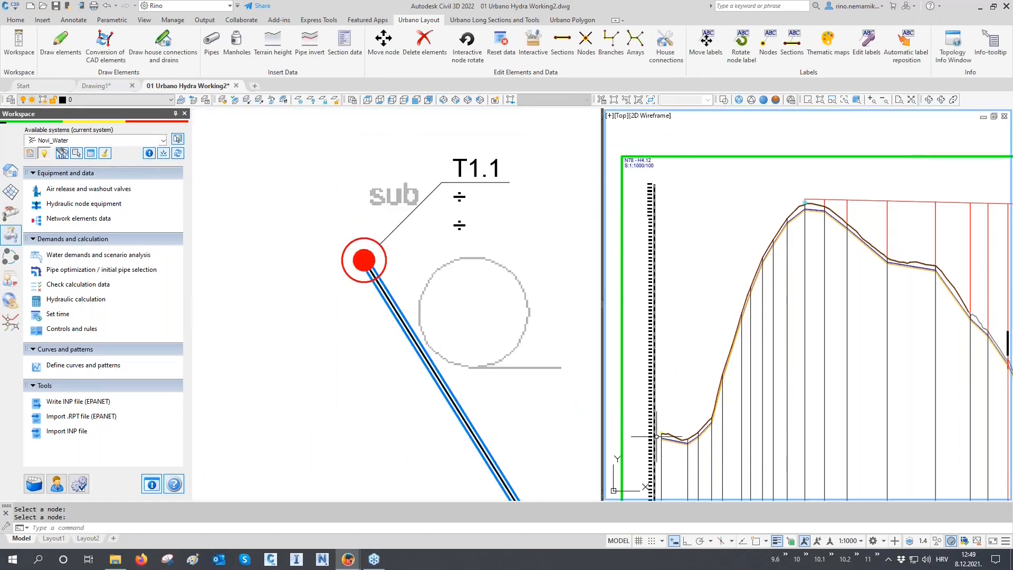
scroll(672, 439, "up", 6)
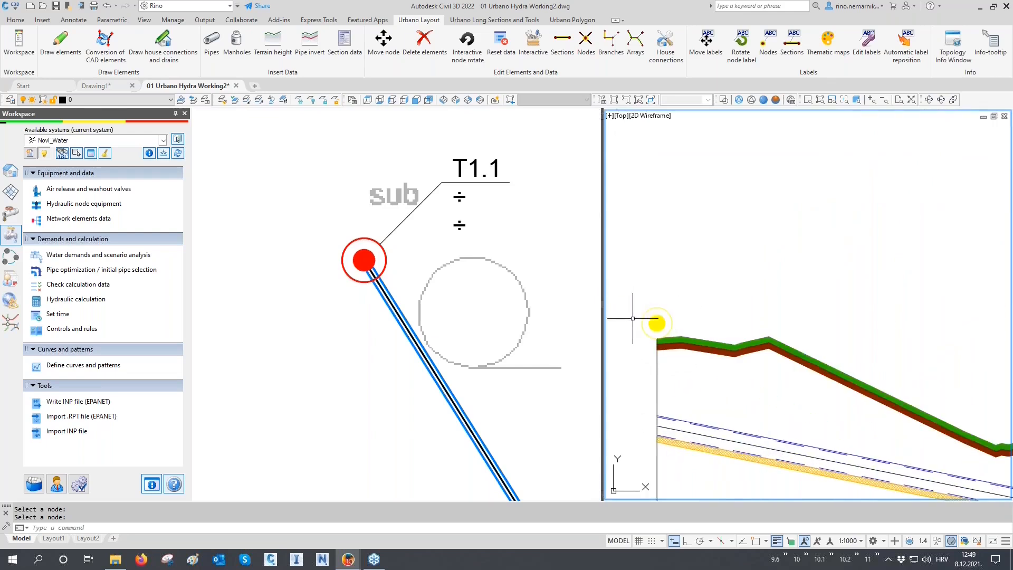
scroll(653, 320, "down", 3)
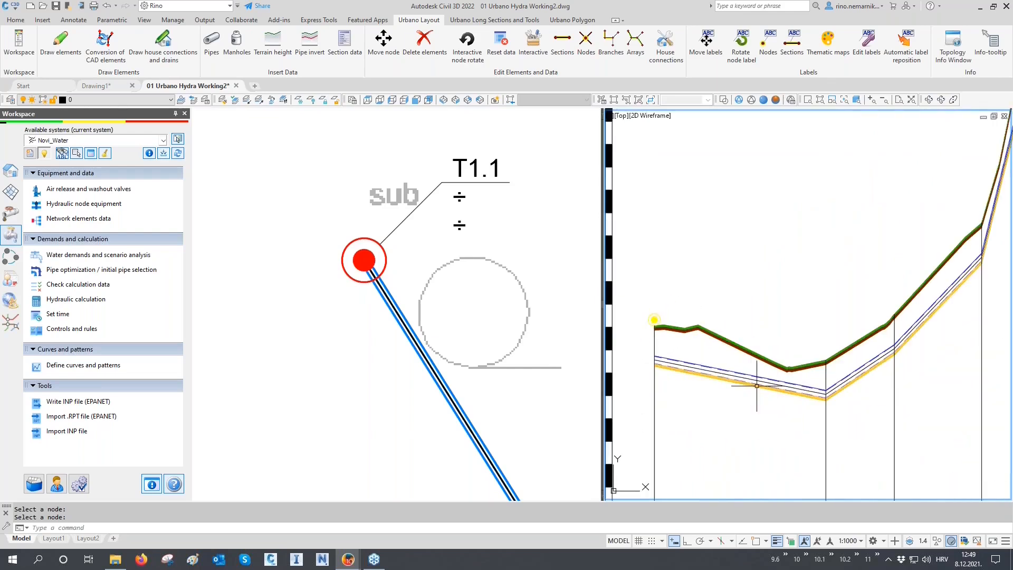
scroll(507, 329, "down", 6)
Assign Pump as the hydraulic node equipment of node T1.2, with its type kept as Use pump curve.
scroll(494, 397, "up", 3)
scroll(495, 398, "up", 2)
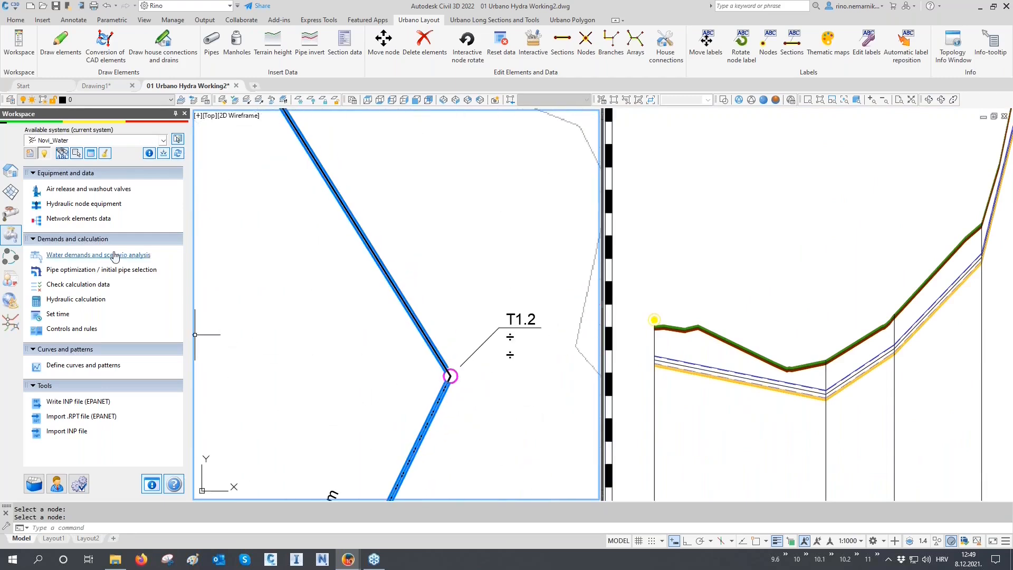
left_click(98, 209)
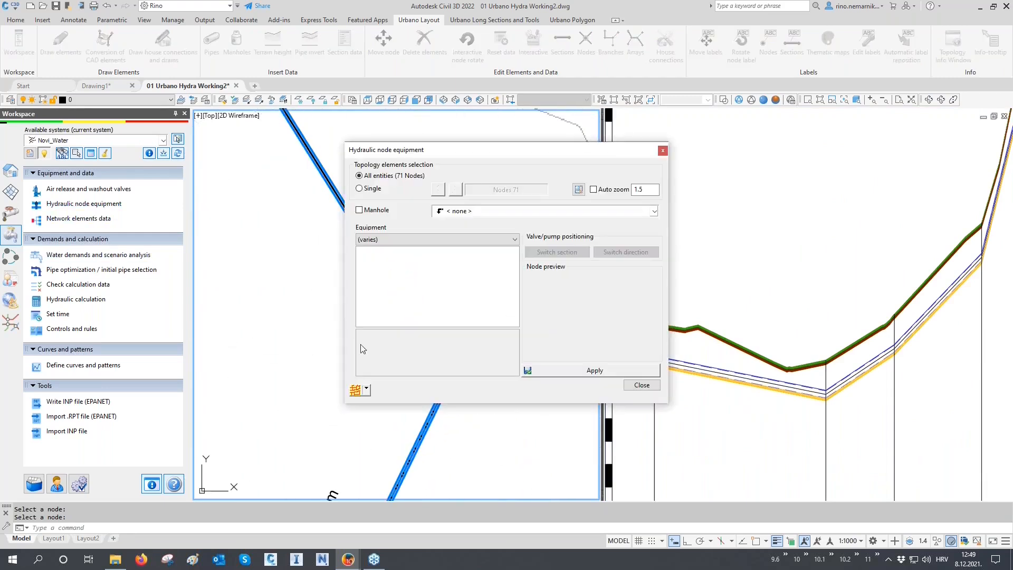
left_click(368, 391)
left_click(391, 417)
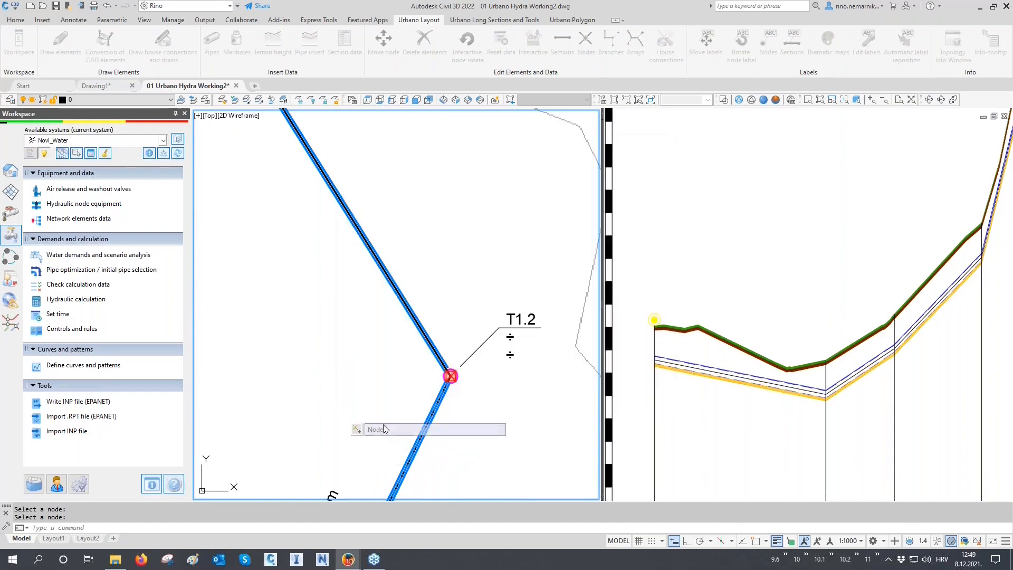
left_click(463, 385)
left_click(381, 239)
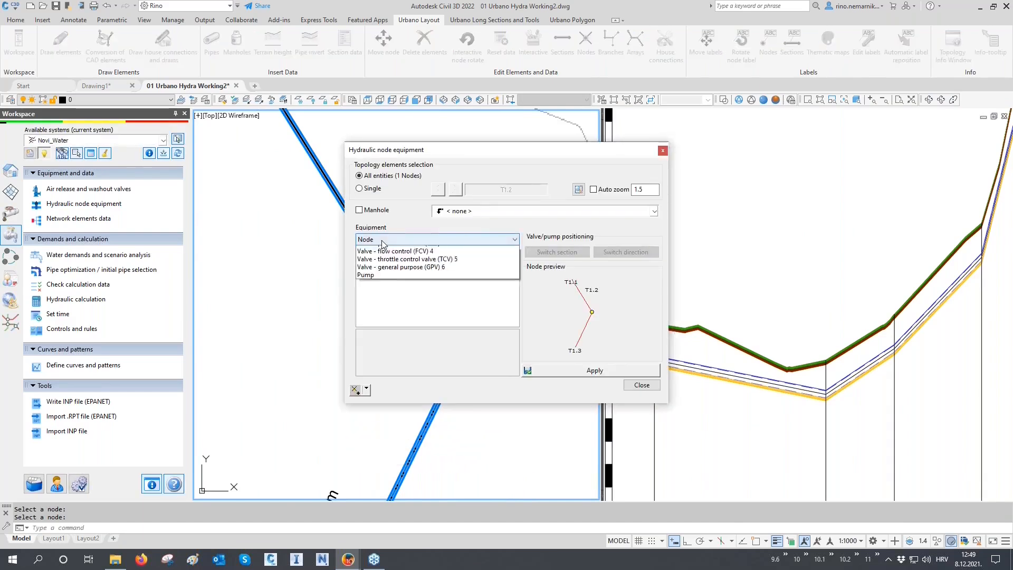
left_click(372, 329)
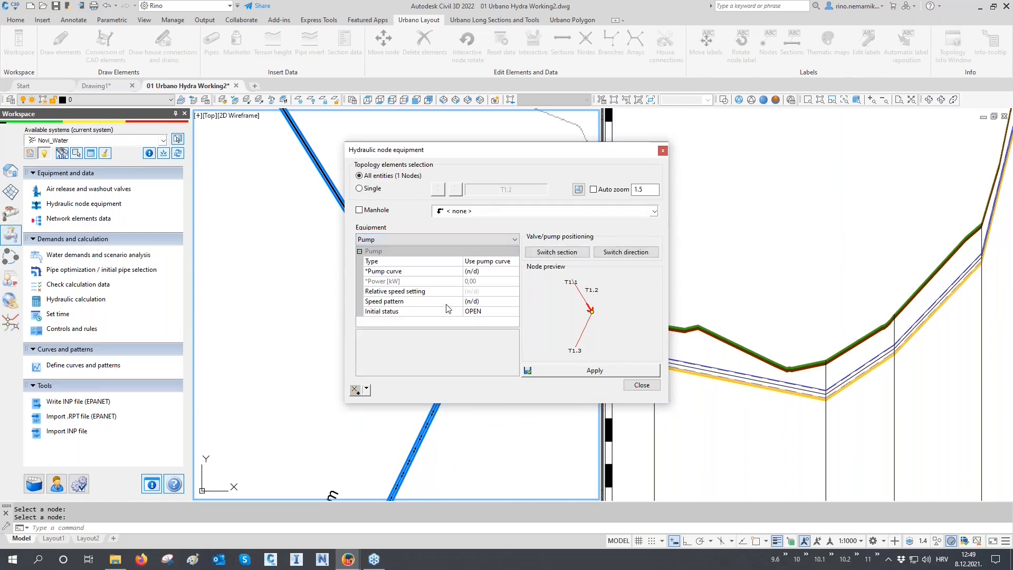
left_click(483, 266)
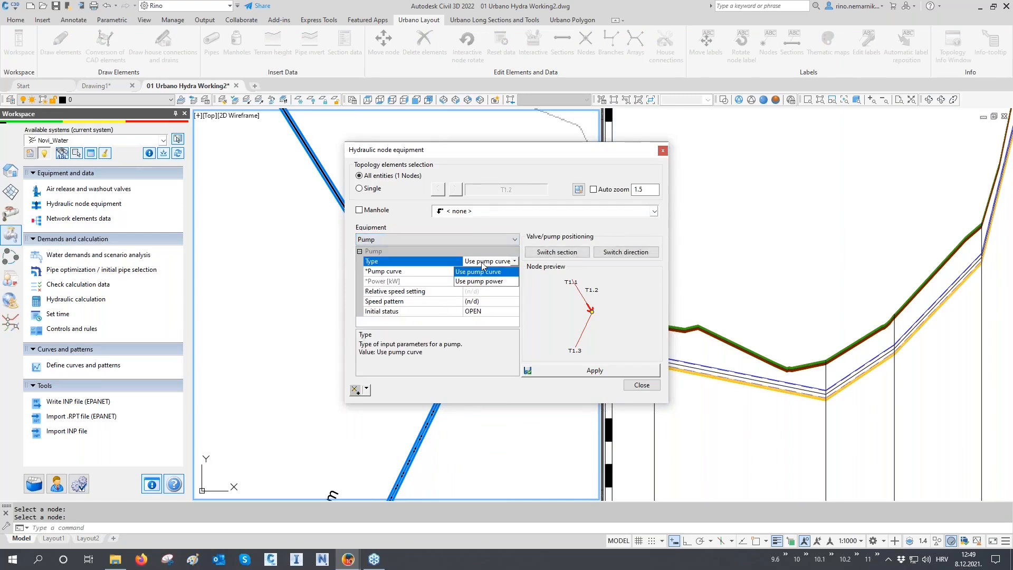
left_click(490, 264)
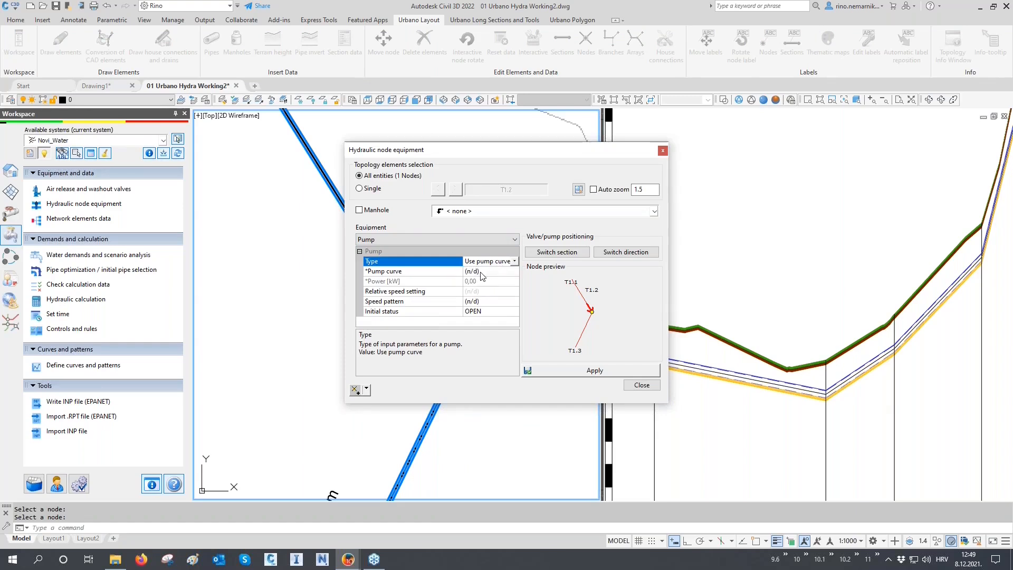
left_click(611, 372)
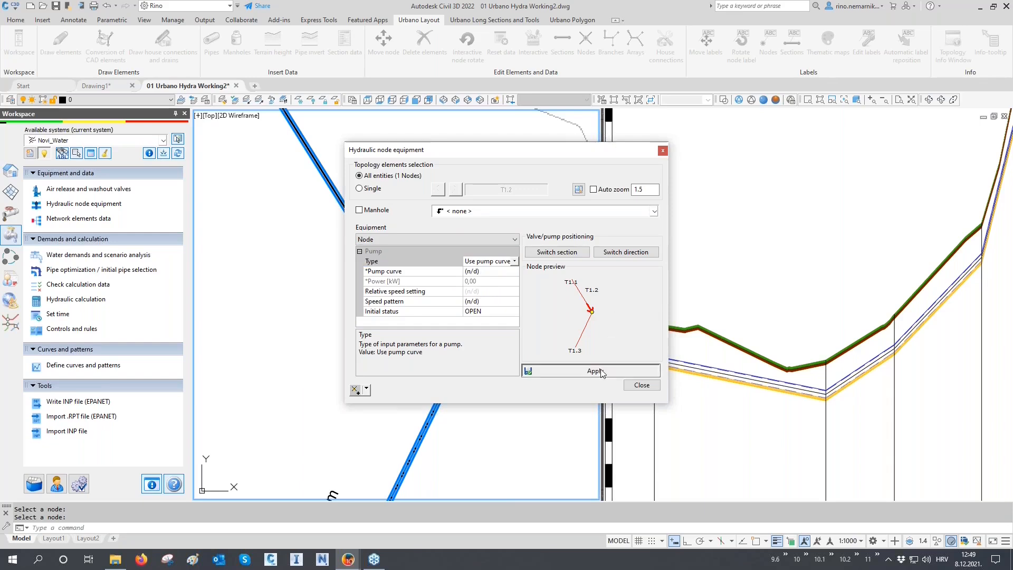
left_click(640, 386)
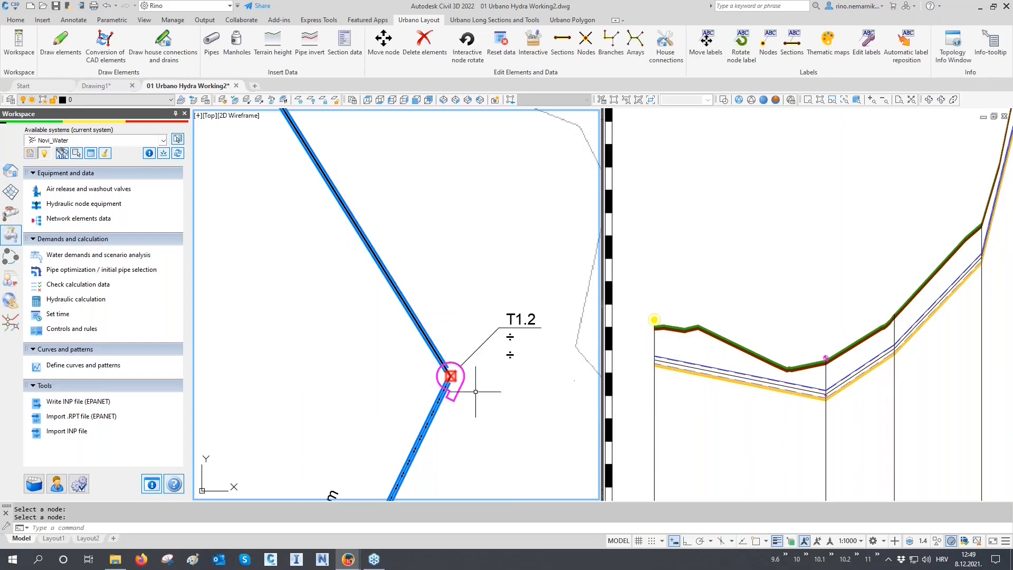
Inspect the pump symbol at node T1.2 in the plan and in the longitudinal section.
scroll(473, 393, "up", 4)
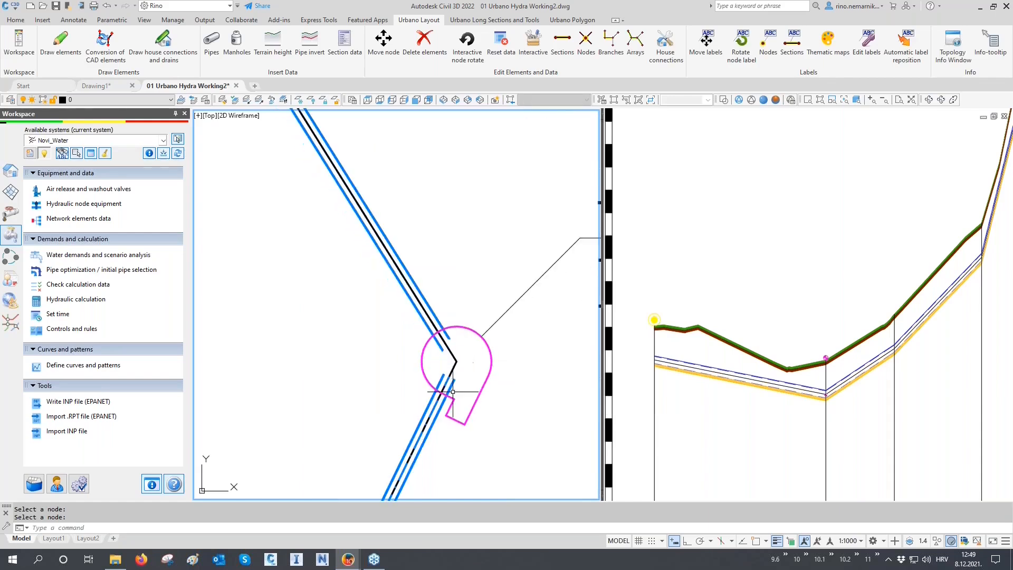
scroll(437, 352, "down", 6)
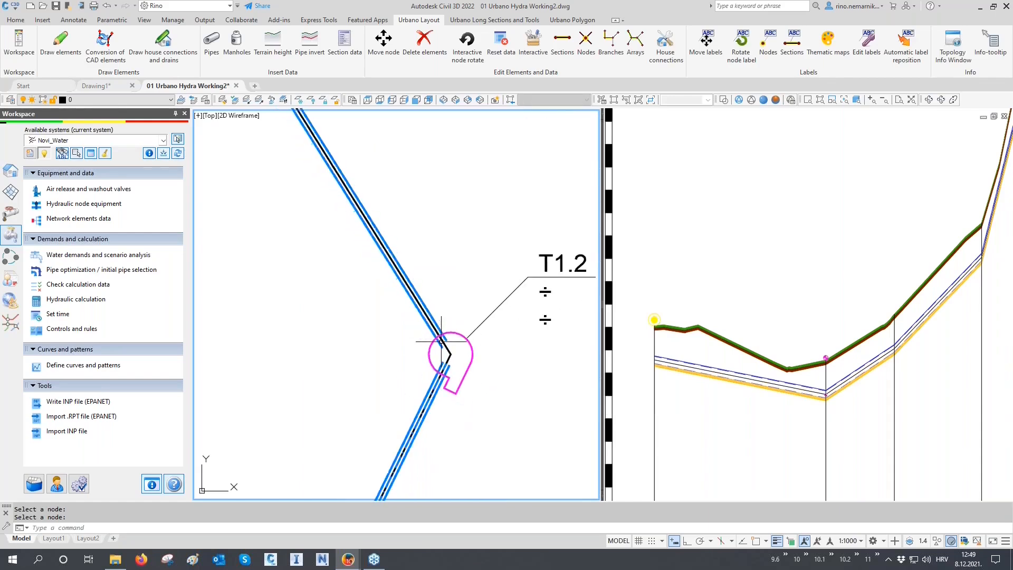
left_click(860, 401)
scroll(831, 369, "up", 4)
scroll(832, 357, "up", 5)
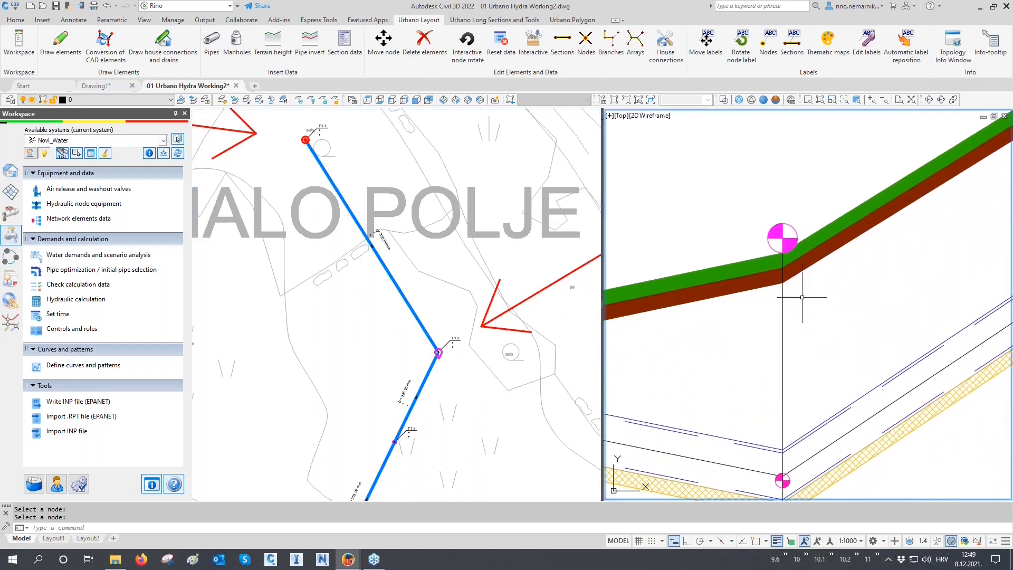
scroll(781, 289, "down", 8)
scroll(769, 341, "down", 5)
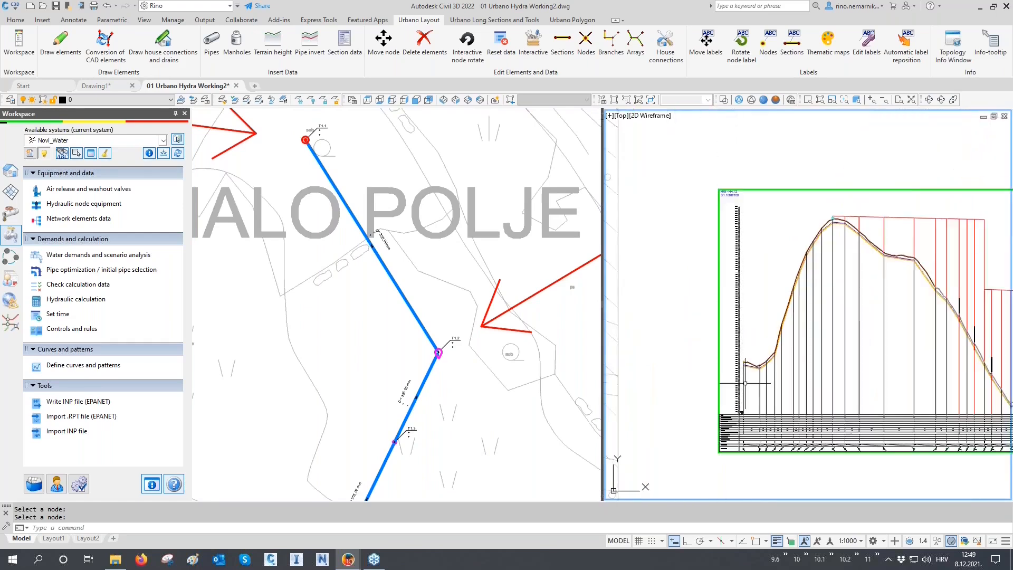
Switch the plan view to a single full-width viewport showing the network and the longitudinal sections together.
left_click(521, 371)
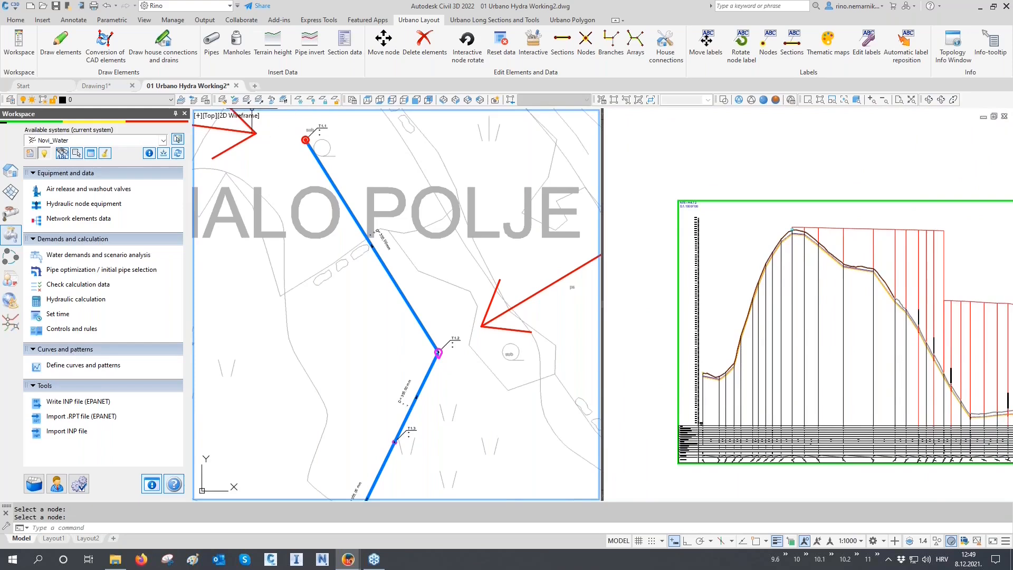
left_click(614, 99)
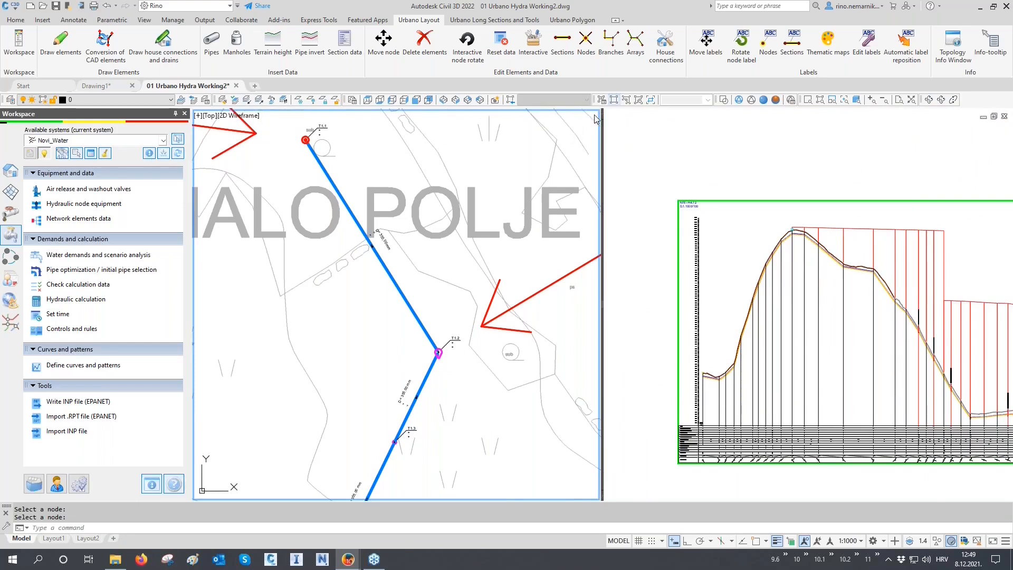
scroll(457, 204, "down", 8)
middle_click_drag(426, 226, 395, 170)
key("Escape")
key("Escape")
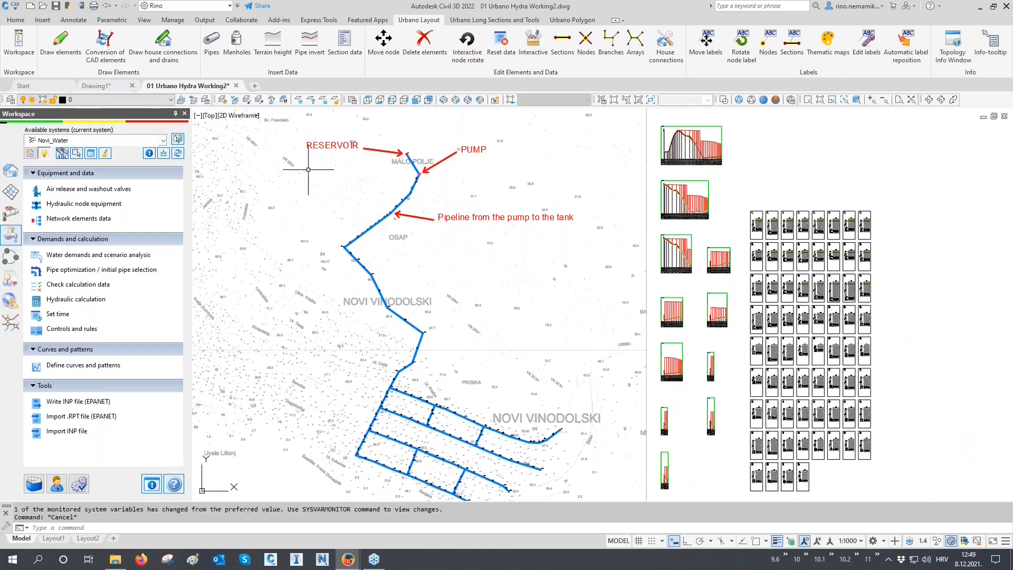
Turn off the 2_Pressure_pipeline layer to hide the red pipeline annotations.
type("la")
key("Return")
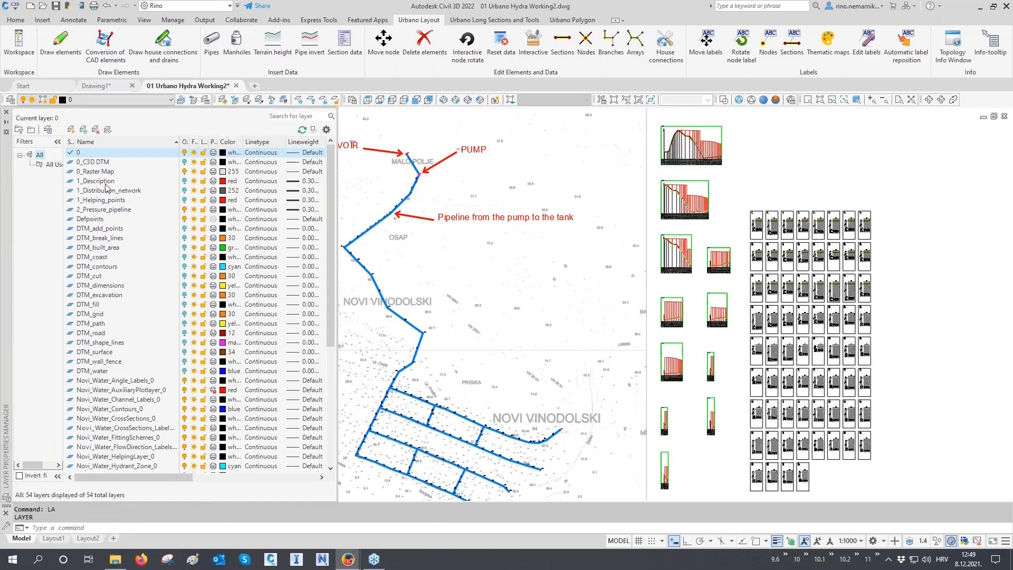
left_click(103, 210)
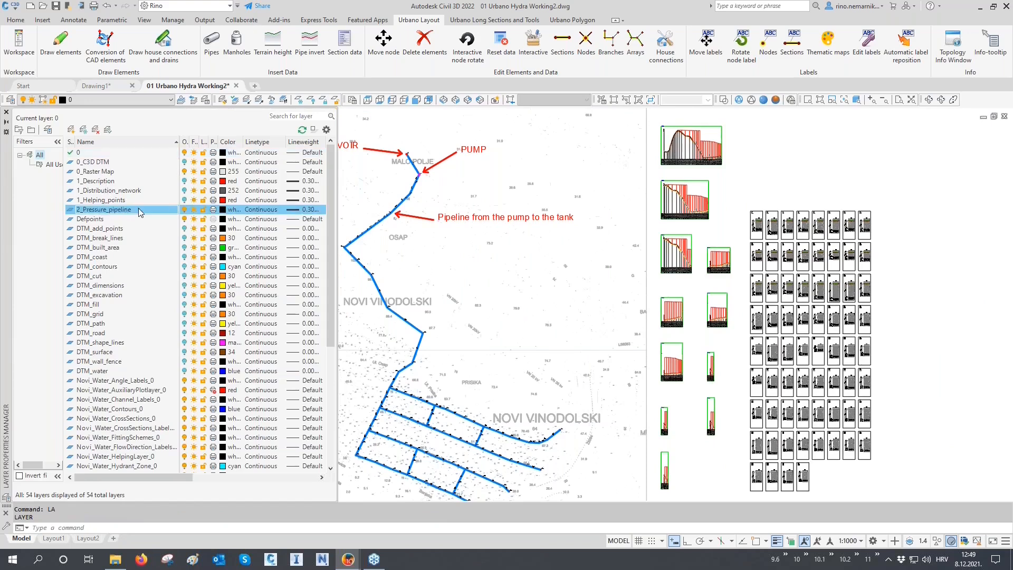
left_click(185, 210)
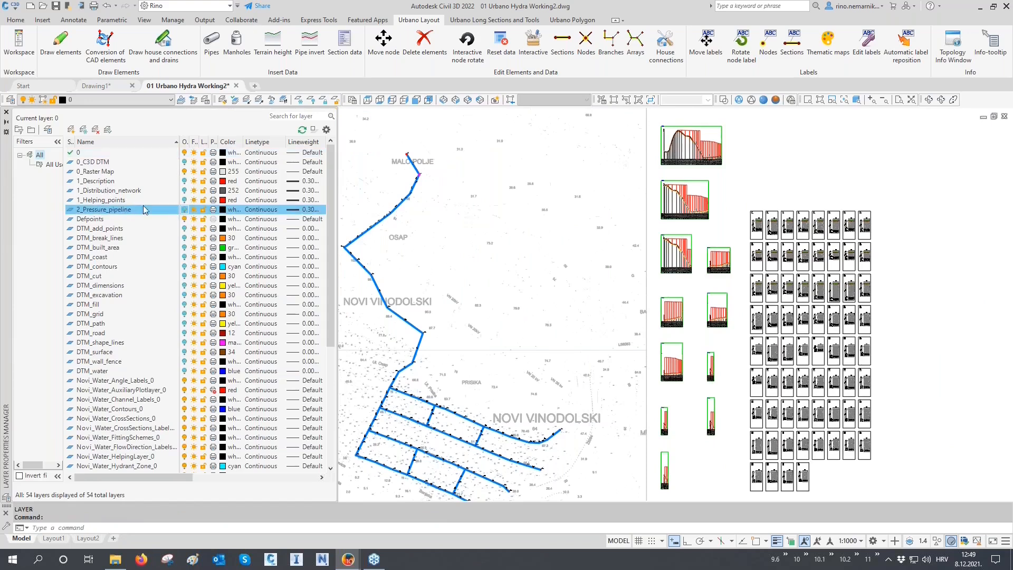
left_click(6, 112)
Regenerate the drawing so the network plan is redrawn cleanly.
middle_click_drag(305, 296, 283, 280)
key("Escape")
key("Escape")
type("re")
key("Return")
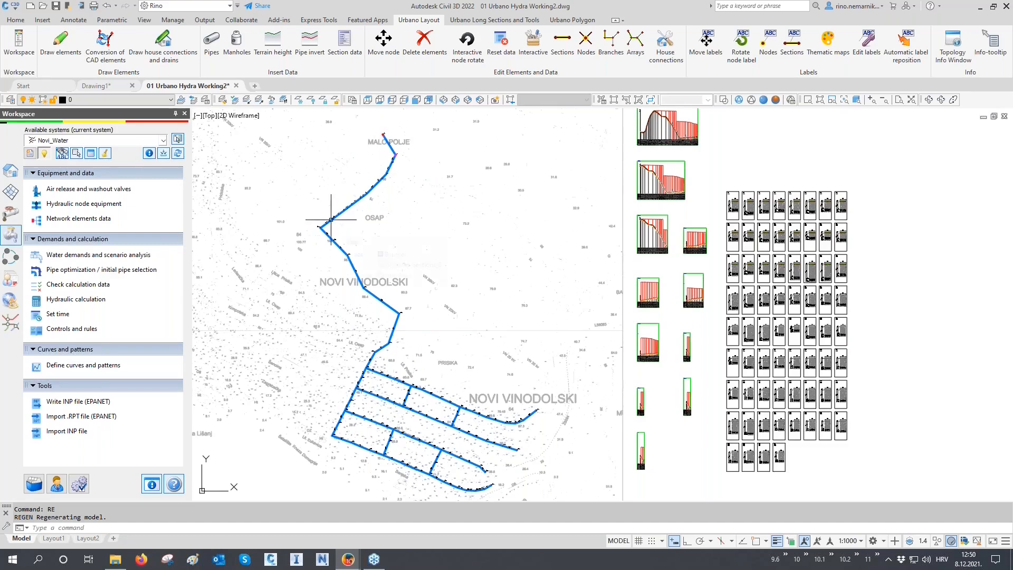
mouse_move(331, 220)
scroll(332, 220, "up", 5)
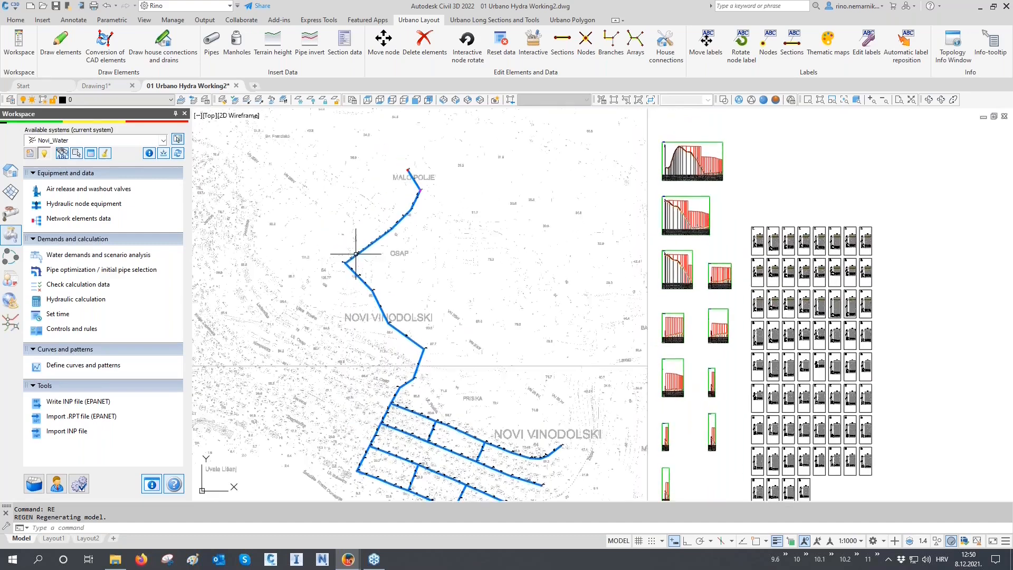
Open the data preview table and show the 1 Node Geometry-W data.
left_click(90, 153)
left_click(269, 383)
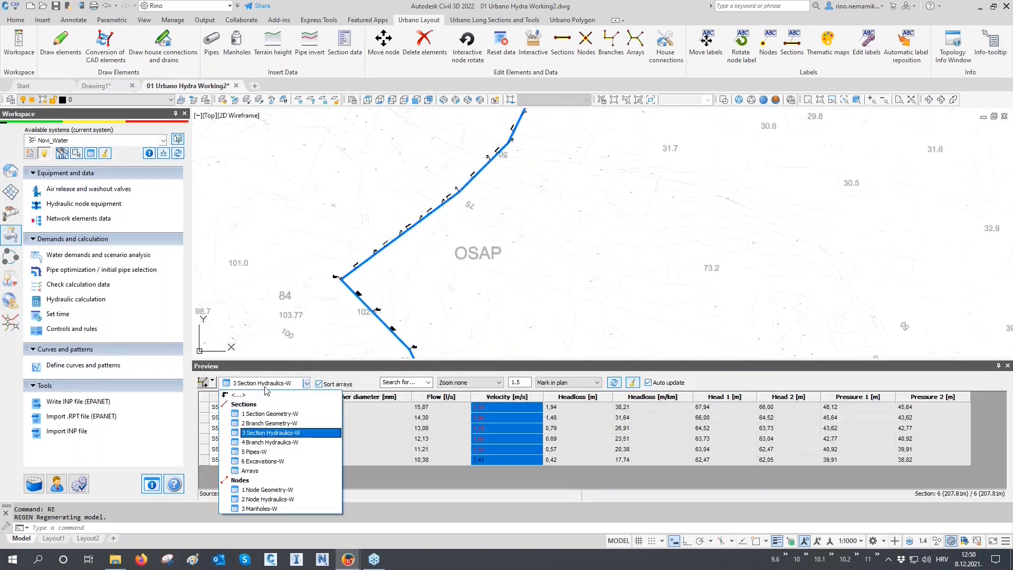
left_click(273, 490)
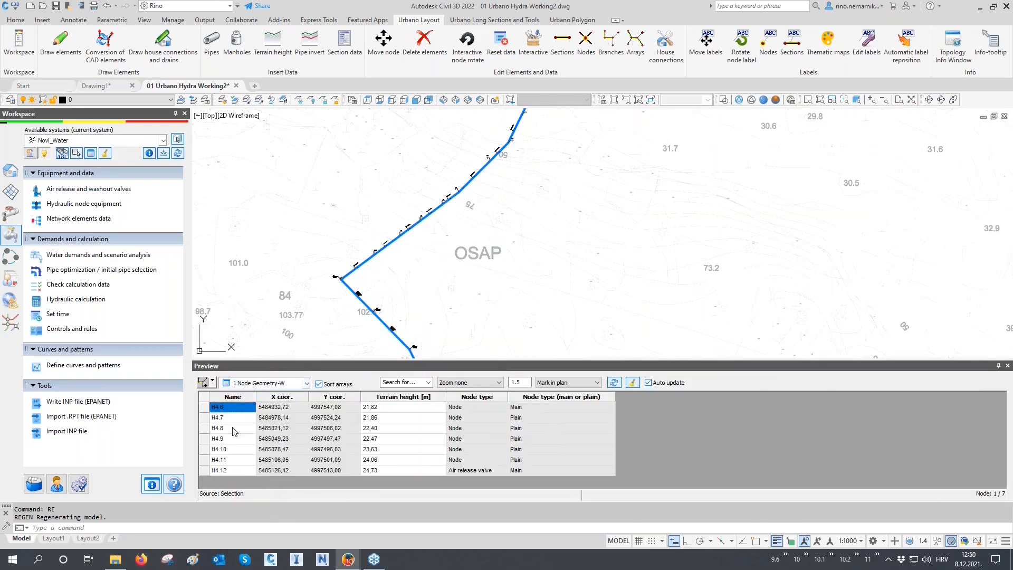
Select only pump node T1.2 and tank node A1.1 for the preview table and examine their terrain heights.
left_click(211, 382)
left_click(235, 265)
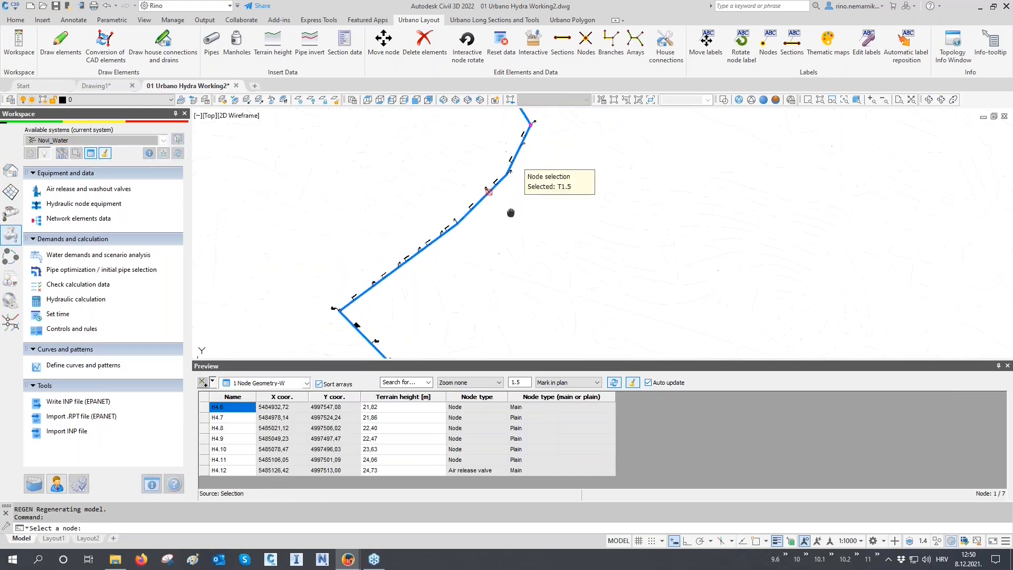
middle_click_drag(428, 195, 418, 288)
left_click(538, 189)
middle_click_drag(538, 188, 569, 139)
left_click(361, 320)
left_click_drag(387, 407, 387, 415)
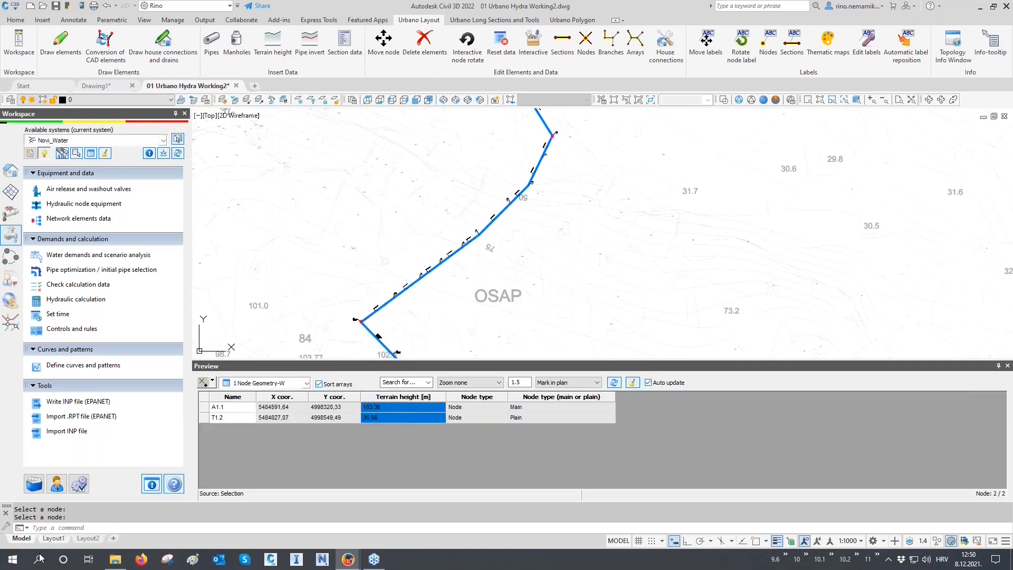
Switch to the Windows Calculator and subtract the pump node's 36,56 m terrain height from the tank node's 103,36 m.
left_click(8, 567)
type("ca")
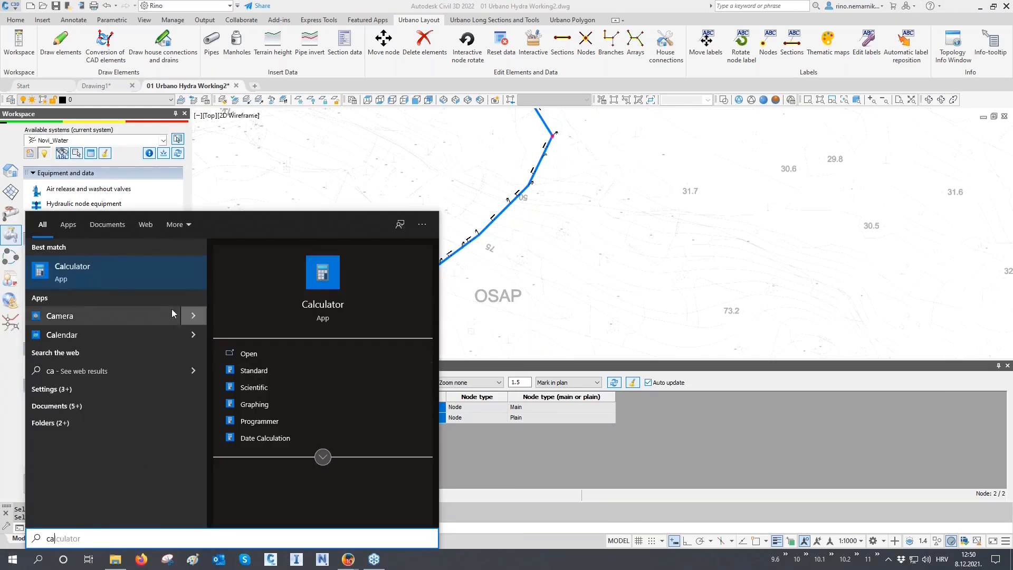
left_click(128, 275)
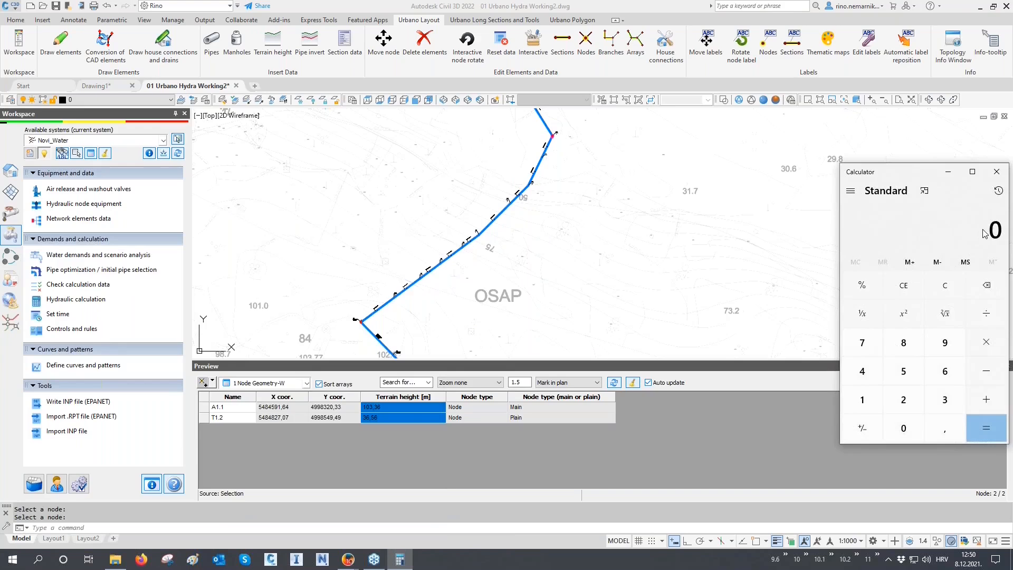
type("103")
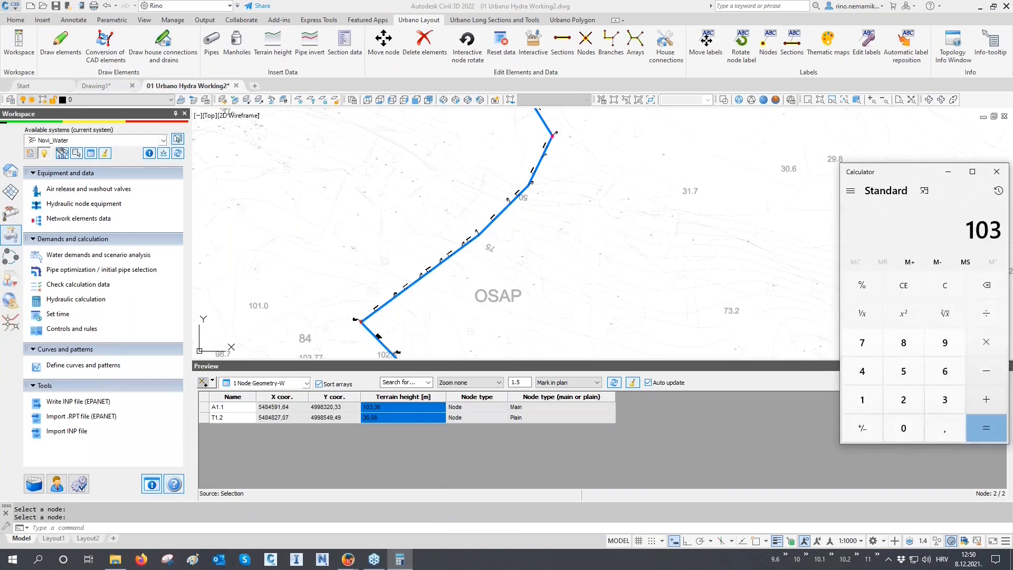
type(",36 - ")
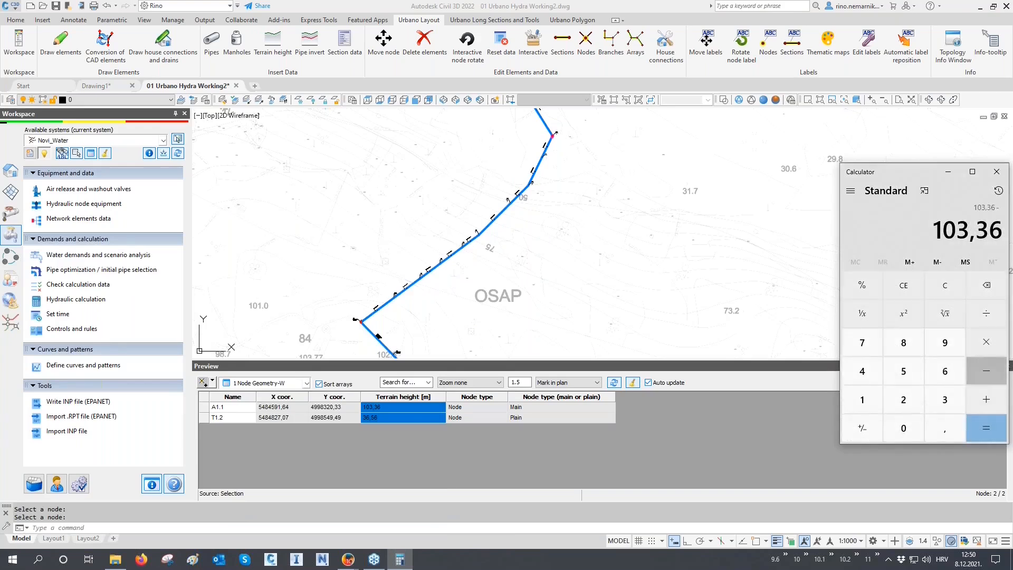
type("36,56")
key("Return")
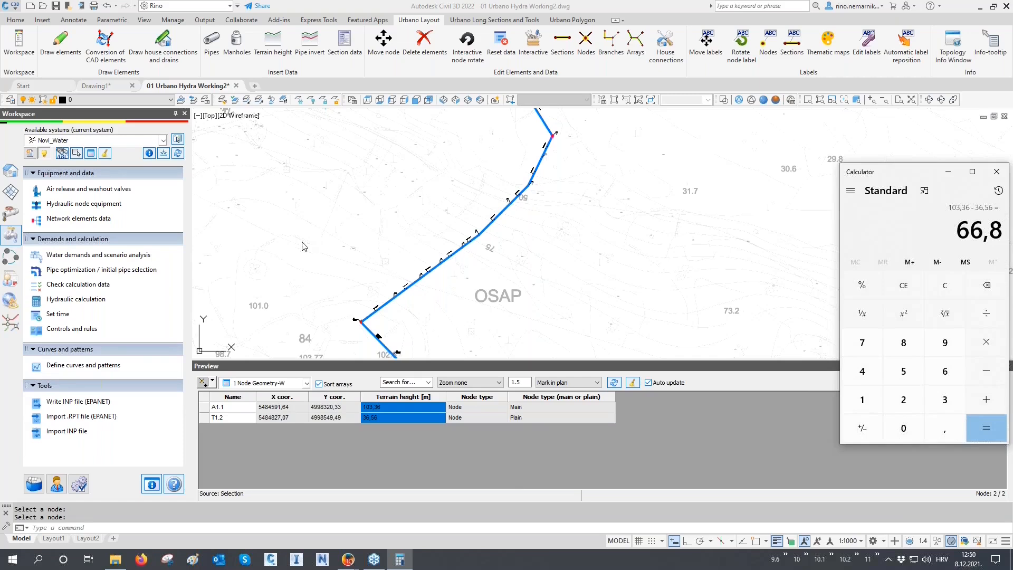
Check the water levels of tank A1.1 in the network elements data and close the dialog.
left_click(90, 221)
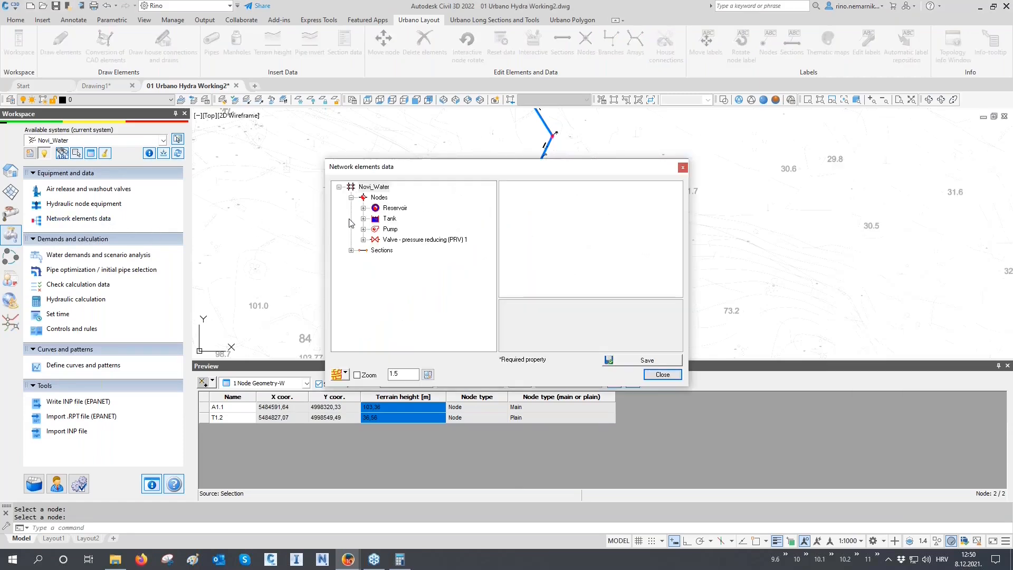
left_click(364, 219)
left_click(393, 229)
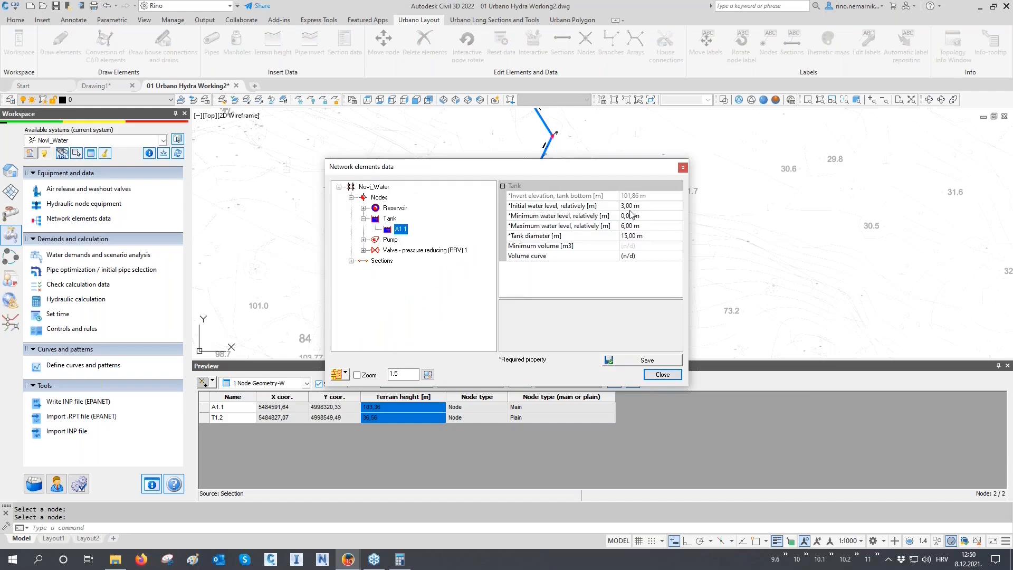
left_click(683, 167)
Add the tank's 3 m initial water level to the elevation difference in Calculator, and close Calculator.
left_click(409, 558)
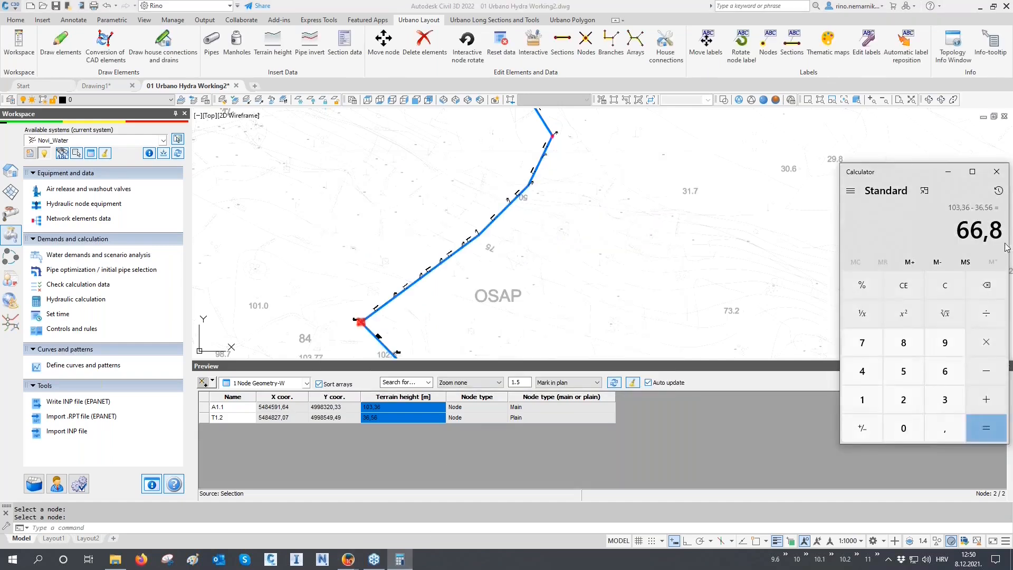
key("plus")
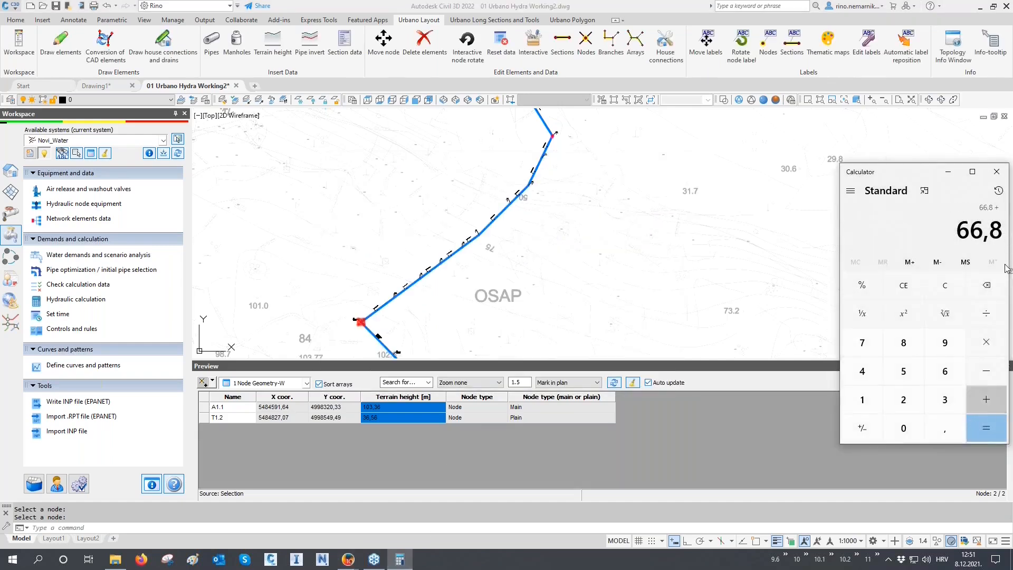
key("3")
key("Return")
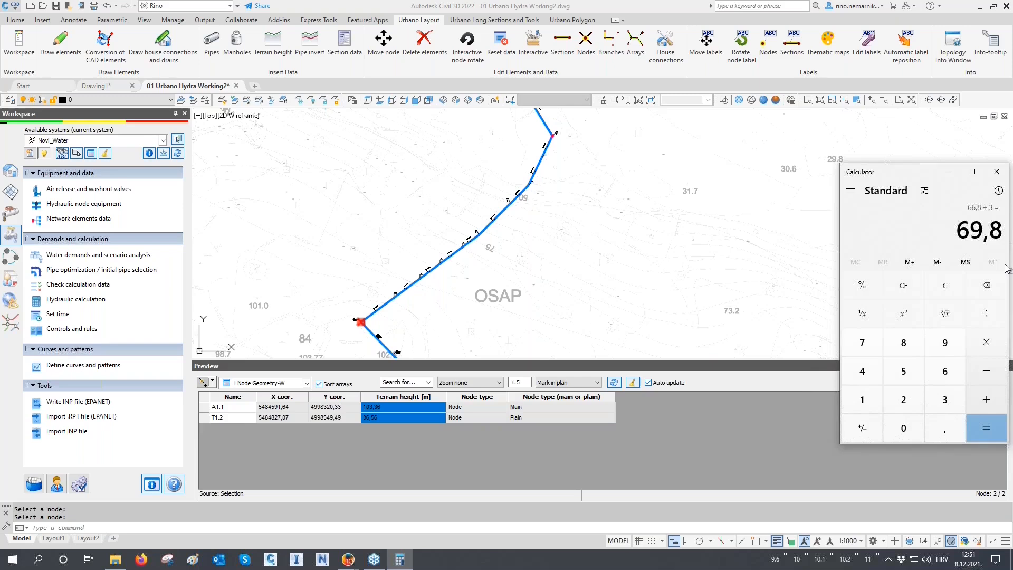
left_click(997, 171)
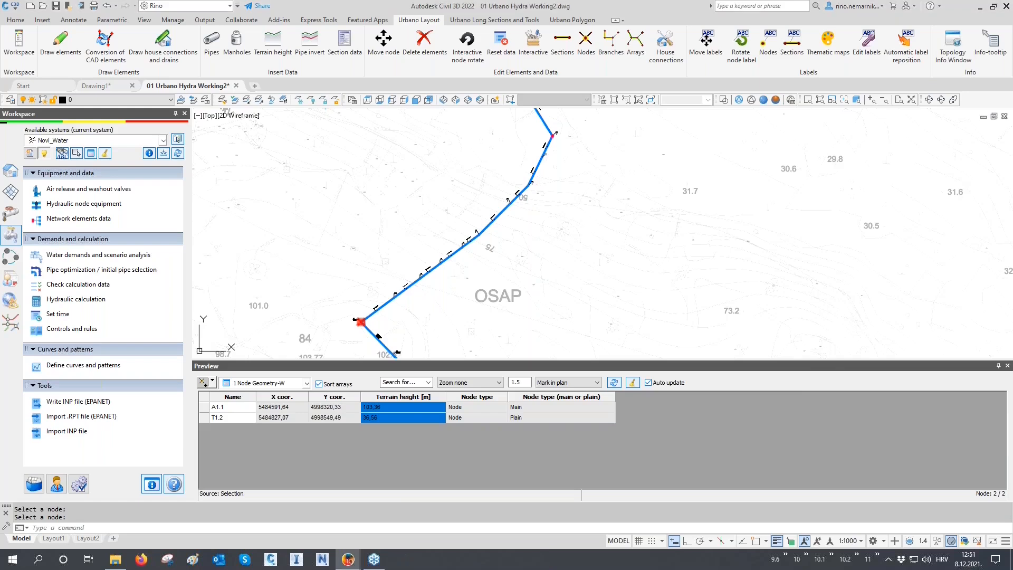
Check the pipe's flow label in the plan and create a group named Pump curve in the curves and patterns disk catalog.
scroll(422, 285, "up", 10)
scroll(442, 270, "up", 3)
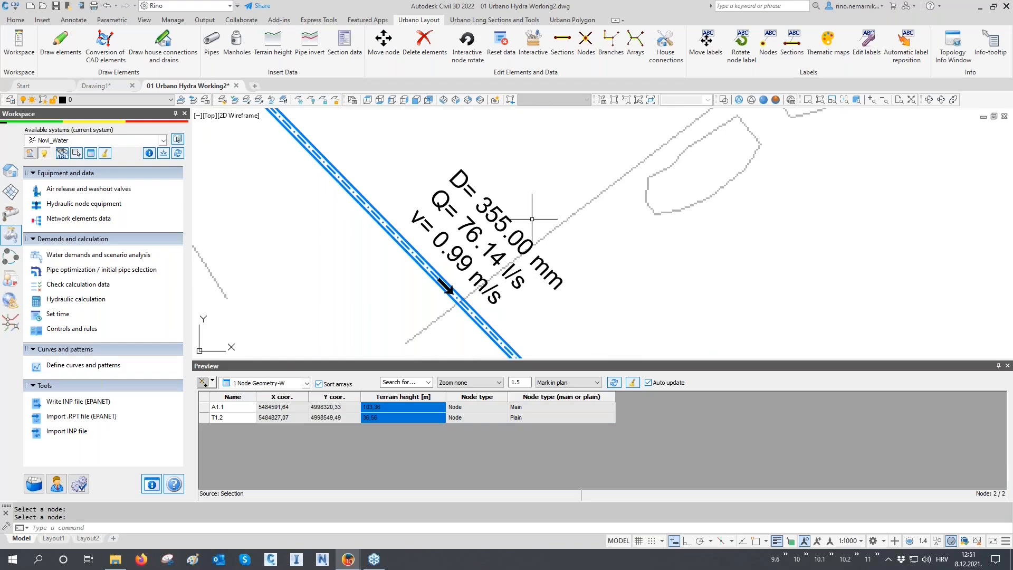
left_click(66, 366)
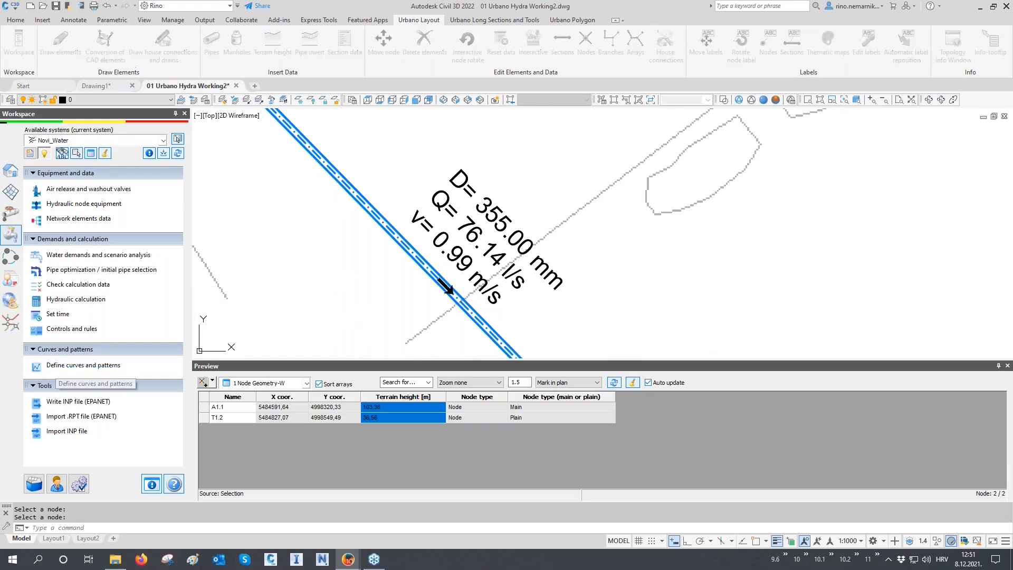
left_click(296, 270)
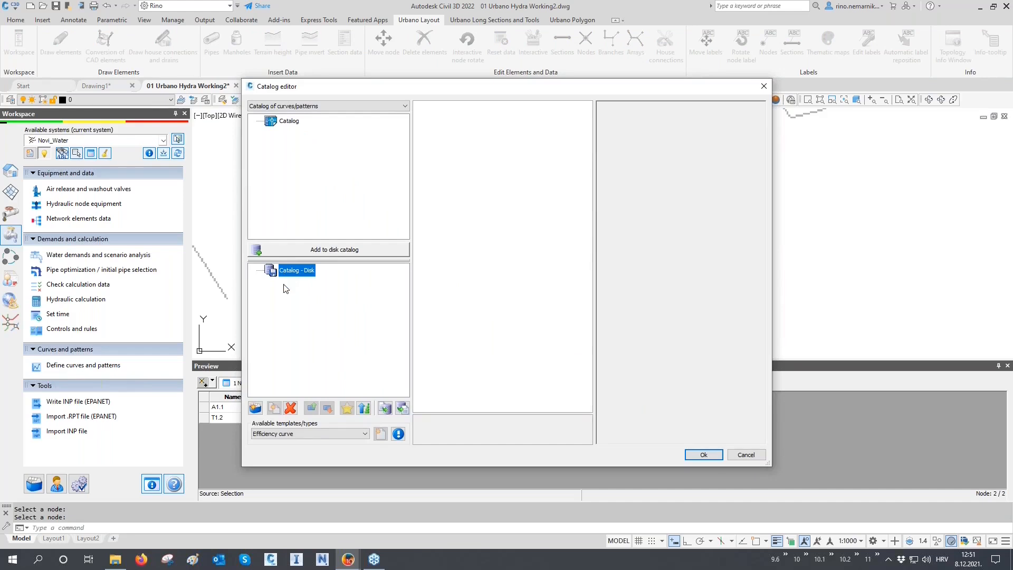
left_click(256, 408)
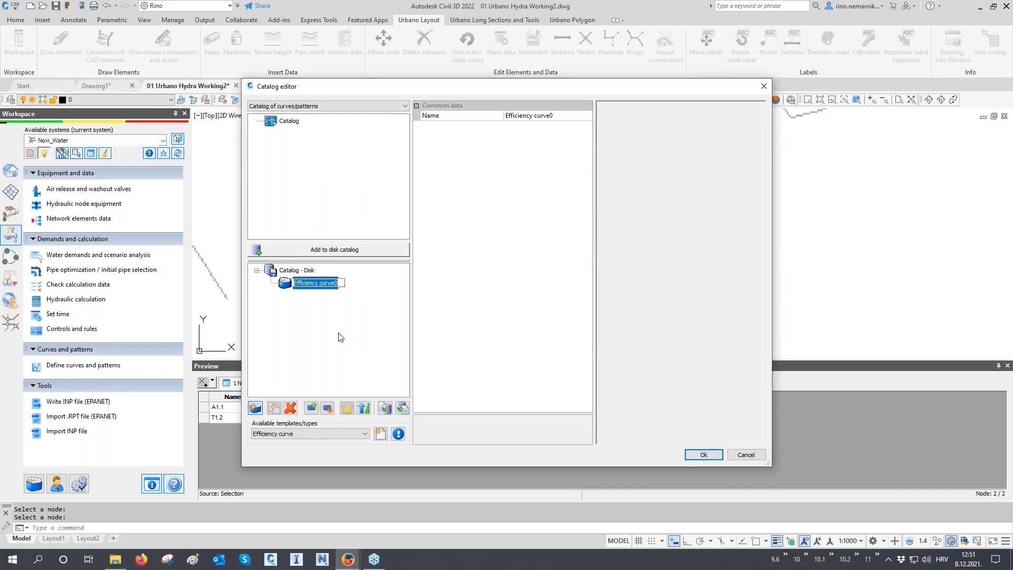
type("Pump curve")
key("Return")
Add a new item from the Pump curve template to the Pump curve group and name it Pump1.
left_click(319, 433)
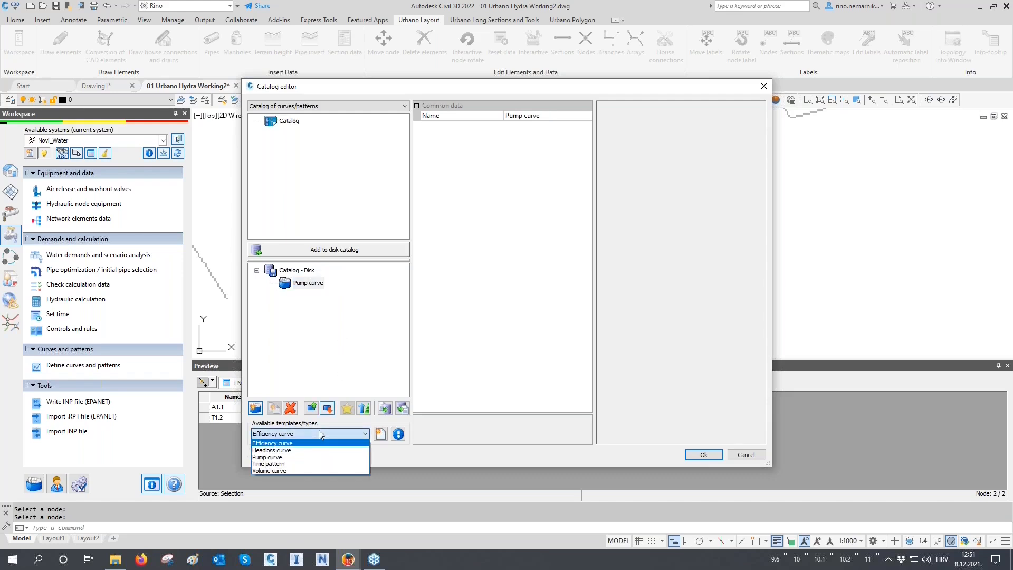
left_click(312, 457)
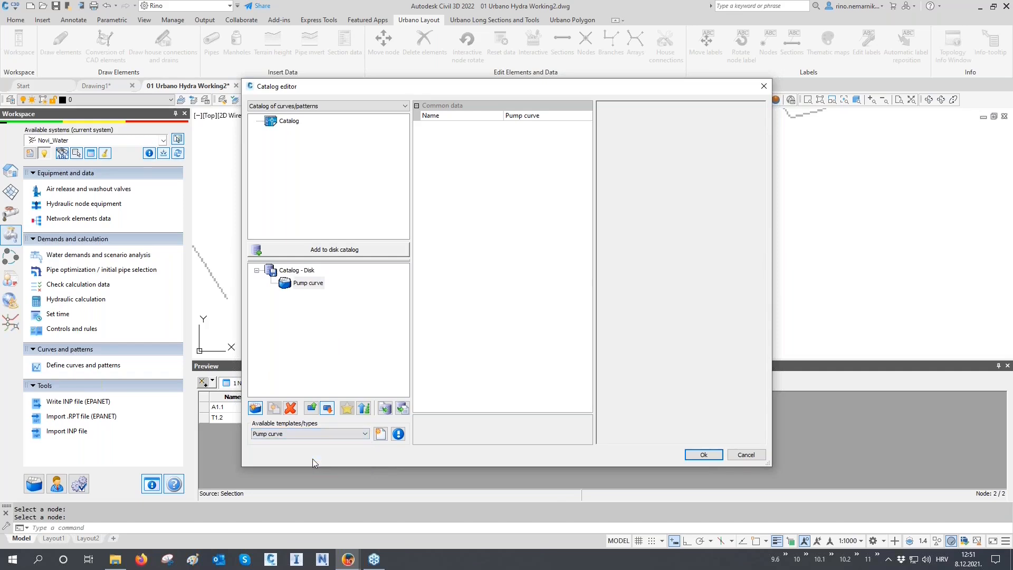
left_click(381, 434)
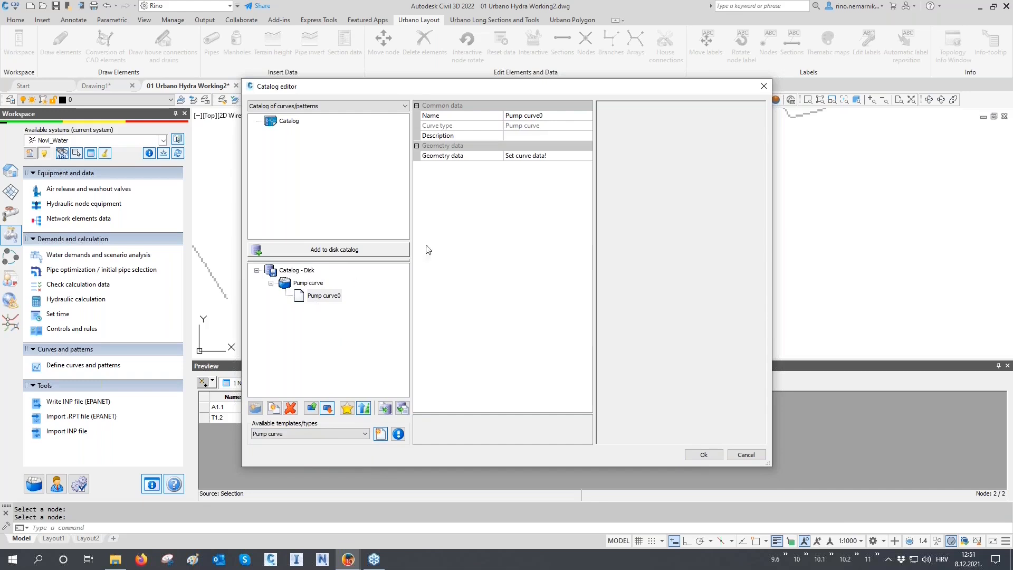
left_click(532, 115)
left_click_drag(544, 115, 531, 116)
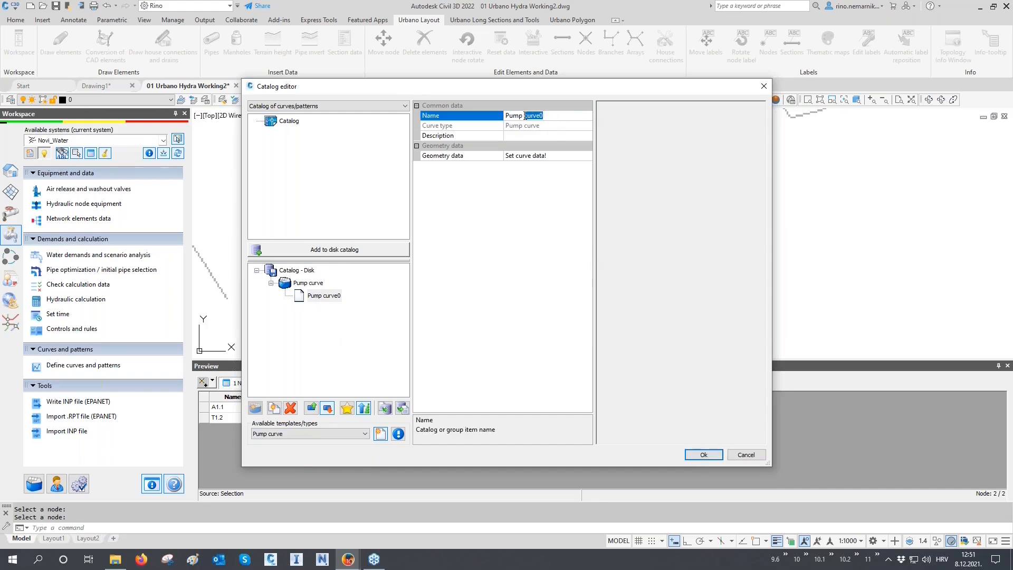
type("1")
Define the Pump1 curve with a flow of 66.14 l/s and a head of 69.8 m, and confirm the catalog changes.
left_click(521, 156)
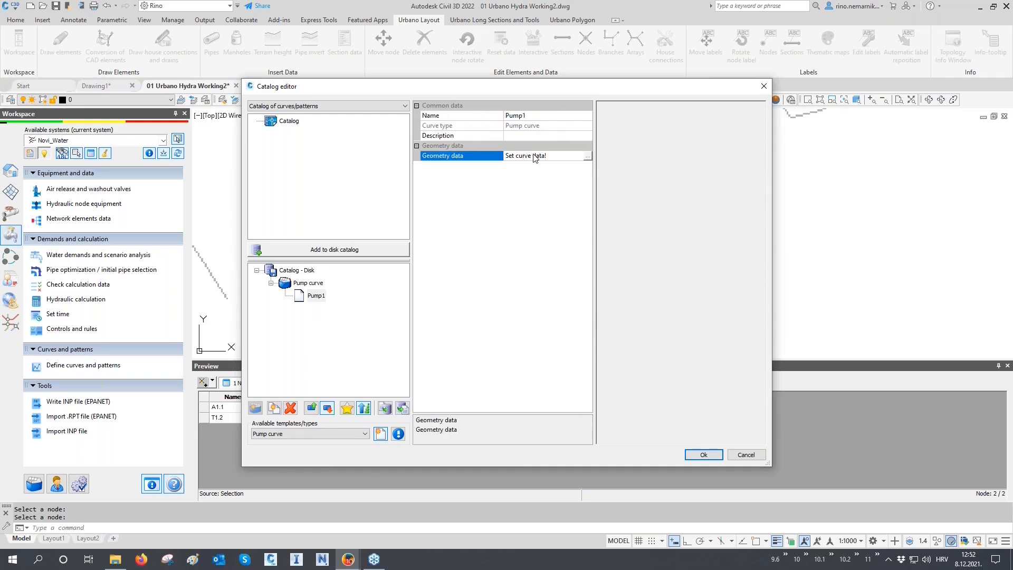
left_click(587, 156)
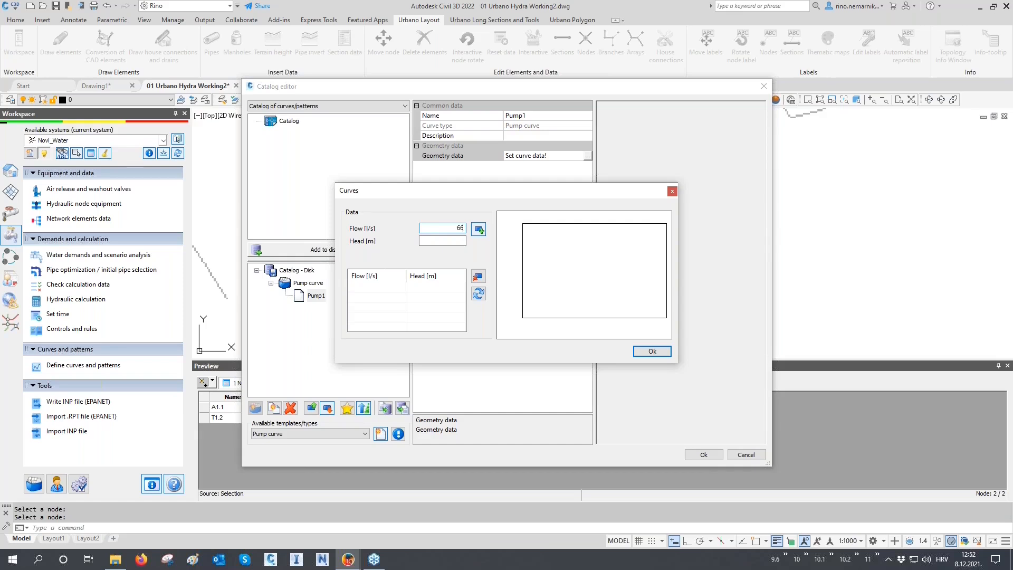
key("Tab")
left_click(443, 240)
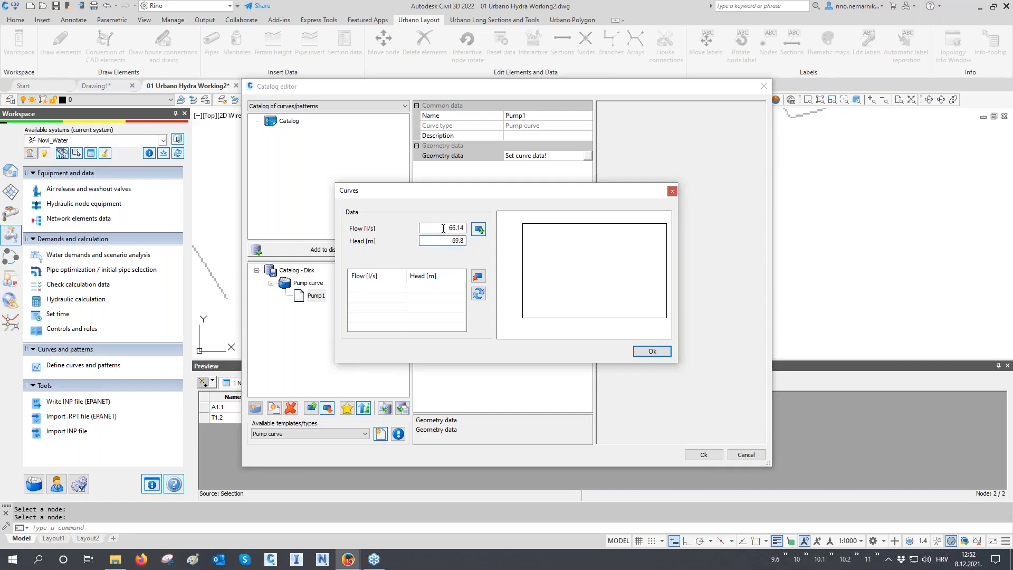
left_click(480, 231)
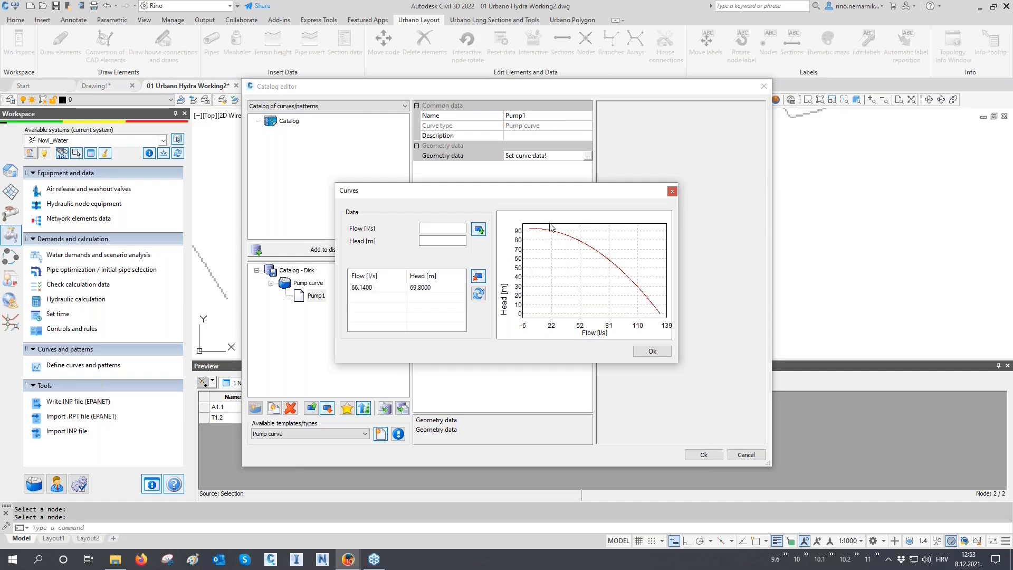
left_click(650, 352)
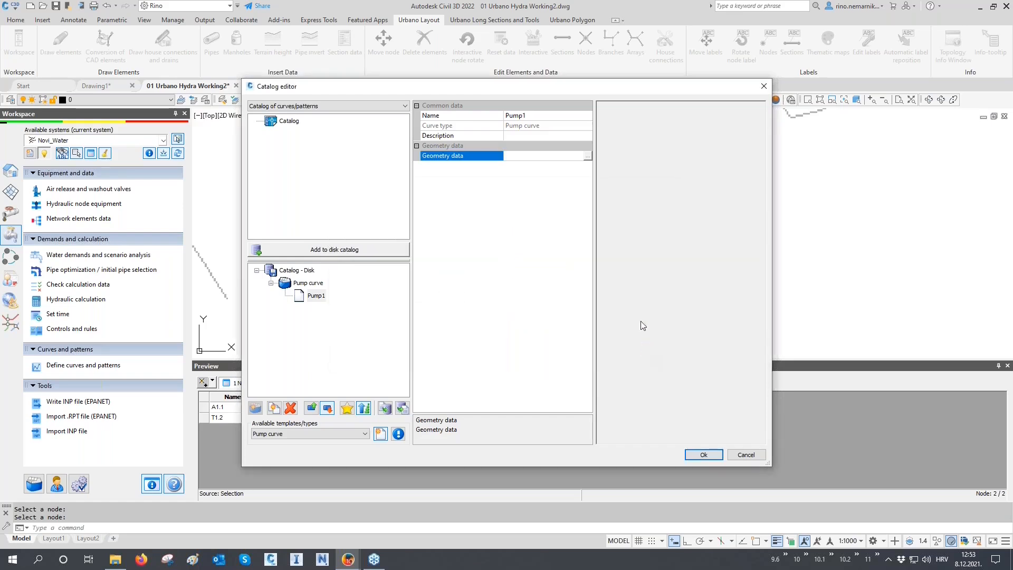
left_click(704, 453)
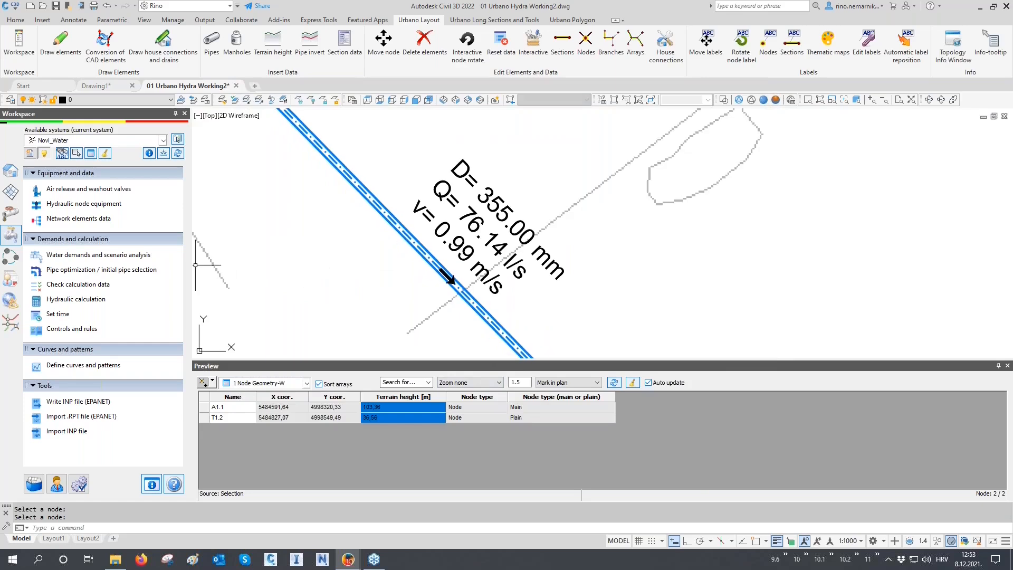
Review the network elements data of reservoir T1.1, tank A1.1 and pump T1.2, and expand the pressure reducing valve entry.
left_click(79, 220)
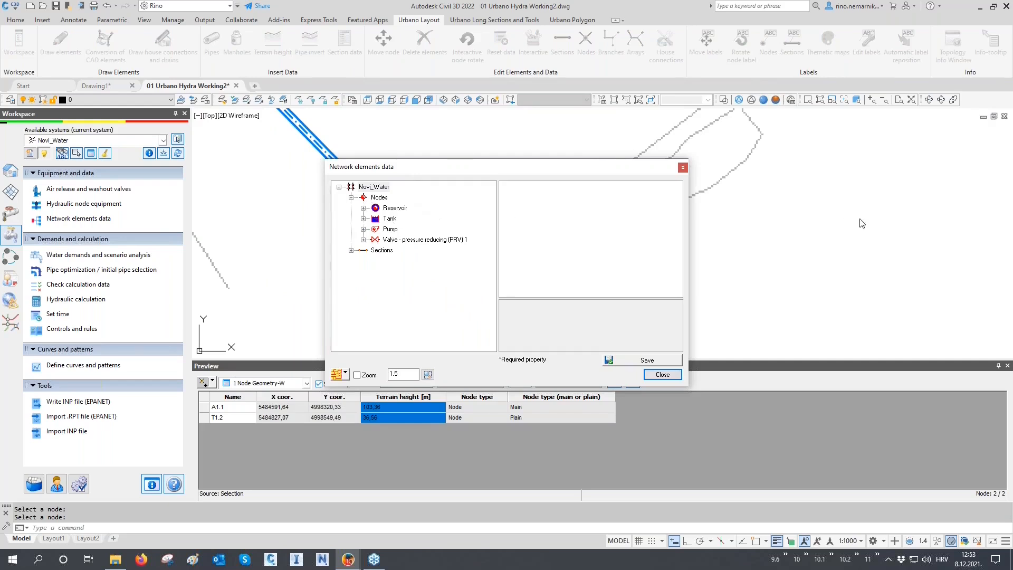
left_click(364, 208)
left_click(397, 218)
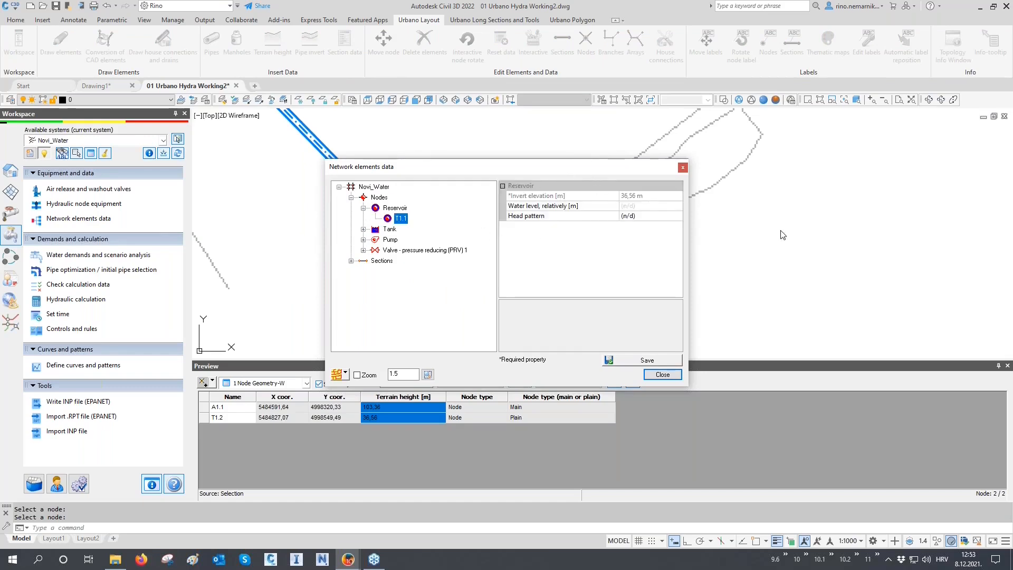
left_click(364, 229)
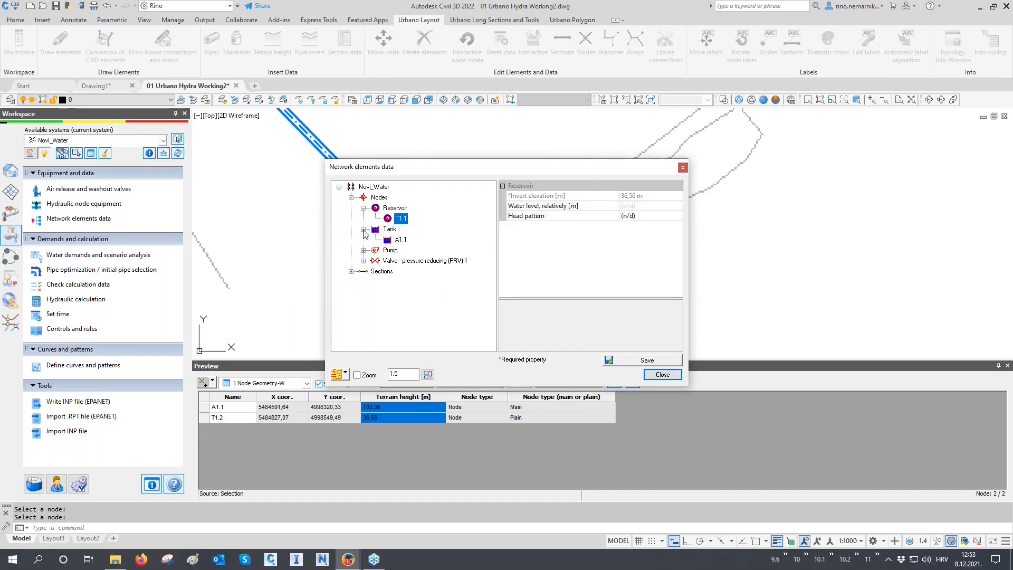
left_click(399, 240)
left_click(364, 250)
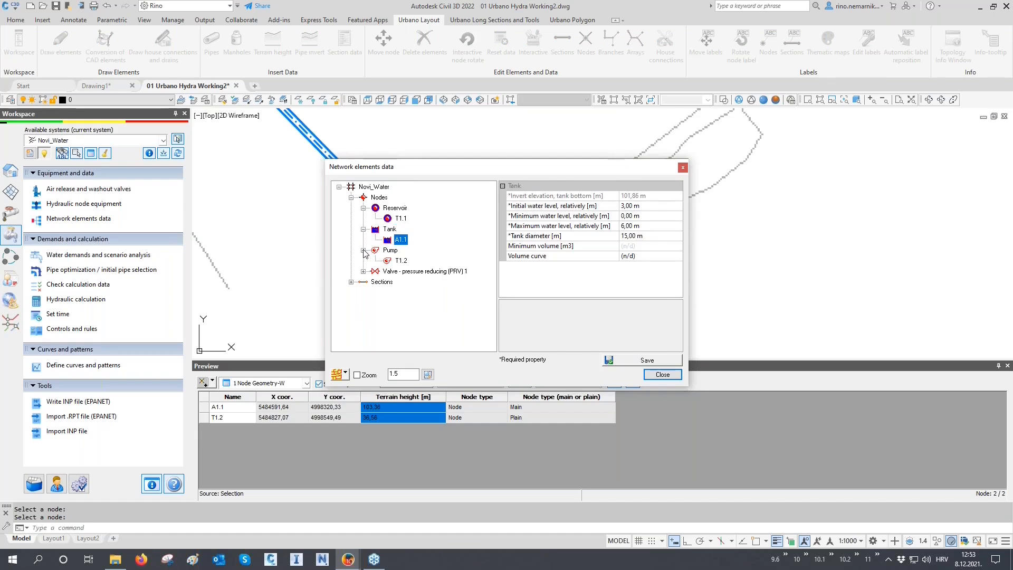
left_click(392, 261)
left_click(364, 271)
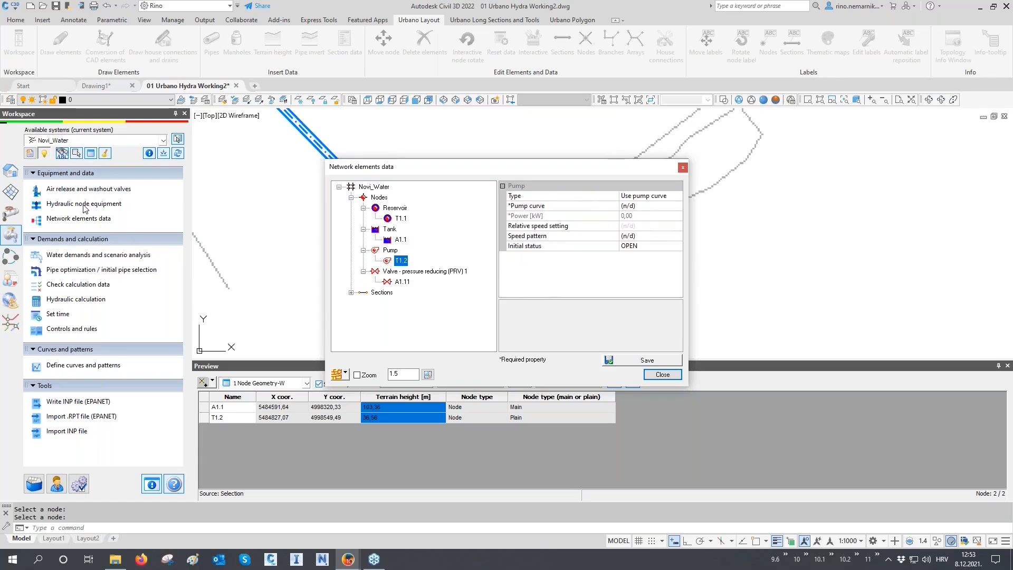
left_click_drag(409, 170, 647, 169)
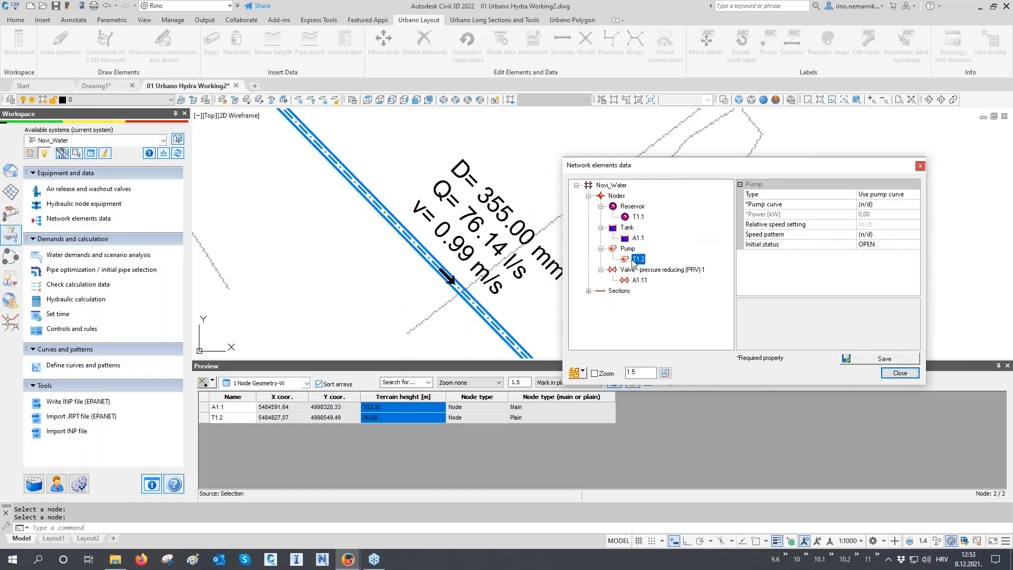
Assign the Pump1 curve to pump T1.2, save the network elements data and close the dialog.
left_click(870, 205)
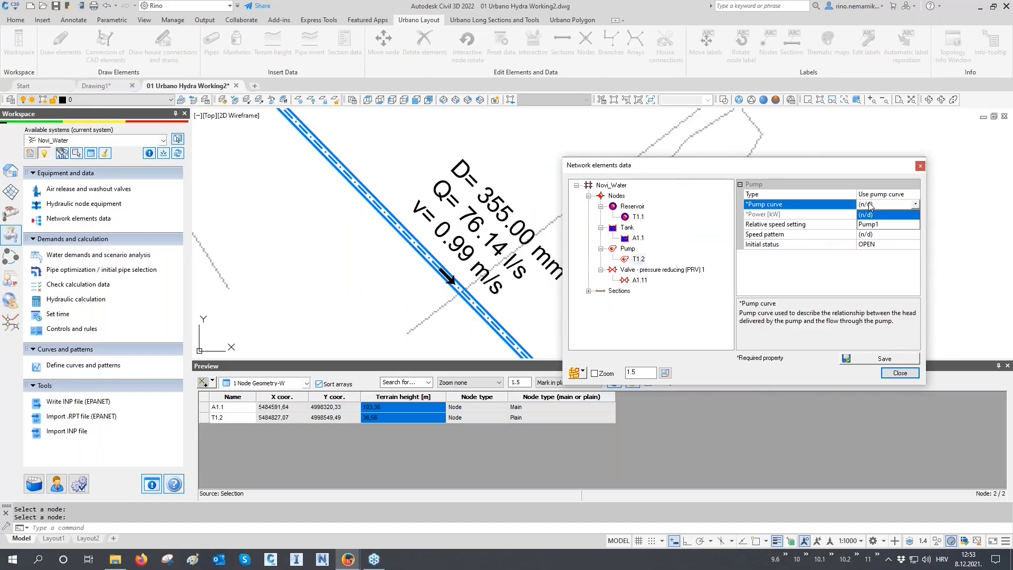
left_click(876, 224)
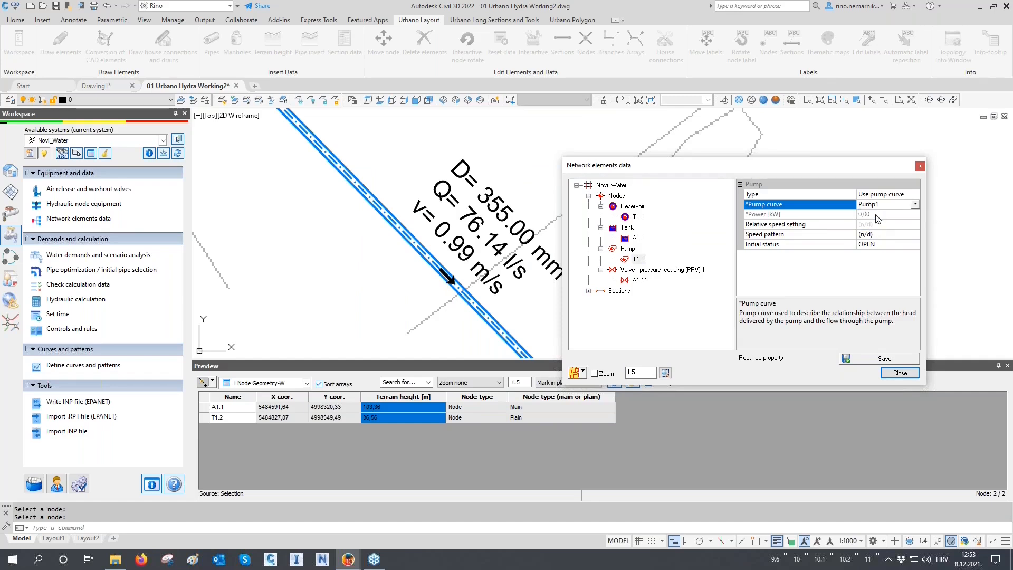
left_click(886, 360)
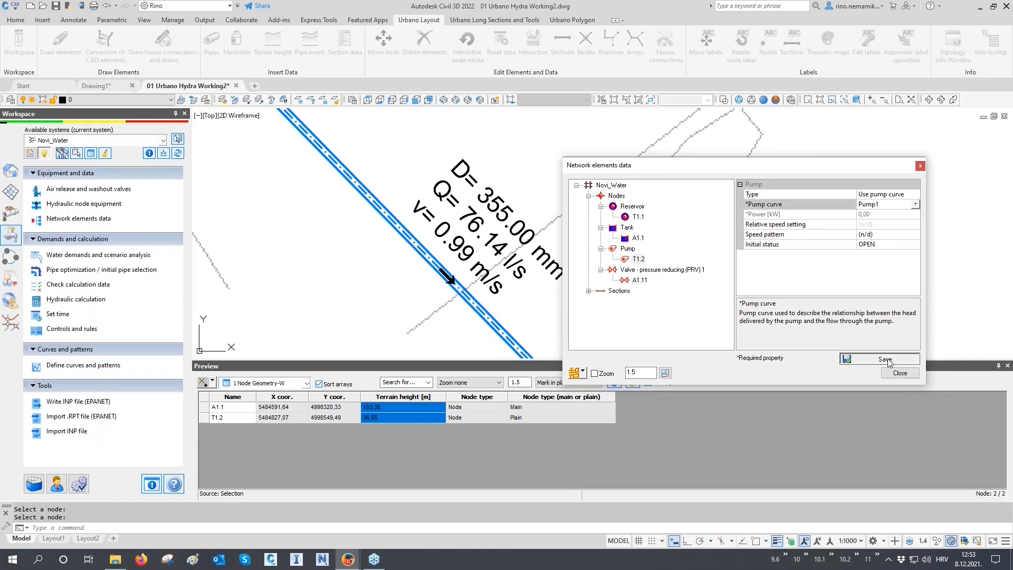
left_click(900, 374)
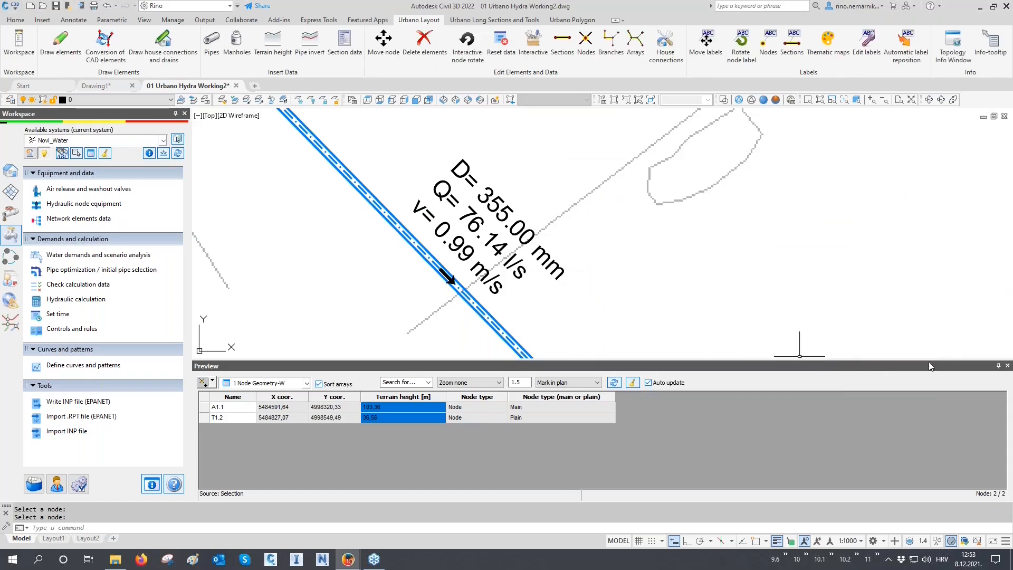
Close the node preview table and bring the whole water network into view.
left_click(1007, 365)
scroll(333, 283, "down", 8)
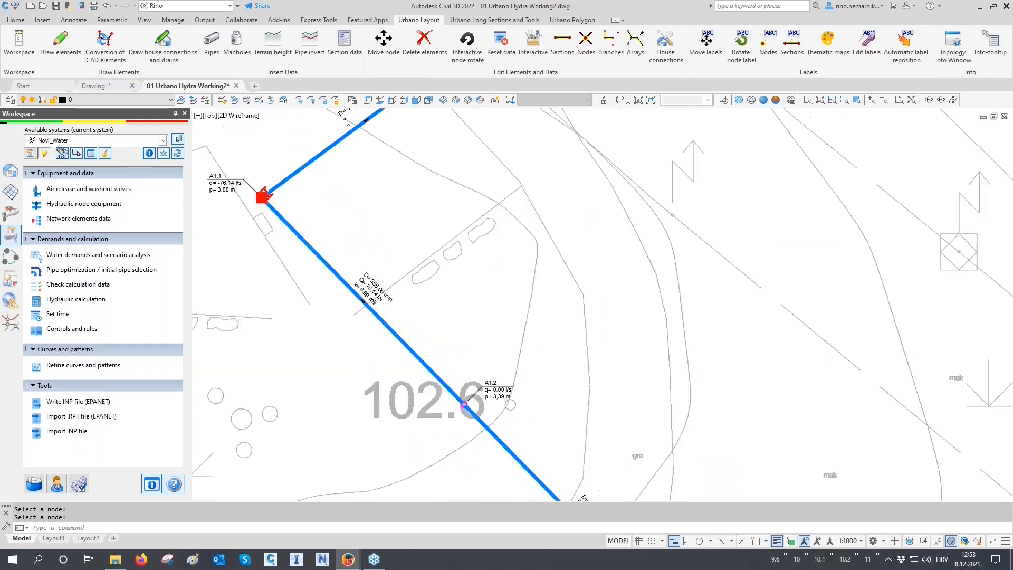
scroll(328, 290, "down", 6)
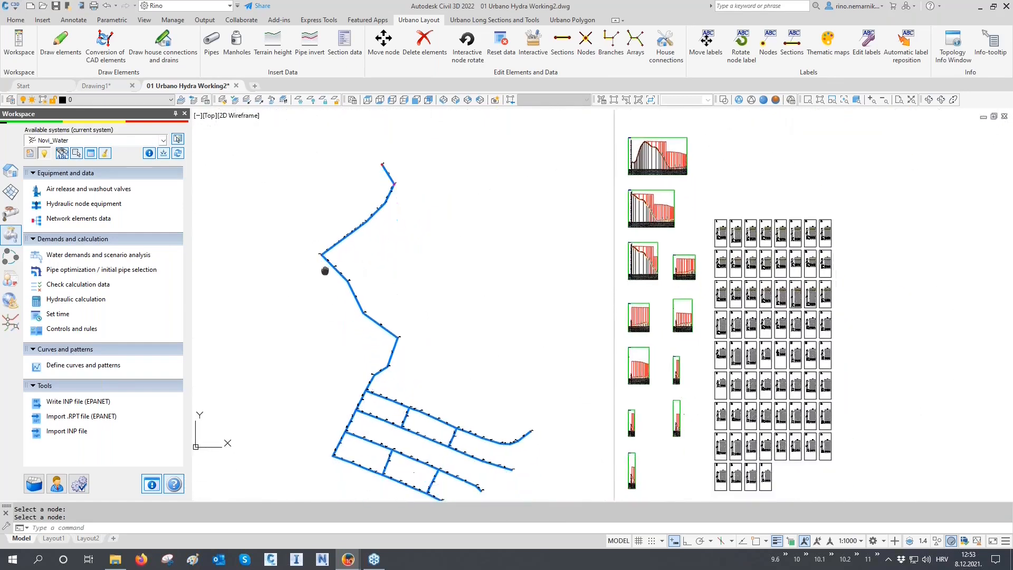
Run the hydraulic calculation for the Summer+F1 demand, save its results, and close the calculation window.
left_click(94, 300)
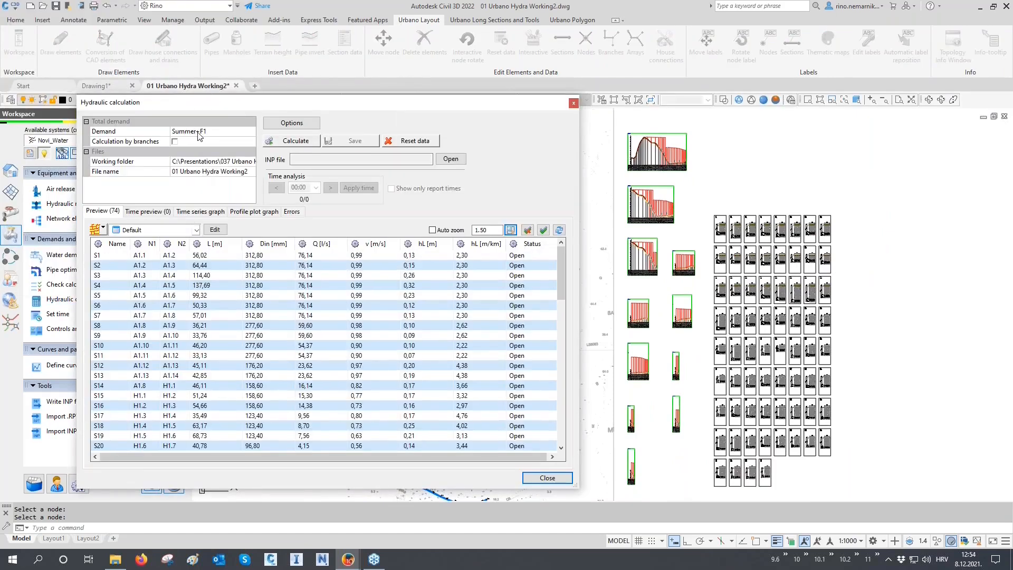
left_click(285, 141)
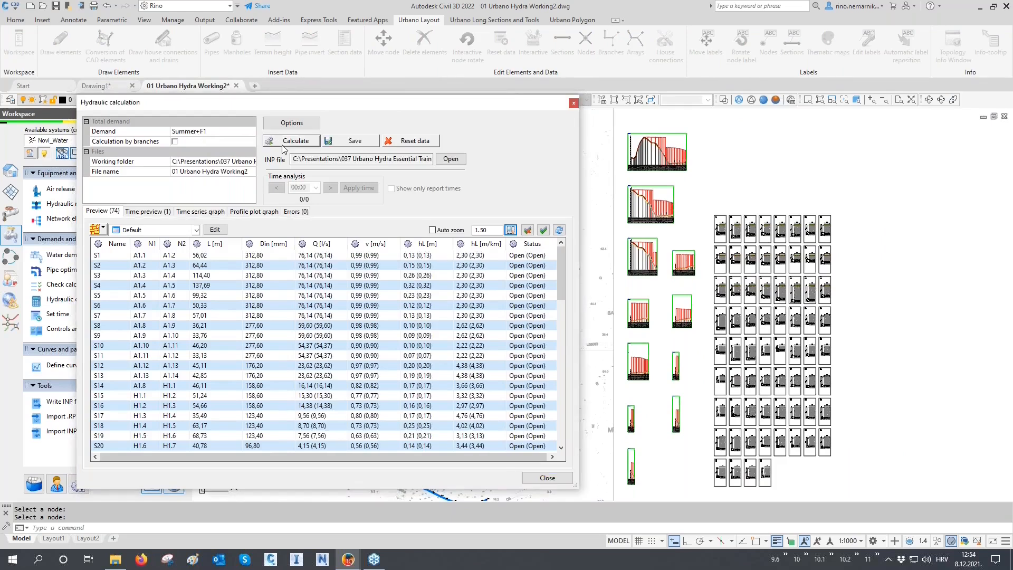
left_click(352, 142)
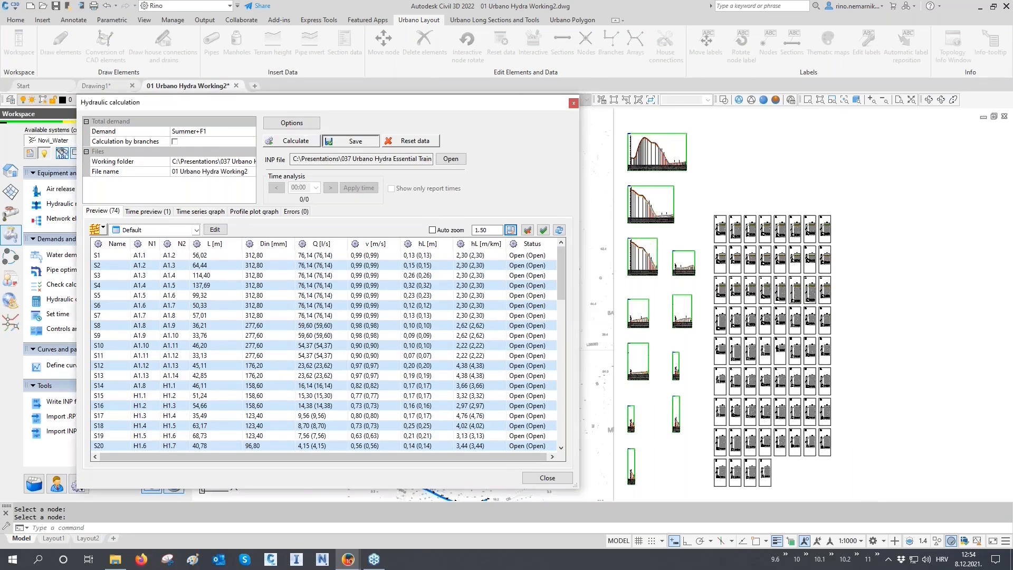
left_click(548, 478)
Examine the pressure lines in the longitudinal profiles against the terrain and pipe, including the high point of profile N78 - H4.12.
scroll(463, 253, "up", 3)
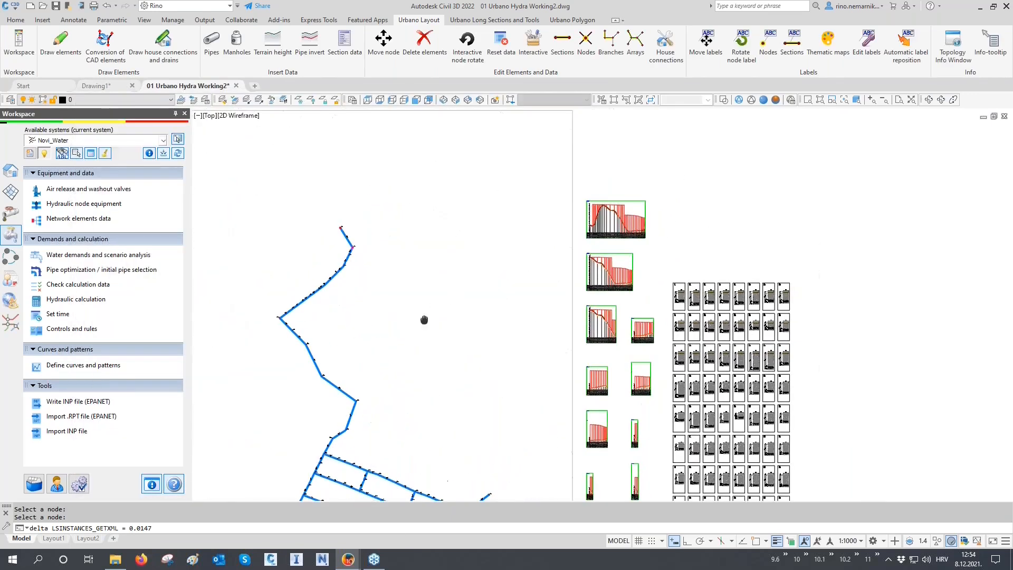
scroll(613, 214, "up", 10)
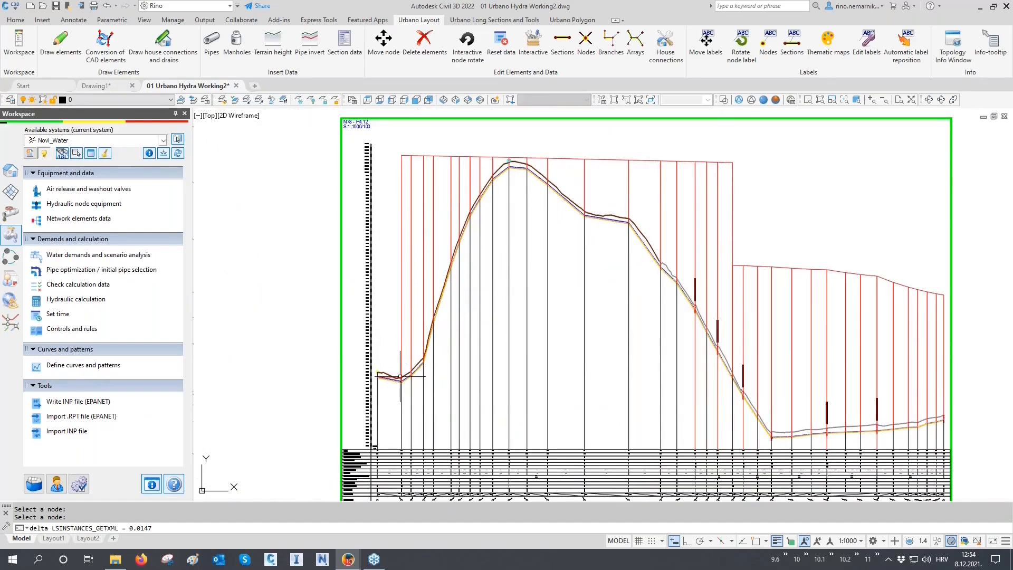
scroll(396, 378, "up", 5)
scroll(397, 383, "down", 4)
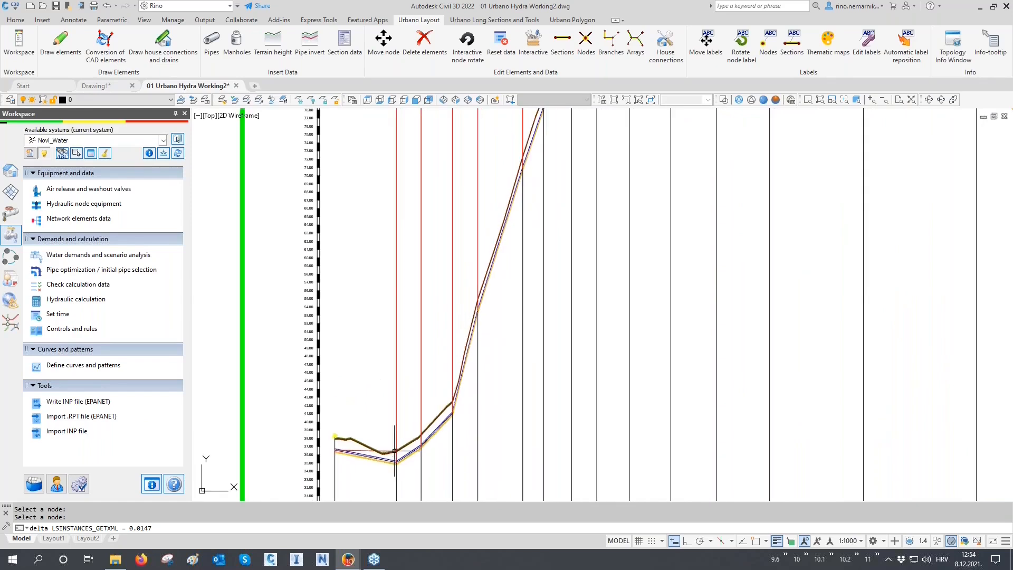
middle_click_drag(401, 207, 389, 283)
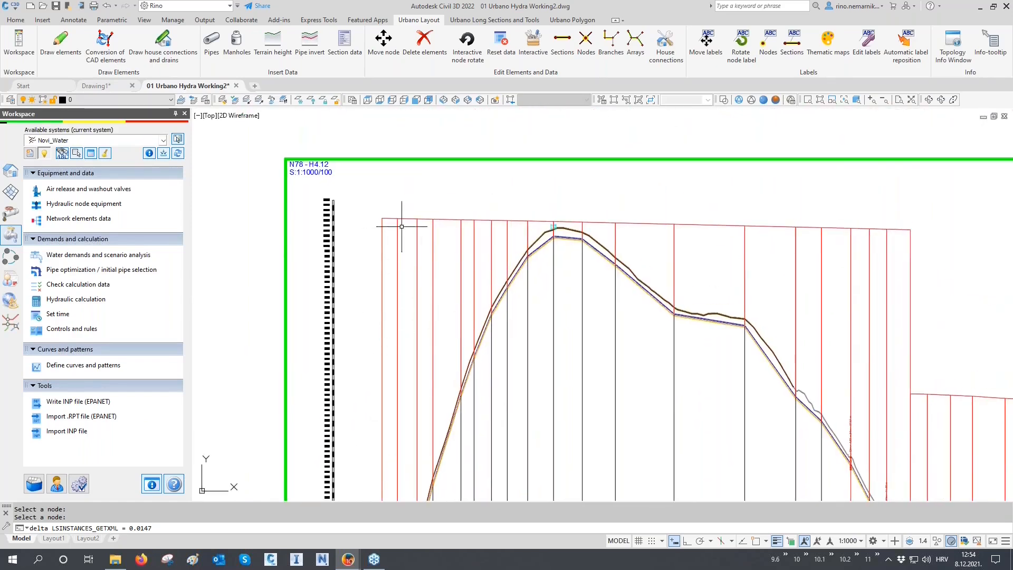
scroll(545, 228, "up", 2)
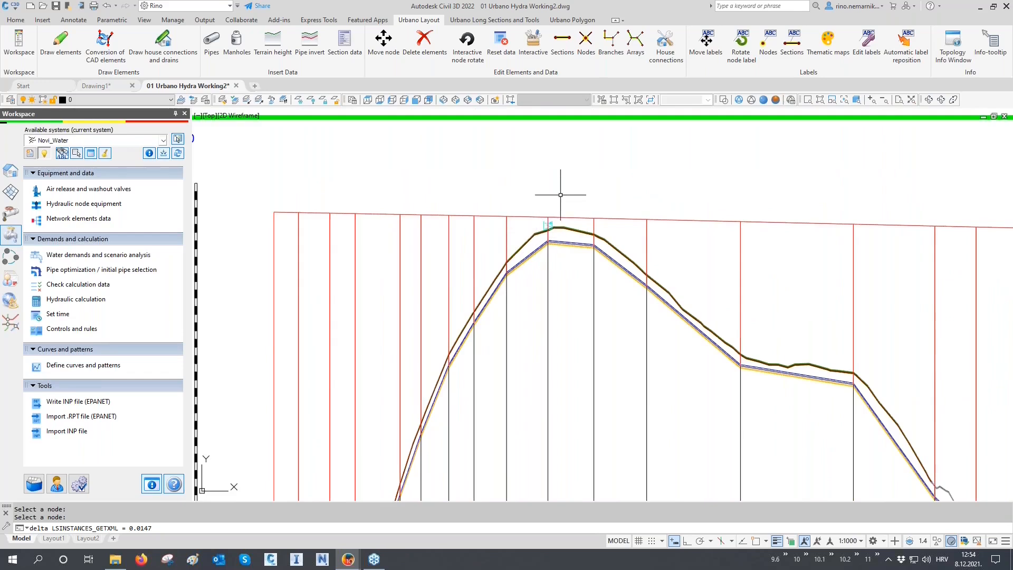
scroll(546, 245, "down", 6)
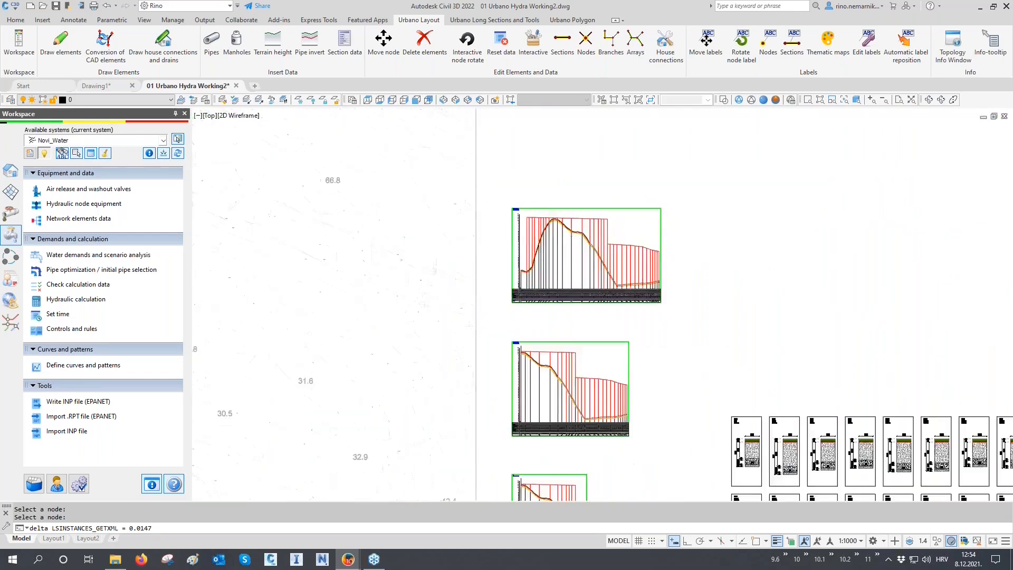
scroll(468, 350, "down", 2)
scroll(459, 355, "up", 2)
middle_click_drag(460, 355, 456, 317)
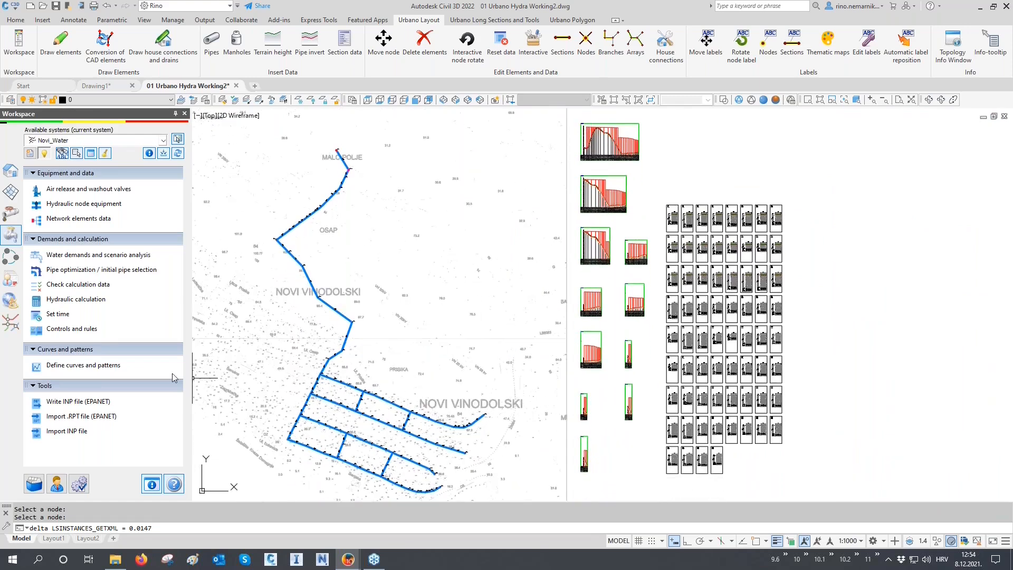
Create a Time pattern group in the disk catalog of curves/patterns and add a new time pattern to it.
left_click(64, 368)
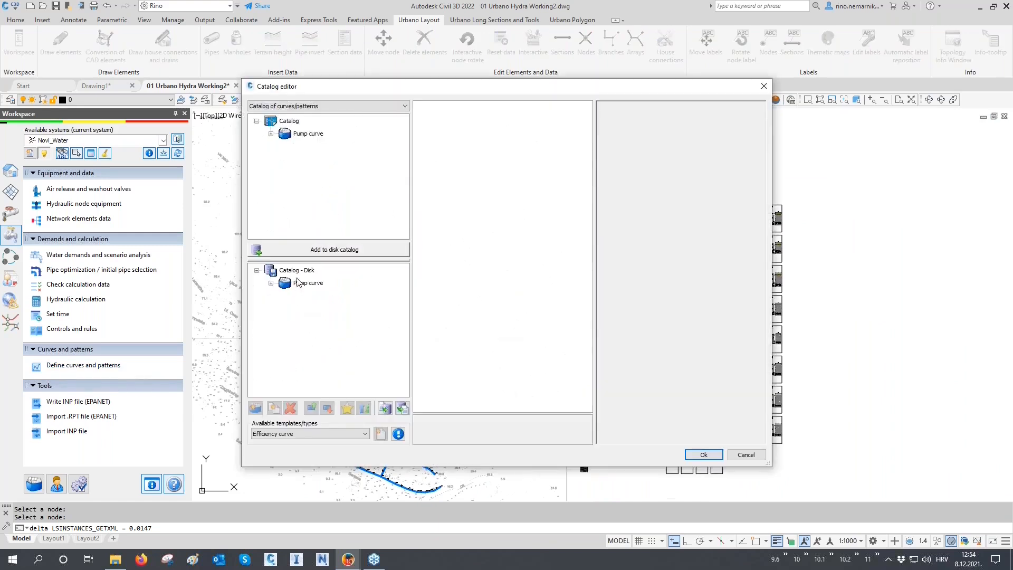
left_click(279, 434)
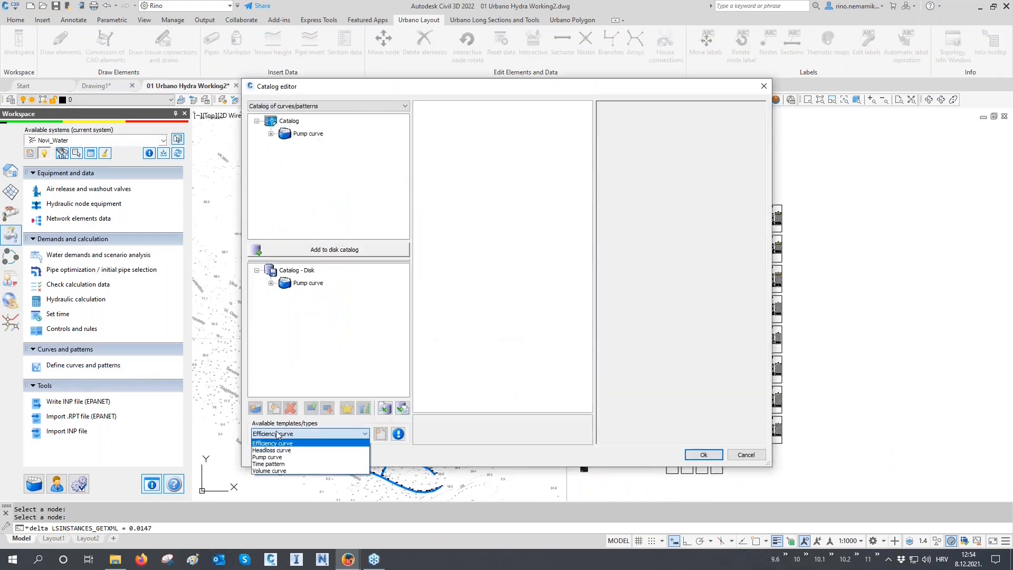
left_click(280, 465)
left_click(281, 272)
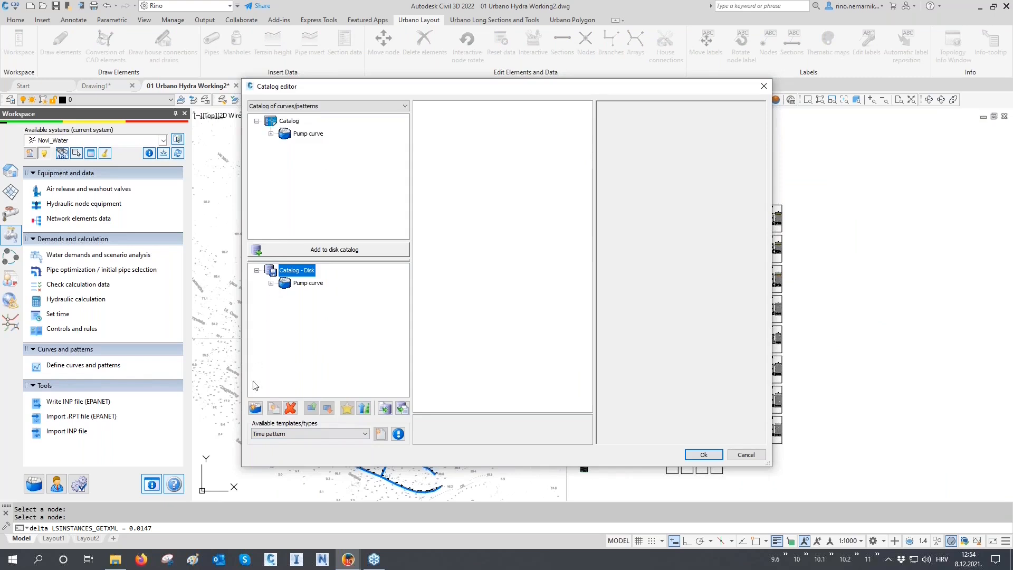
left_click(255, 408)
left_click(332, 296)
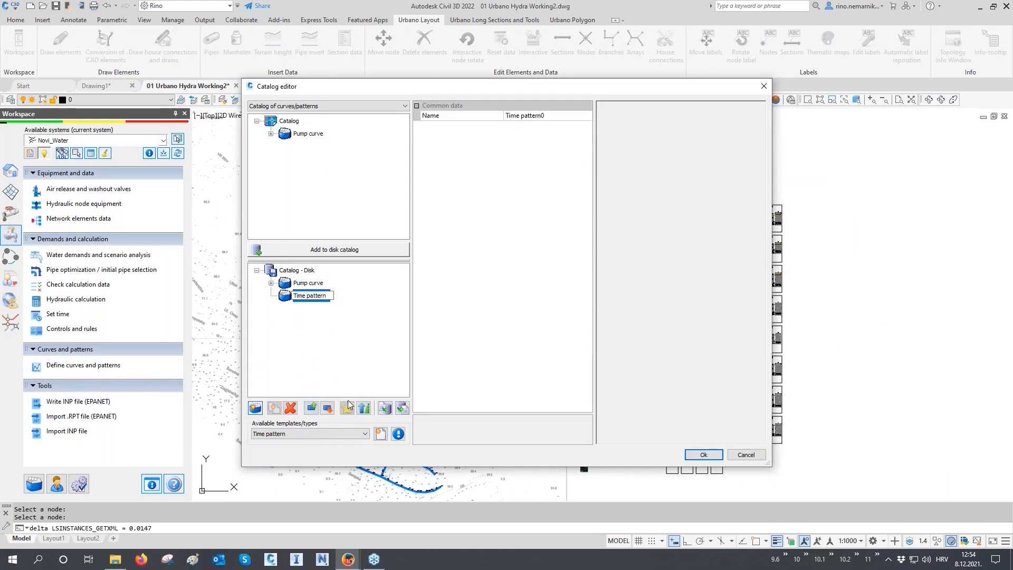
left_click(380, 433)
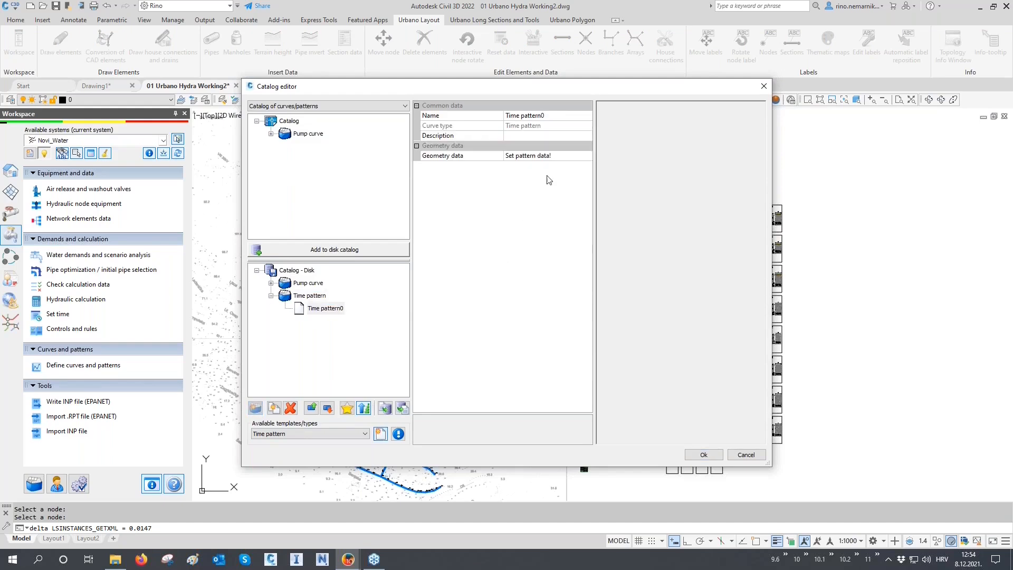
Rename the new time pattern People and open its pattern data for editing.
left_click(561, 117)
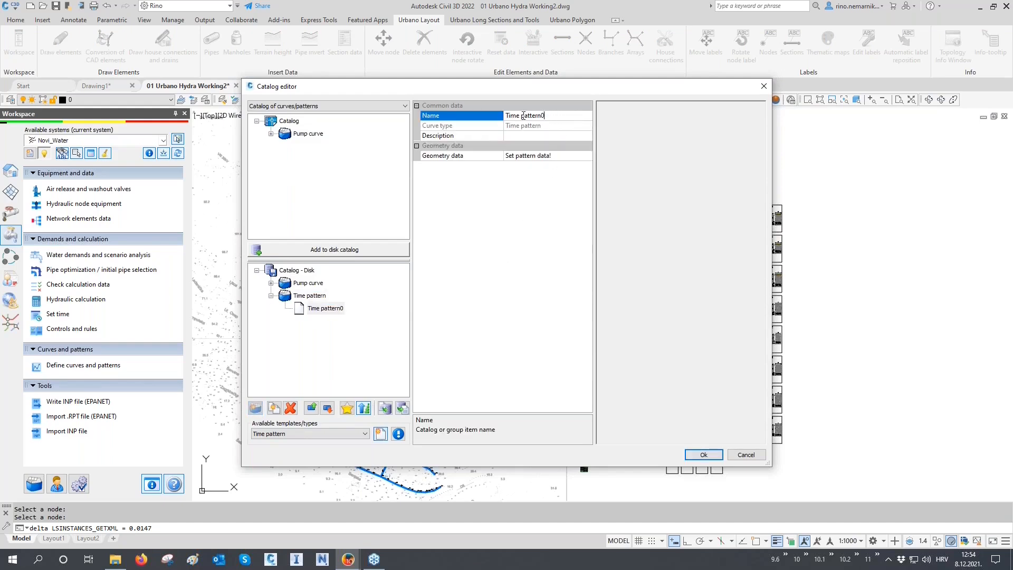
key("ctrl+a")
type("Peop")
left_click(576, 157)
left_click(587, 156)
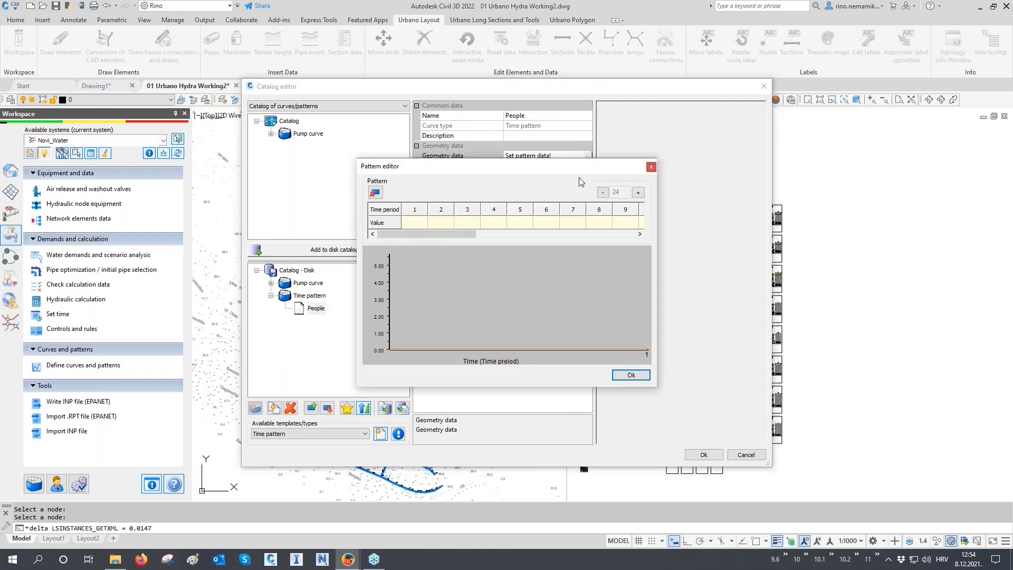
Extend the pattern to 25 time periods and reduce it back to 24.
left_click_drag(425, 234, 633, 250)
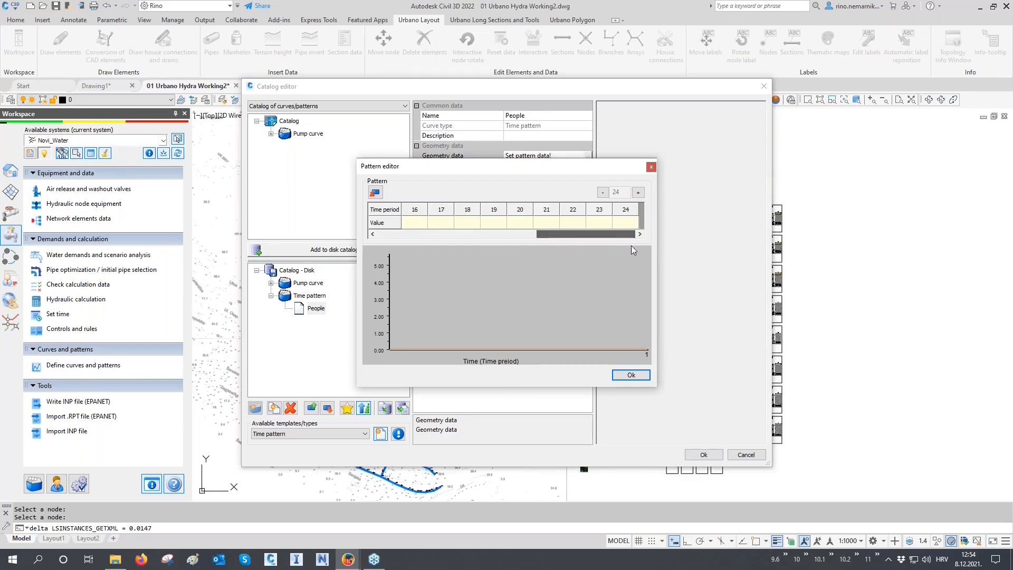
left_click(639, 193)
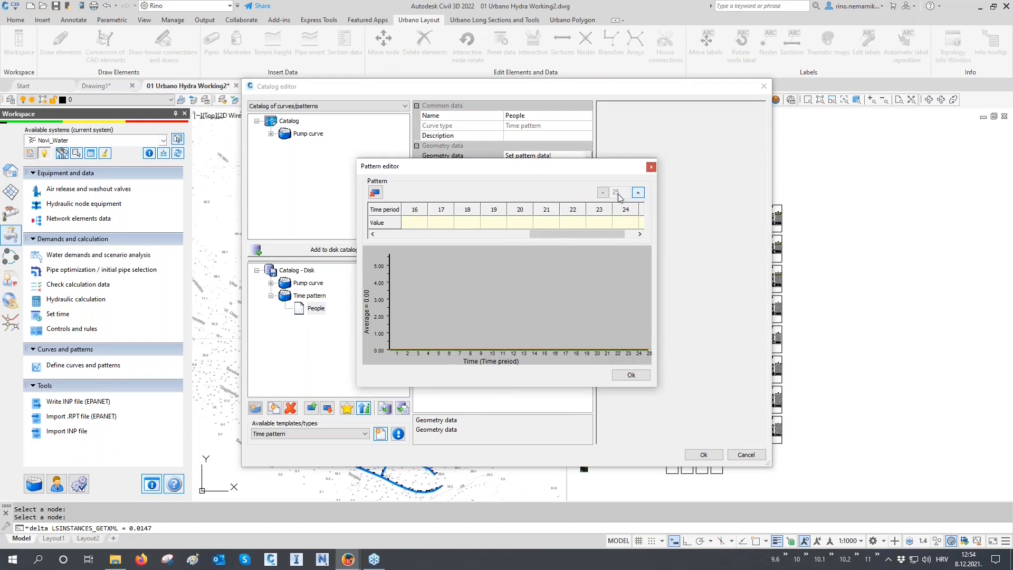
left_click(604, 193)
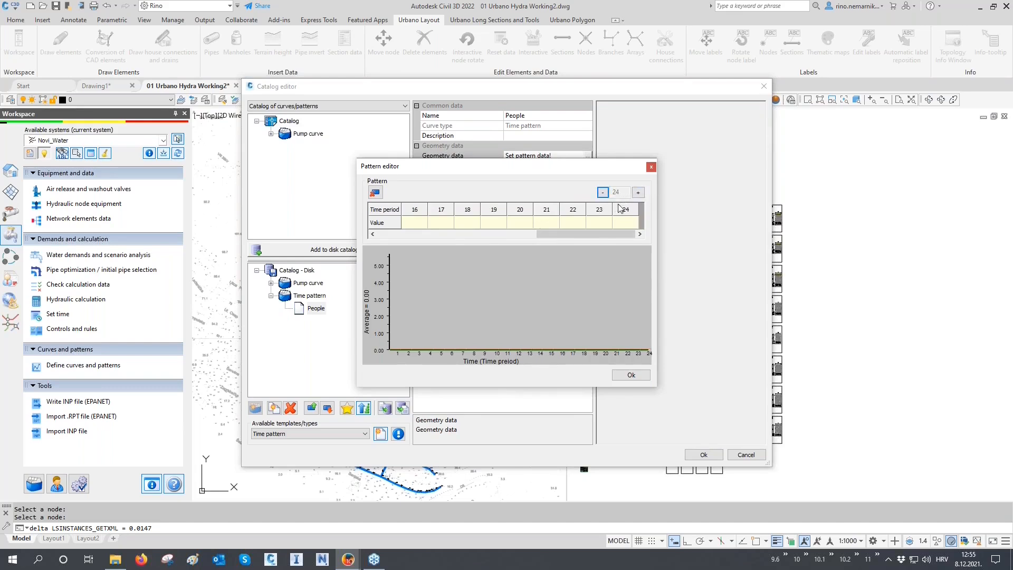
left_click_drag(606, 236, 425, 237)
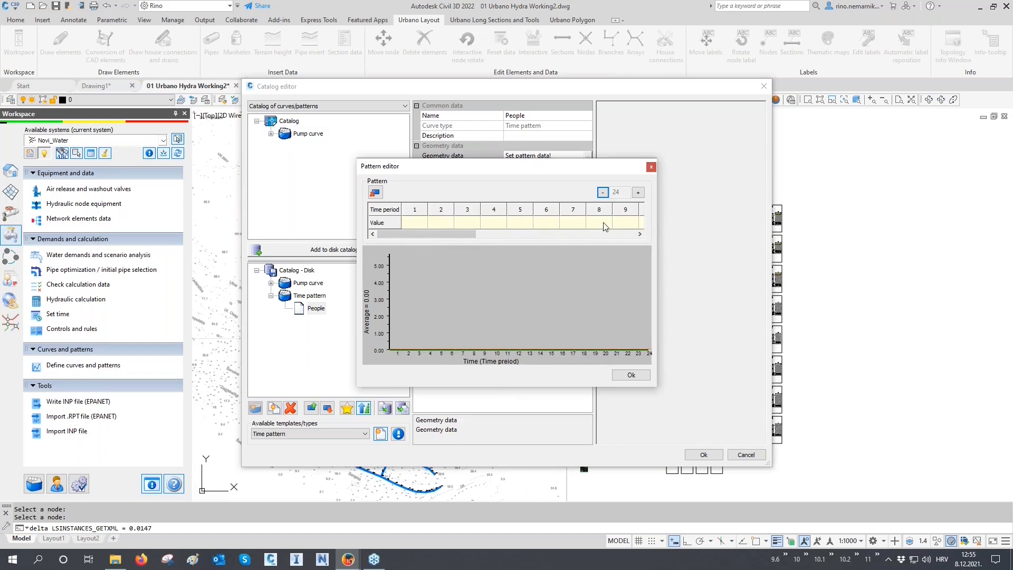
Set the values of time periods 1 to 5 to 0.5, 0.6, 0.7, 0.8 and 0.9.
left_click(418, 224)
type("0.5")
left_click(445, 224)
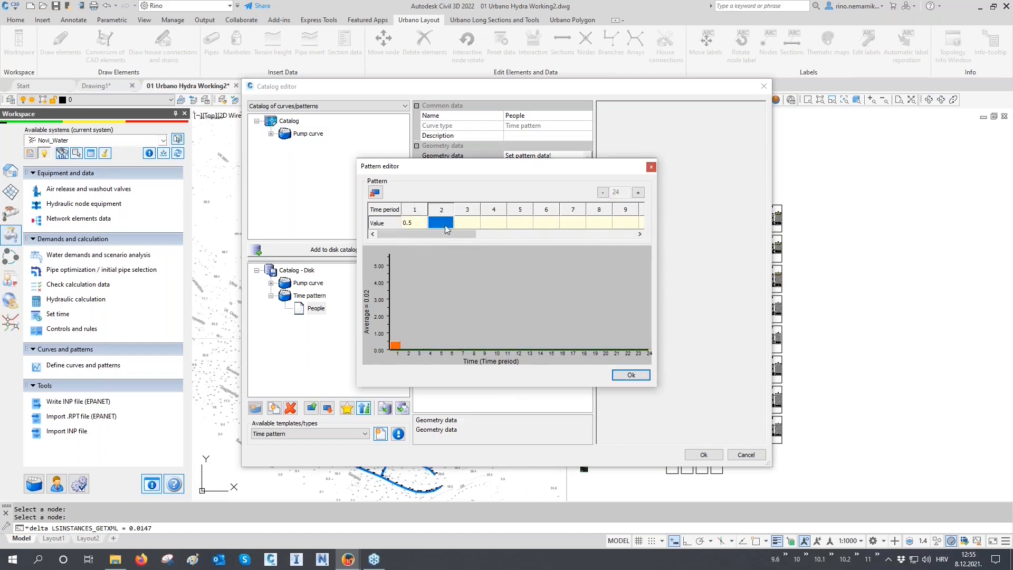
left_click(447, 226)
double_click(467, 223)
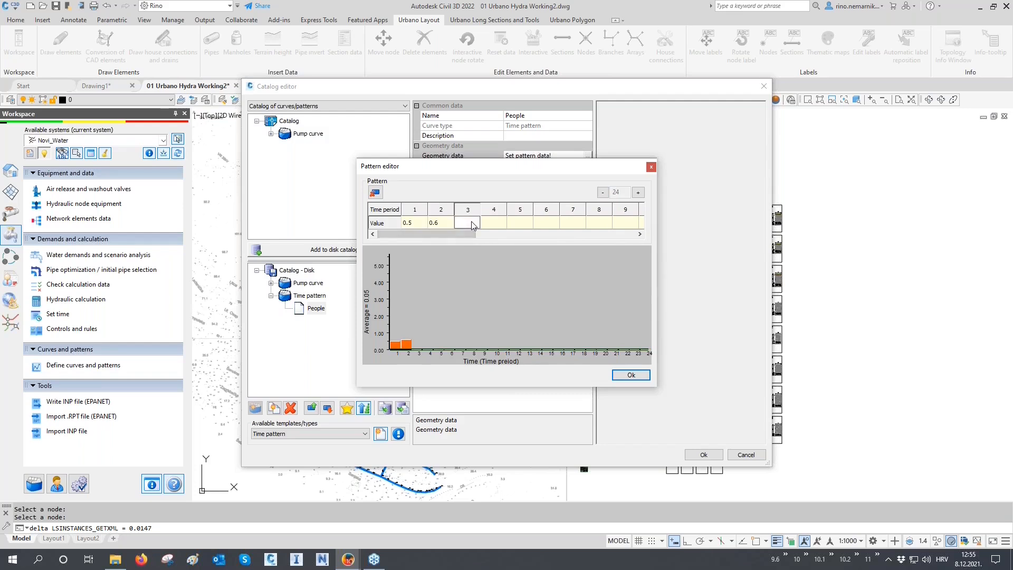
left_click(500, 225)
left_click(501, 226)
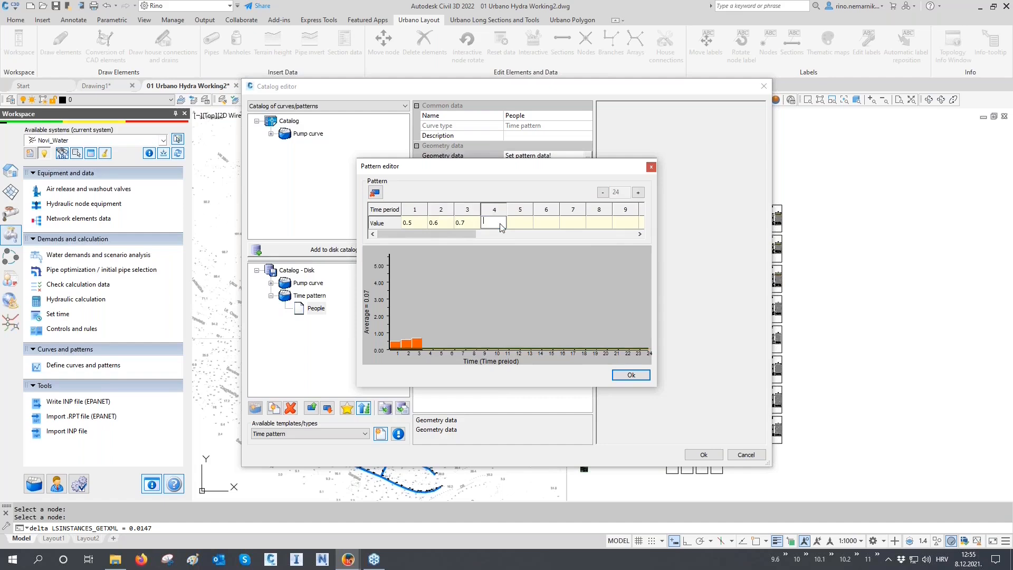
left_click(517, 226)
left_click(517, 227)
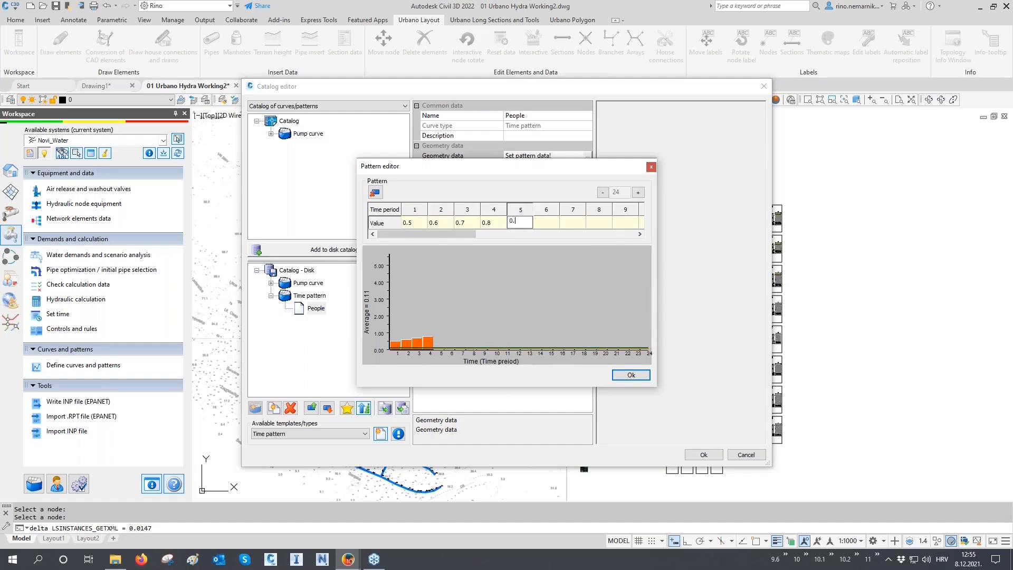
type("0.9")
Set the values of time periods 6, 7 and 8 to 1, 1.1 and 1.2.
double_click(551, 229)
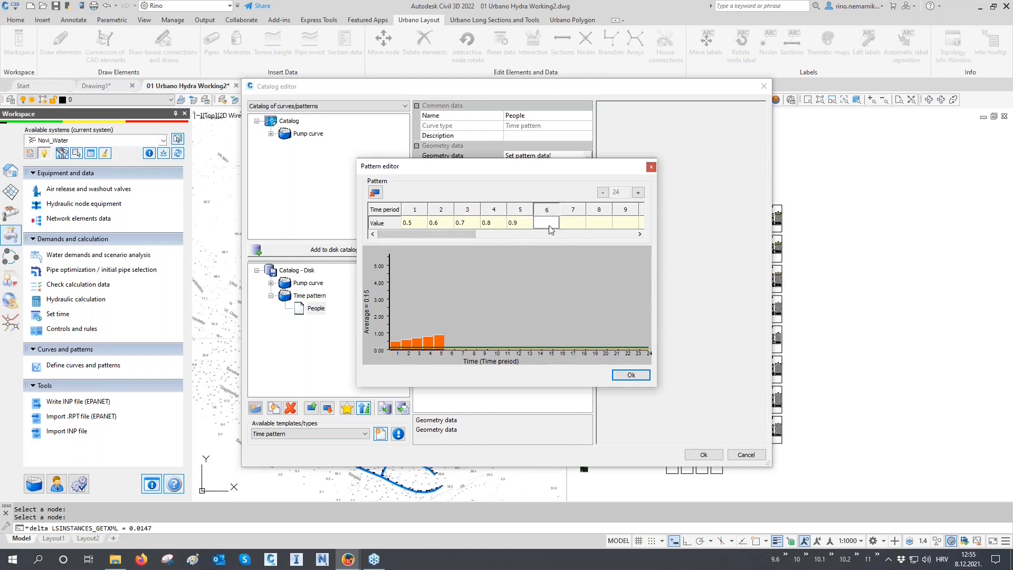
type("1")
double_click(577, 227)
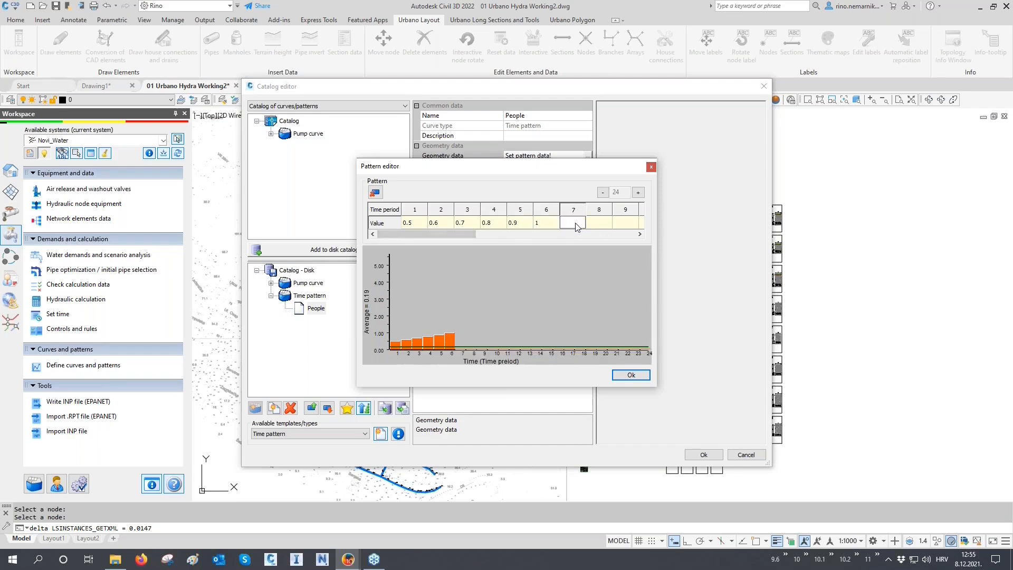
type("1.1")
double_click(595, 226)
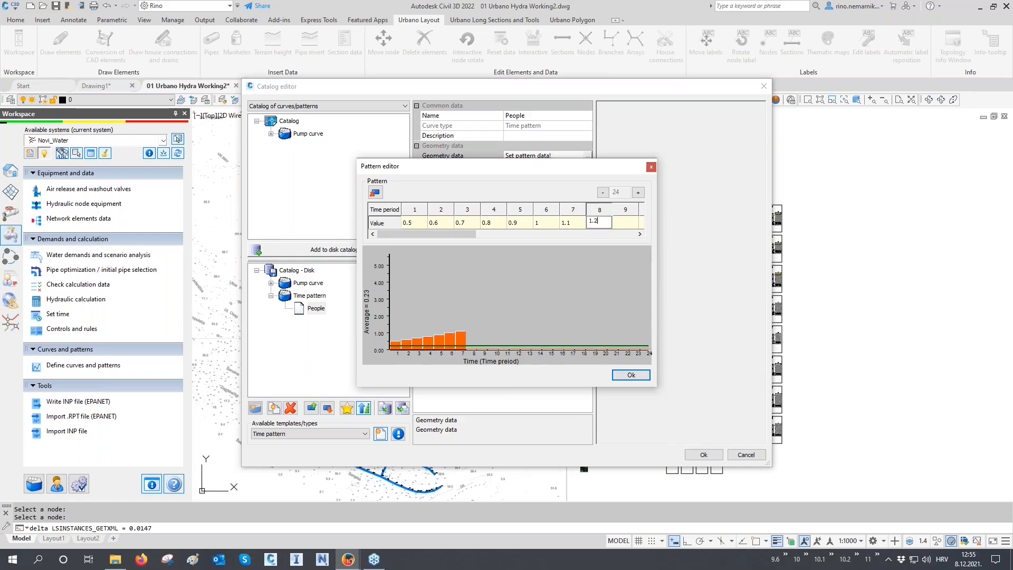
Set the values of time periods 9 to 13 to 1.1, 1, 1.1, 1.2 and 1.3.
left_click(623, 227)
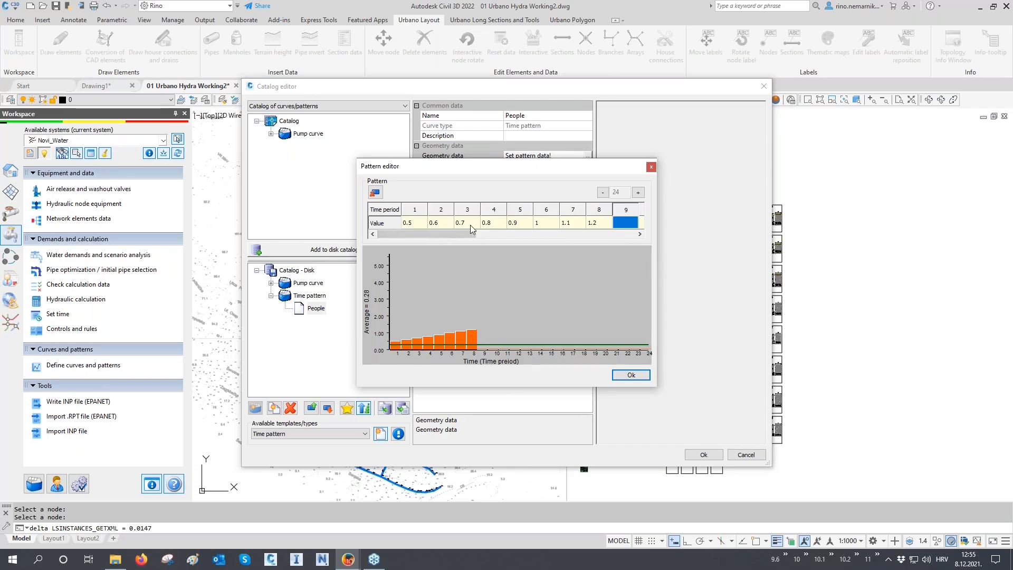
left_click_drag(469, 238, 502, 241)
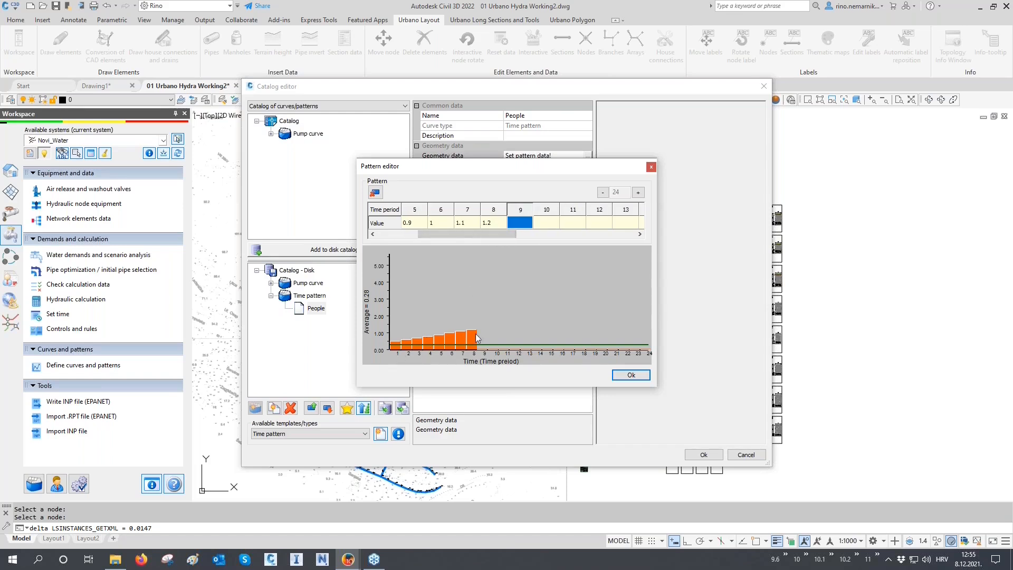
left_click(518, 226)
left_click(546, 226)
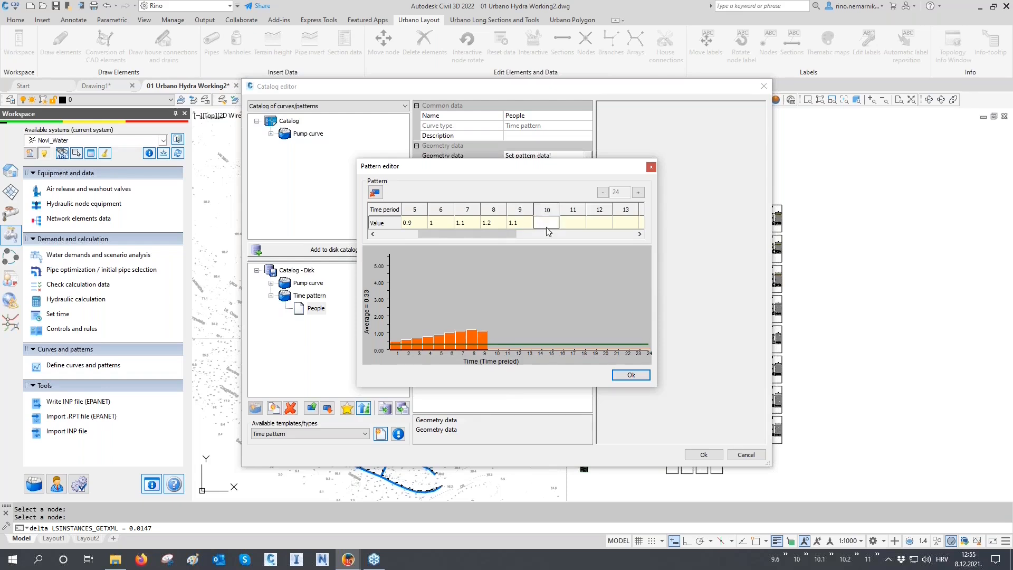
left_click(574, 225)
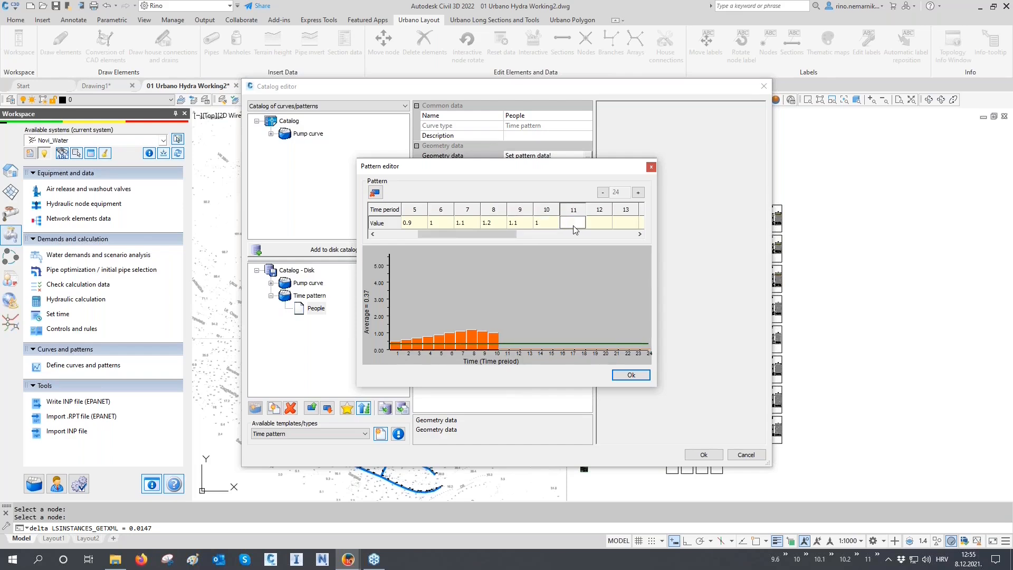
left_click(599, 222)
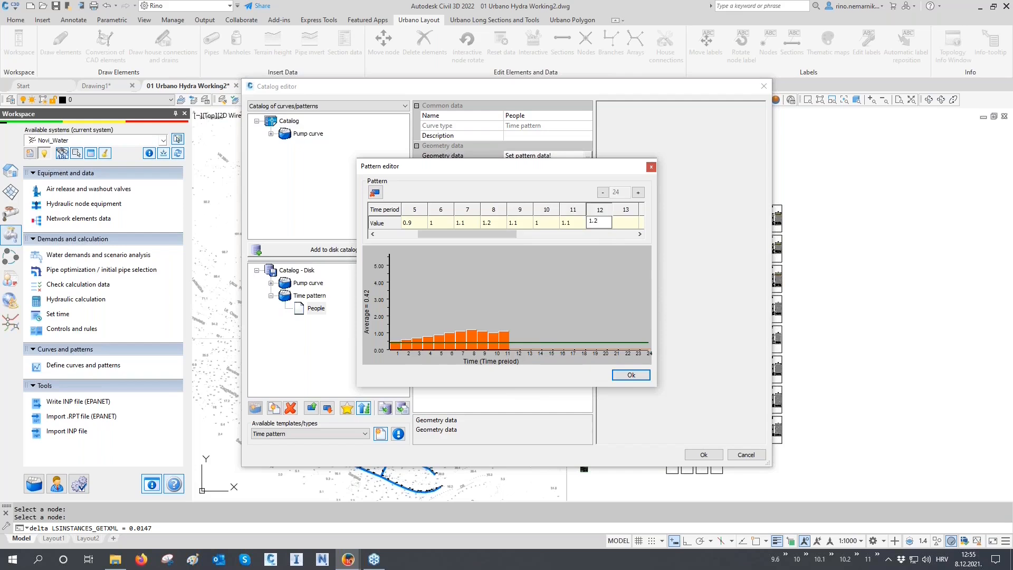
left_click(627, 224)
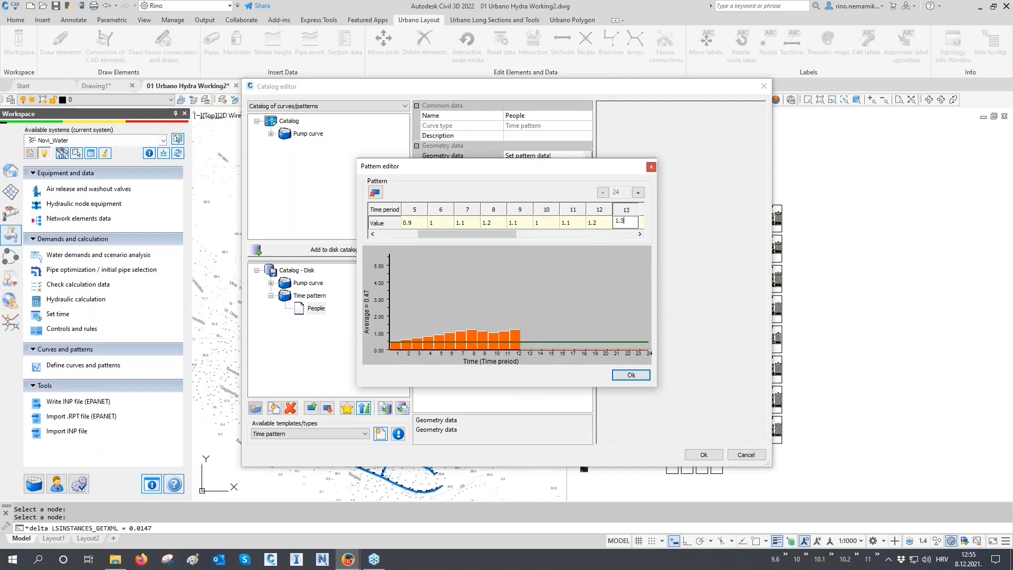
left_click(607, 227)
Set the values of time periods 14 to 17 to 1.2, 1.3, 1.4 and 1.5.
left_click(641, 235)
left_click(640, 235)
left_click(640, 235)
left_click(640, 235)
left_click(640, 234)
left_click(521, 222)
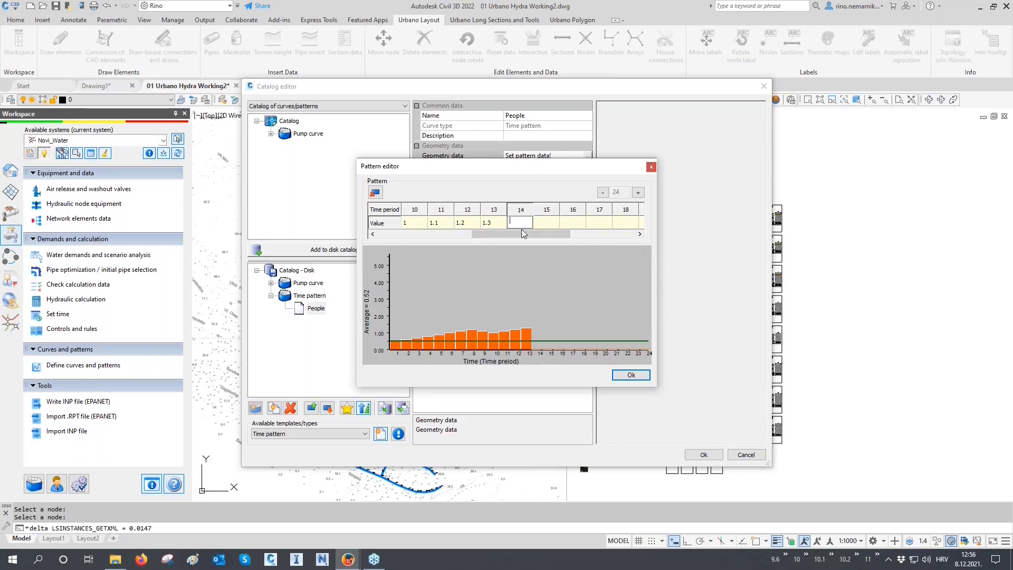
left_click(553, 225)
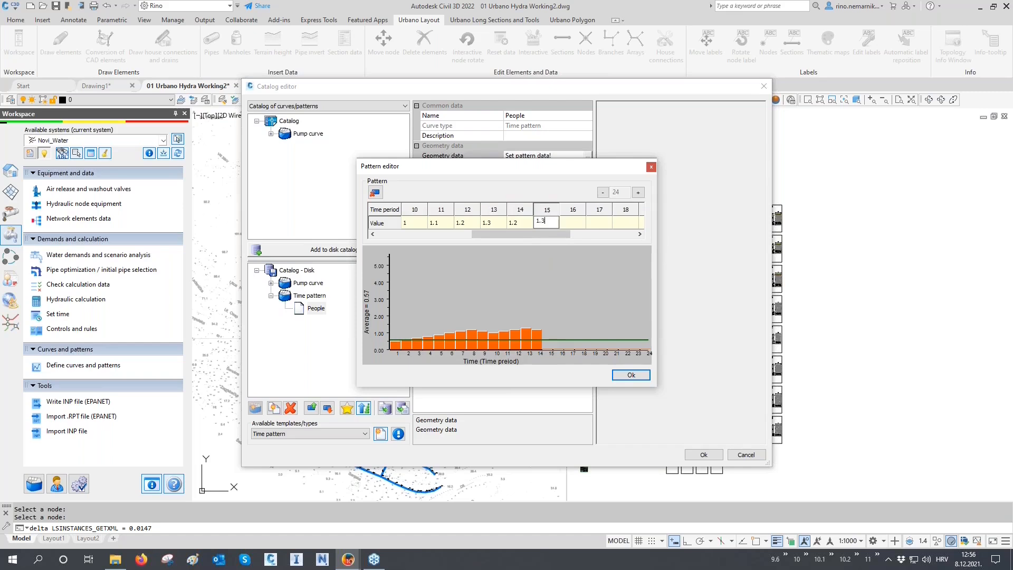
left_click(573, 223)
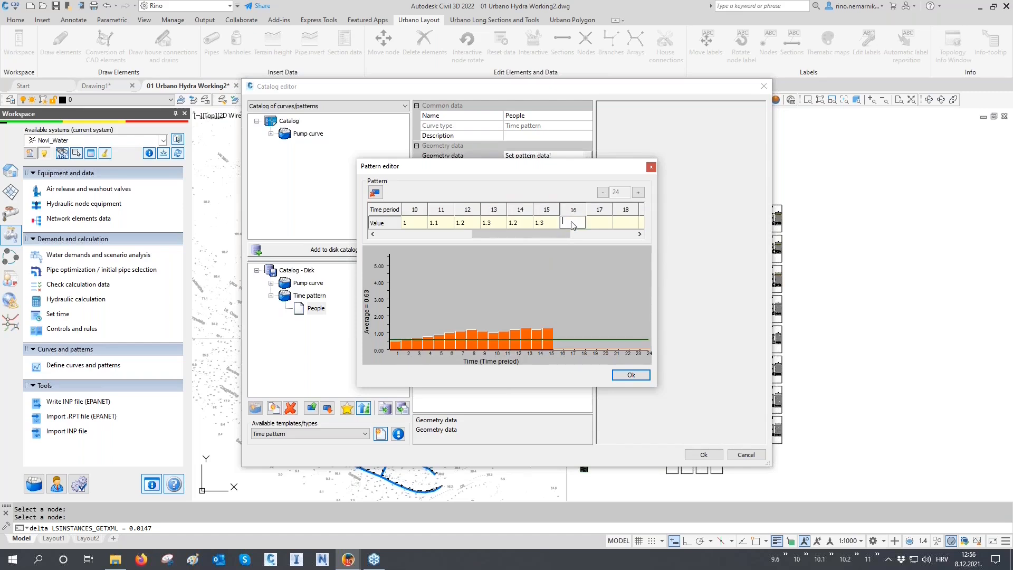
key("Tab")
left_click(599, 223)
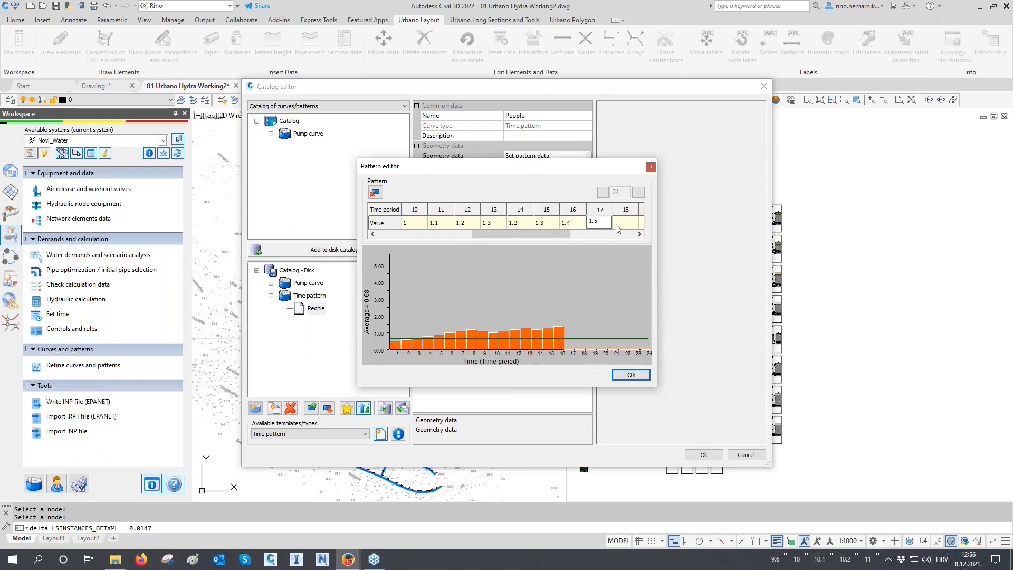
left_click(617, 226)
Set the values of time periods 18 to 21 to 1.4, 1.3, 1.3 and 1.2.
left_click_drag(564, 237, 609, 239)
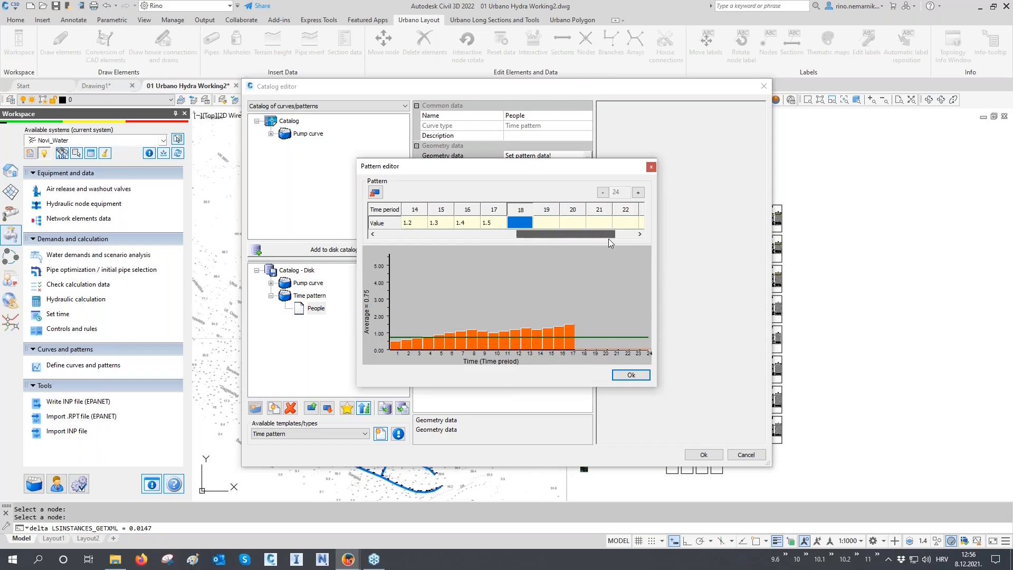
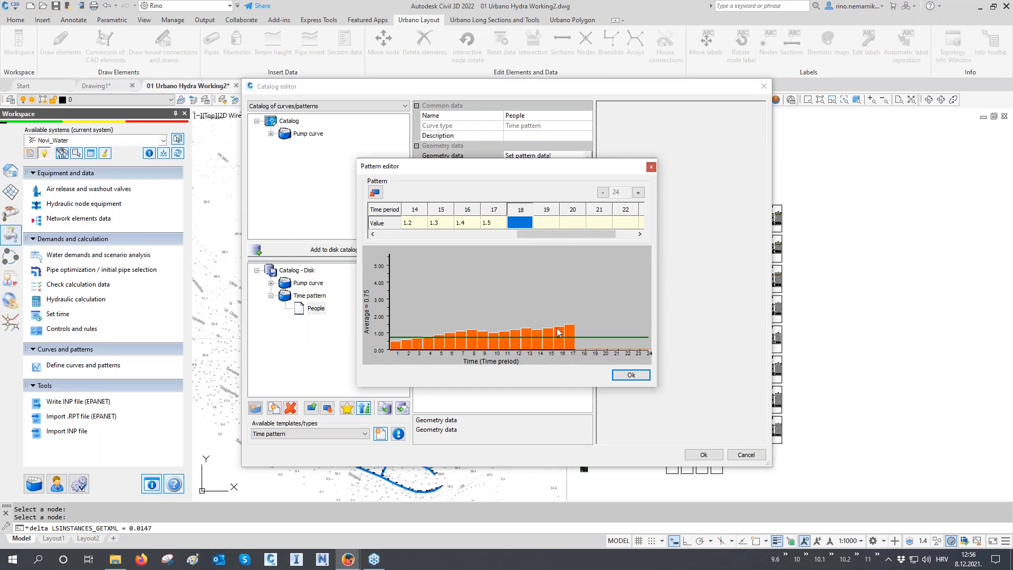
left_click(519, 223)
type("1.4")
left_click(545, 224)
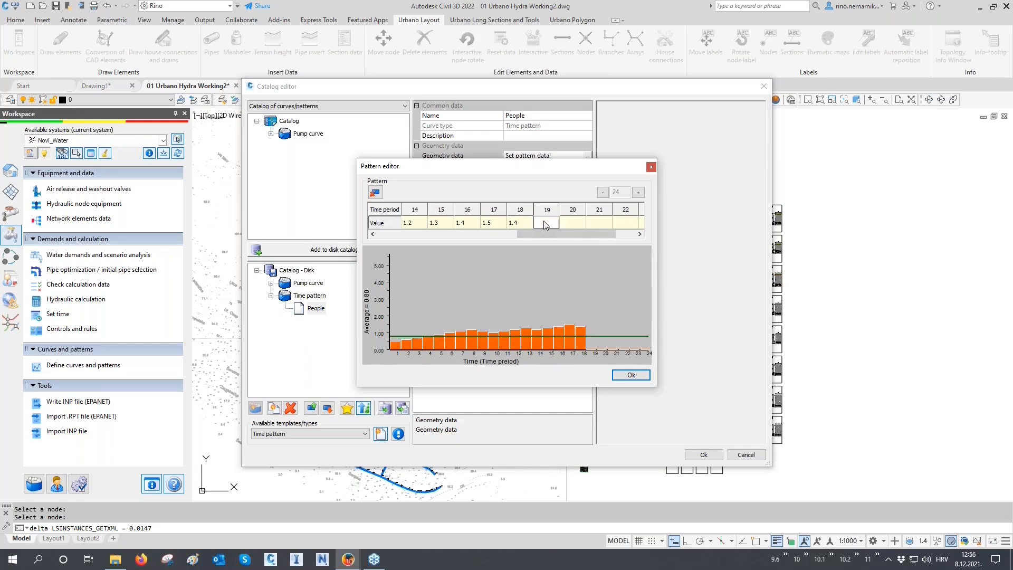
left_click(580, 223)
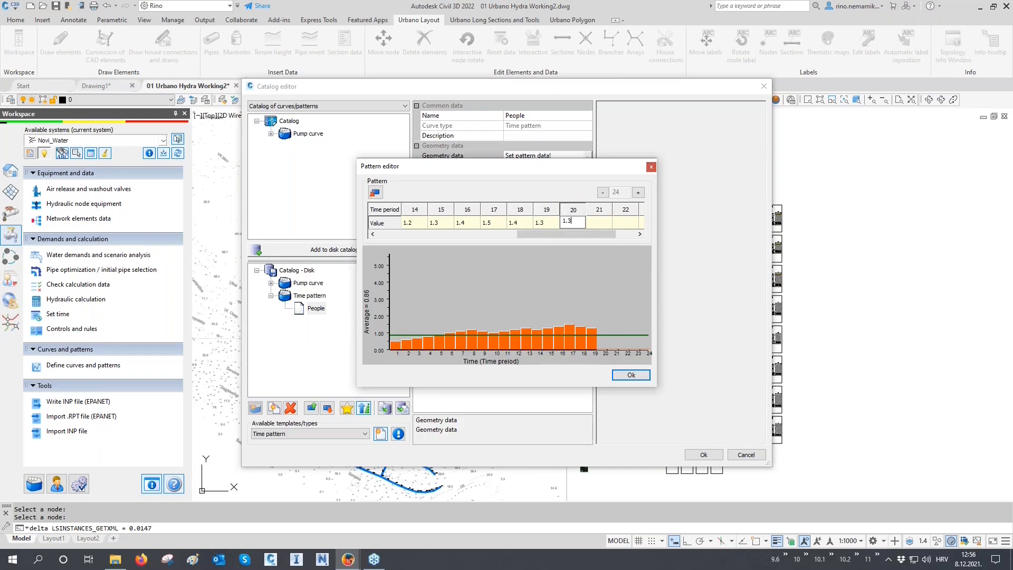
left_click(595, 224)
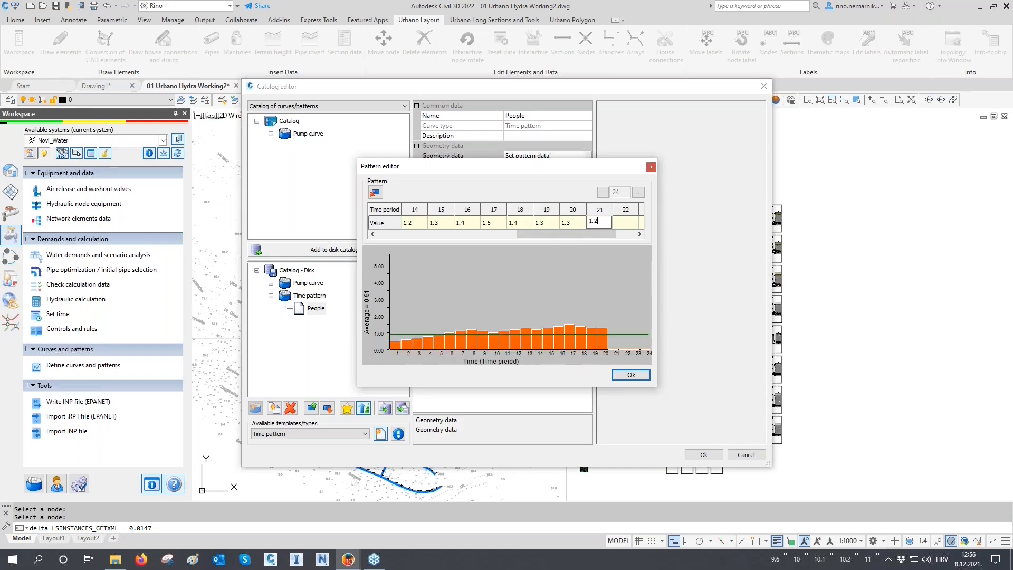
left_click(624, 226)
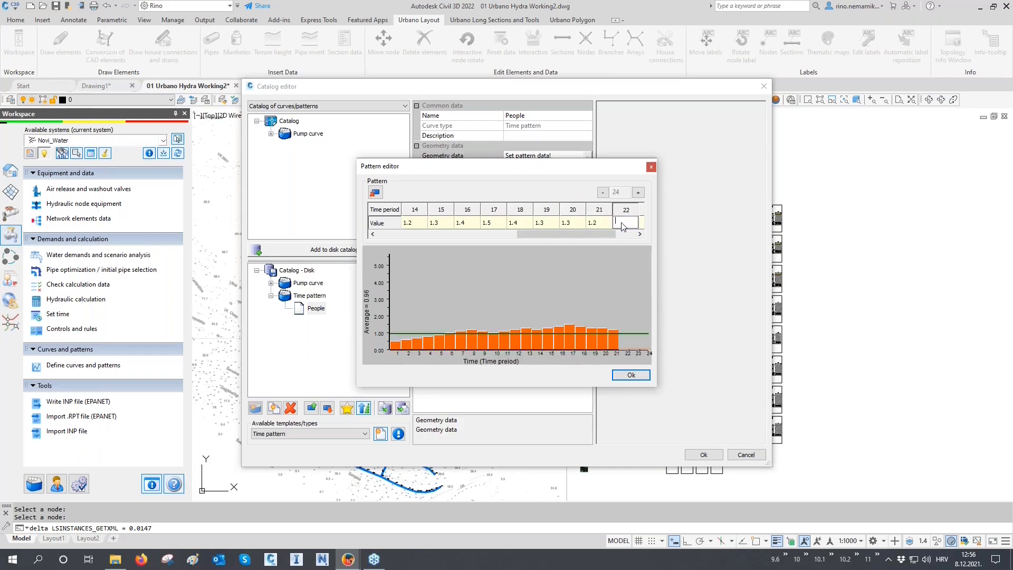
Set the values of time periods 22, 23 and 24 to 1, 0.8 and 0.6, and confirm the People pattern.
left_click_drag(597, 232, 617, 233)
left_click(598, 224)
type("0.8")
left_click(620, 224)
type("0")
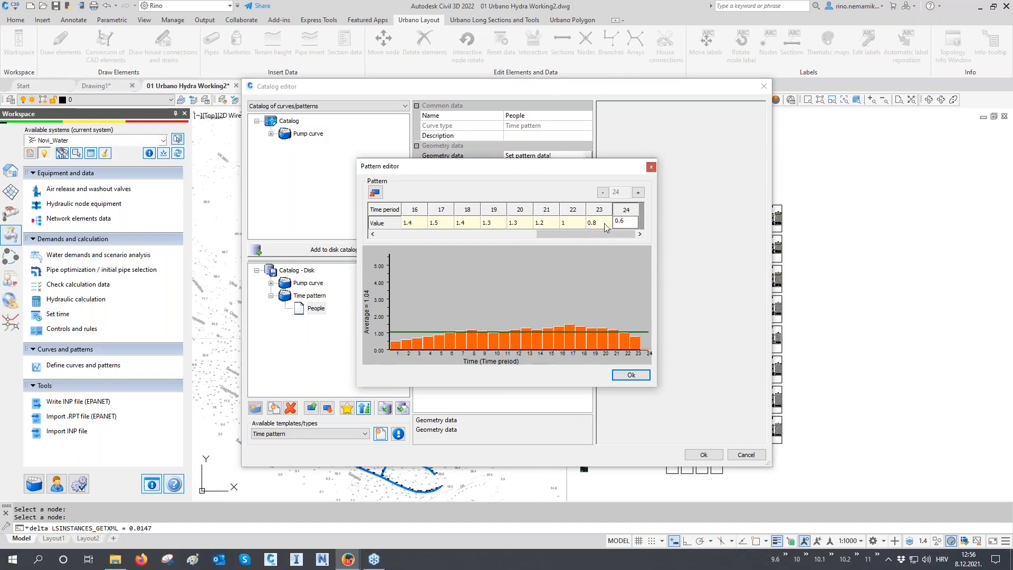
type(".6")
left_click(606, 227)
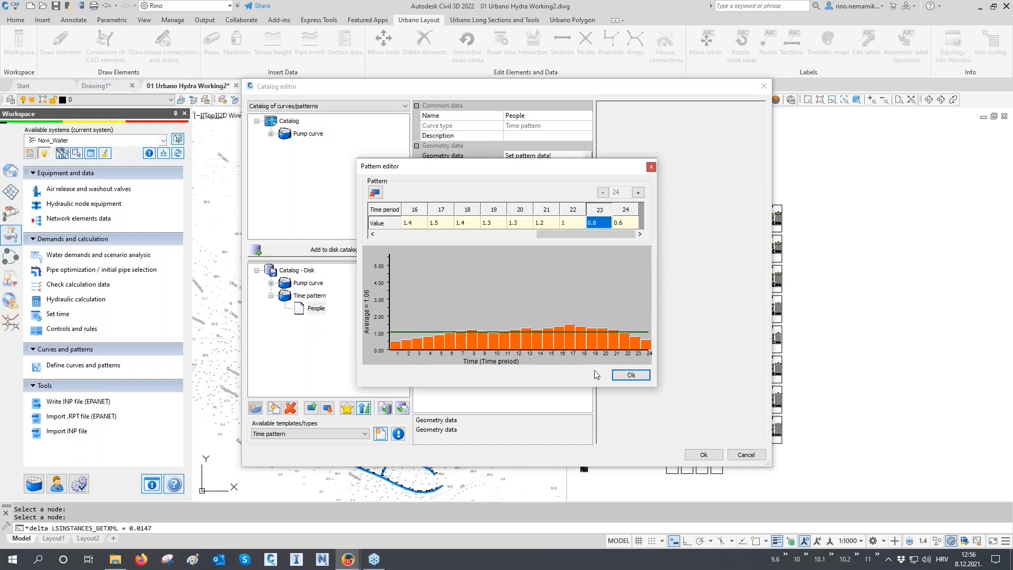
left_click(623, 374)
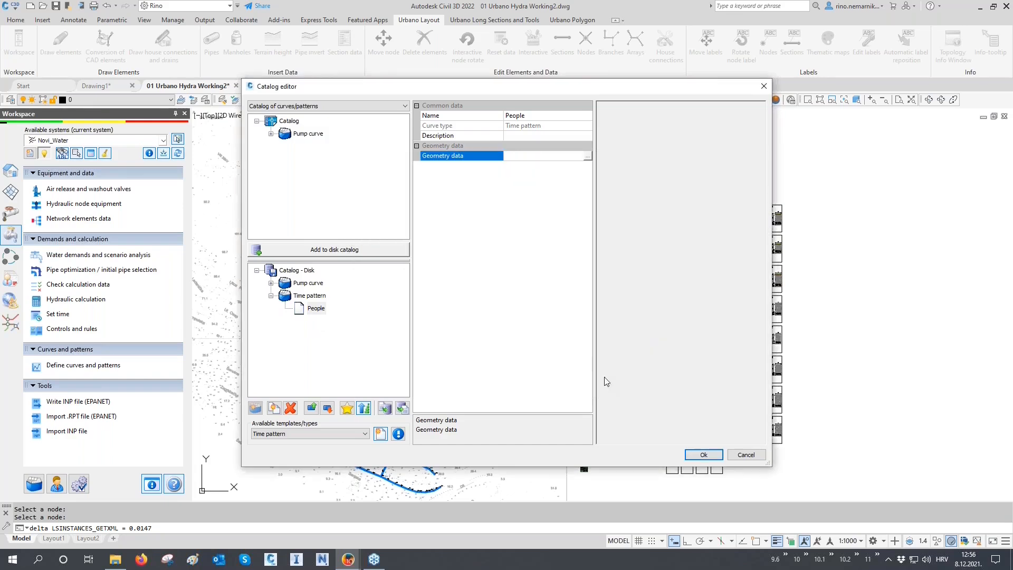
Add a second time pattern to the disk catalog and name it Fire.
left_click(317, 300)
left_click(380, 434)
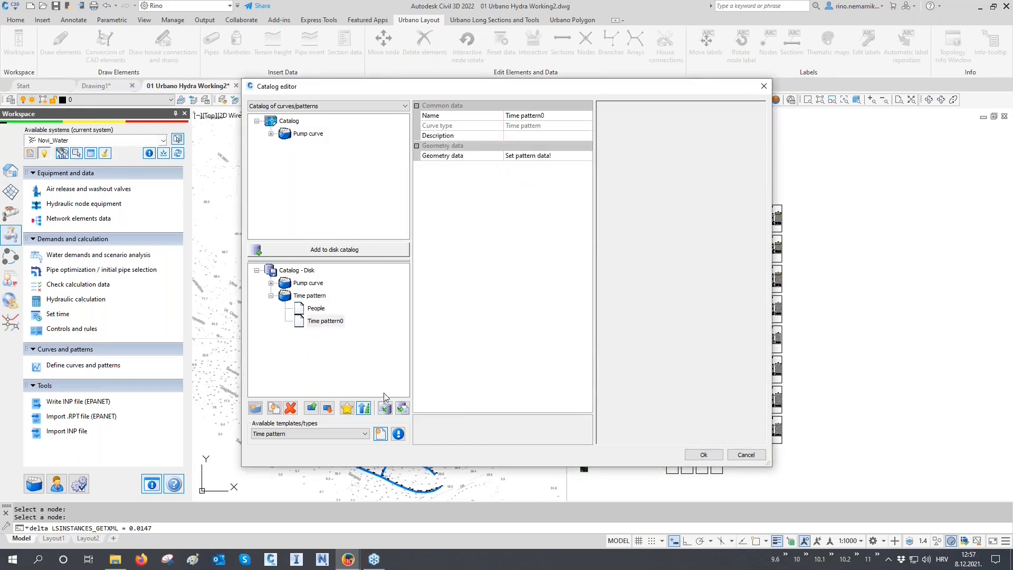
left_click(452, 117)
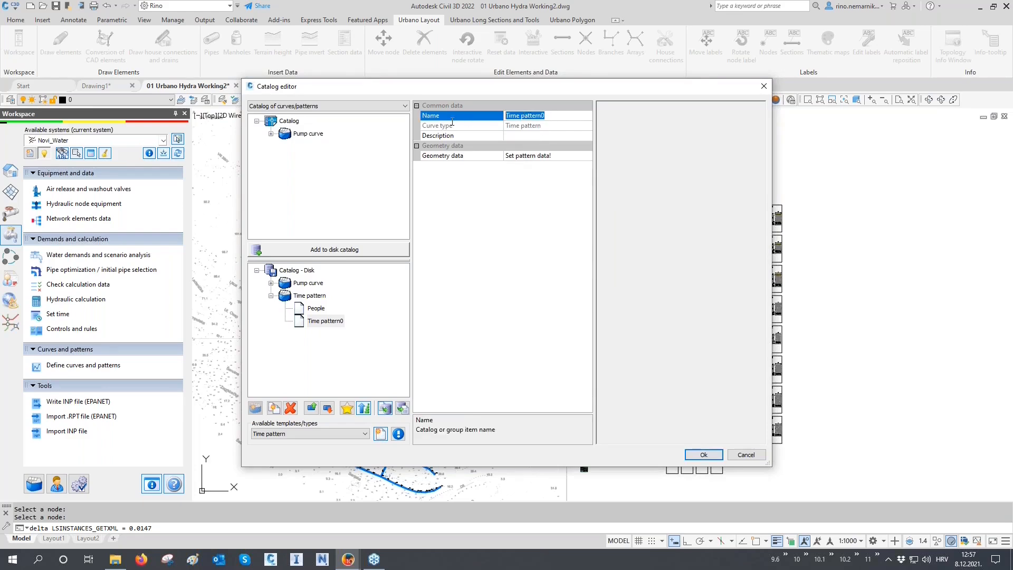
type("Fire")
Set time periods 17 and 18 of the Fire pattern to 1, then confirm the pattern and the catalog.
left_click(569, 156)
left_click(569, 156)
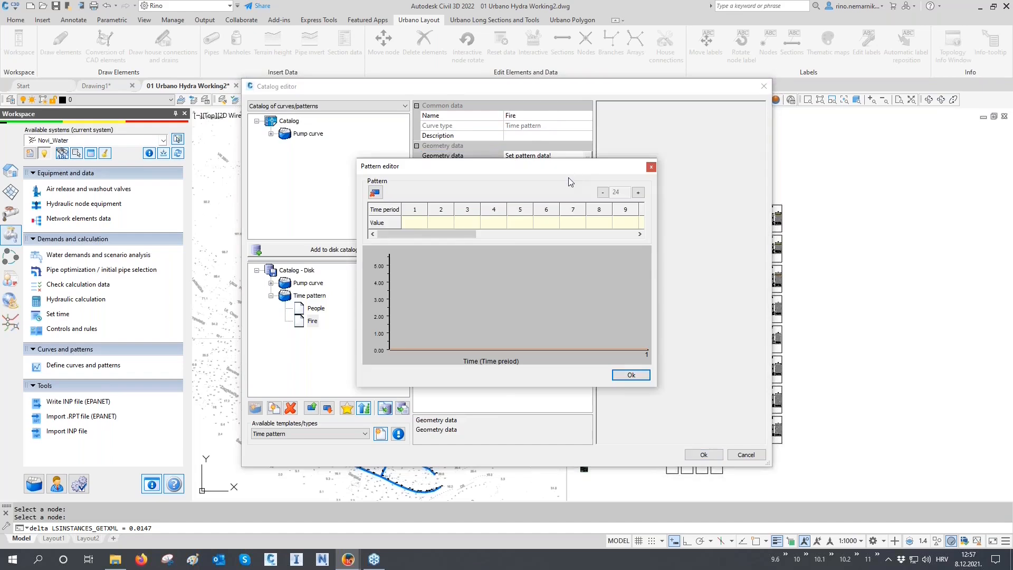
left_click_drag(469, 233, 554, 244)
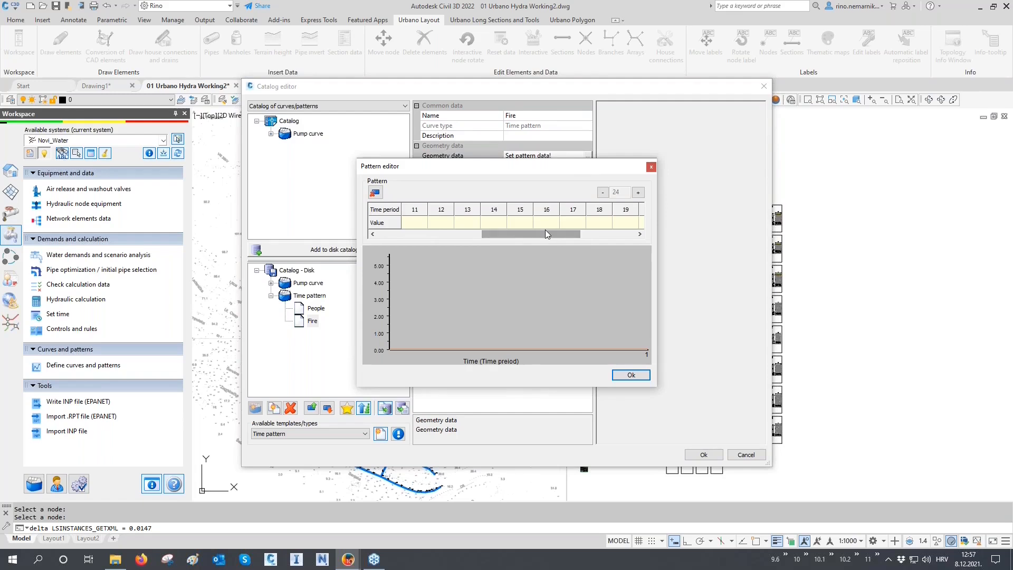
double_click(569, 224)
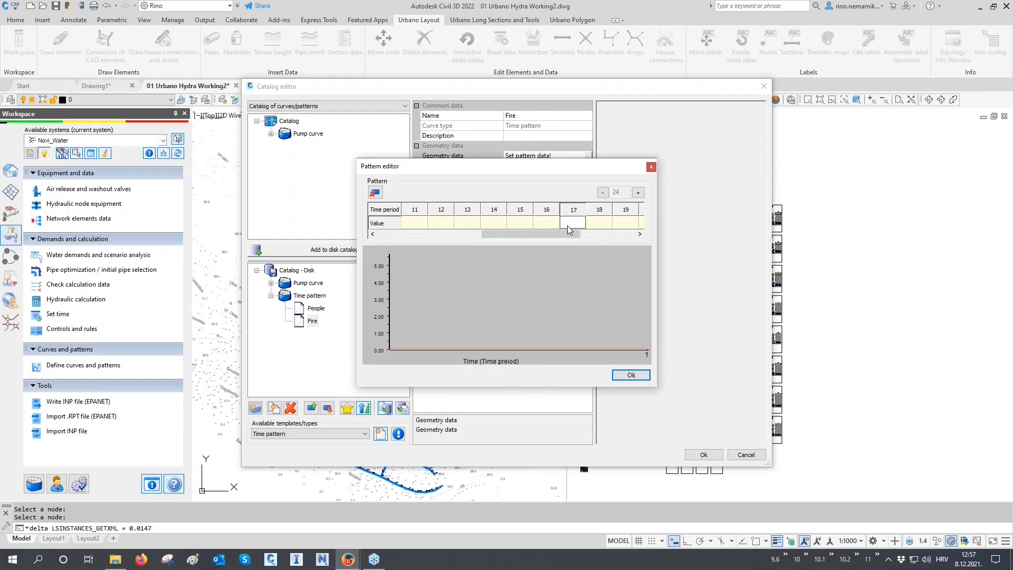
type("1")
double_click(600, 225)
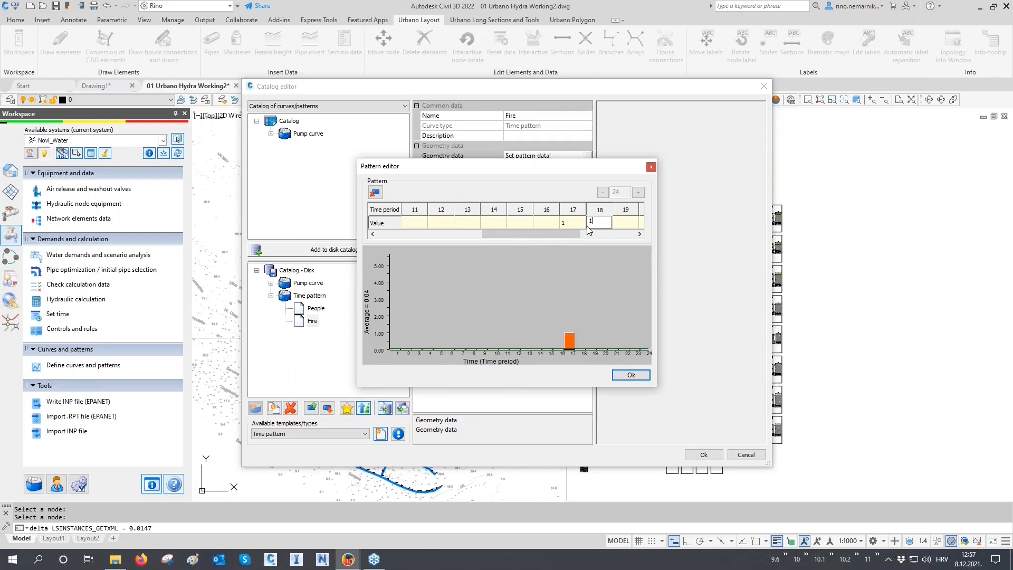
left_click(579, 225)
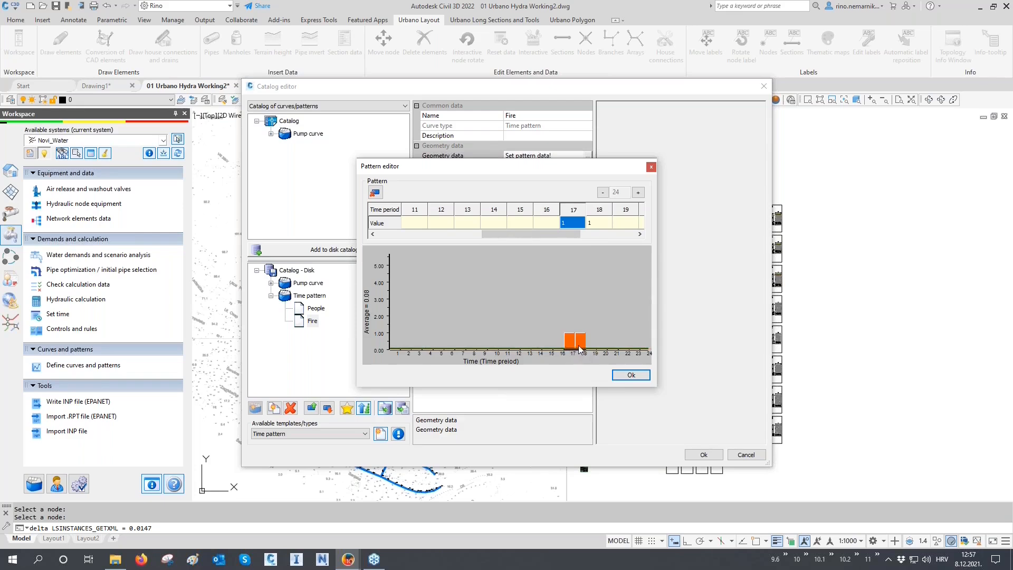
left_click(619, 375)
left_click(704, 454)
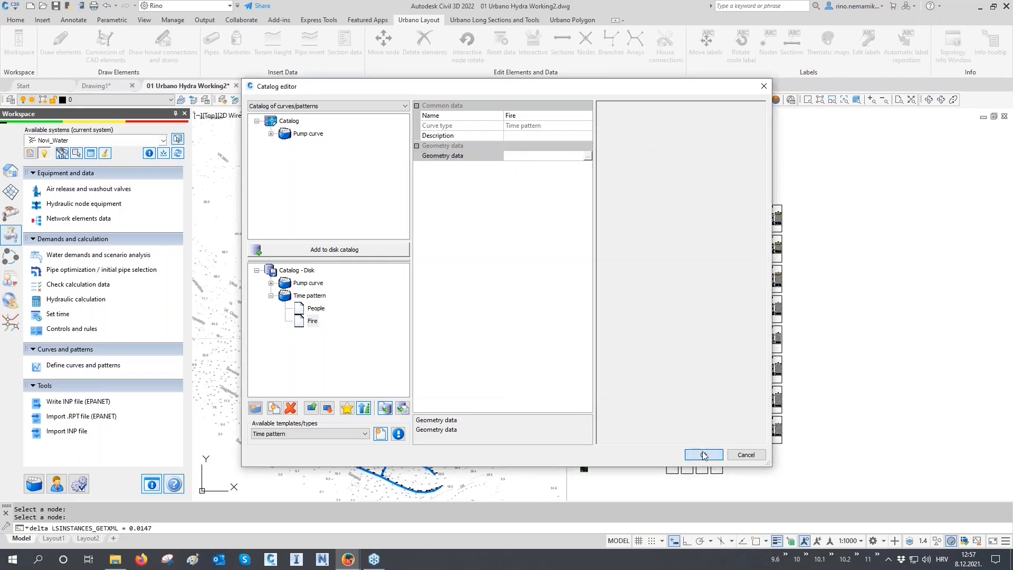
Open the water demands and scenario analysis and narrow its window so the pipe network stays in view.
middle_click_drag(405, 417, 351, 416)
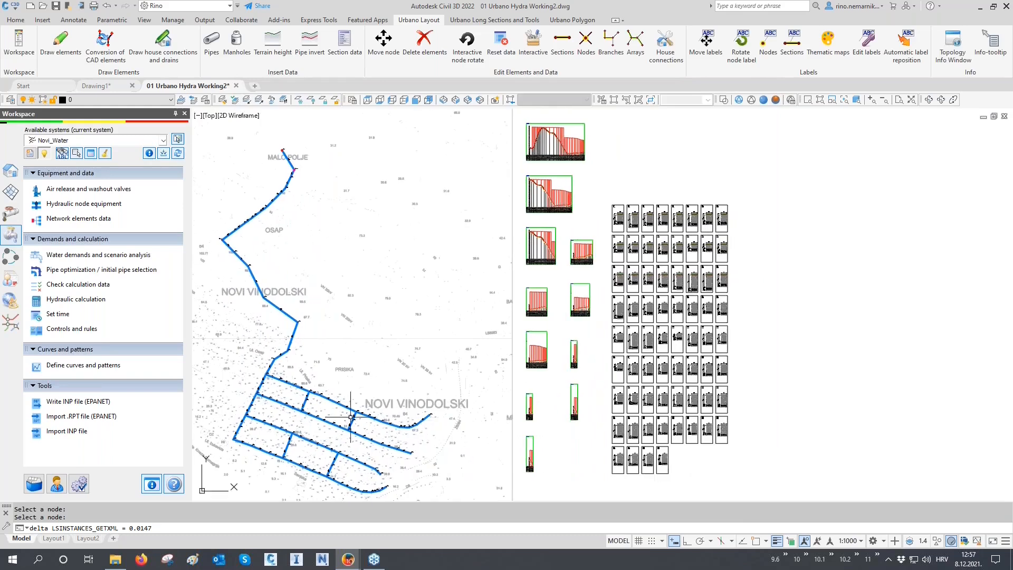
left_click(74, 256)
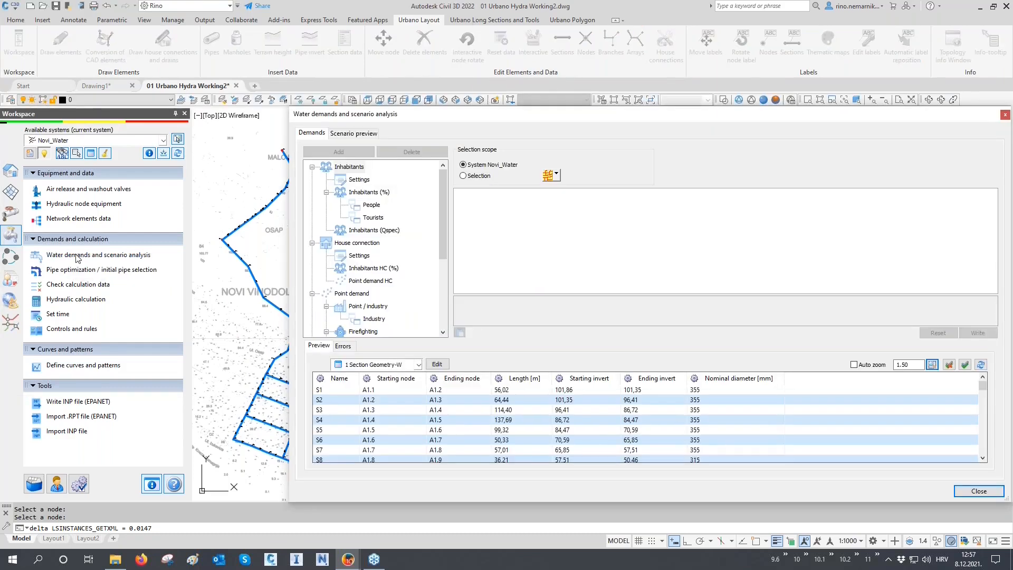
left_click_drag(297, 253, 544, 253)
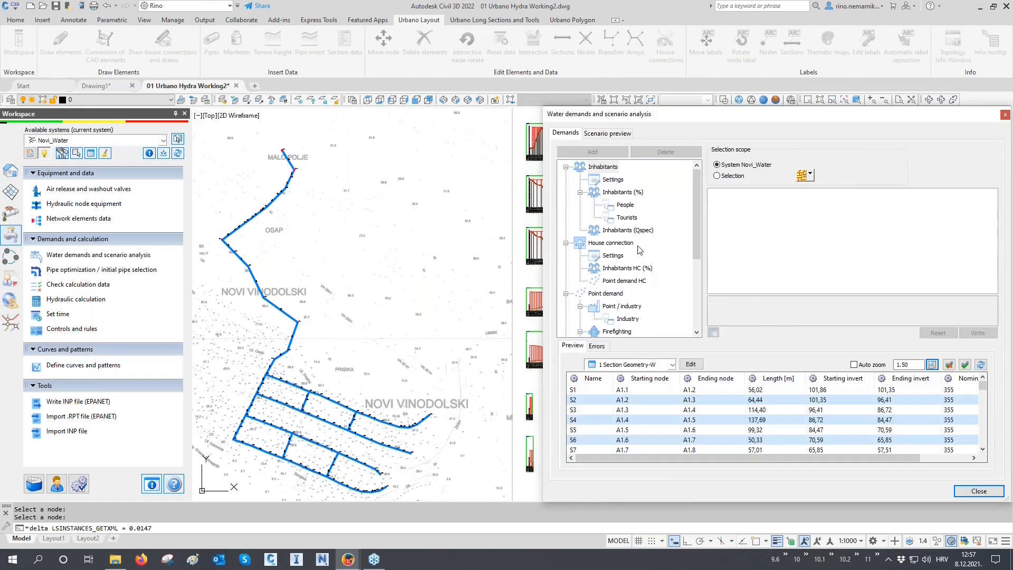
Assign the People time pattern to the People inhabitants demand.
left_click(628, 207)
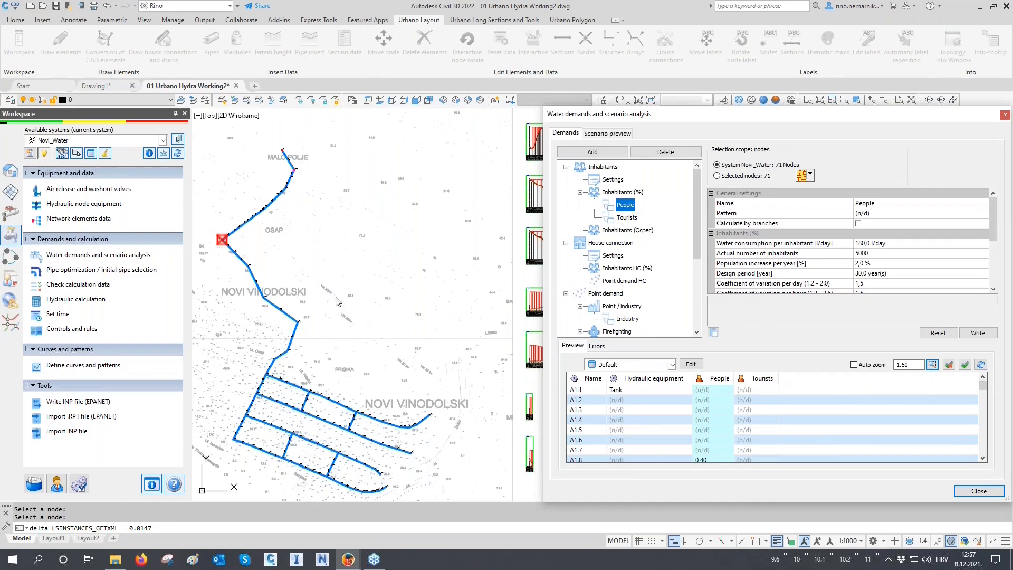
scroll(770, 268, "down", 1)
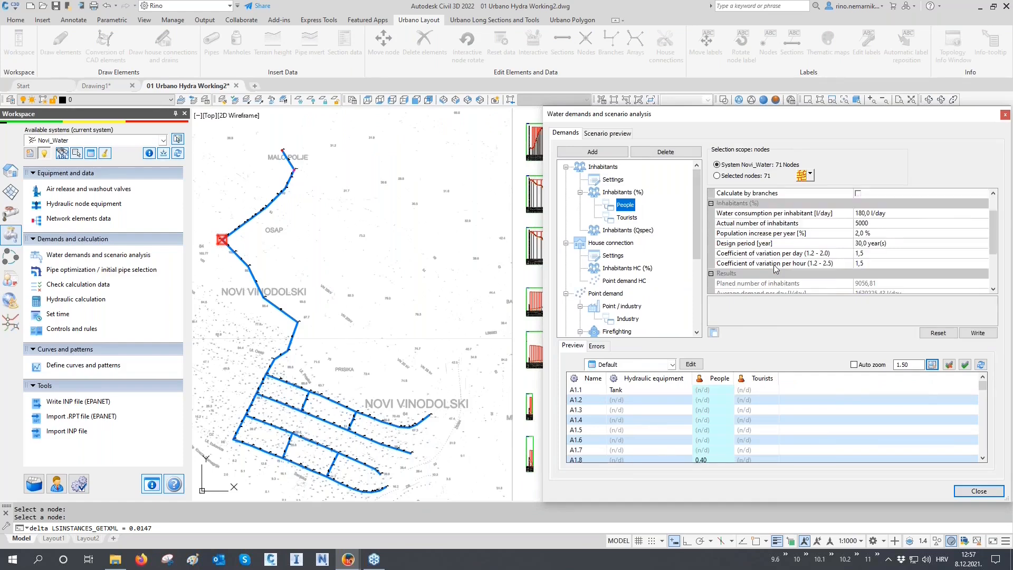
left_click(760, 269)
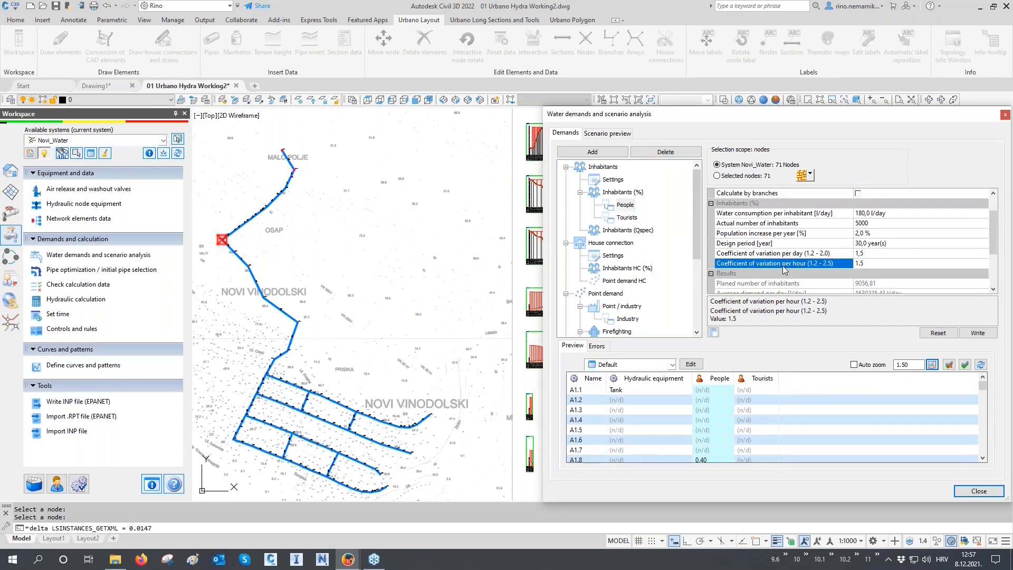
scroll(785, 270, "up", 1)
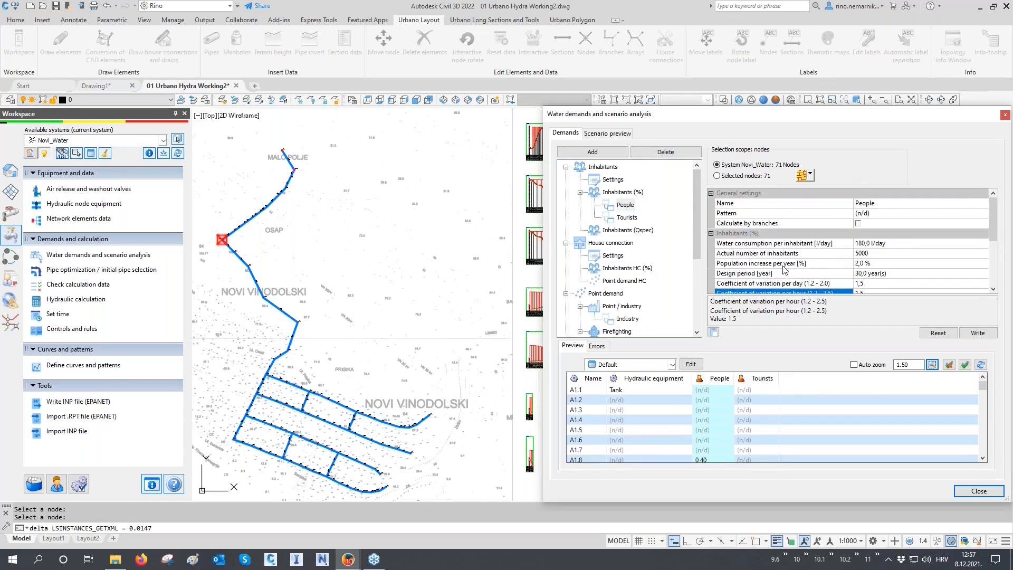
left_click(866, 213)
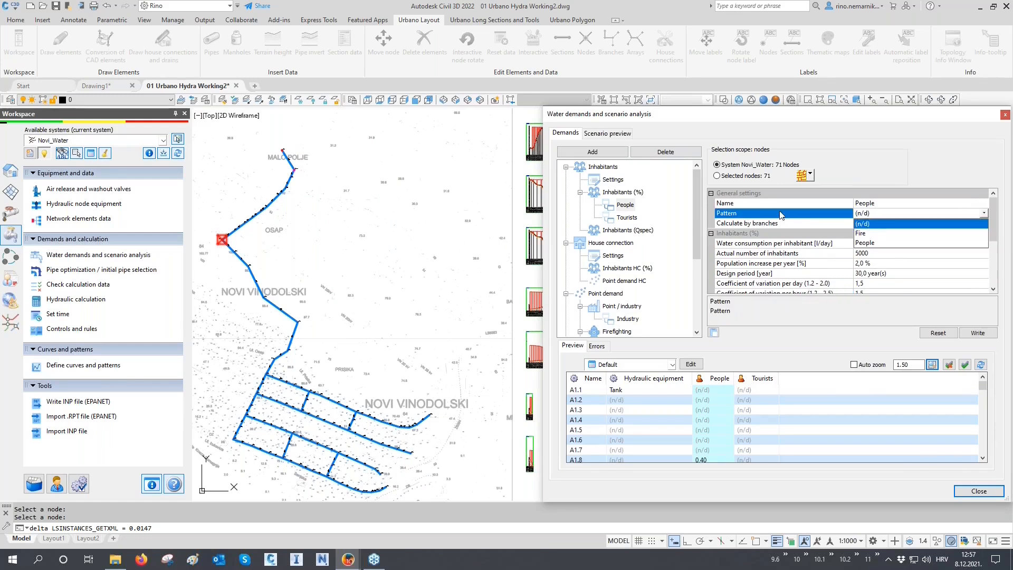
left_click(869, 242)
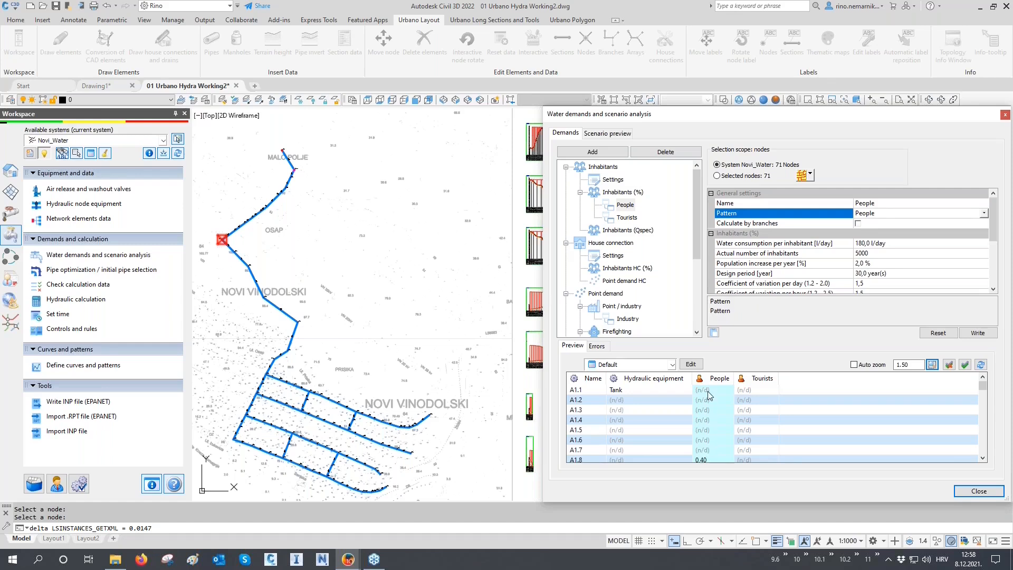
Limit the People demand's selection scope to the arrays of the lower street network, including the short cross connections.
mouse_move(710, 394)
scroll(798, 288, "down", 1)
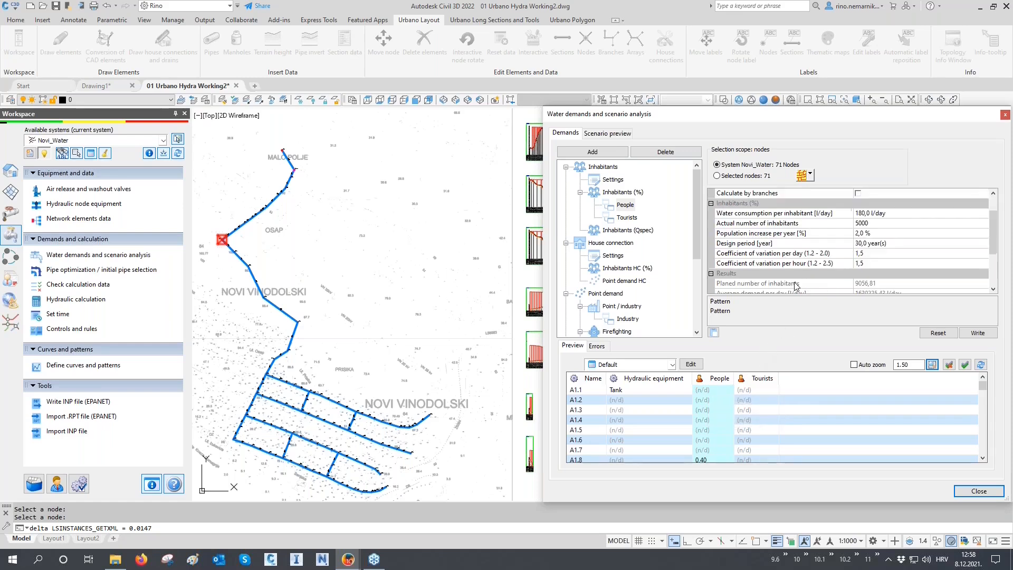
left_click(811, 173)
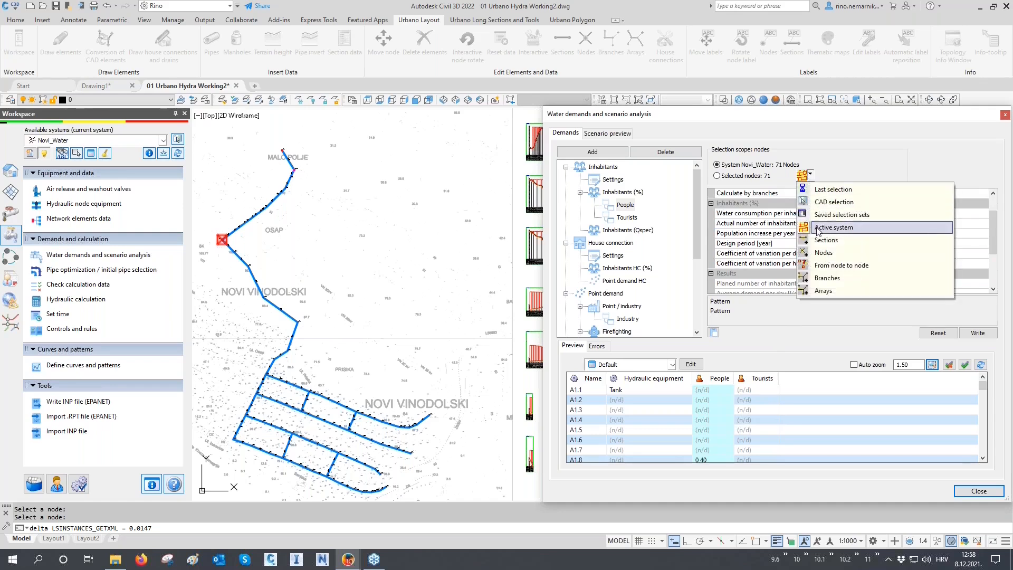
left_click(823, 291)
left_click(389, 417)
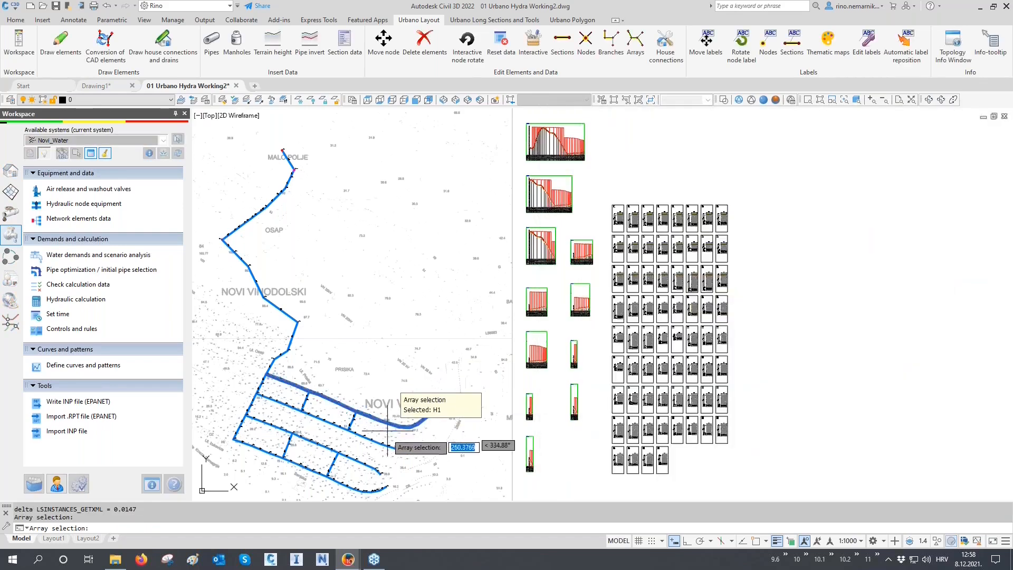
left_click(384, 438)
left_click(371, 459)
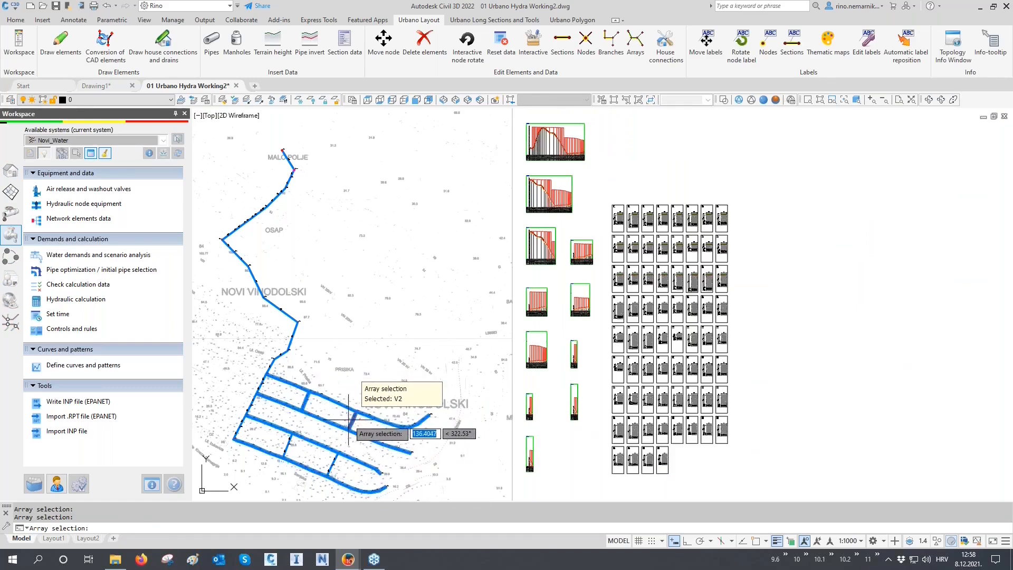
right_click(331, 460)
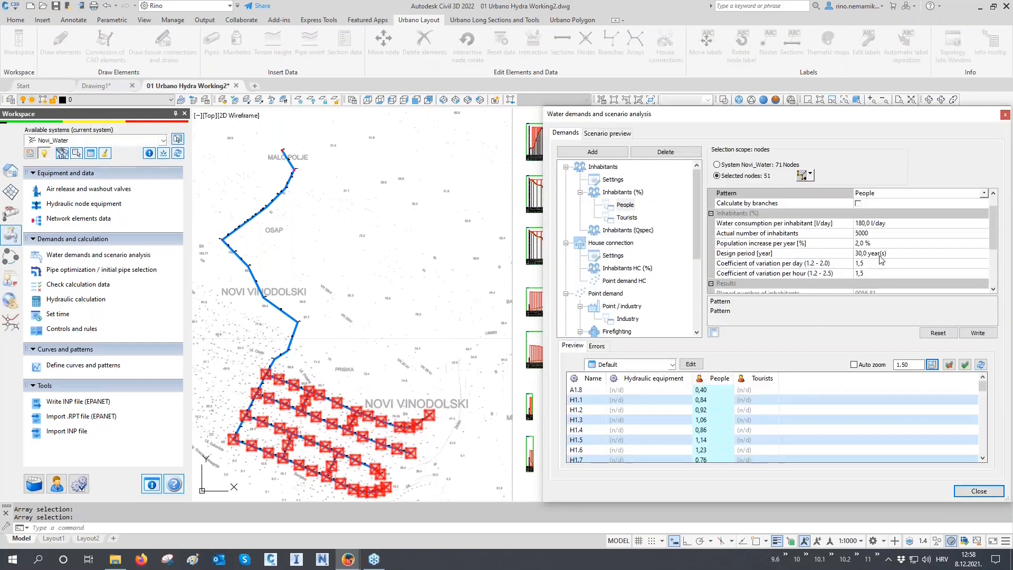
Set the People demand's coefficient of variation per hour to 1.0 and write it to the selected nodes.
left_click(848, 273)
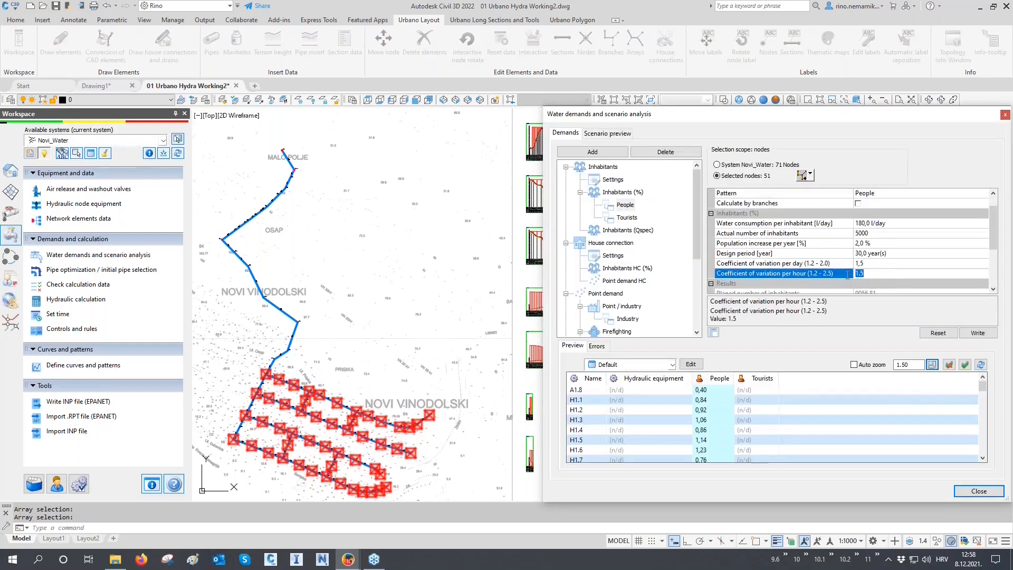
type("1")
left_click(970, 335)
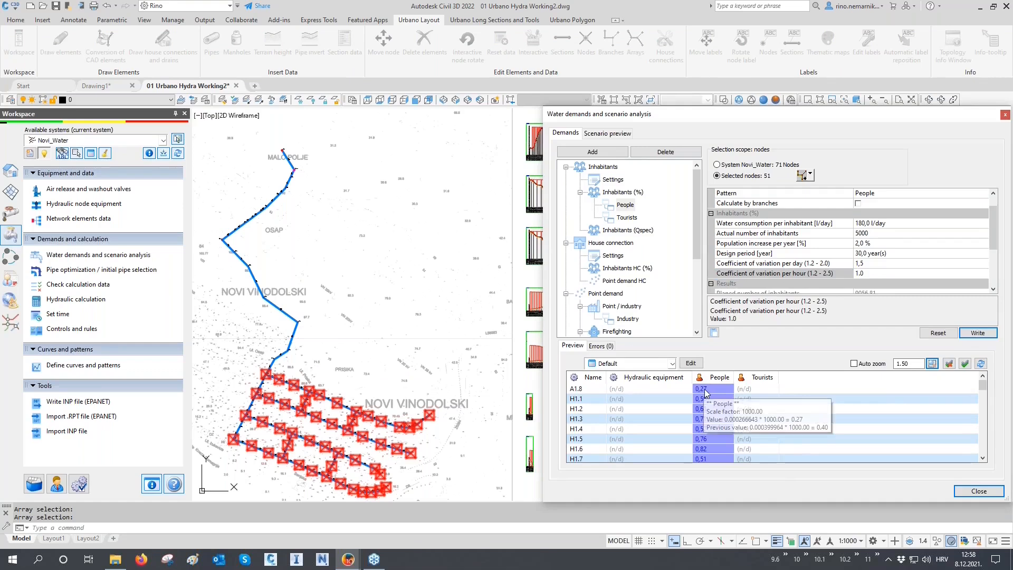
left_click(864, 273)
left_click_drag(864, 273, 852, 277)
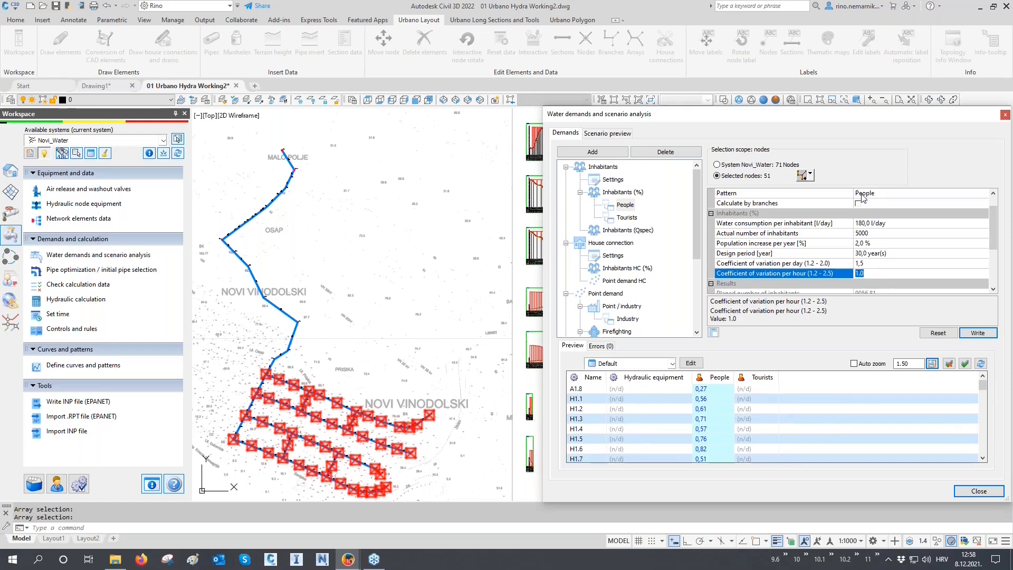
Assign the People time pattern to the Tourists inhabitants demand.
left_click(627, 217)
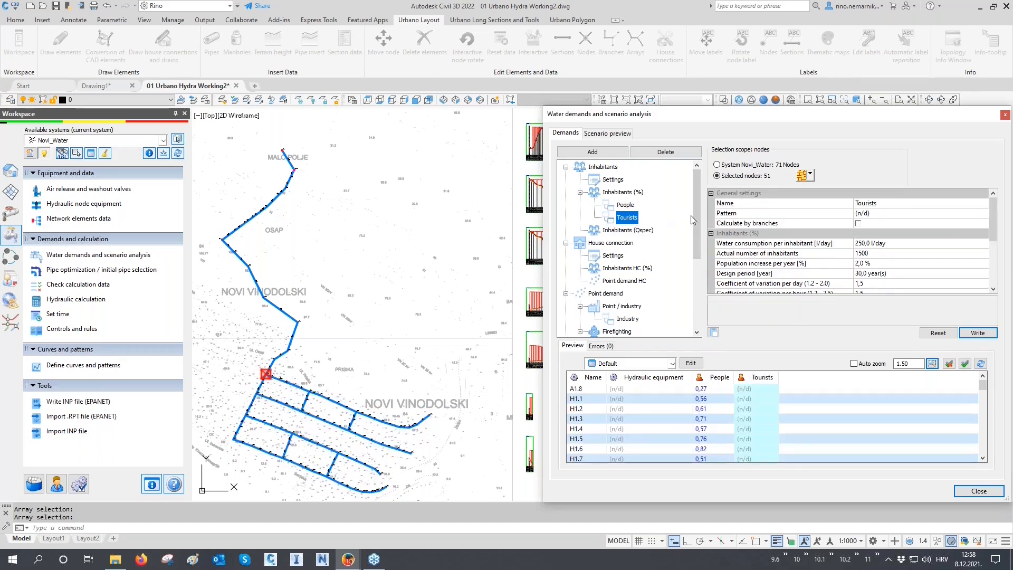
left_click(864, 214)
left_click(865, 244)
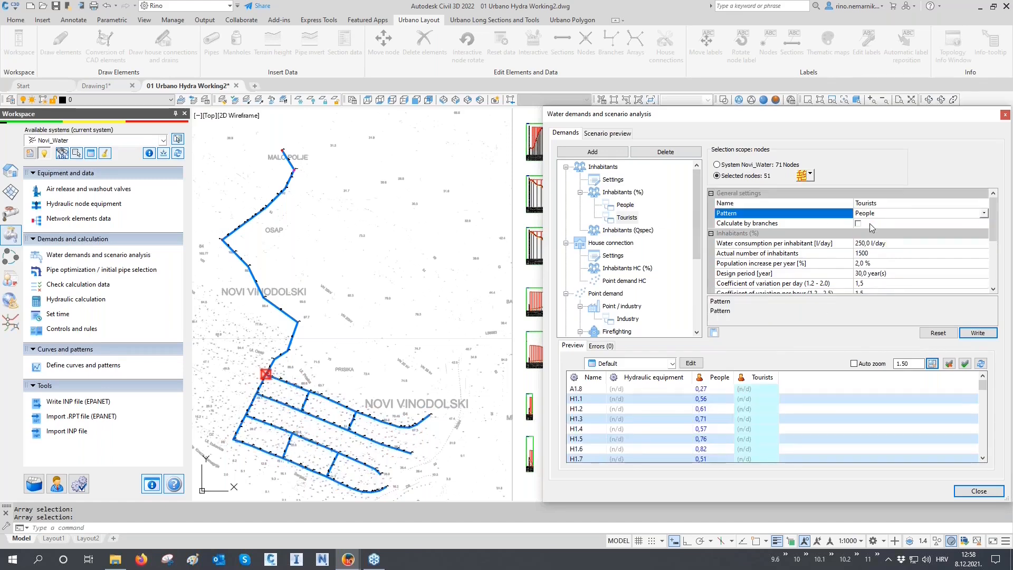
Limit the Tourists demand's selection scope to the two lowest street arrays and the short cross connections between them.
left_click(811, 174)
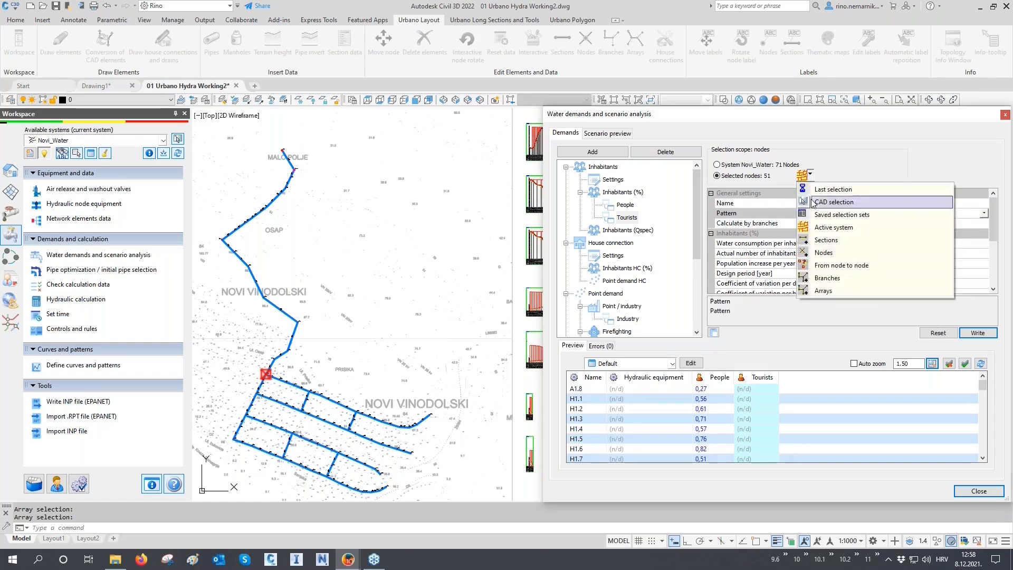
left_click(831, 289)
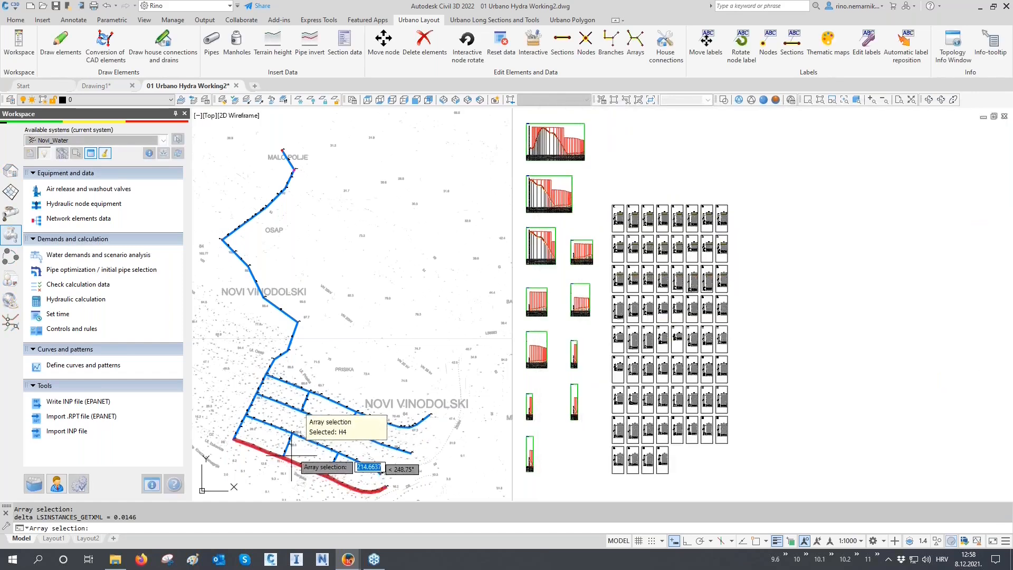
left_click(303, 441)
left_click(294, 461)
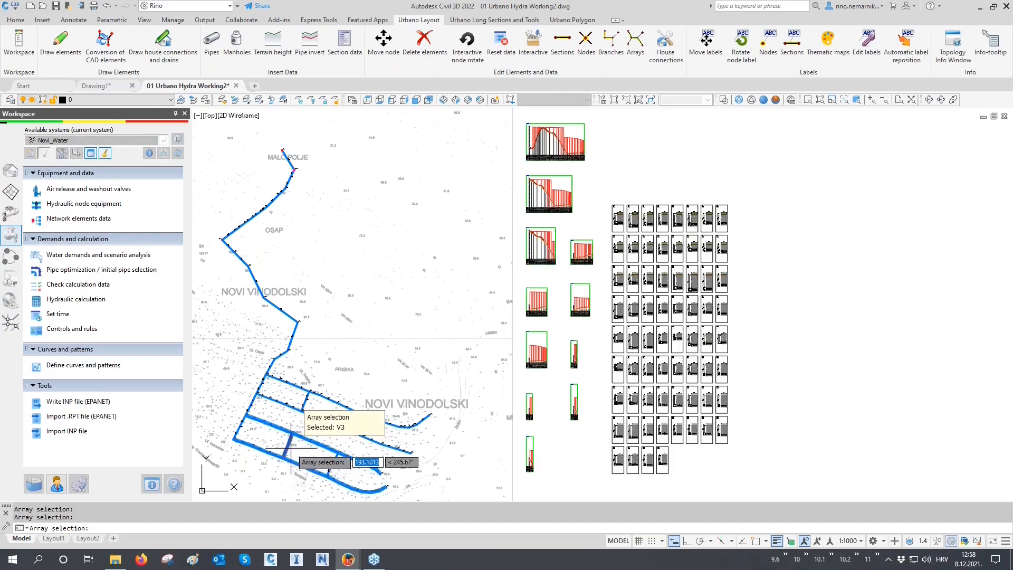
key("Return")
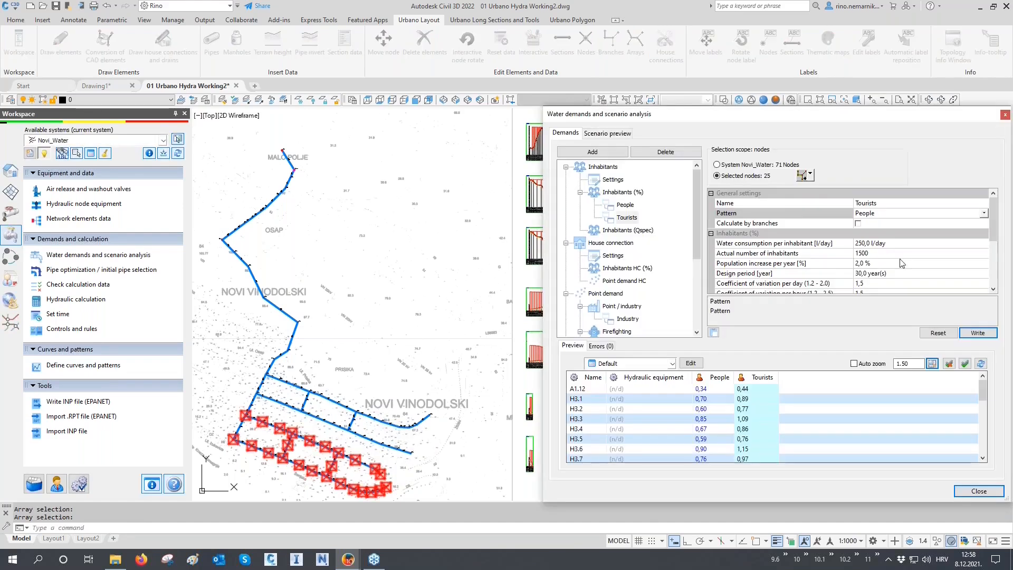
Set the Tourists demand's coefficient of variation per hour to 1.0 and write it to the selected nodes.
left_click(836, 263)
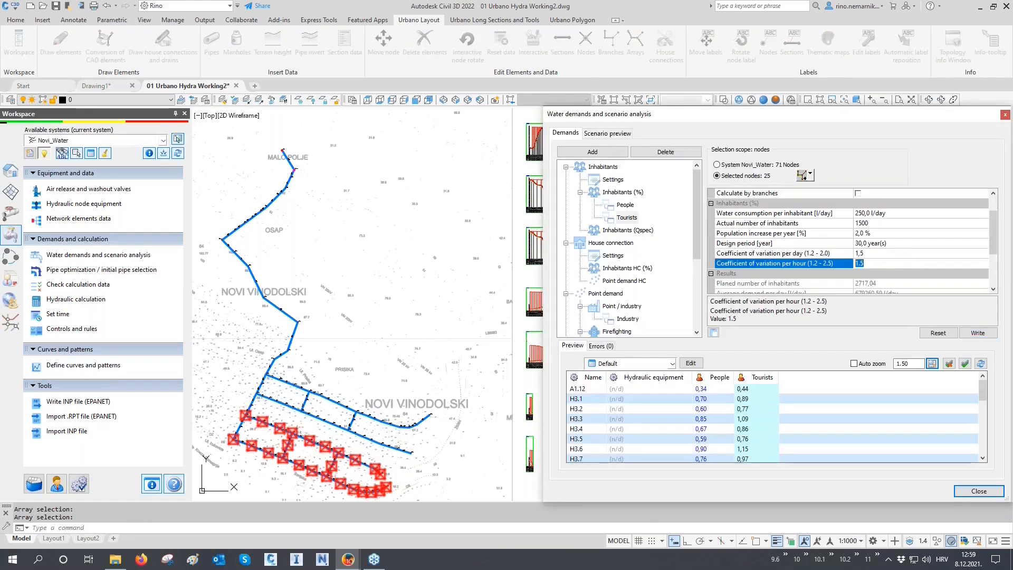
type("1")
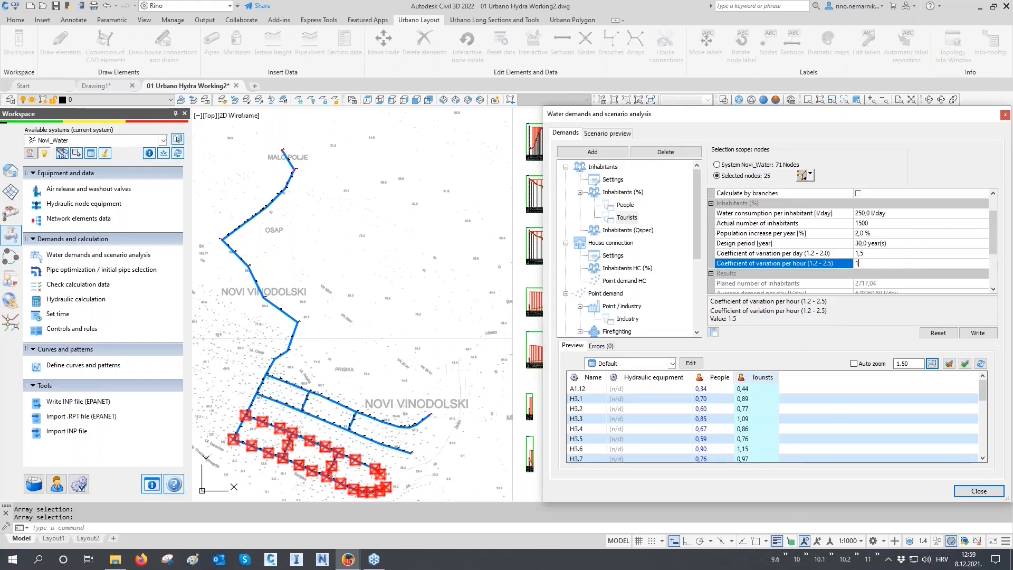
left_click(976, 336)
mouse_move(755, 389)
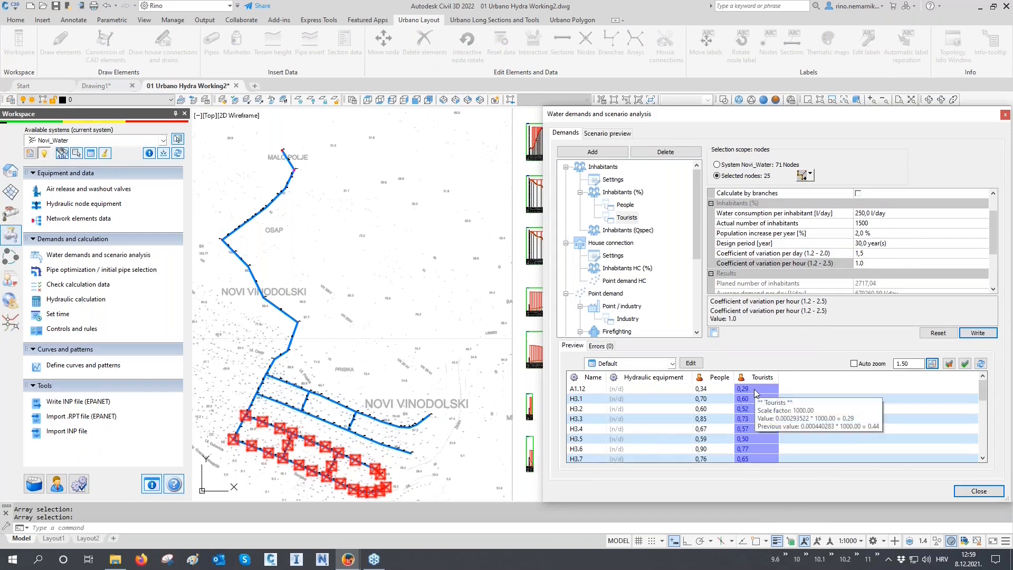
Examine the Industry point demand and sort the node preview by its values.
scroll(661, 291, "down", 1)
left_click(638, 283)
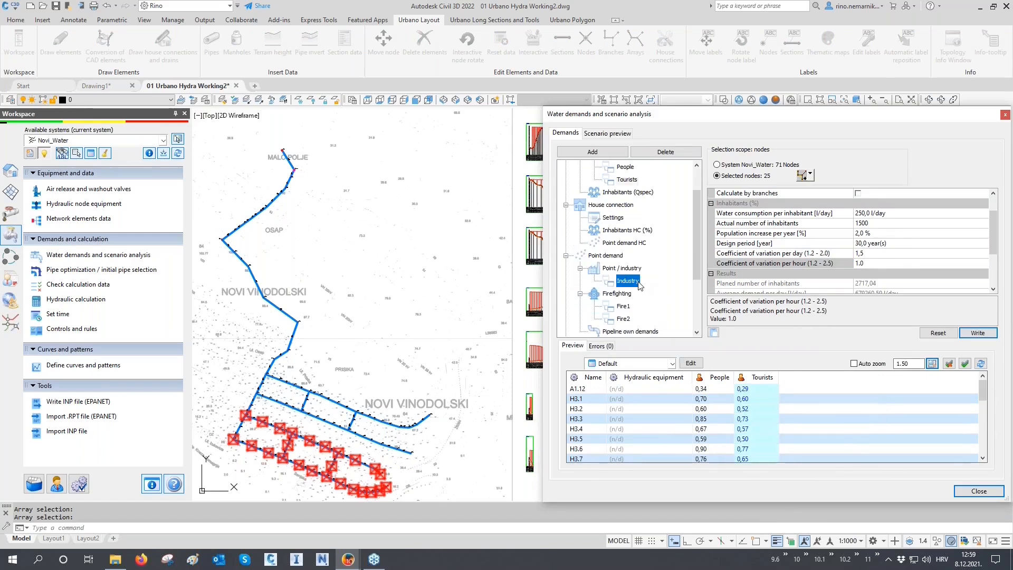
left_click(727, 379)
left_click(727, 379)
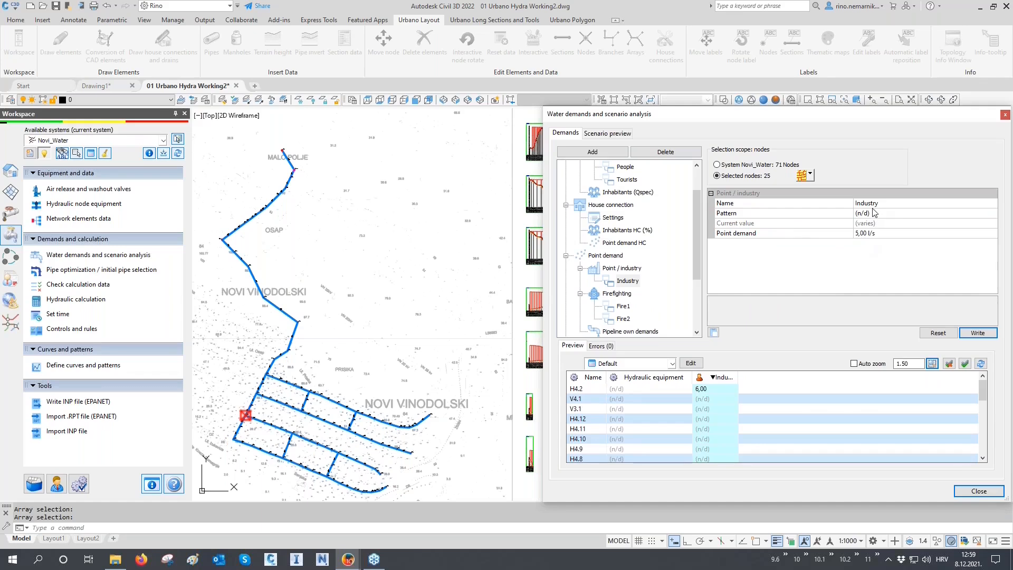
Assign the Fire time pattern to the Fire1 and Fire2 firefighting demands and close the demand analysis.
left_click(627, 309)
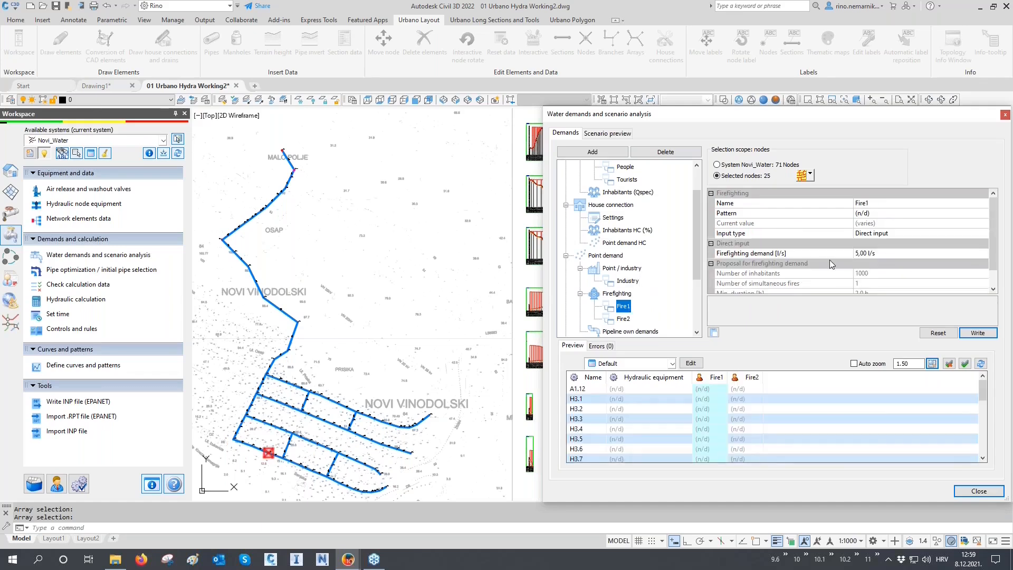
left_click(876, 213)
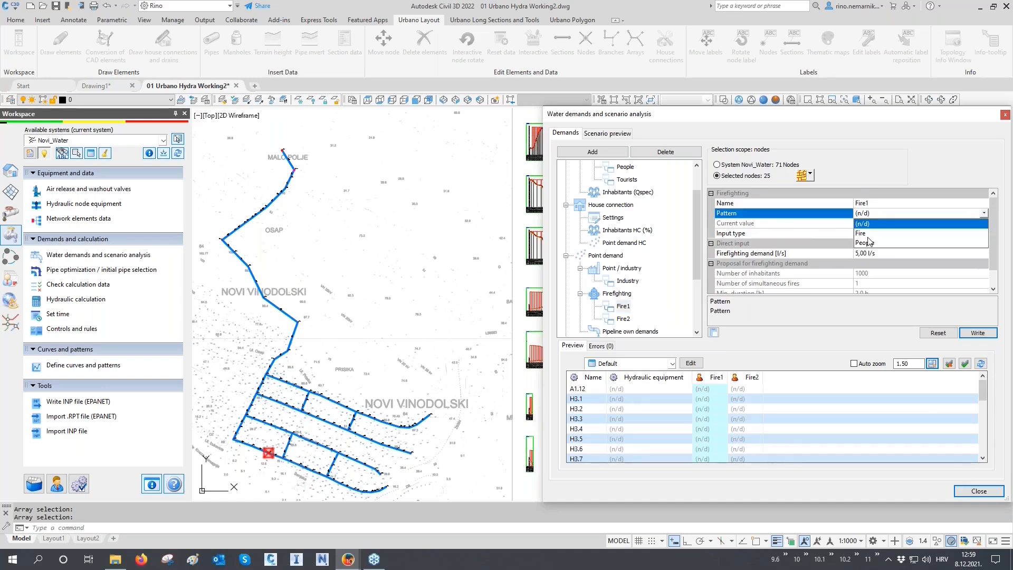
left_click(865, 233)
left_click(624, 319)
left_click(862, 214)
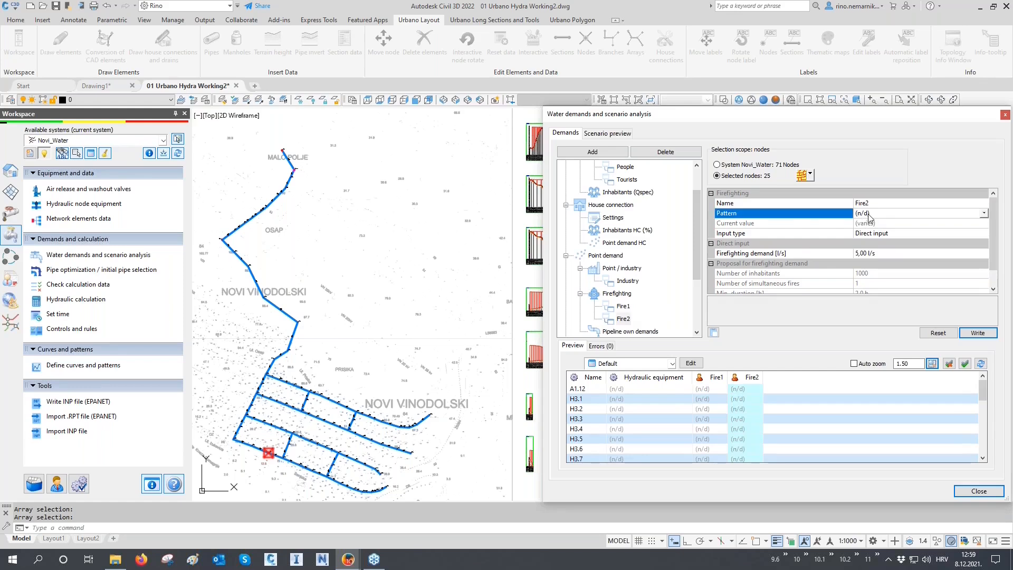
left_click(865, 235)
left_click(973, 491)
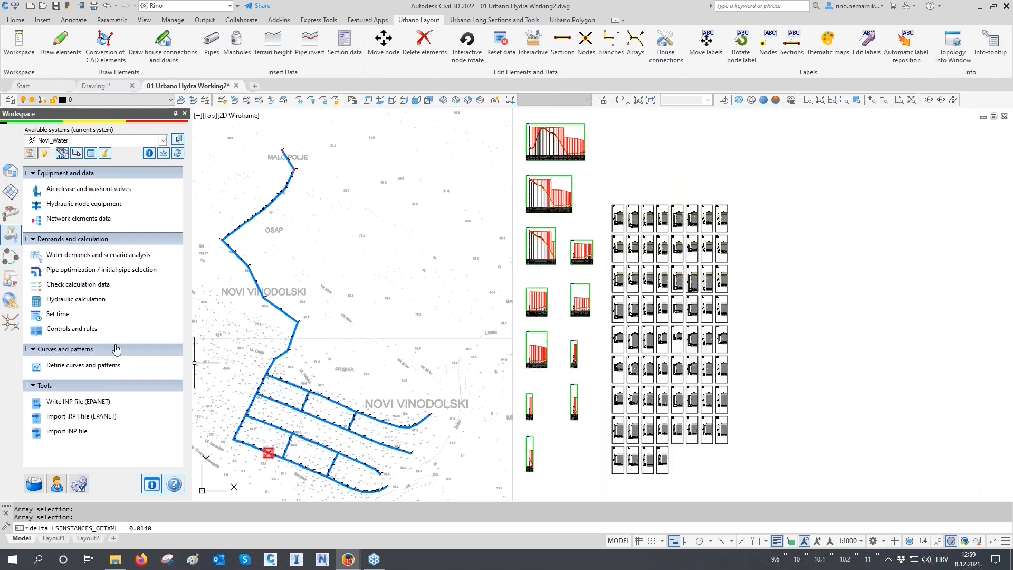
Save the drawing with the updated water demands.
middle_click_drag(259, 315, 663, 316)
left_click(310, 299)
left_click(267, 327)
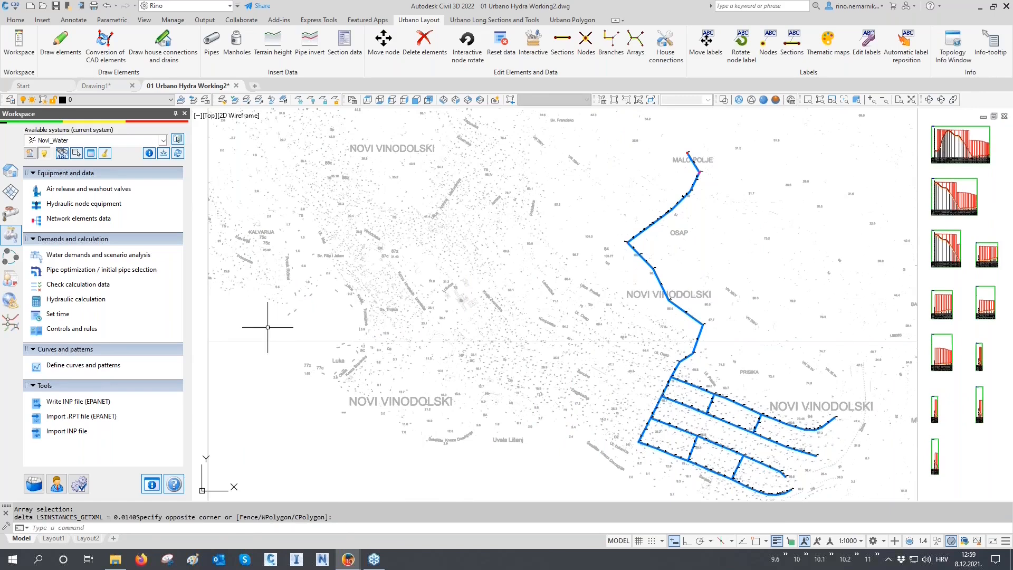
key("ctrl+s")
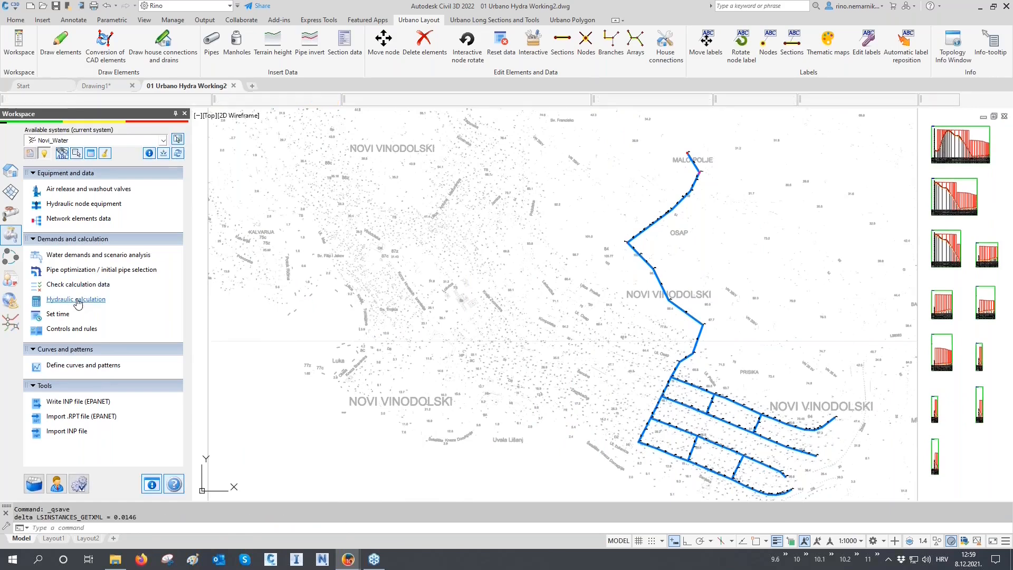
Open the hydraulic calculation and set its total duration to 24 hours in the time options.
left_click(76, 299)
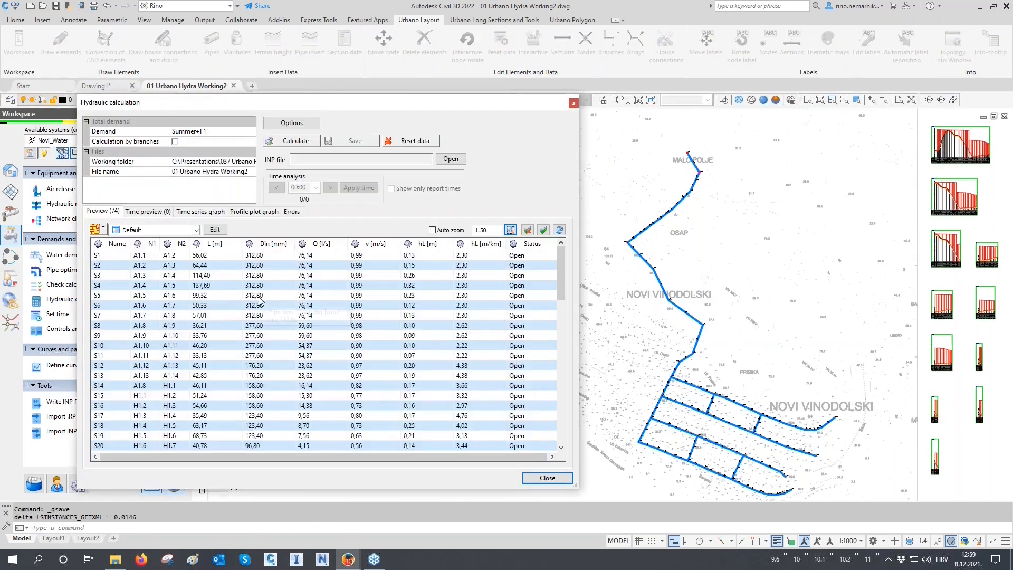
left_click(295, 127)
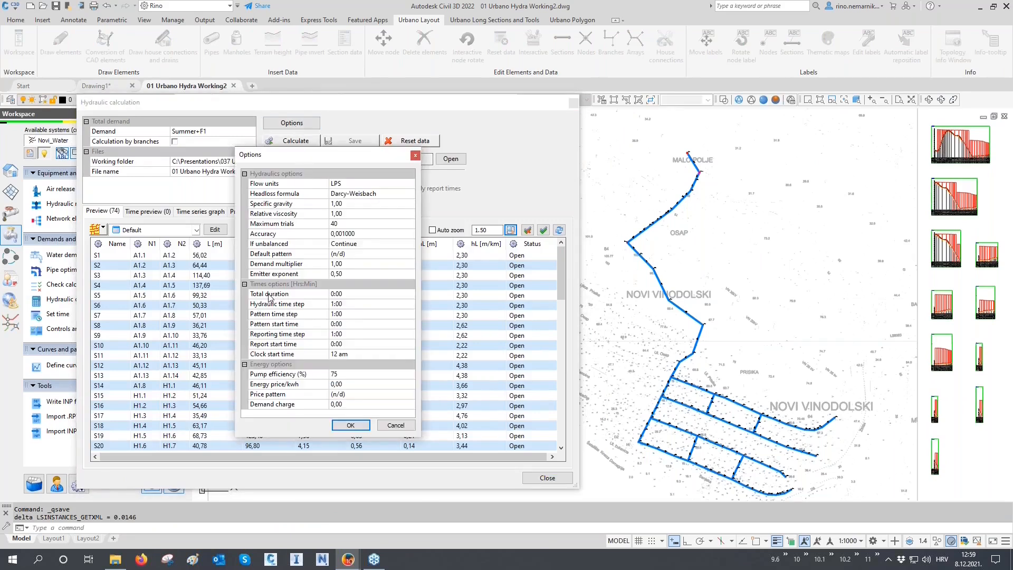
left_click(333, 294)
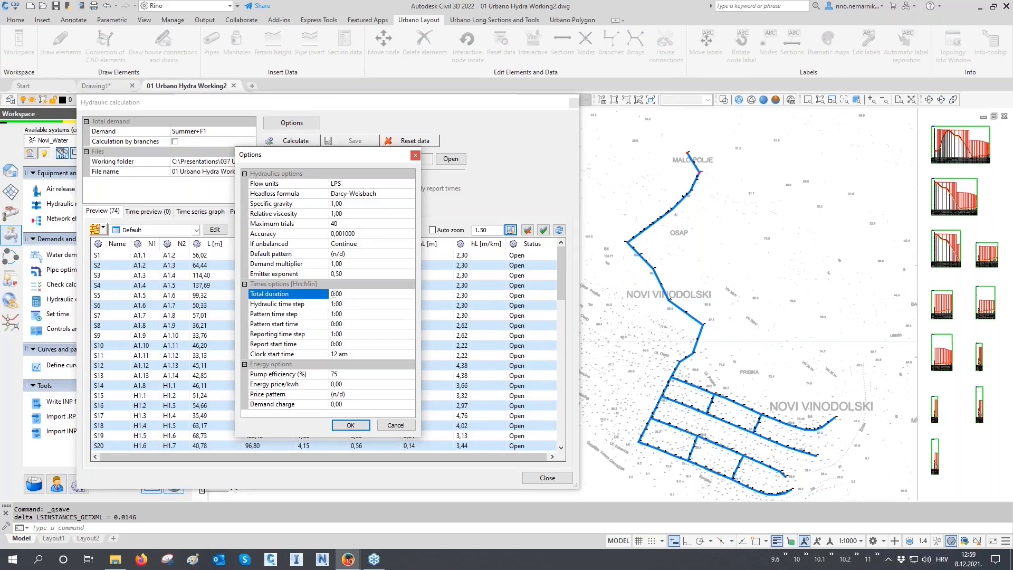
type("24")
left_click(351, 426)
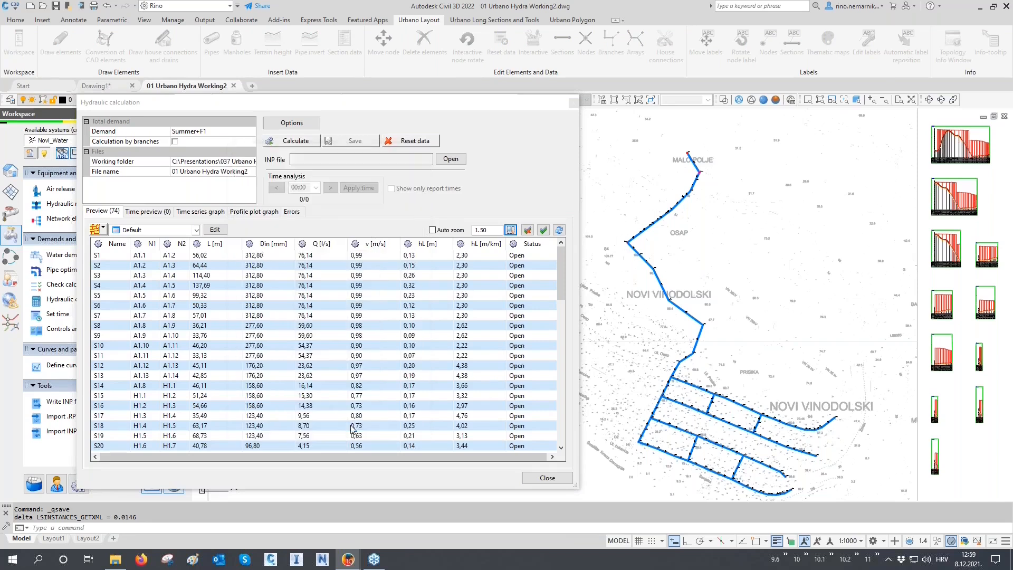
Run the hydraulic calculation for the Summer+F1 demand and save its results.
left_click(296, 142)
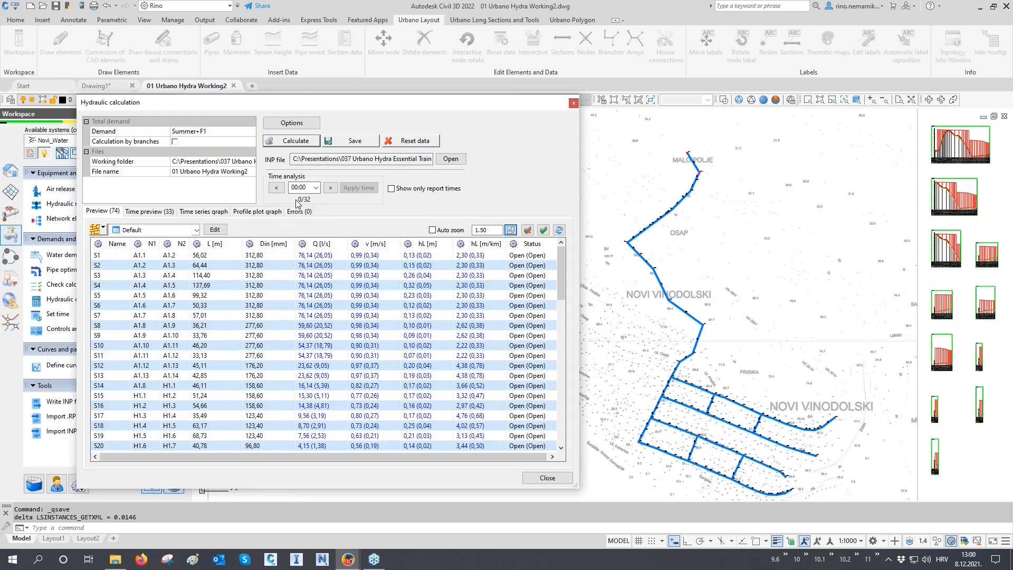
left_click(348, 144)
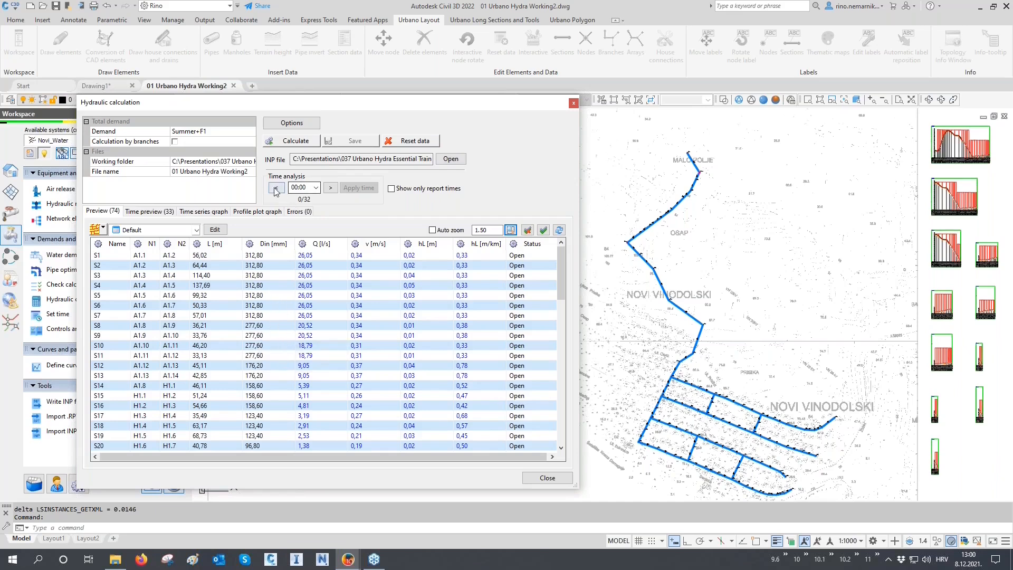
Examine the pipe flows hour by hour up to 03:00 and at 16:00 in the time analysis.
left_click(331, 188)
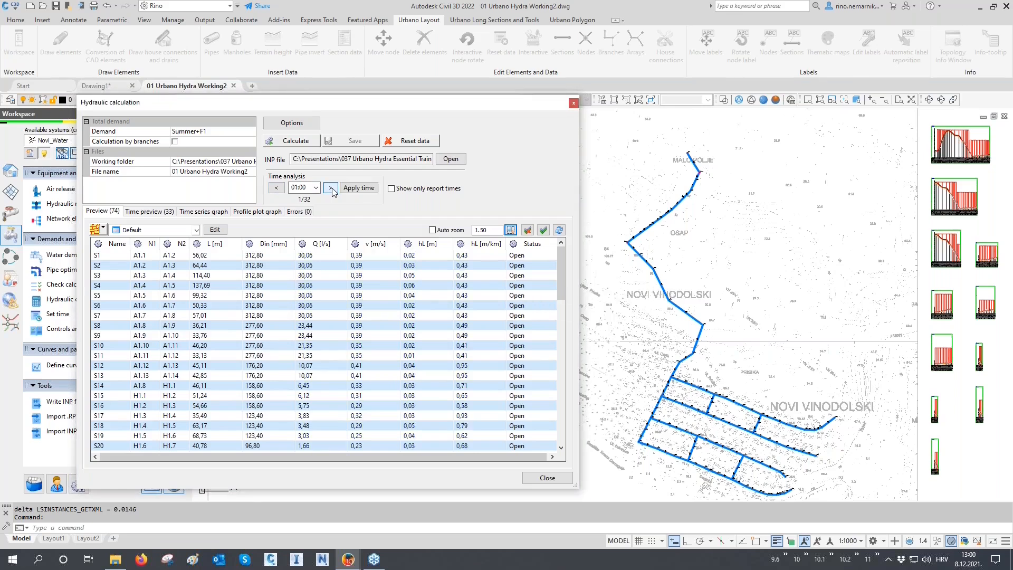
left_click(331, 188)
left_click(330, 188)
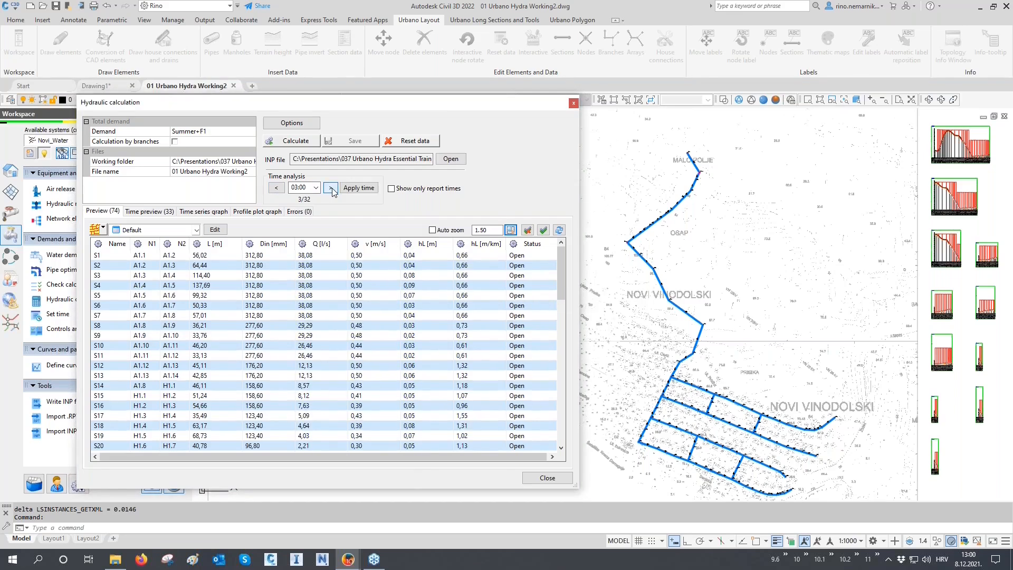
left_click(316, 188)
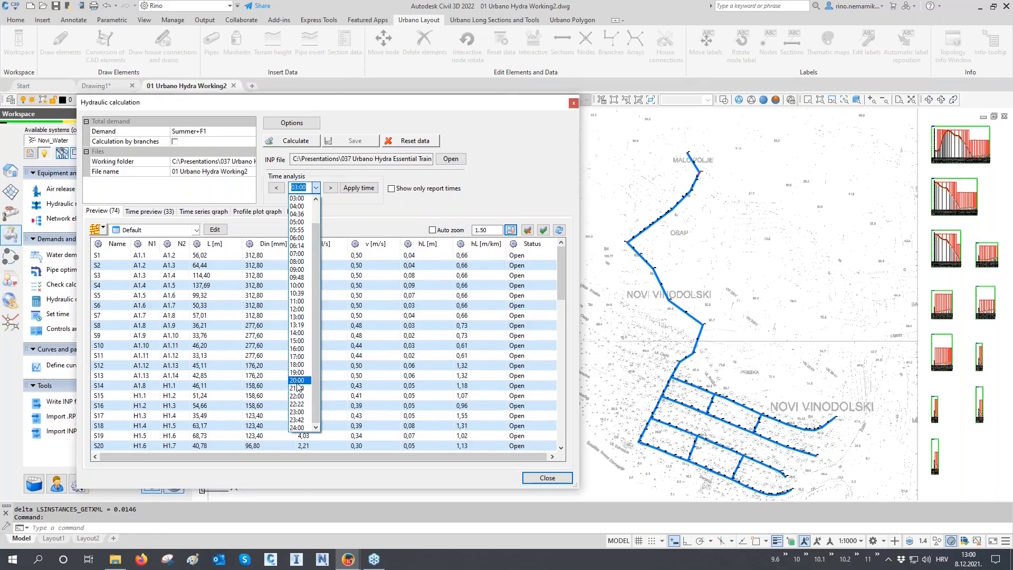
left_click(302, 349)
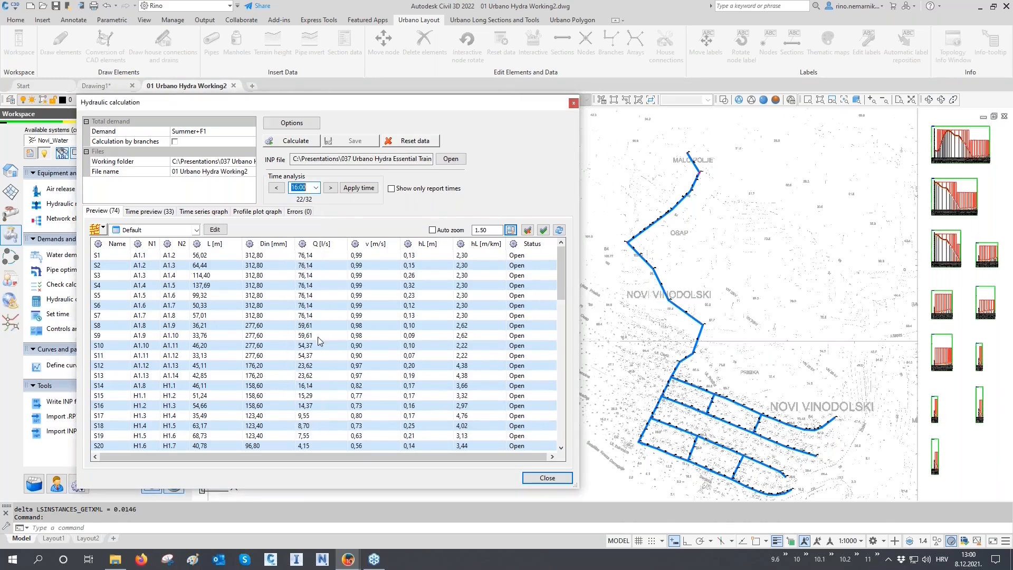
mouse_move(314, 259)
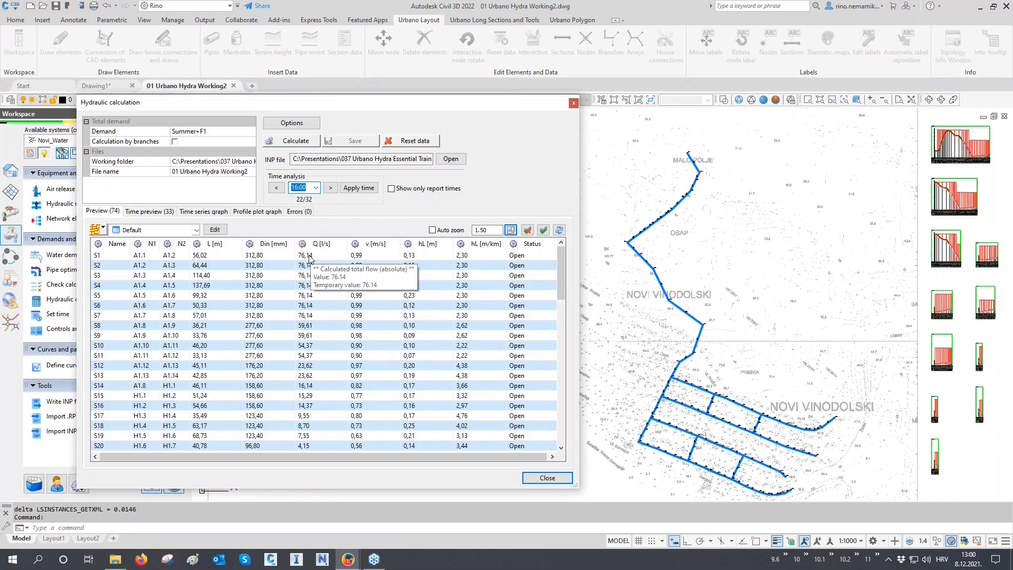
Limit the results to the end section S56 of the lowest street and examine its values over all time steps.
left_click(102, 229)
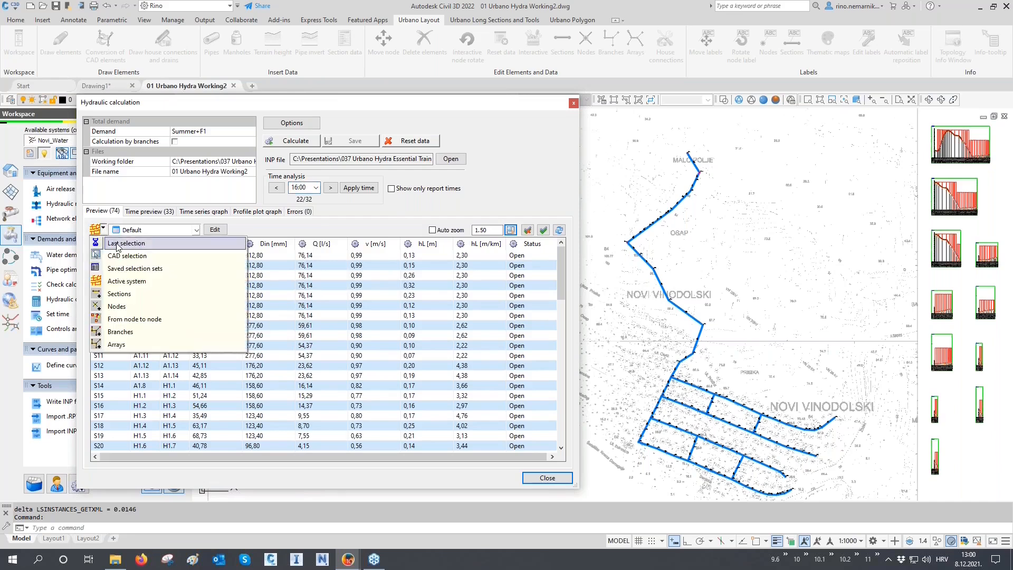
left_click(125, 295)
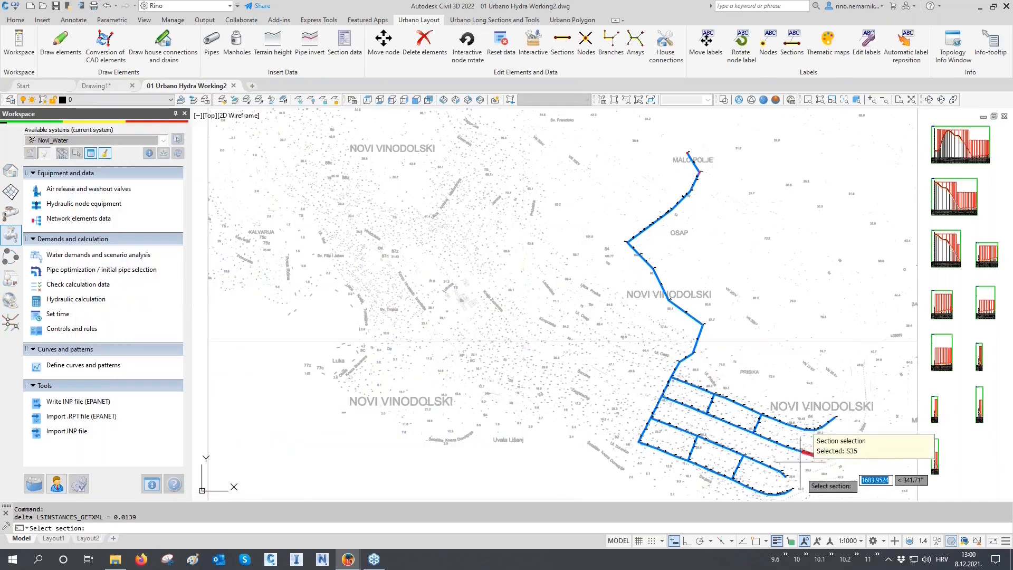
left_click(795, 487)
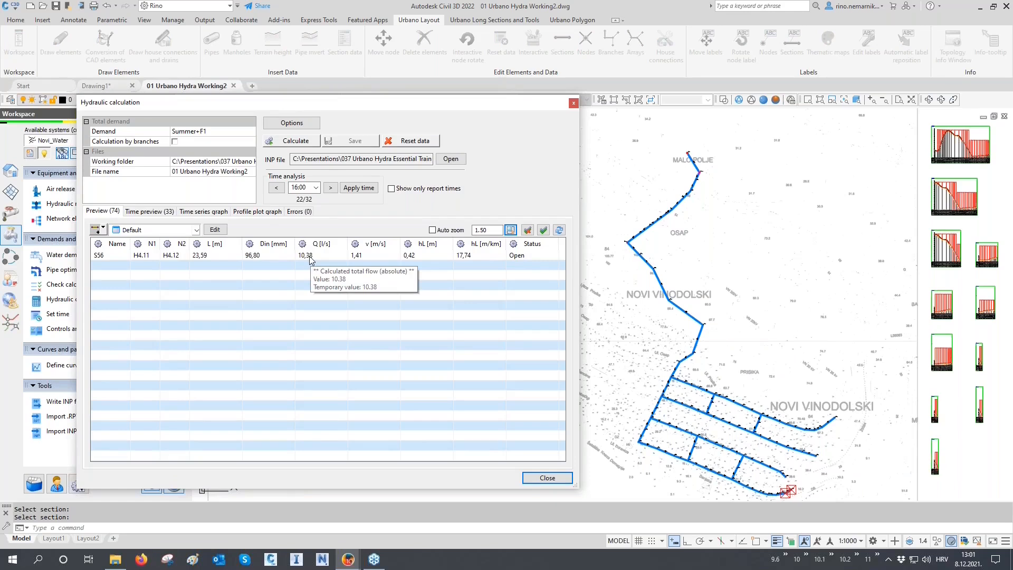
left_click(150, 211)
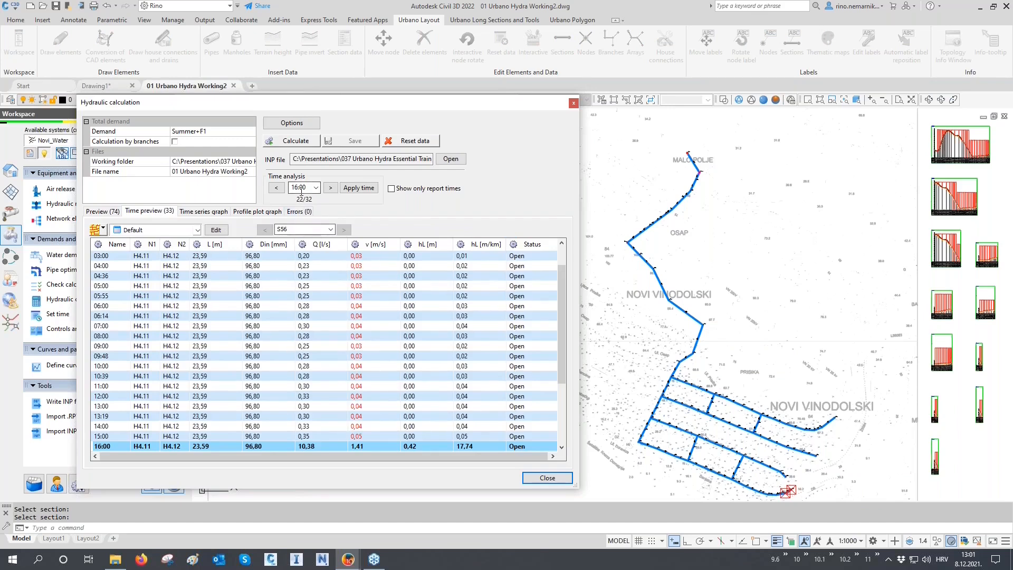
Compare section S56's flow and velocity at 16:00 and 17:00 with the values at the other time steps.
scroll(134, 302, "down", 3)
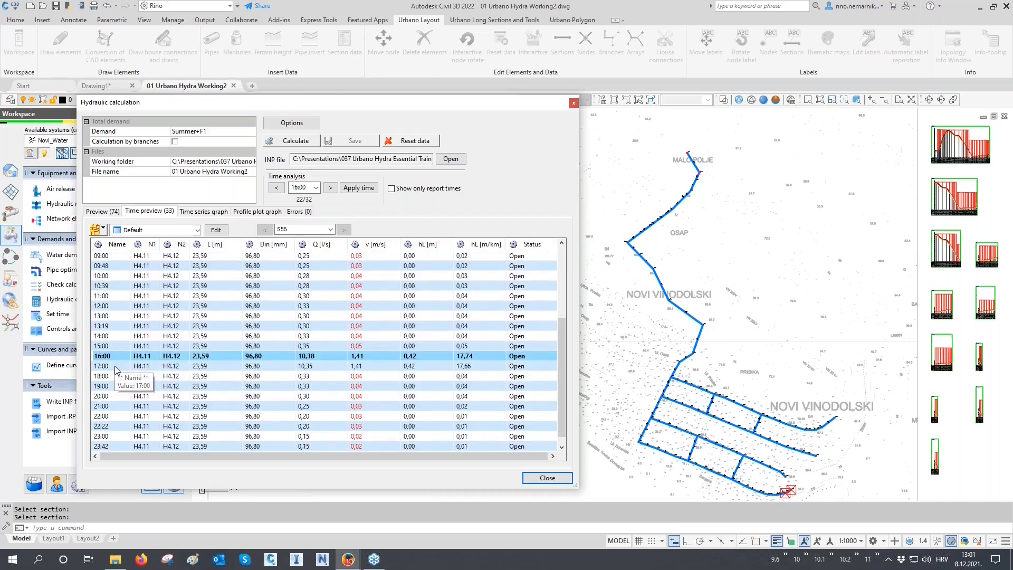
left_click(115, 366, "ctrl")
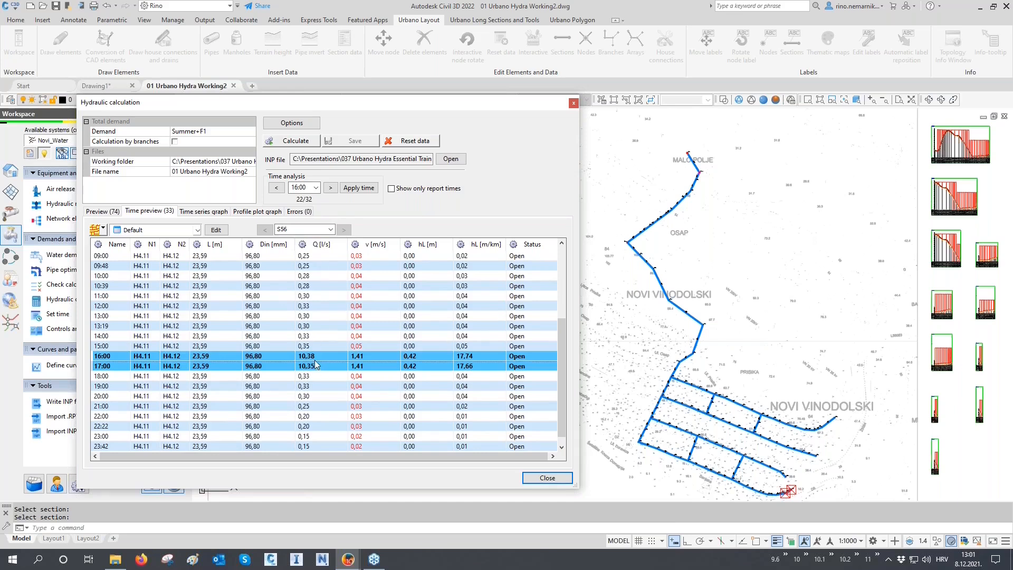
scroll(316, 327, "up", 4)
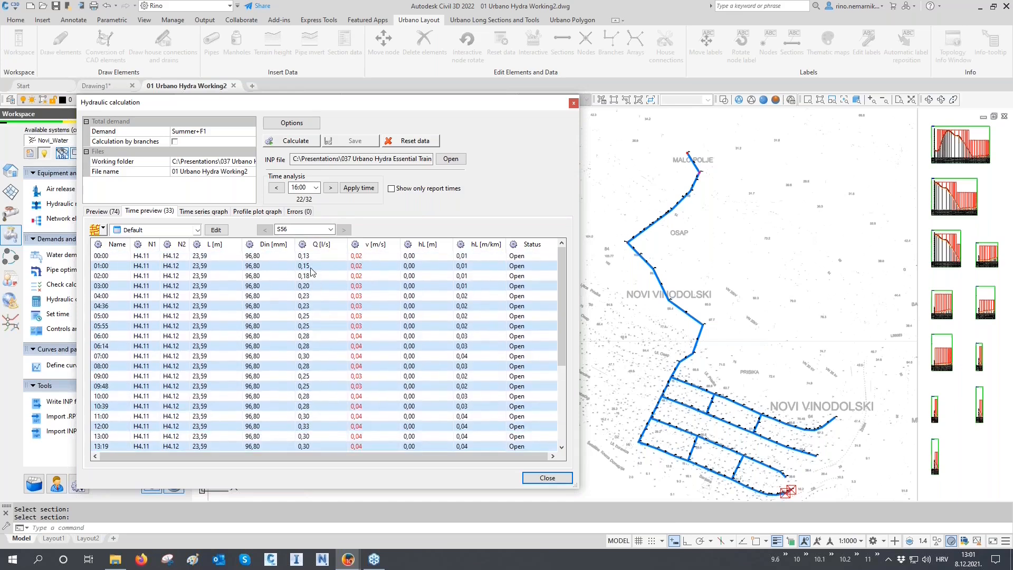
scroll(311, 271, "down", 4)
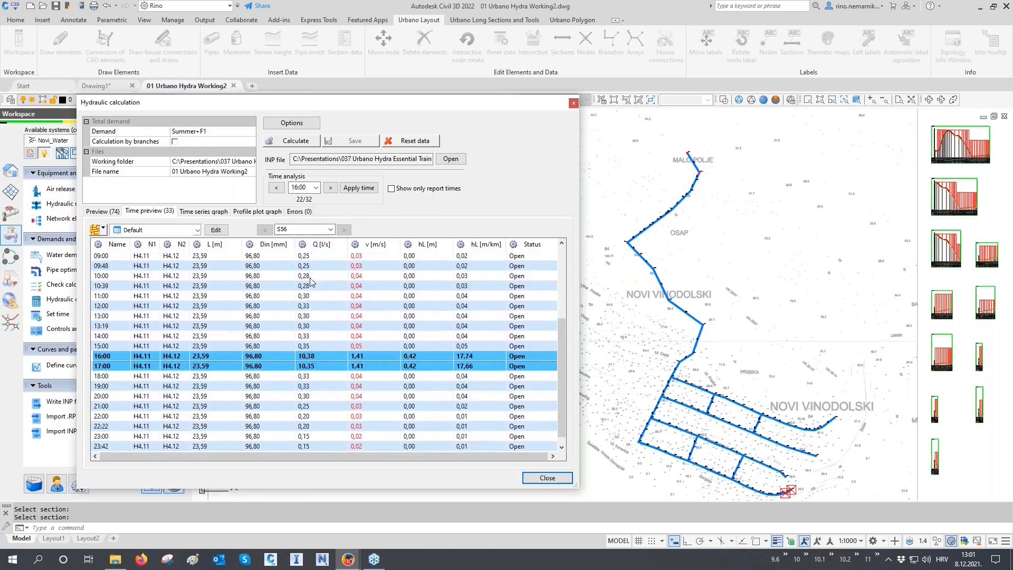
scroll(314, 317, "down", 1)
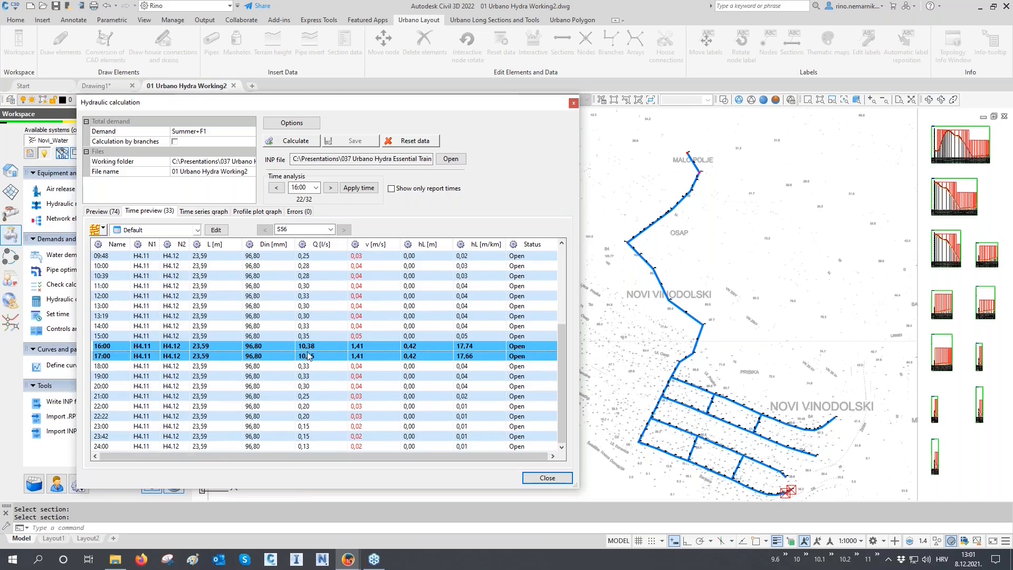
mouse_move(360, 355)
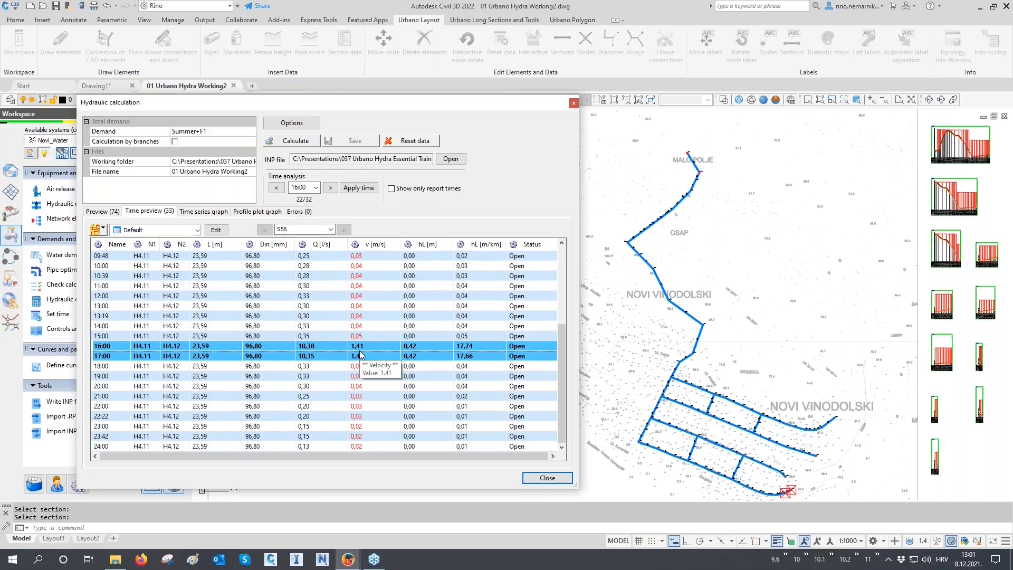
Plot the ending pressure of tank node A1.1 over time in the time series graph and examine the curve.
left_click(202, 212)
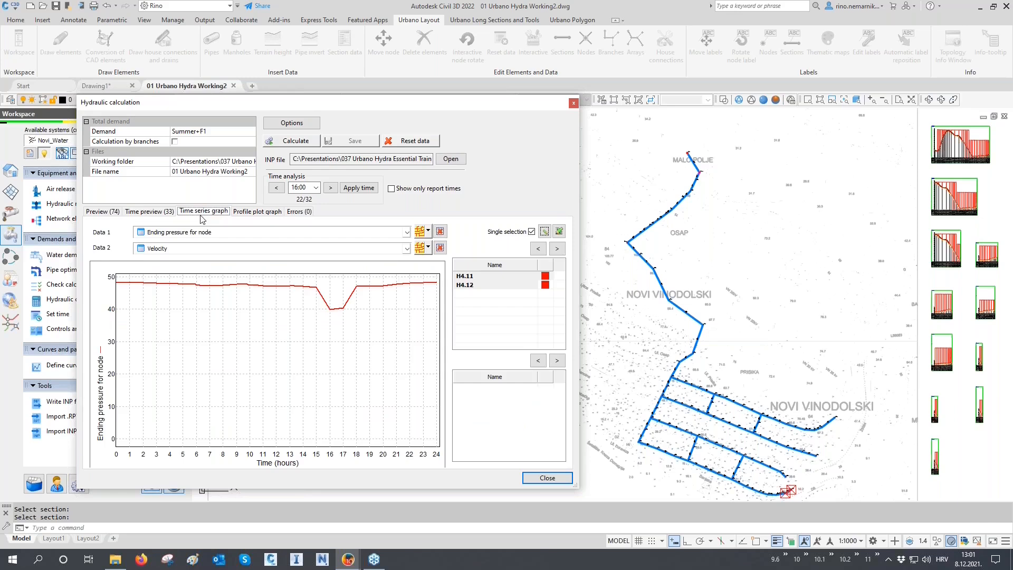
left_click(174, 235)
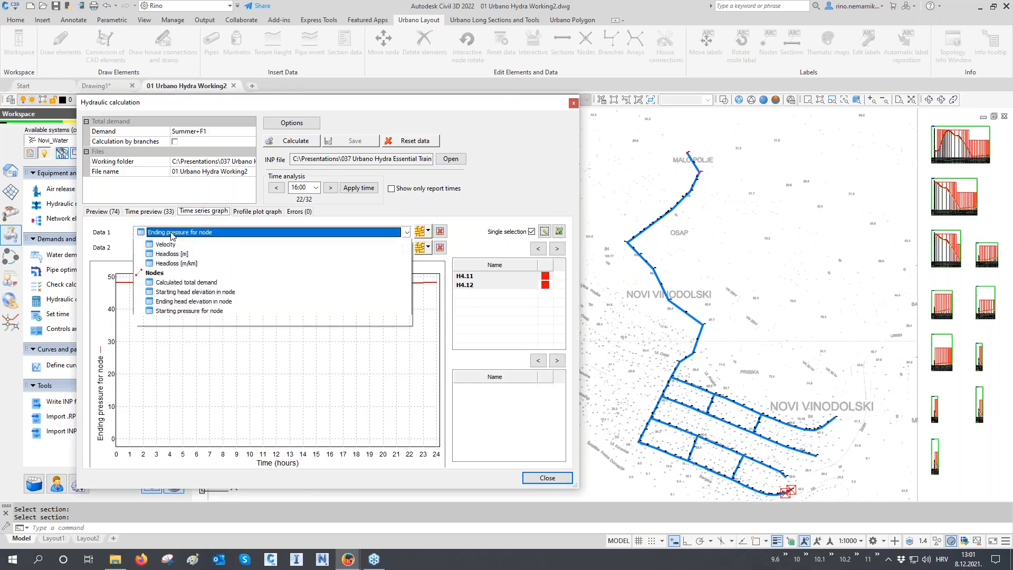
left_click(172, 236)
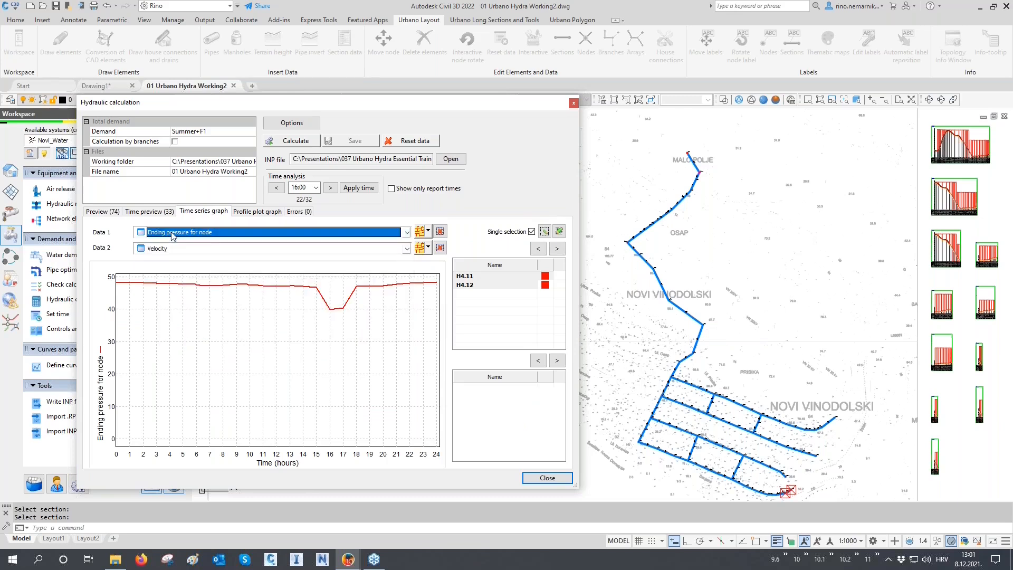
left_click(171, 250)
left_click(171, 250)
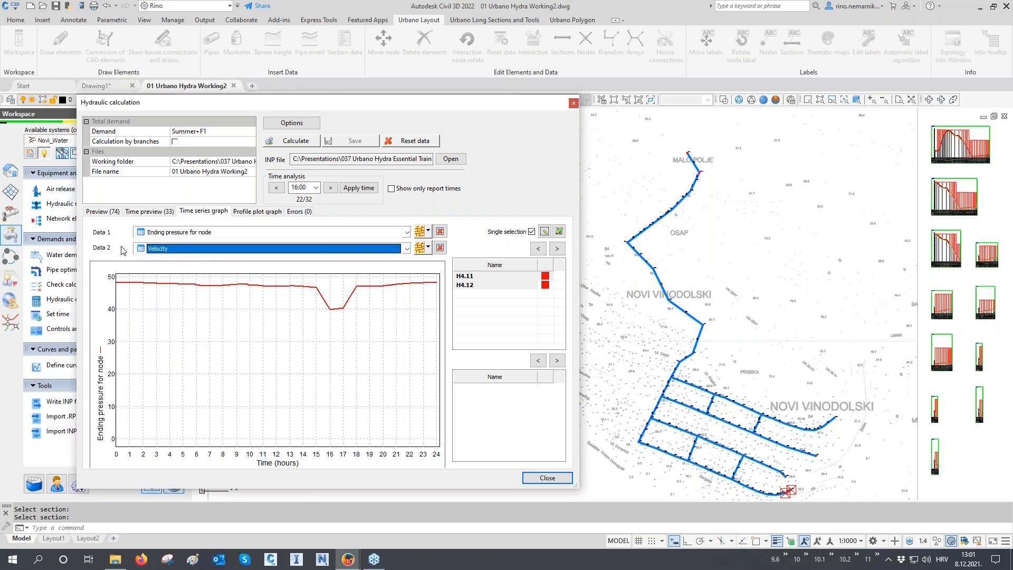
left_click(429, 232)
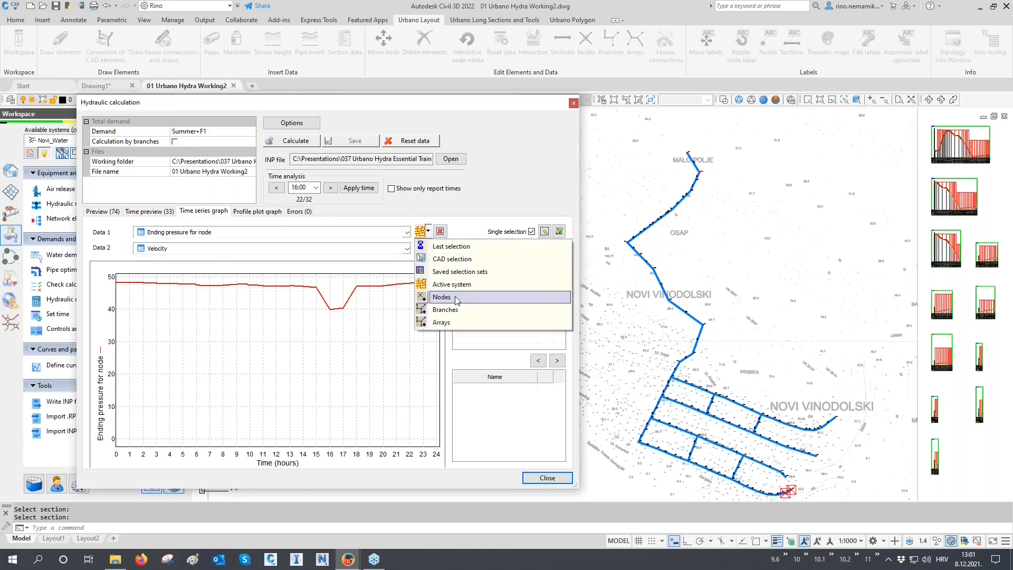
left_click(422, 297)
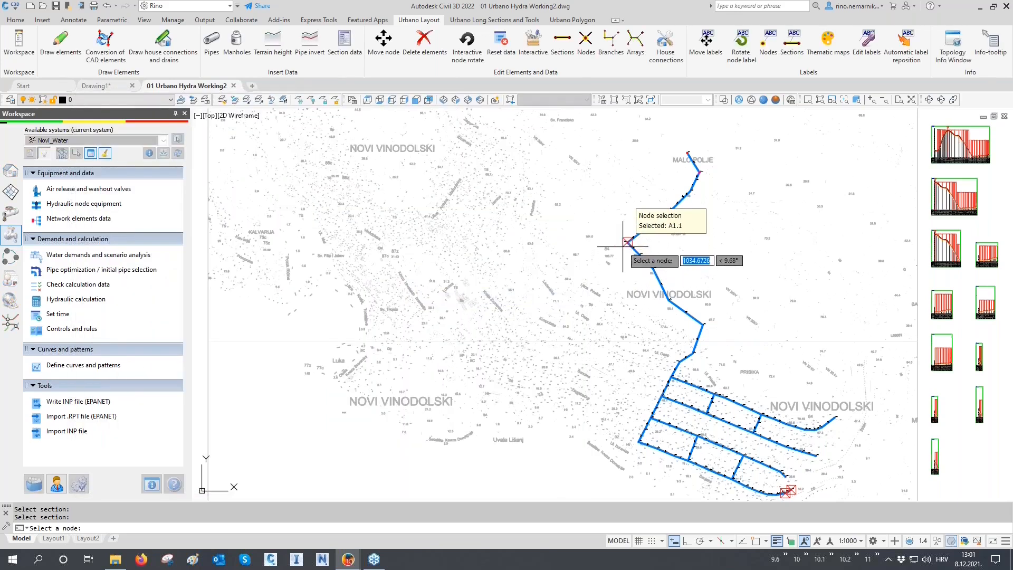
left_click(627, 242)
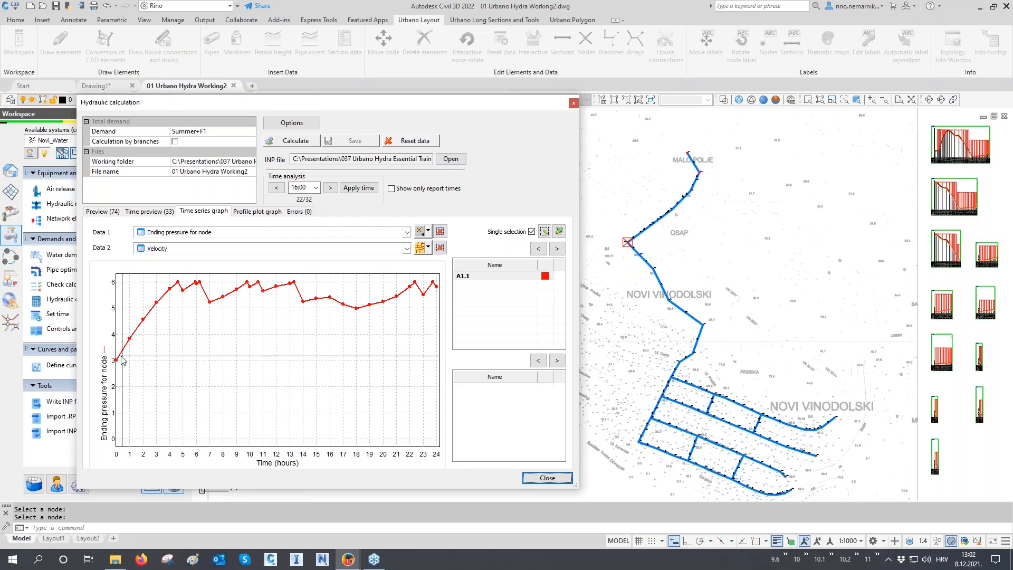
mouse_move(117, 362)
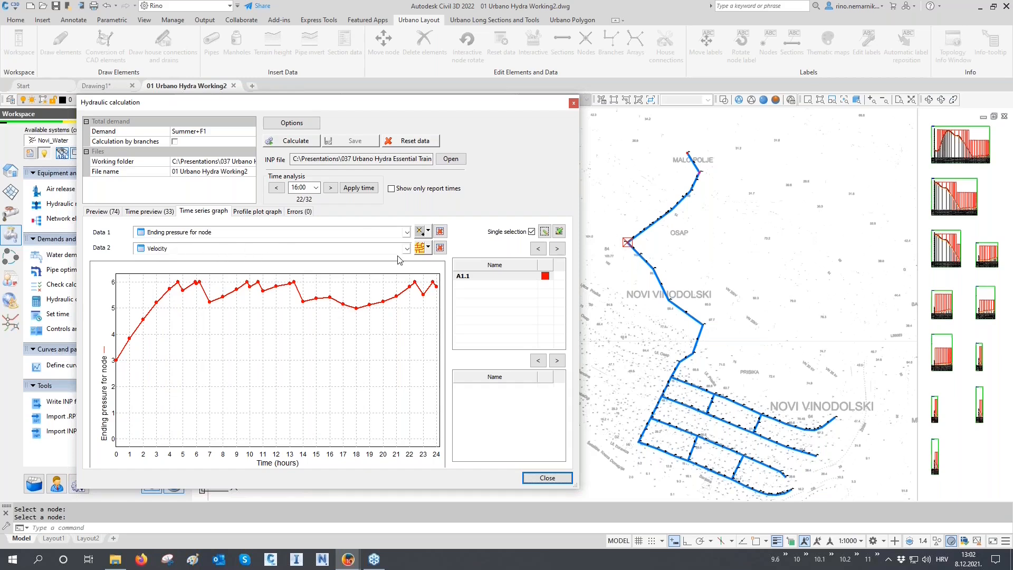
Plot the velocity of section T2 beside the pump as the graph's second data set, compare the curves and close the calculation.
left_click(428, 247)
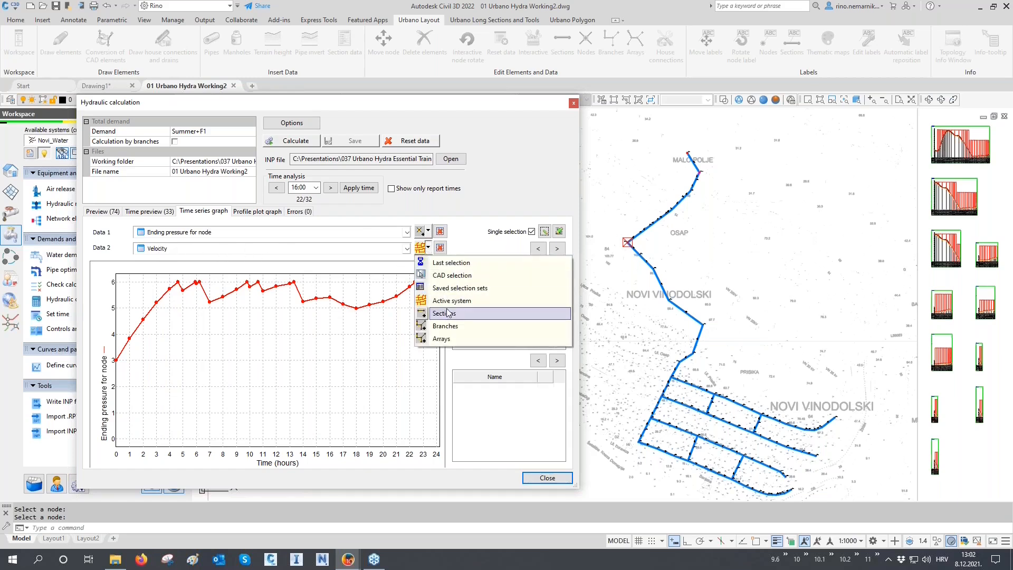
left_click(447, 313)
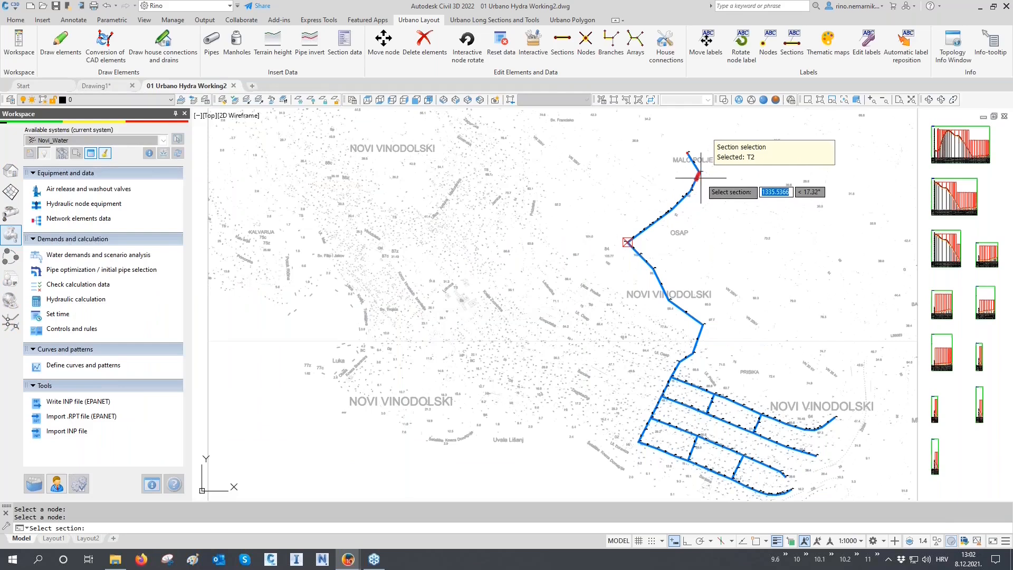
left_click(695, 185)
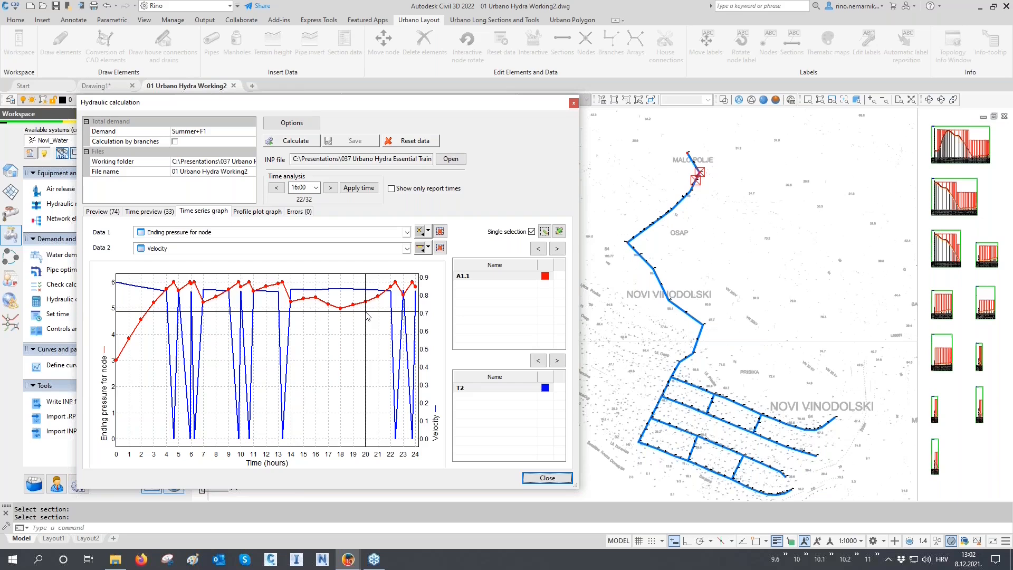
mouse_move(285, 285)
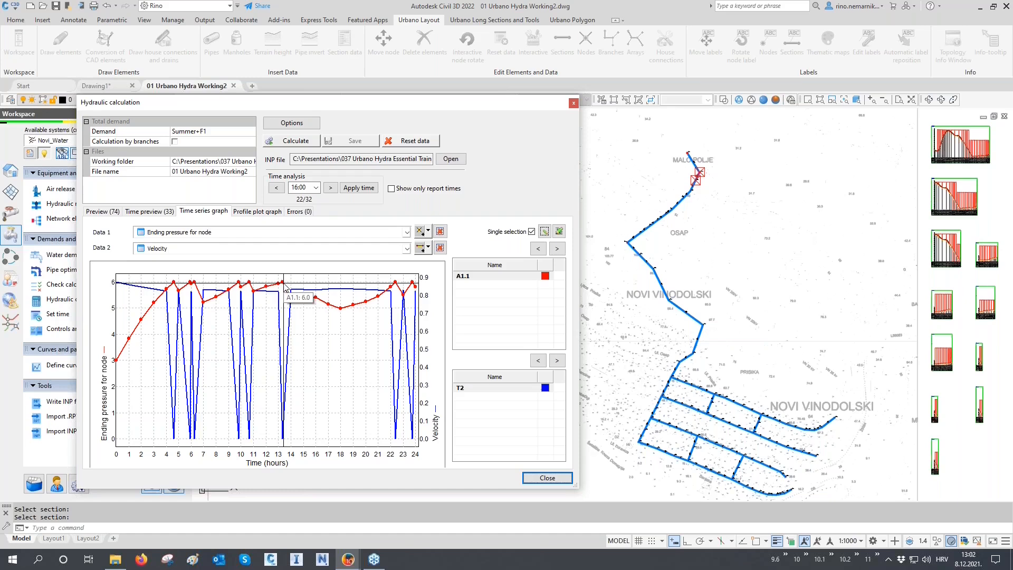
left_click(548, 478)
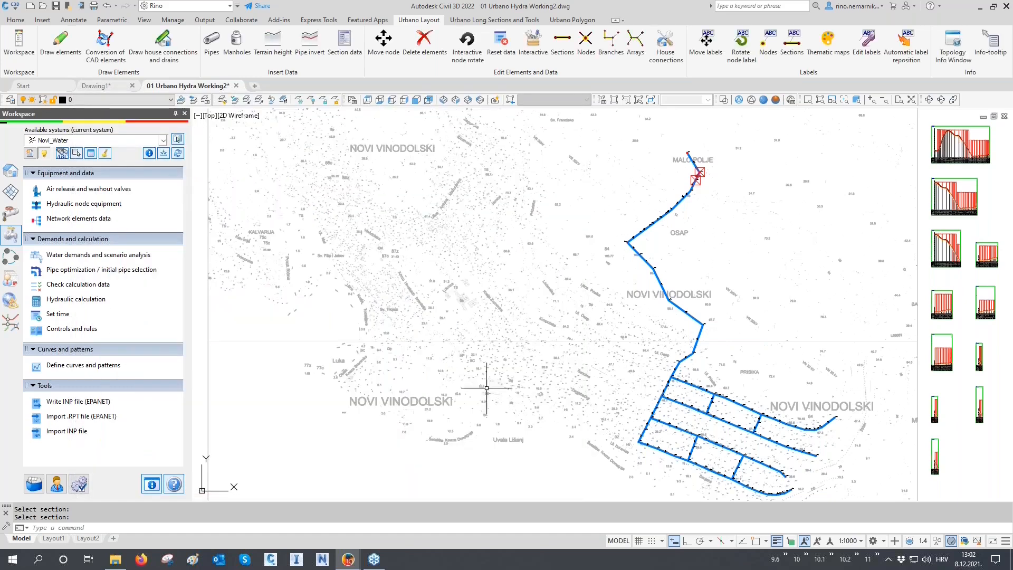
Check the maximum water level of tank A1.1 in the network elements data.
left_click(66, 219)
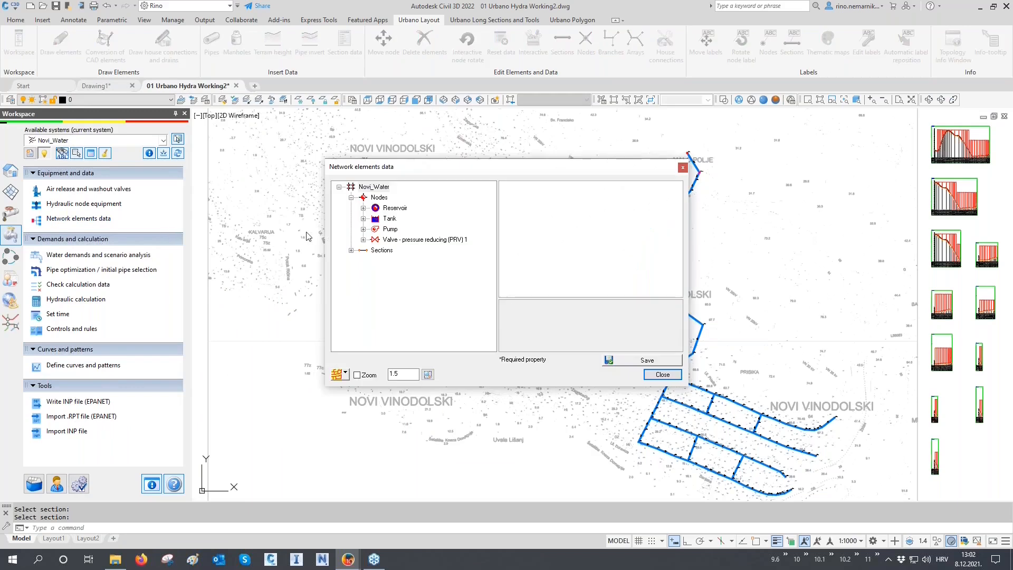
left_click(364, 219)
left_click(400, 229)
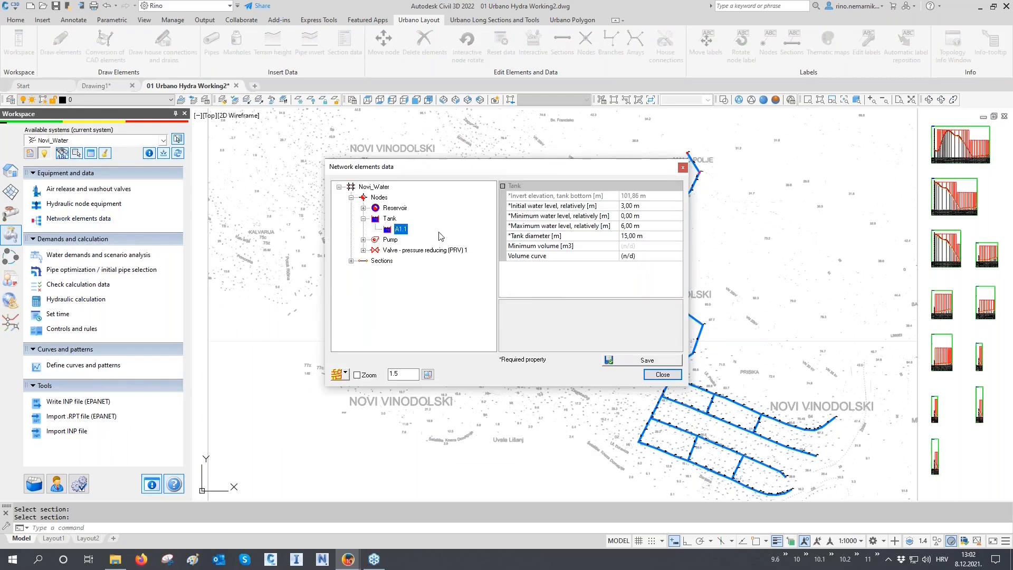
left_click(526, 227)
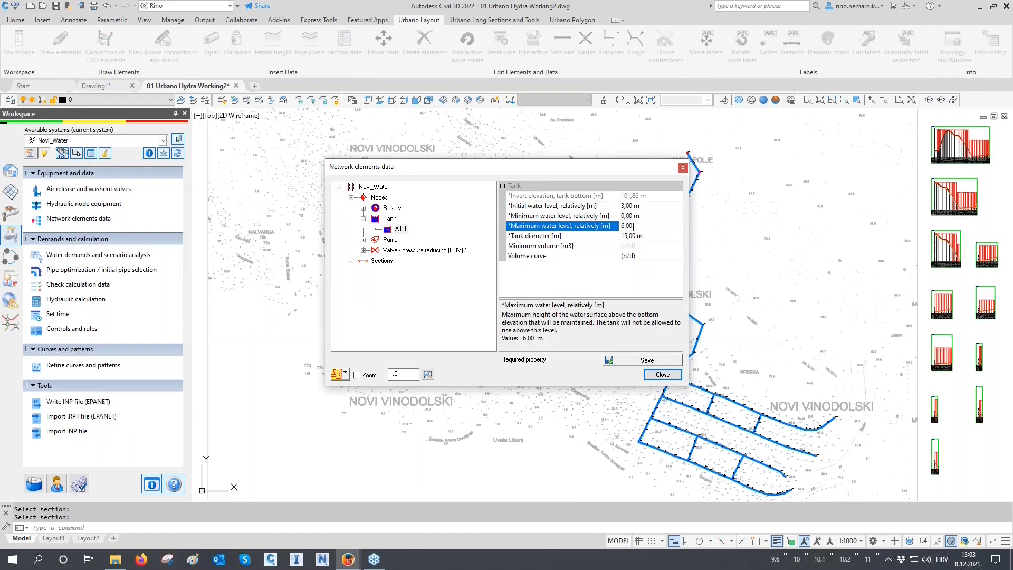
left_click(683, 167)
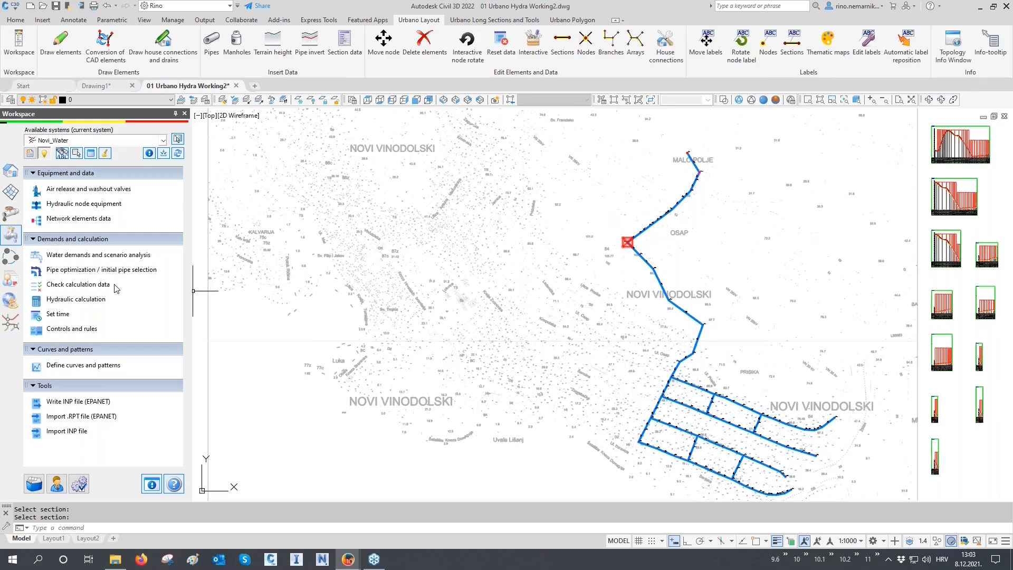
Add two rules to the network's controls and rules and name the first one PMP_OFF.
left_click(63, 332)
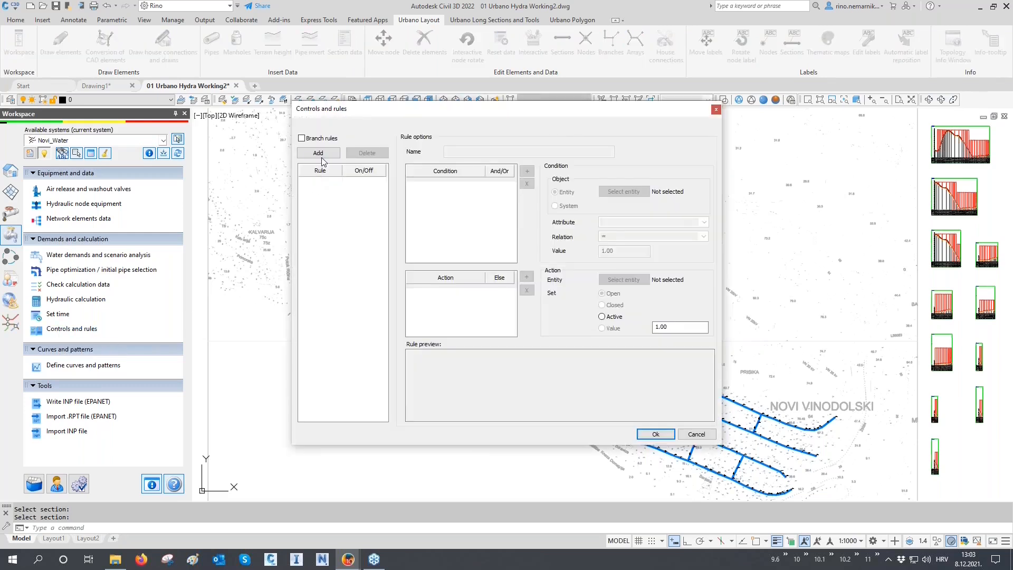
left_click(321, 156)
left_click(321, 156)
left_click(322, 182)
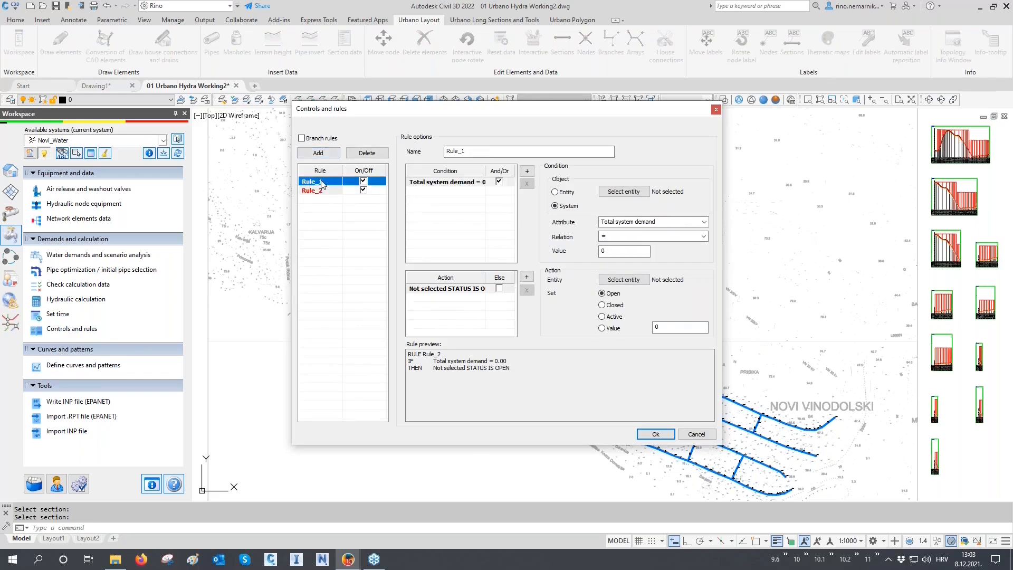
key("Tab")
type("P")
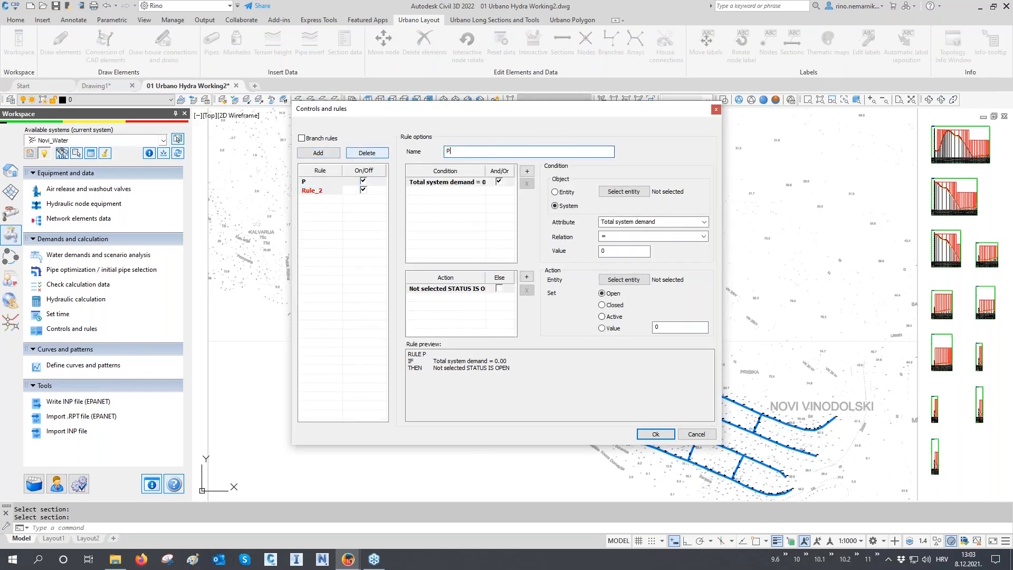
type("MP_OFF")
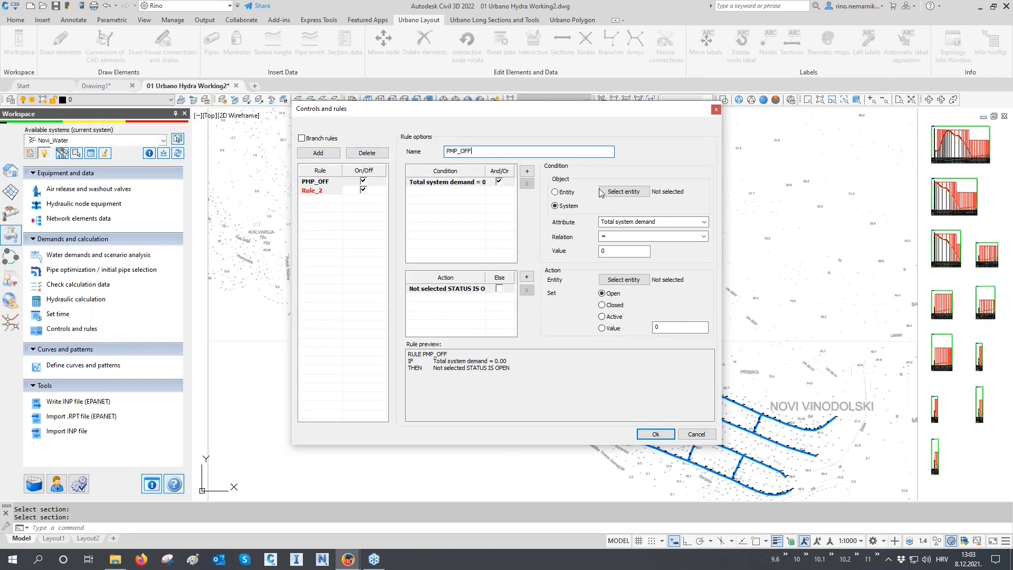
Define the PMP_OFF condition as the level of tank A1.1 >= 5.
left_click(618, 192)
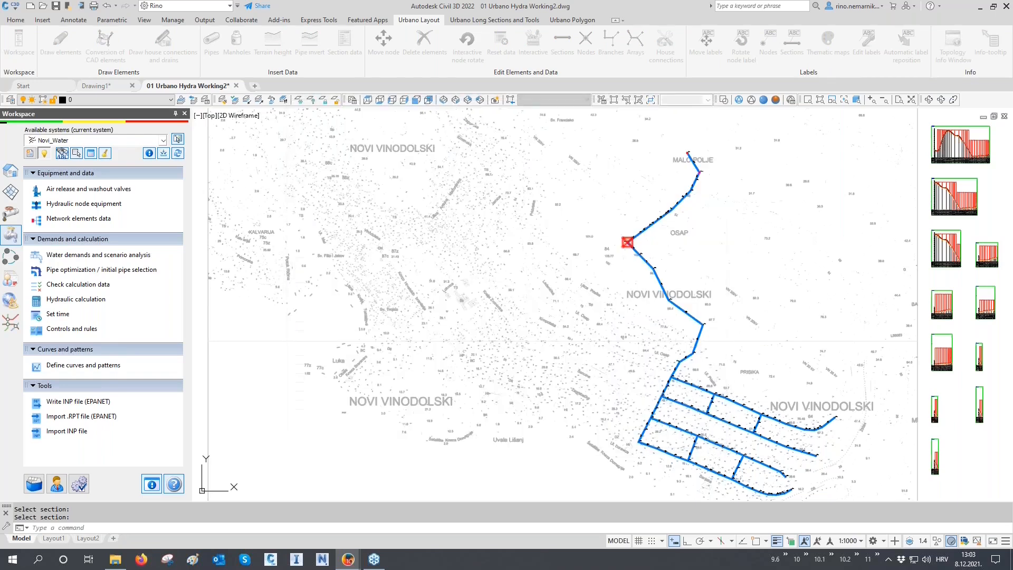
left_click(627, 243)
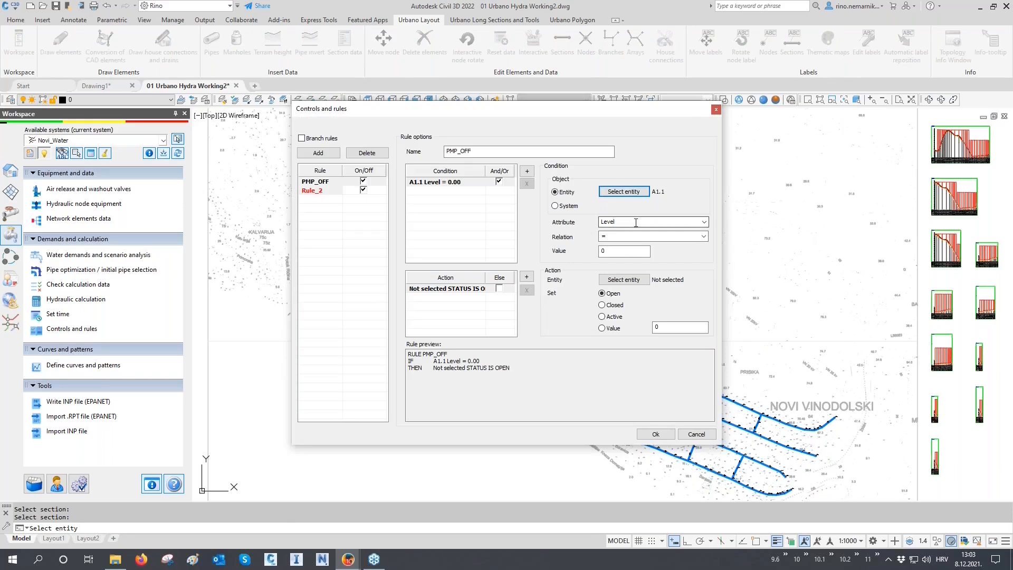
left_click(704, 222)
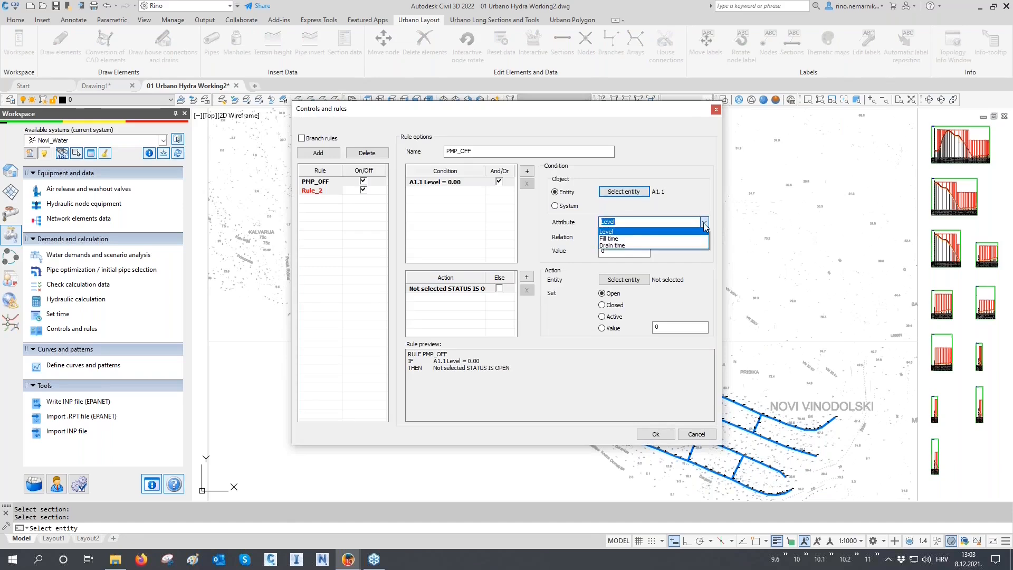
left_click(705, 224)
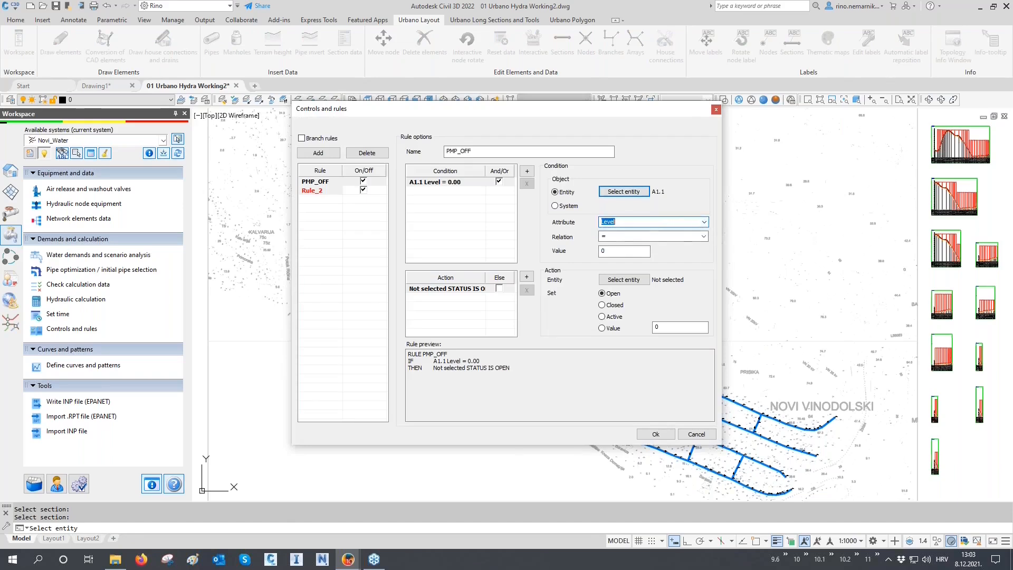
left_click(704, 237)
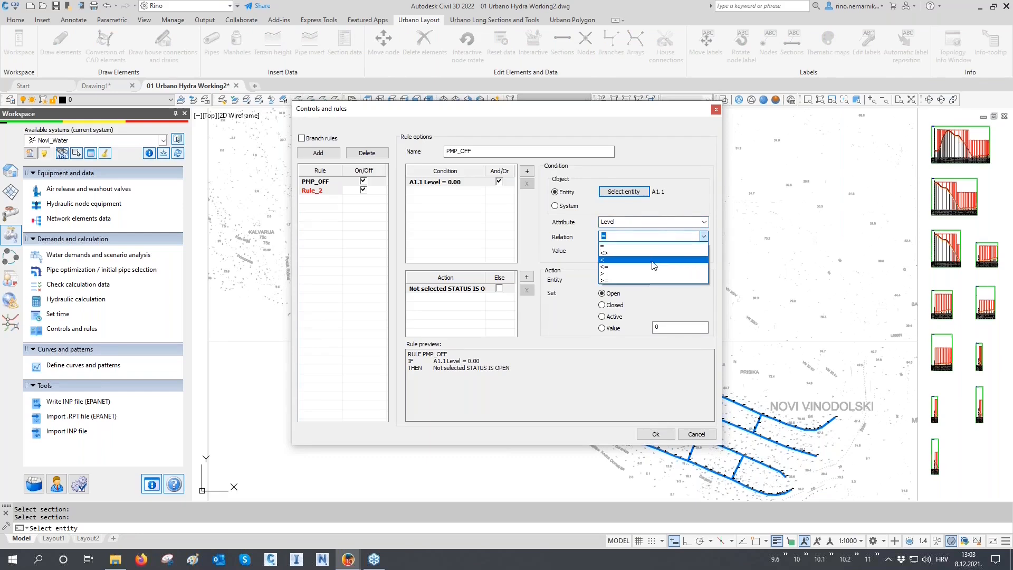
left_click(640, 280)
key("Tab")
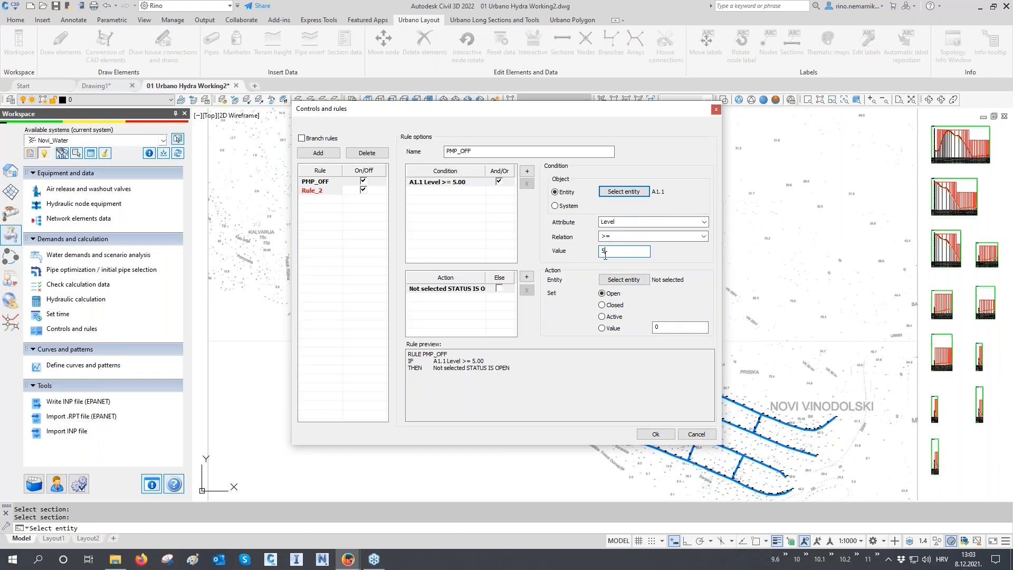
Set the PMP_OFF rule's action to the Closed status for pump T1.2 and review the rule preview.
left_click(620, 280)
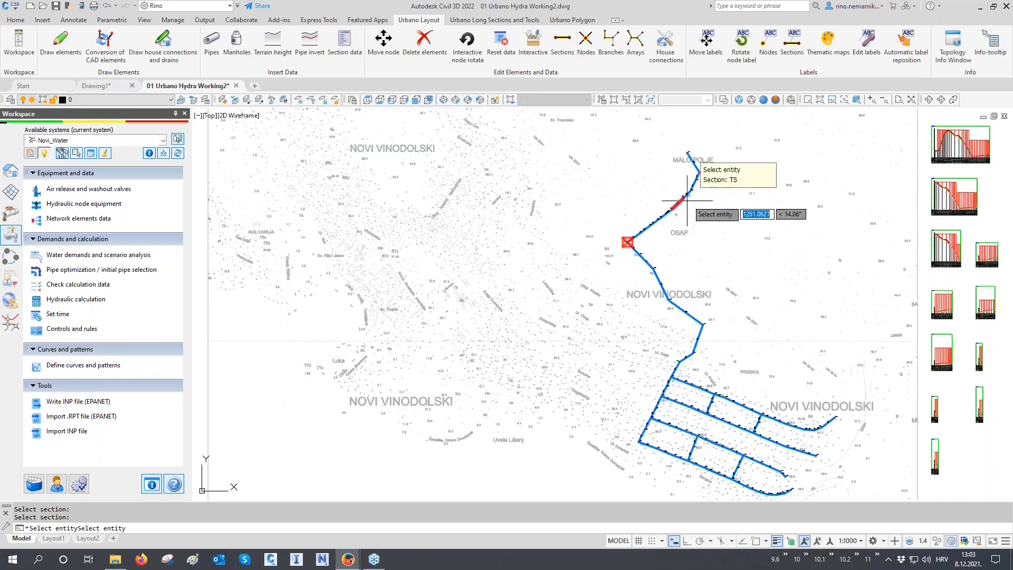
left_click(695, 178)
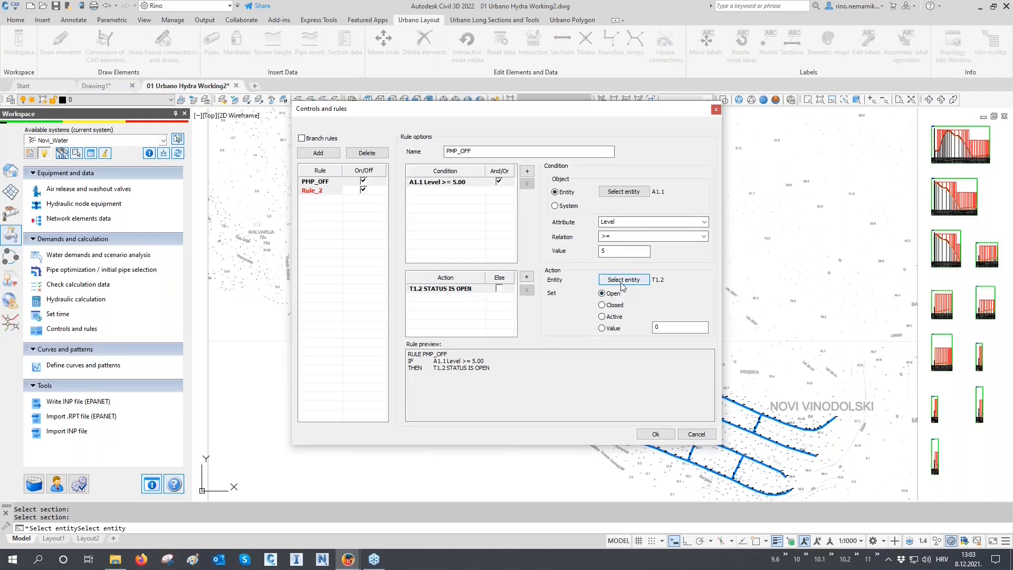
left_click(614, 305)
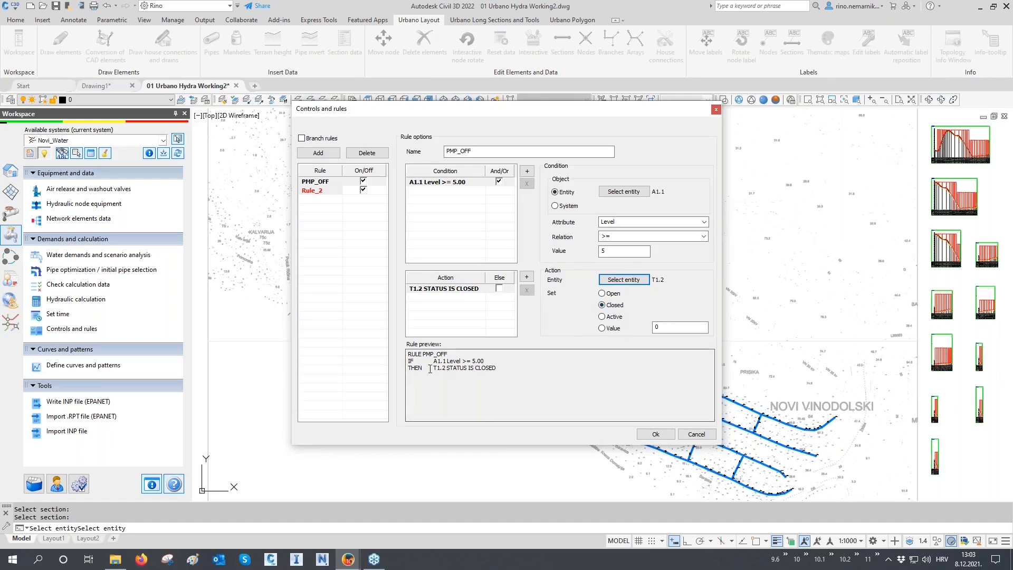
left_click_drag(409, 361, 461, 360)
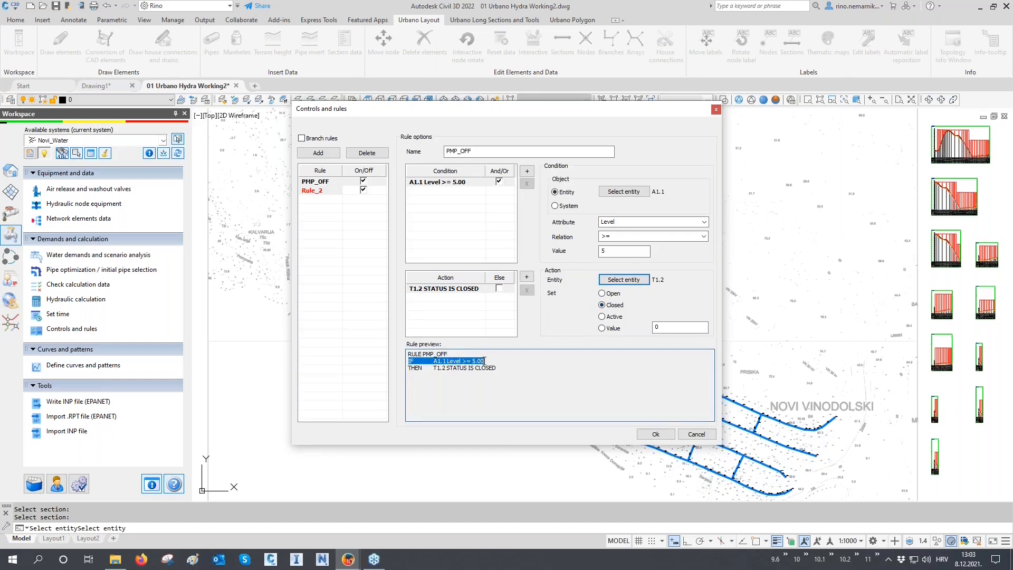
left_click_drag(488, 363, 495, 368)
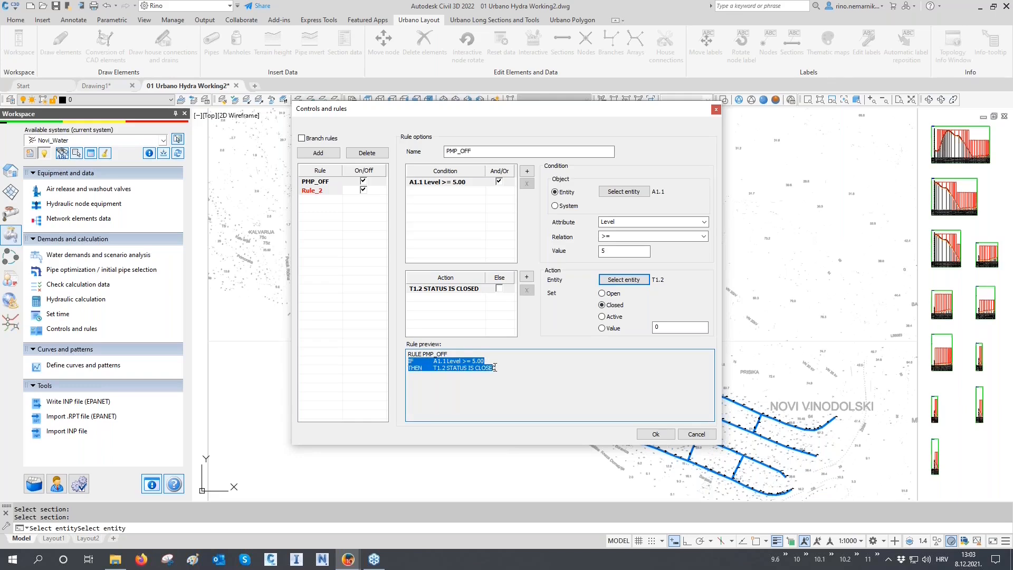
Name the second rule PMP_ON and define its condition as the level of tank A1.1 <= 1.
left_click(312, 190)
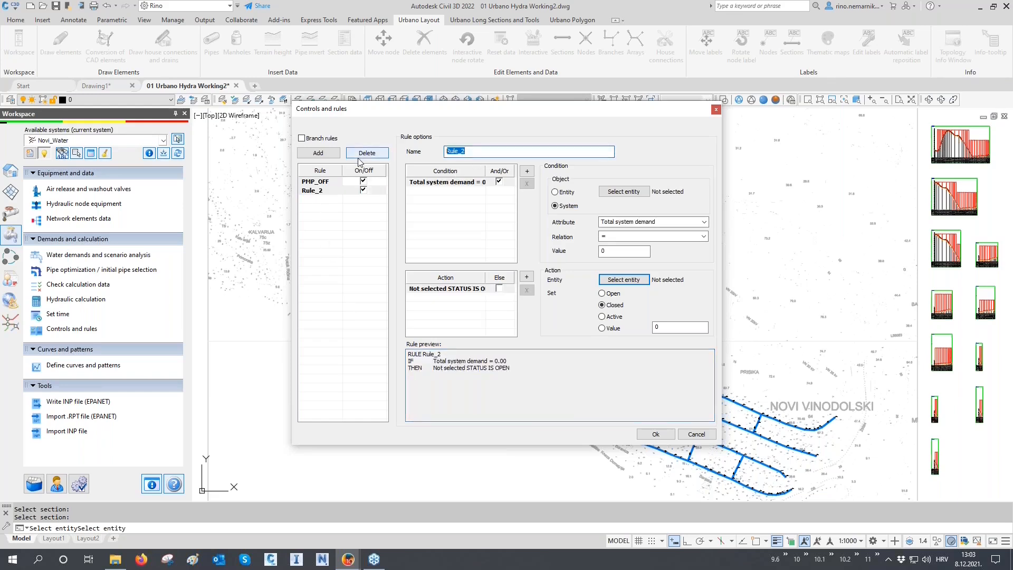
type("PMP_ON")
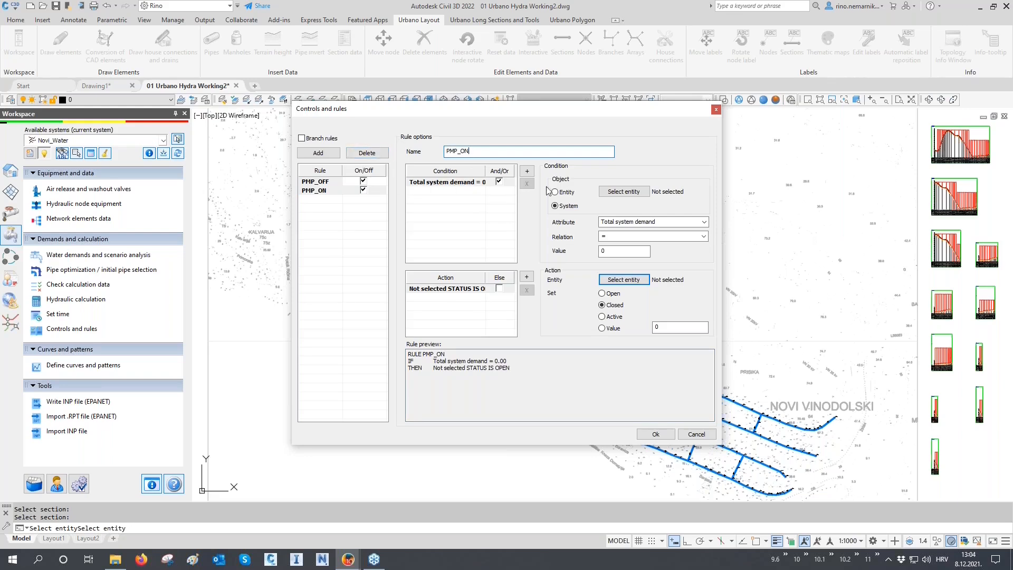
left_click(615, 193)
left_click(627, 236)
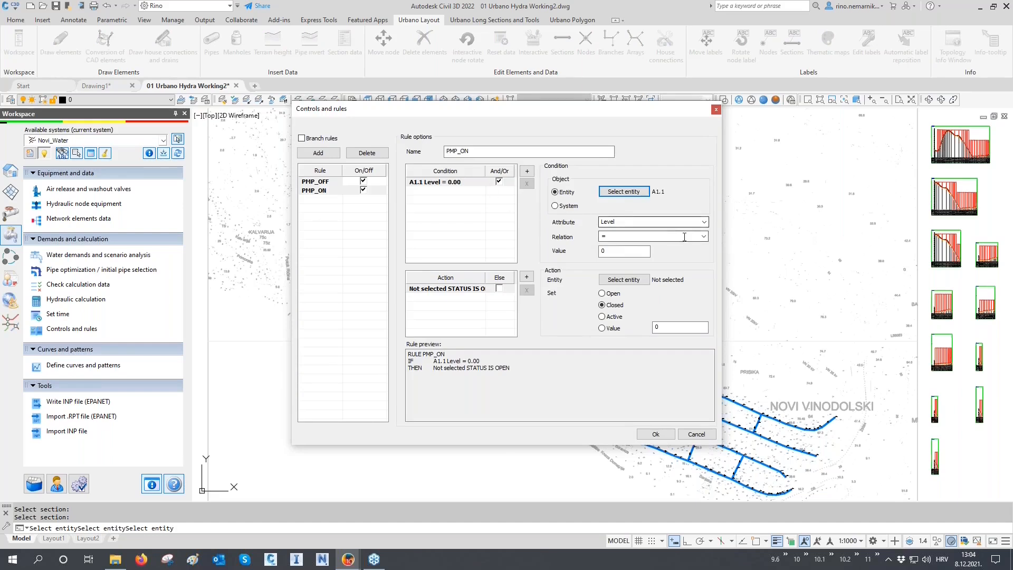
left_click(704, 237)
left_click(632, 266)
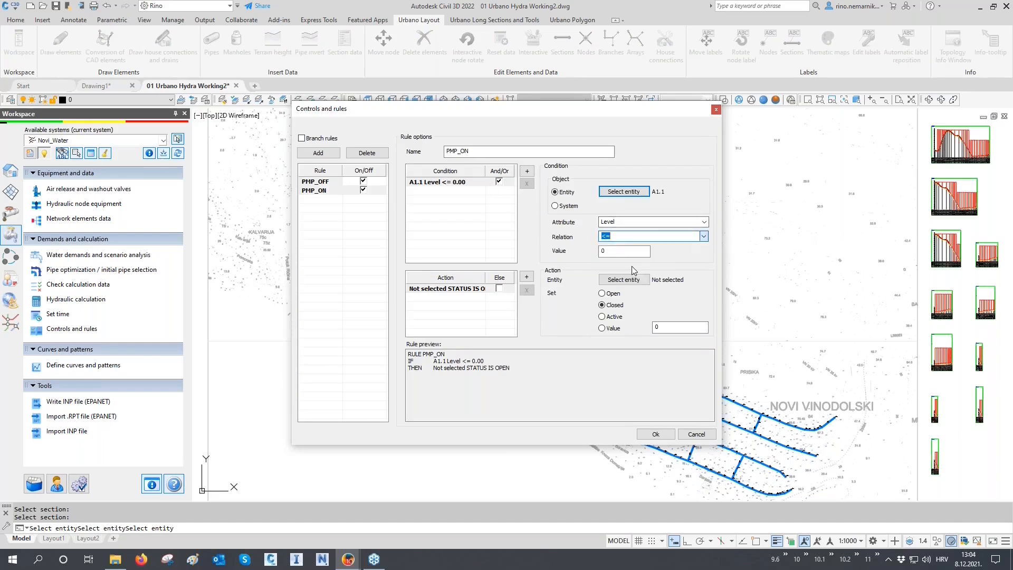
left_click_drag(616, 254, 579, 254)
type("1")
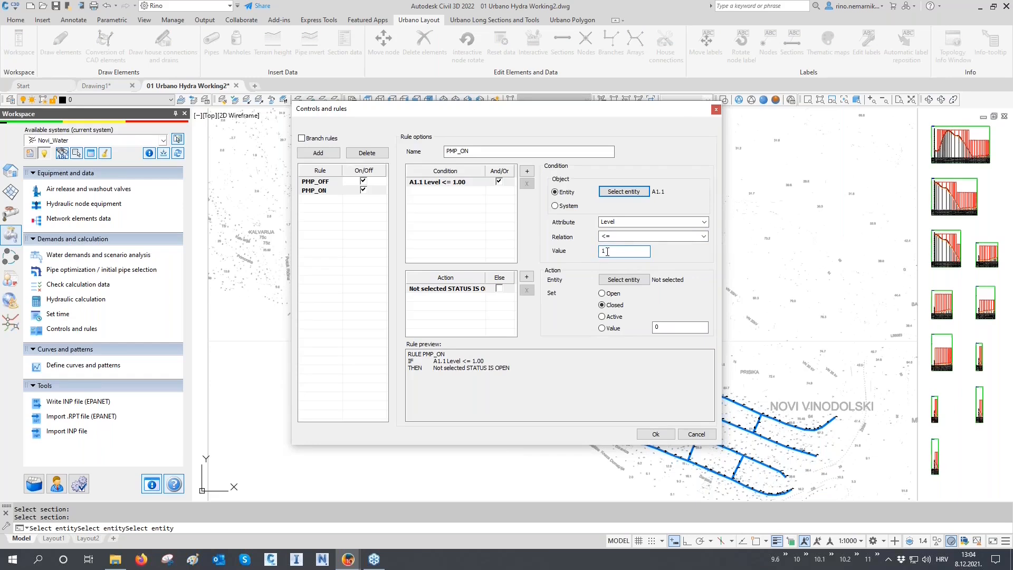
Set the PMP_ON rule's action to the Open status for pump T1.2, review the preview and accept both rules.
left_click(623, 279)
scroll(688, 165, "up", 6)
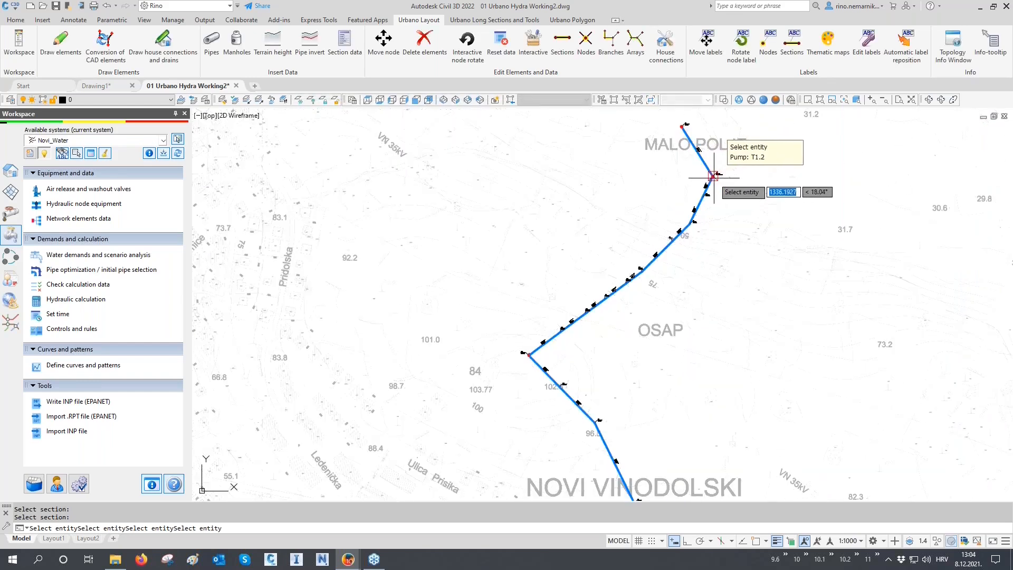
left_click(694, 165)
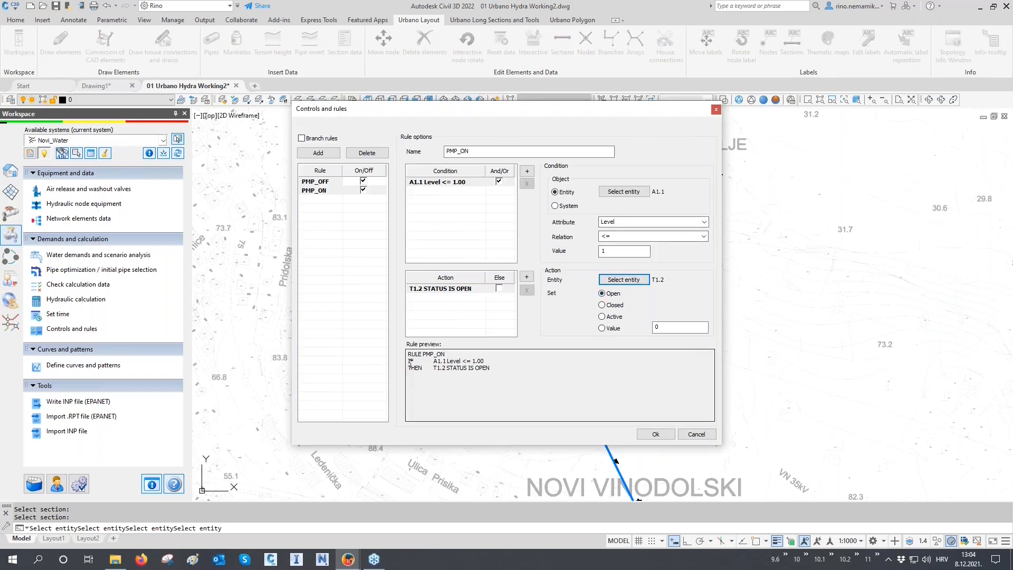
left_click_drag(410, 362, 493, 368)
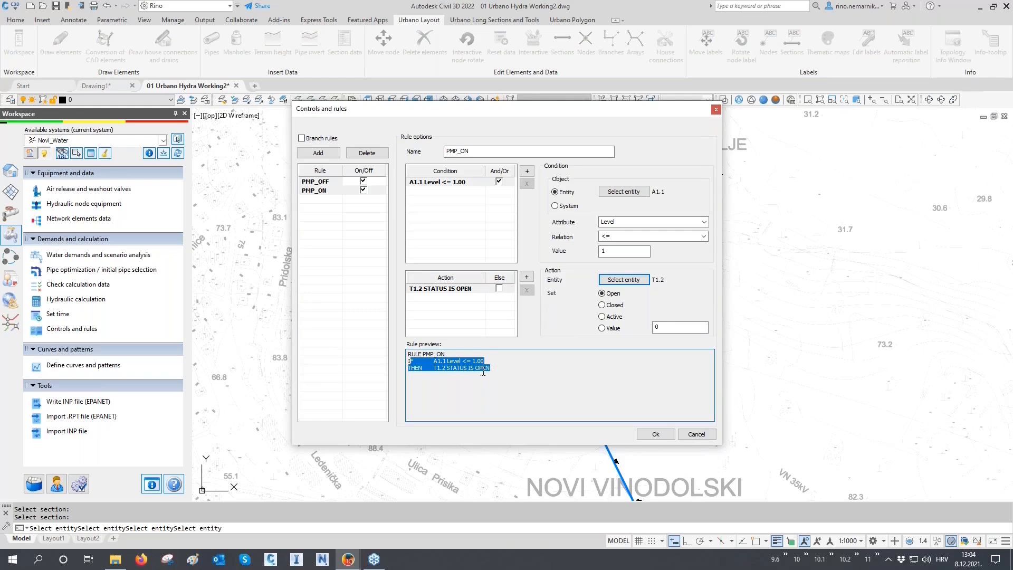
left_click(656, 434)
Run the hydraulic calculation of the network again with the control rules and save its results.
scroll(409, 248, "down", 5)
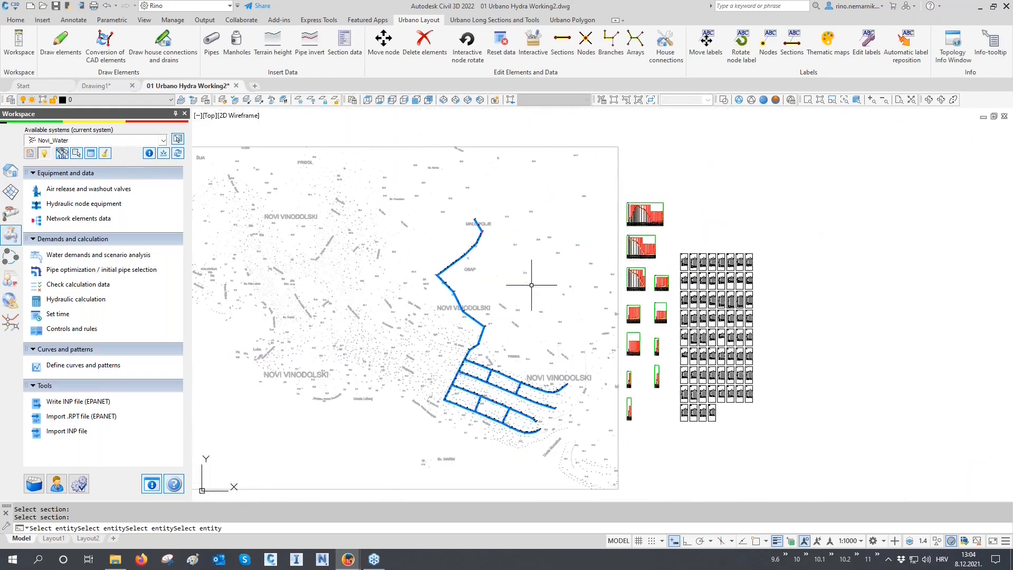
scroll(538, 283, "up", 3)
mouse_move(475, 283)
middle_mouse_down()
mouse_move(357, 268)
mouse_move(699, 269)
middle_mouse_up()
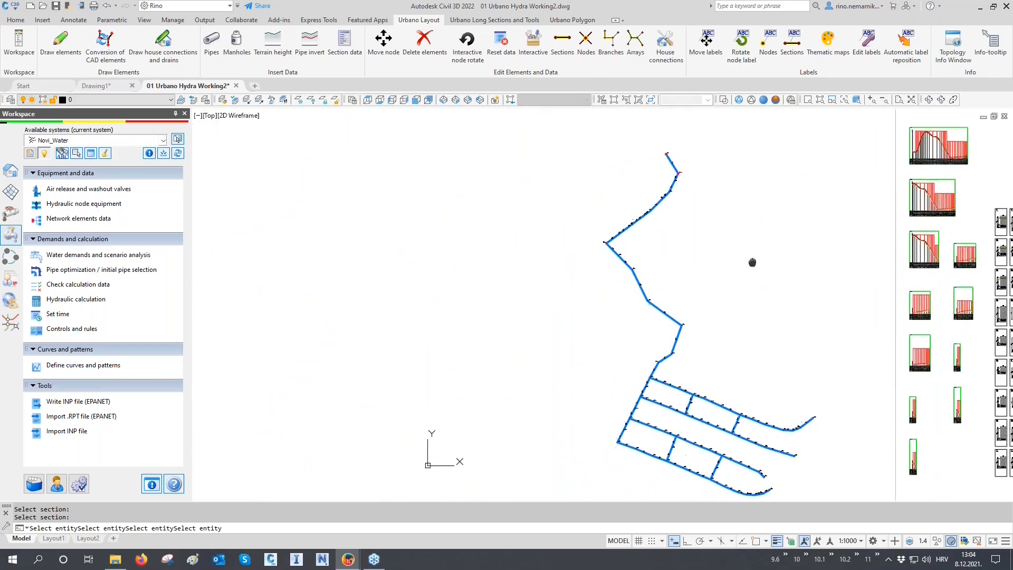
left_click(97, 300)
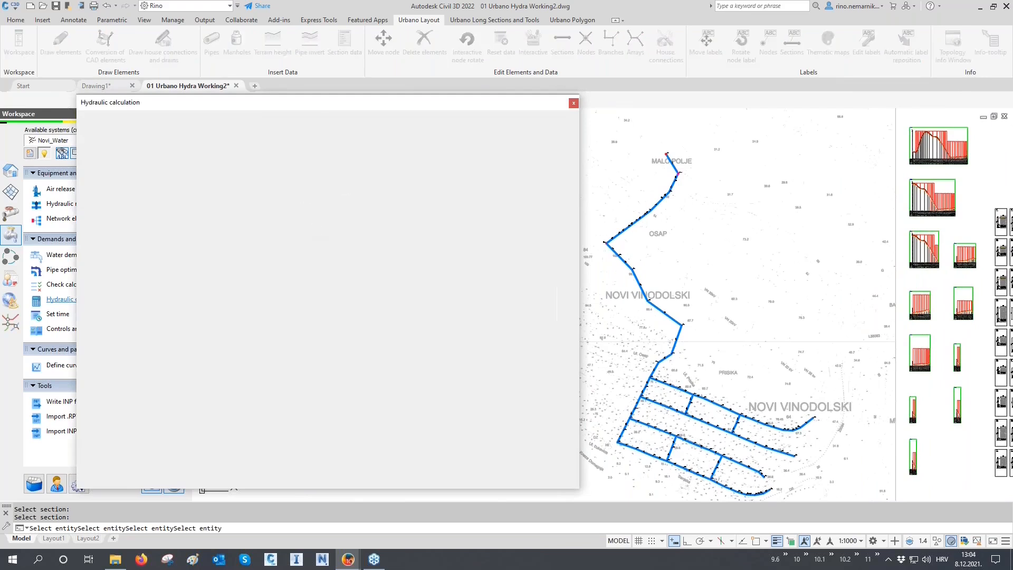
left_click(303, 141)
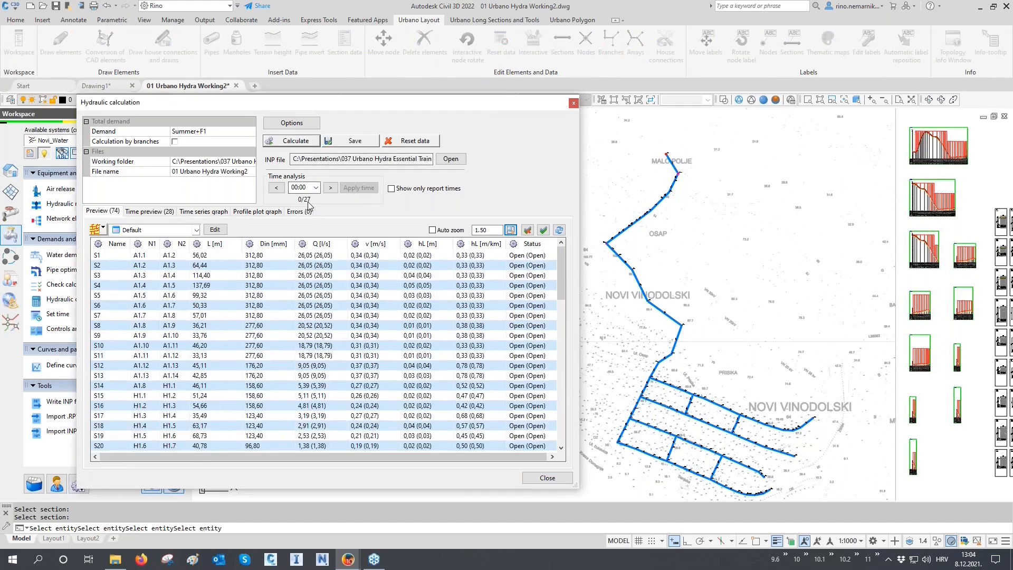
left_click(351, 141)
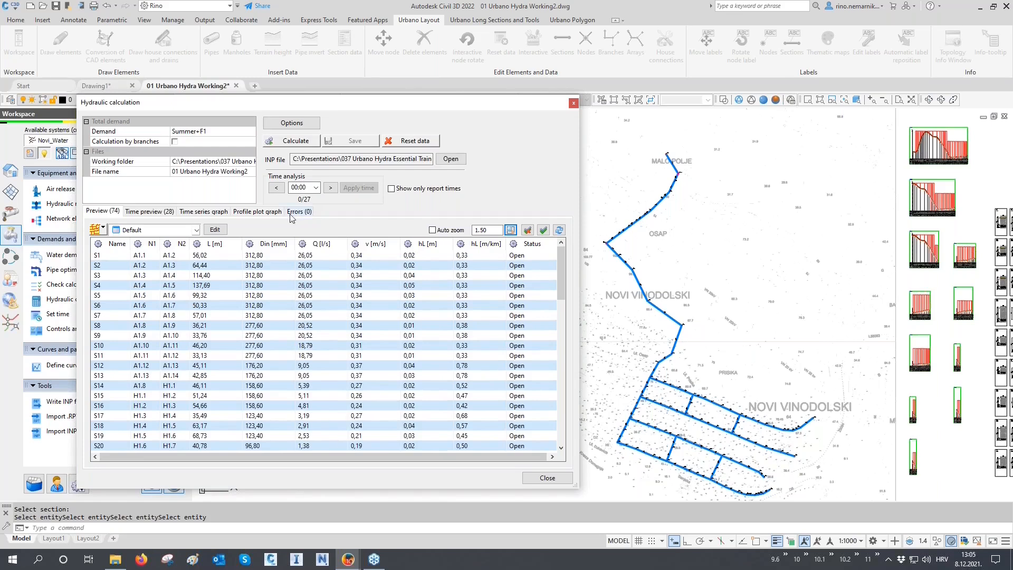
Examine the time series graph of ending pressure at tank A1.1, reading its low and high points.
left_click(223, 214)
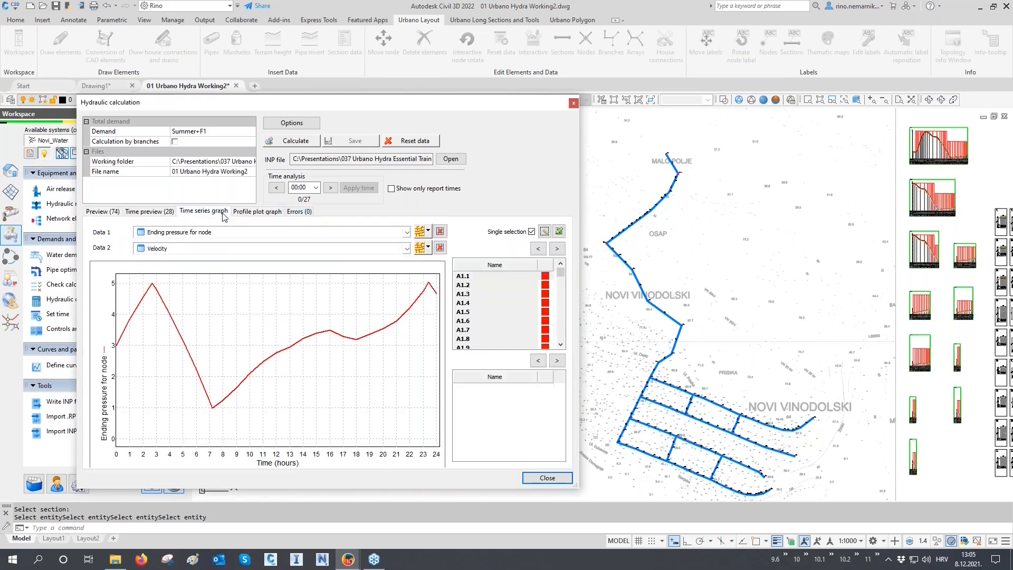
left_click(147, 292)
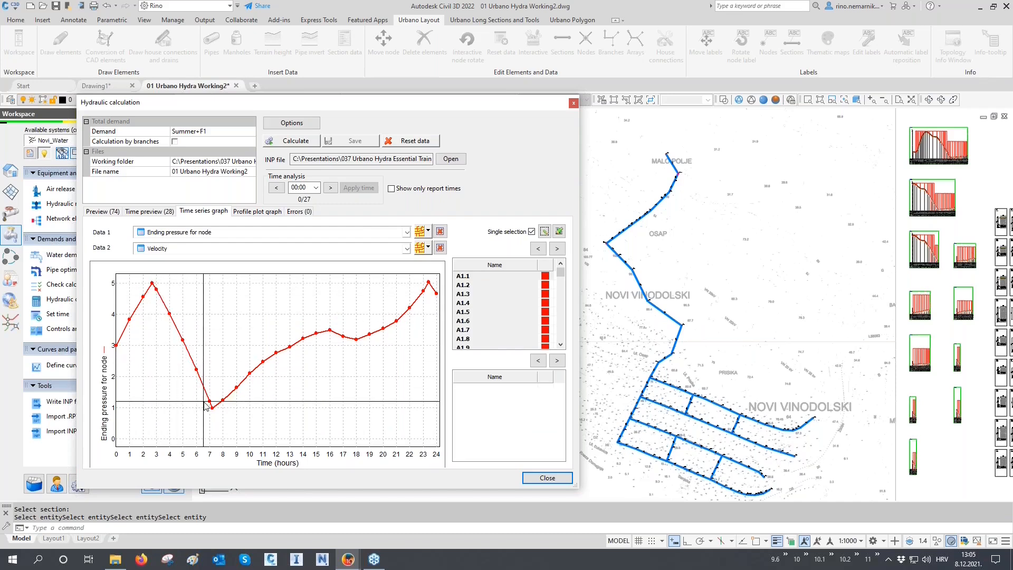
mouse_move(213, 412)
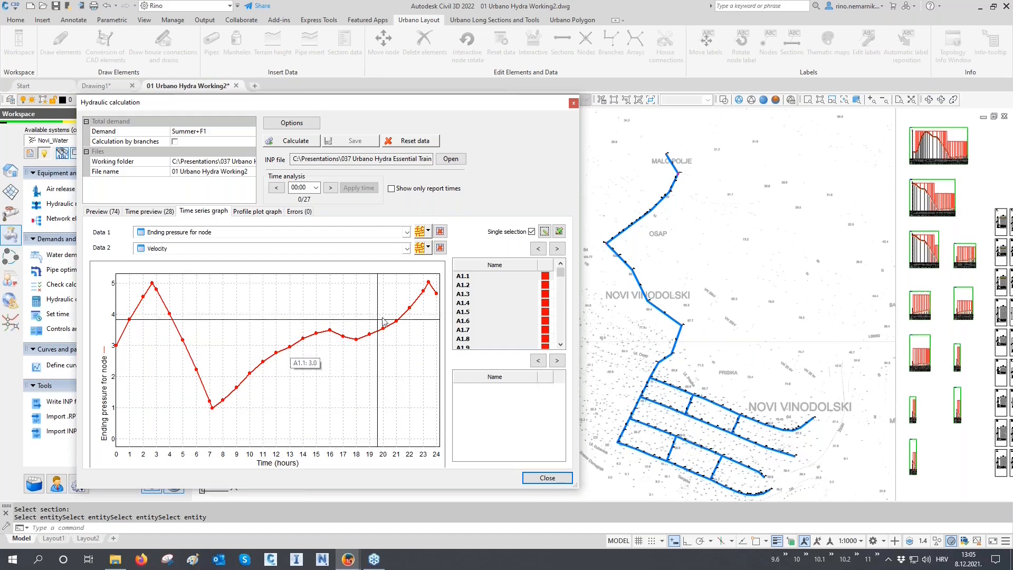
mouse_move(428, 284)
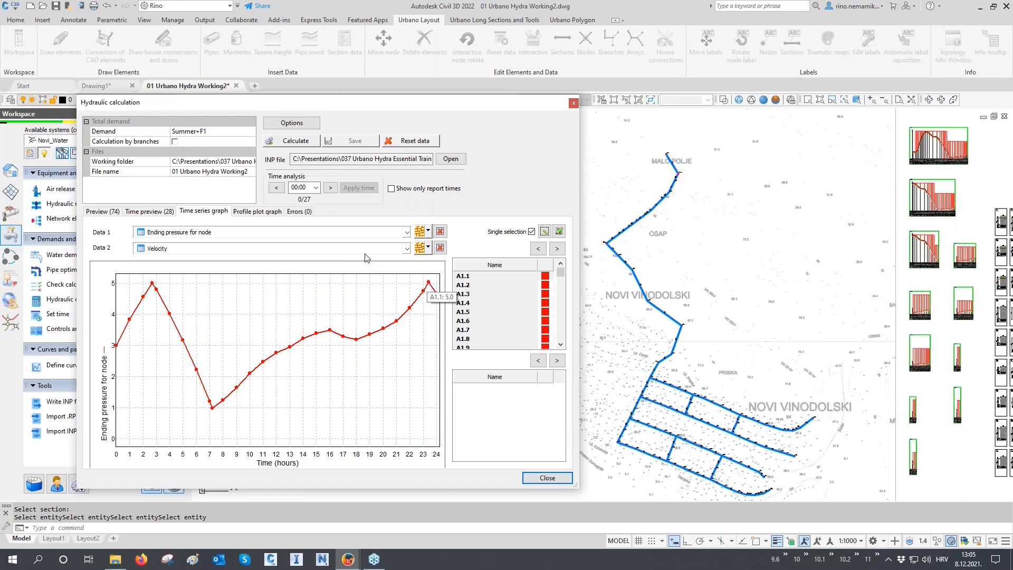
Plot the velocity of section T2 beside the pump as the time series graph's second data set.
left_click(428, 249)
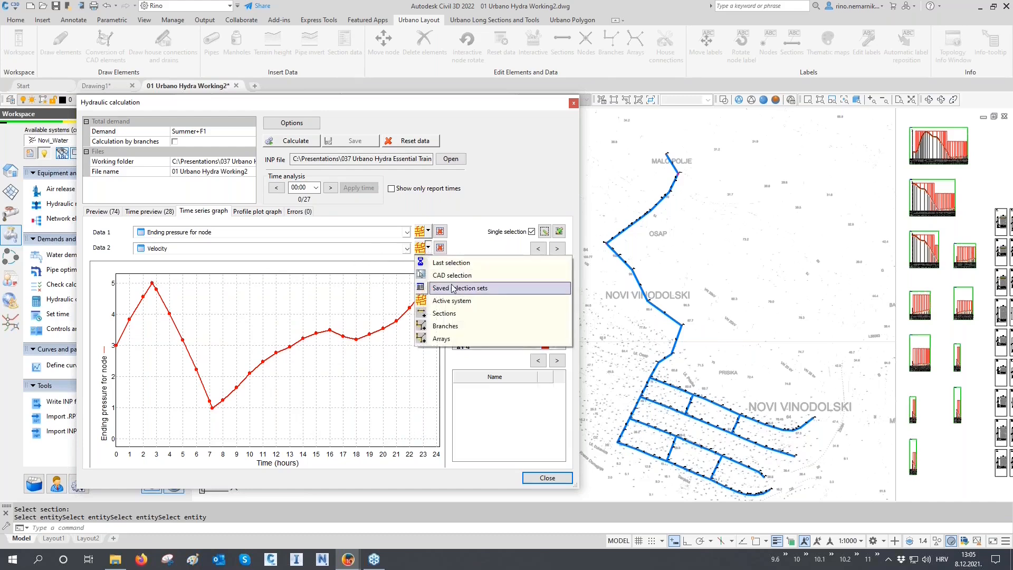
left_click(453, 315)
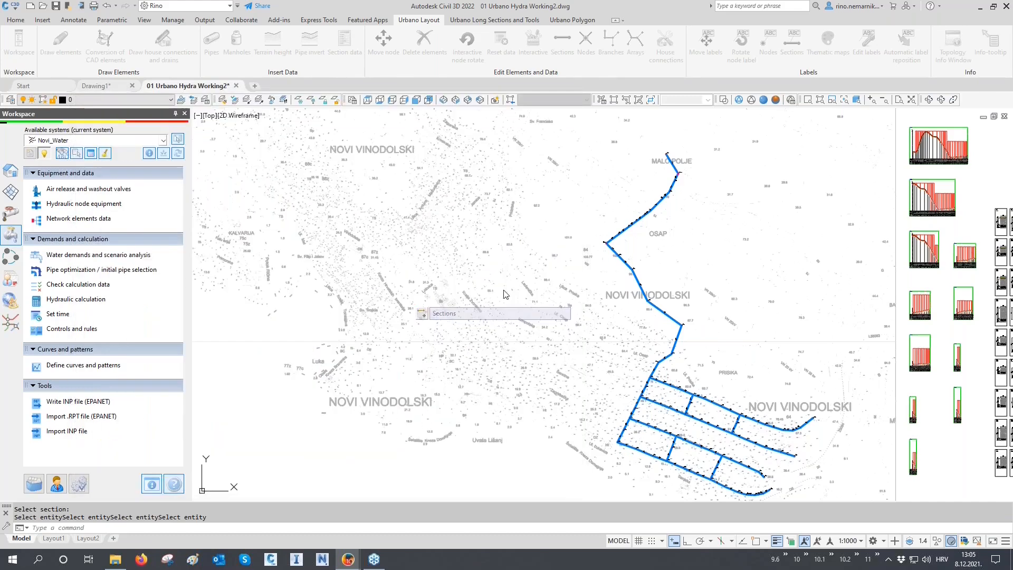
left_click(679, 178)
key("Return")
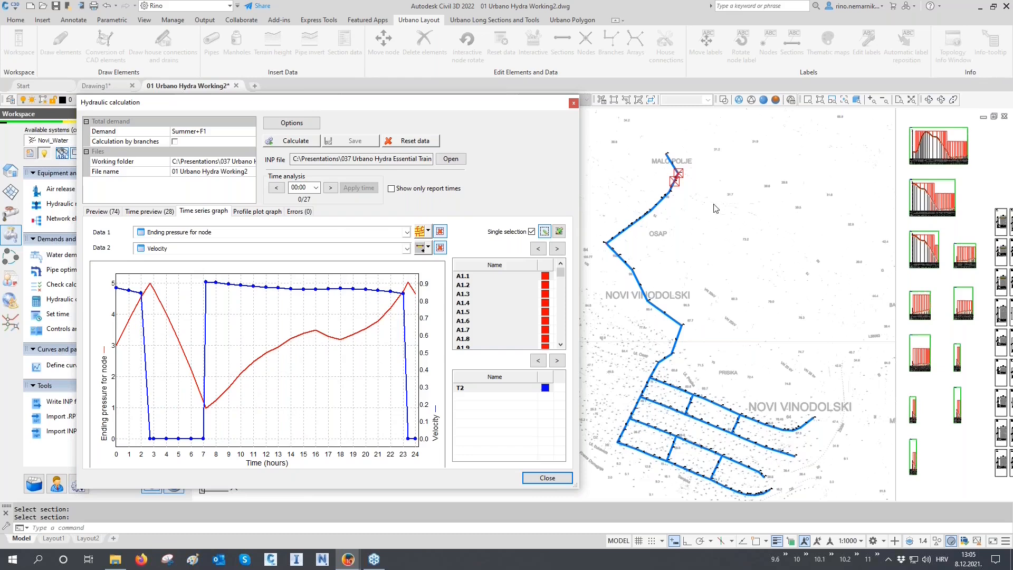
Place the combined pressure and velocity graph in the drawing beside the pump, and try inserting the separate graphs of all nodes.
left_click(544, 231)
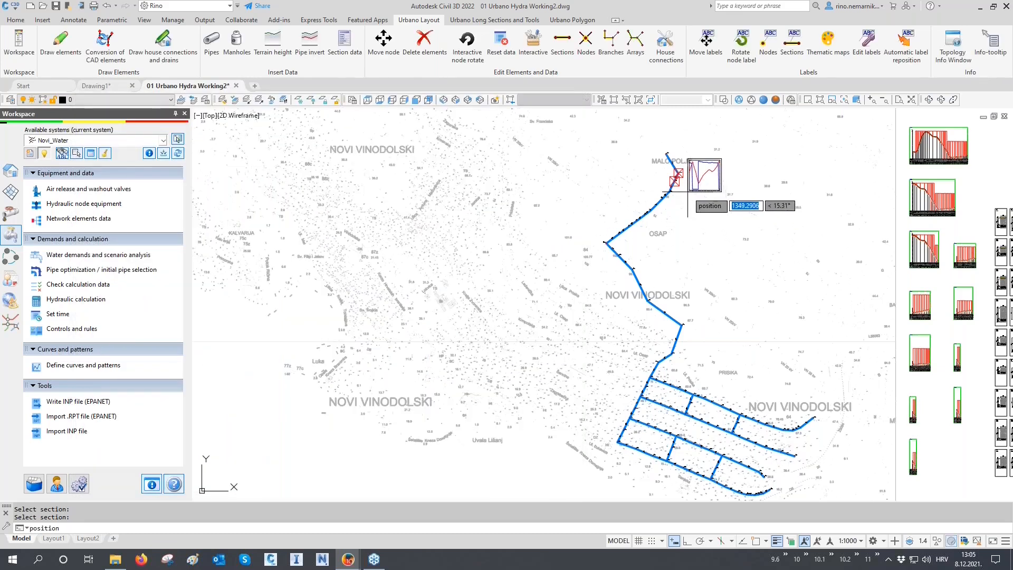
left_click(688, 191)
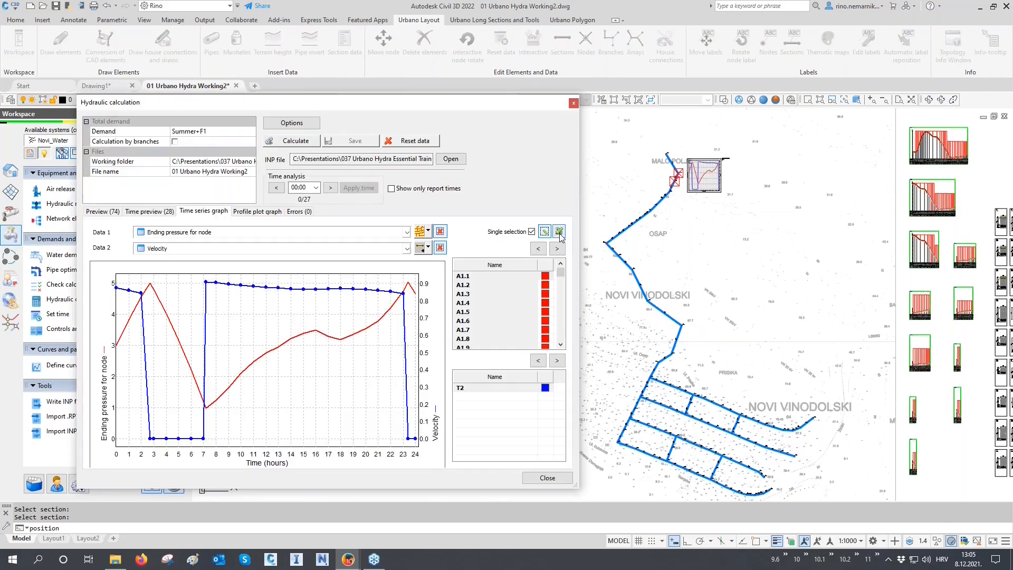
left_click(559, 232)
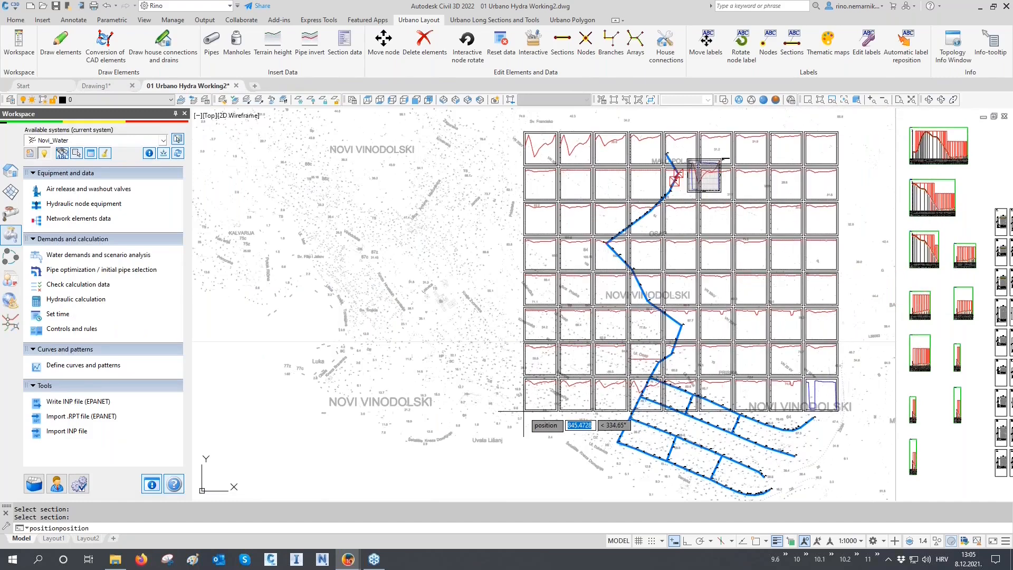
key("Escape")
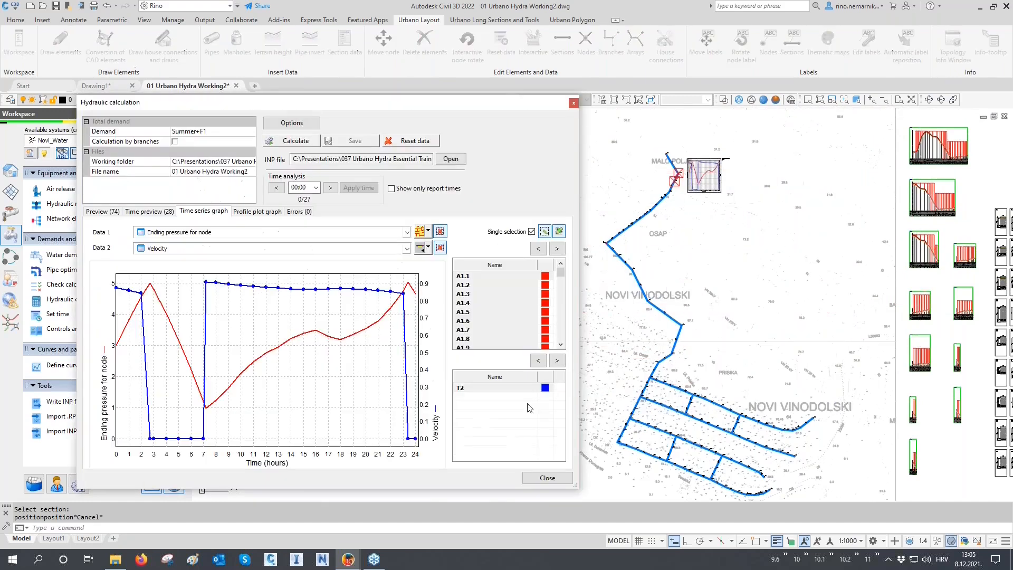
Limit the ending pressure data to tank node A1.1 and place the separate pressure and velocity graphs below the first one.
left_click(429, 234)
left_click(448, 297)
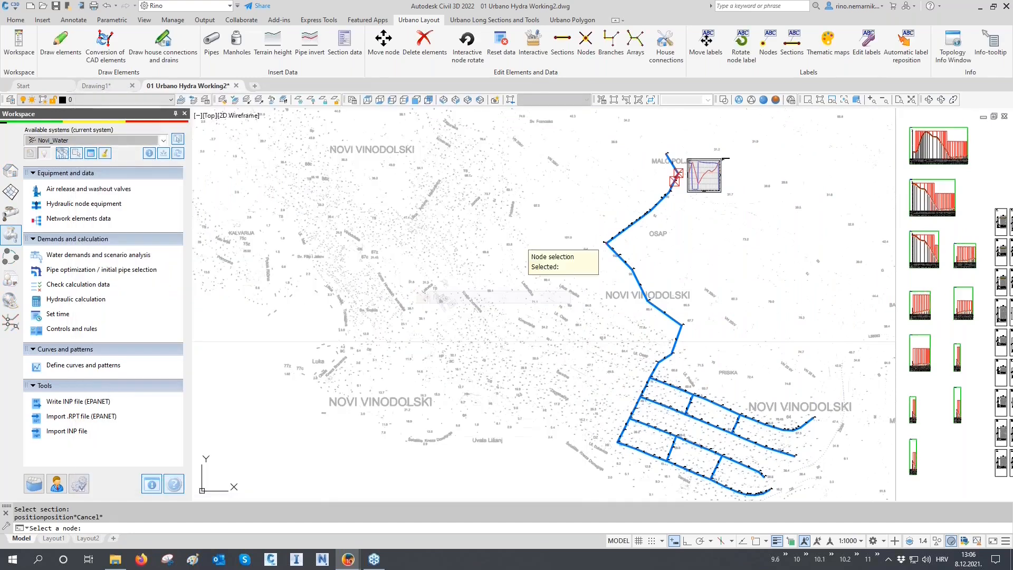
left_click(598, 247)
right_click(596, 248)
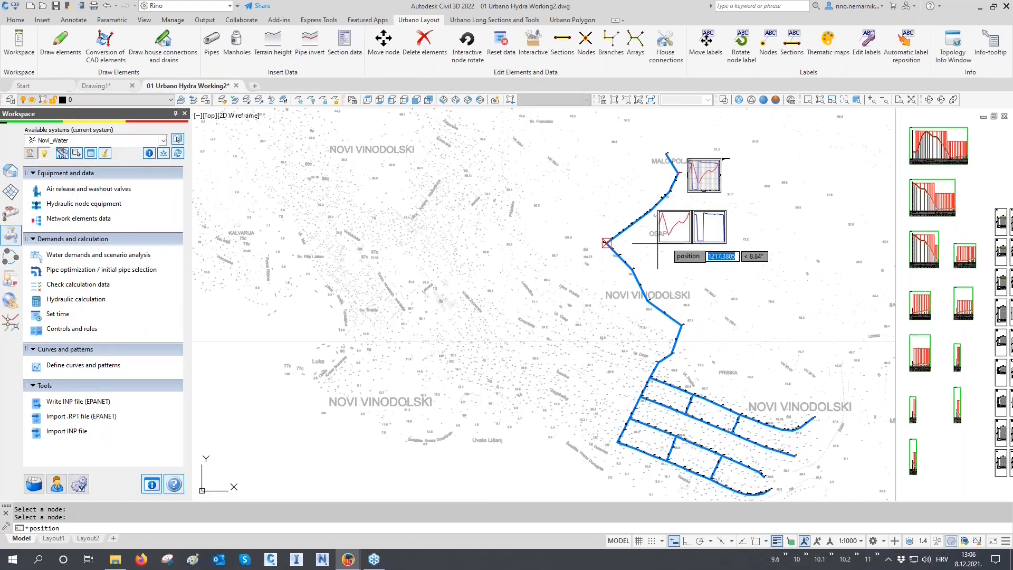
left_click(687, 231)
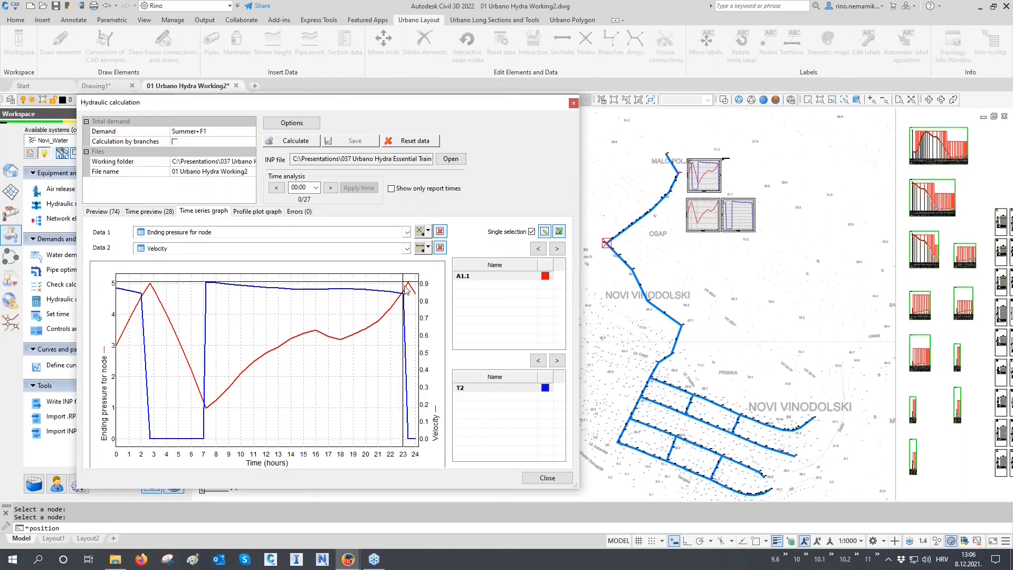
Plot the ending pressure of the four branch end nodes H1.12, H2.10, H3.9 and H4.12 as the first data set.
left_click(423, 236)
middle_click_drag(629, 367, 577, 323)
left_click(763, 373)
left_click(740, 409)
left_click(712, 432)
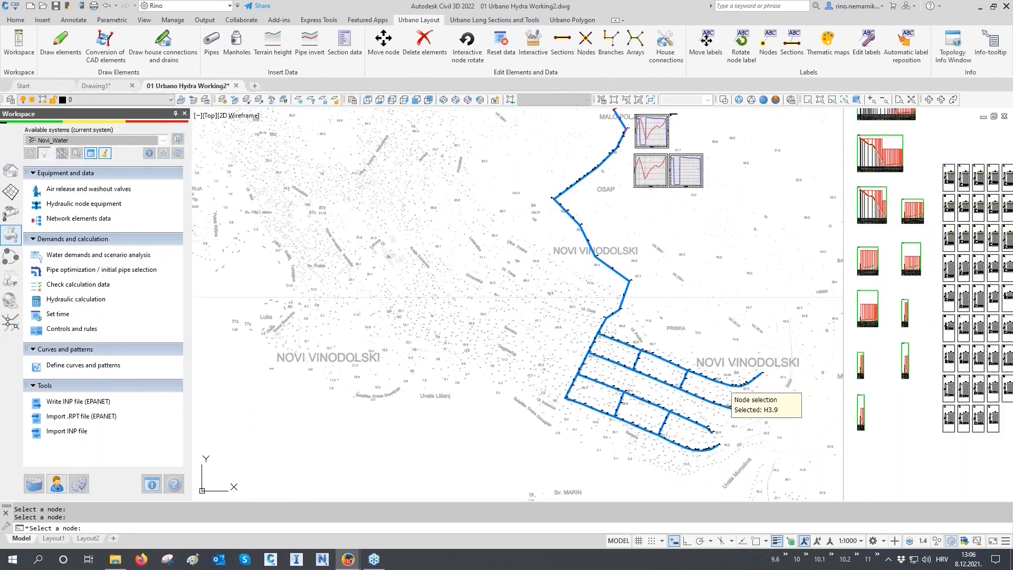
left_click(726, 445)
key("Return")
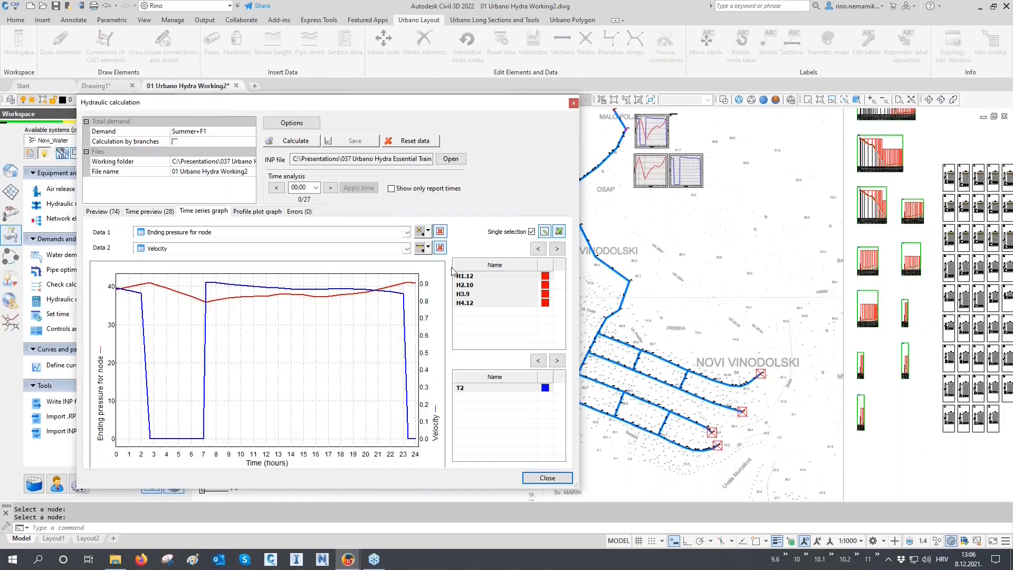
Plot the velocity of sections S19, S31, S41 and S50 as the time series graph's second data set.
left_click(420, 249)
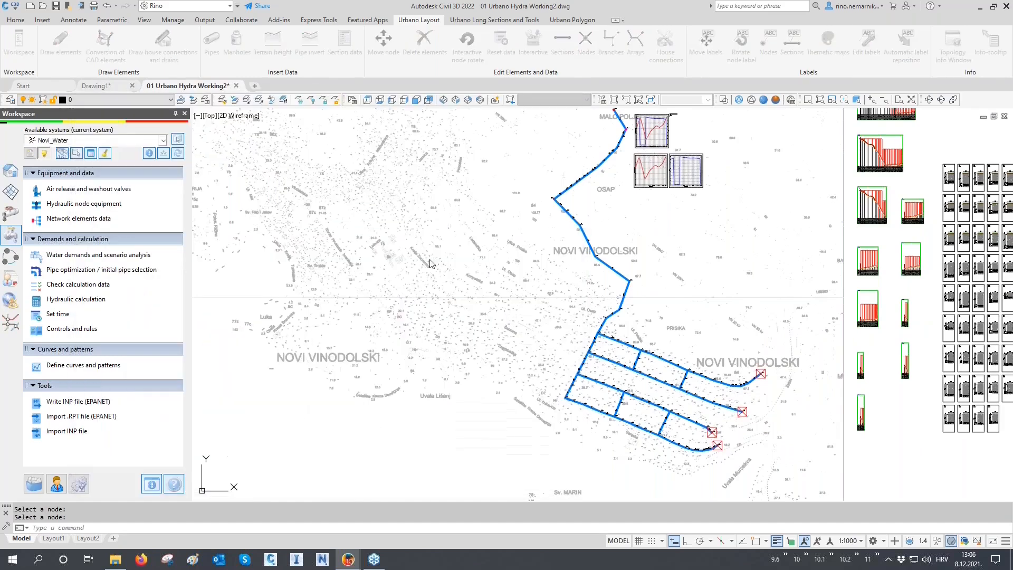
left_click(674, 368)
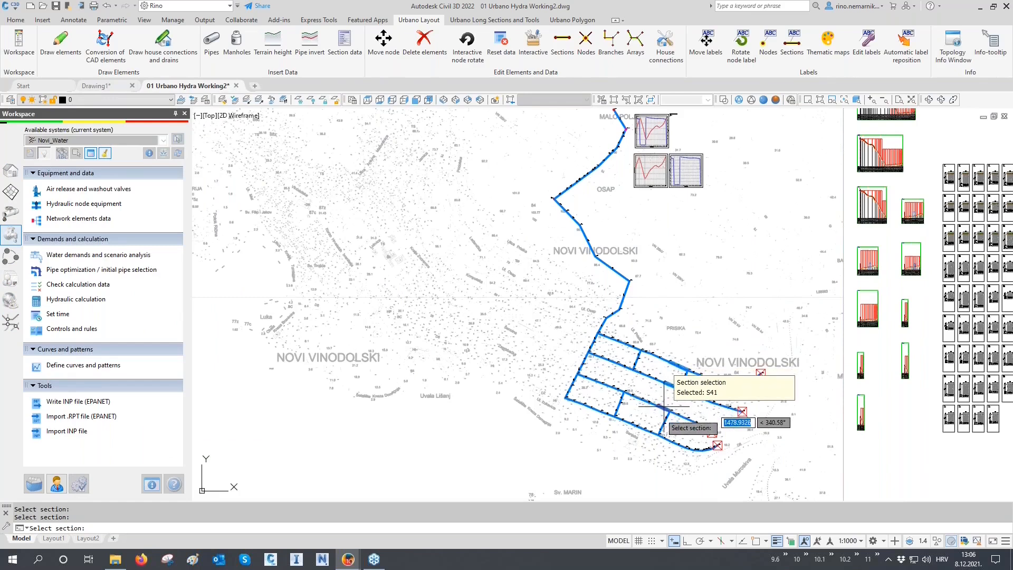
left_click(654, 432)
key("Return")
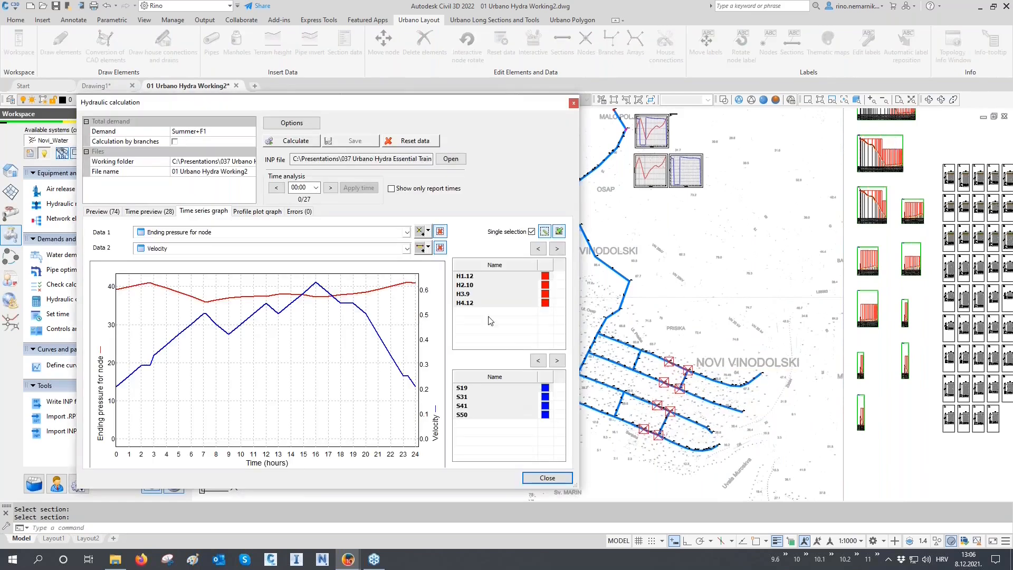
Review the pressure curves of the four nodes and the velocity curves of the four sections individually, then display all of them together.
left_click(473, 278)
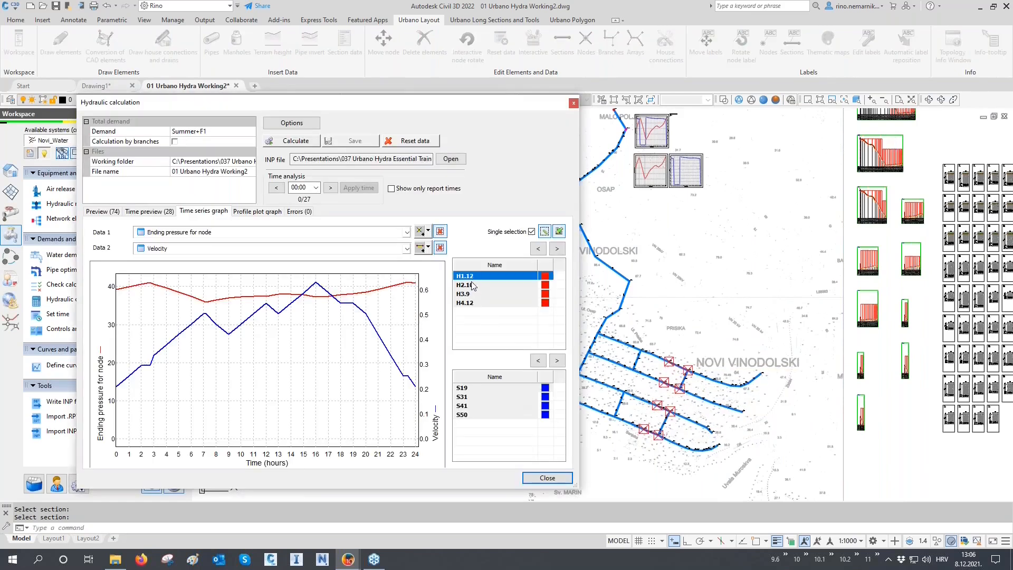
left_click(473, 285)
left_click(472, 294)
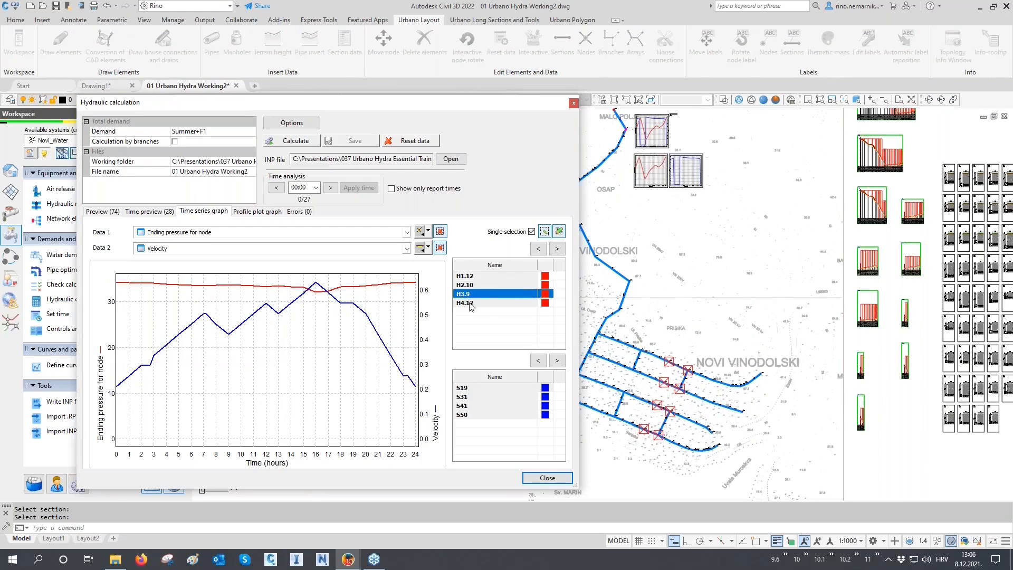
left_click(472, 304)
left_click(470, 389)
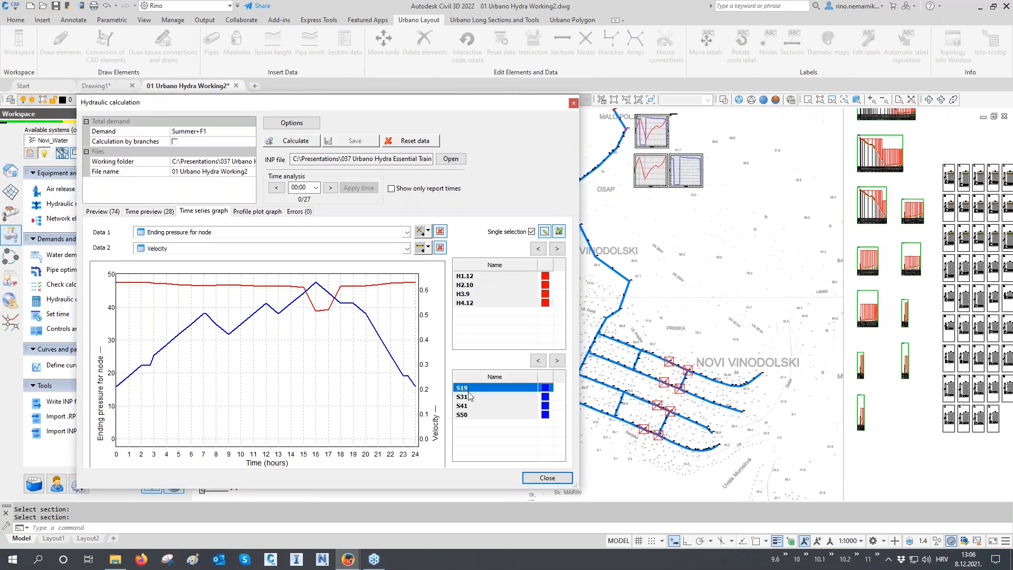
left_click(470, 399)
left_click(470, 406)
left_click(470, 415)
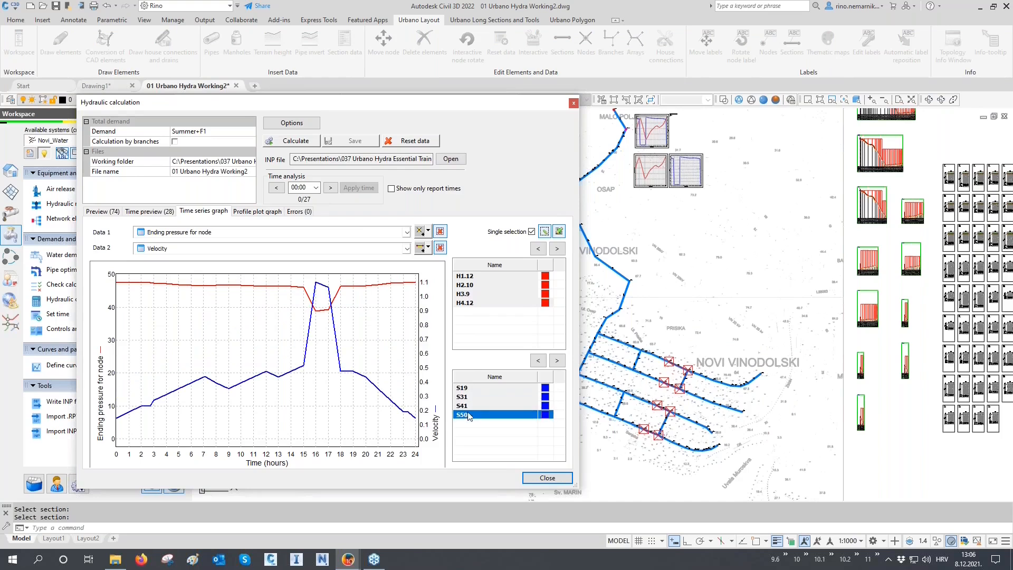
left_click(532, 232)
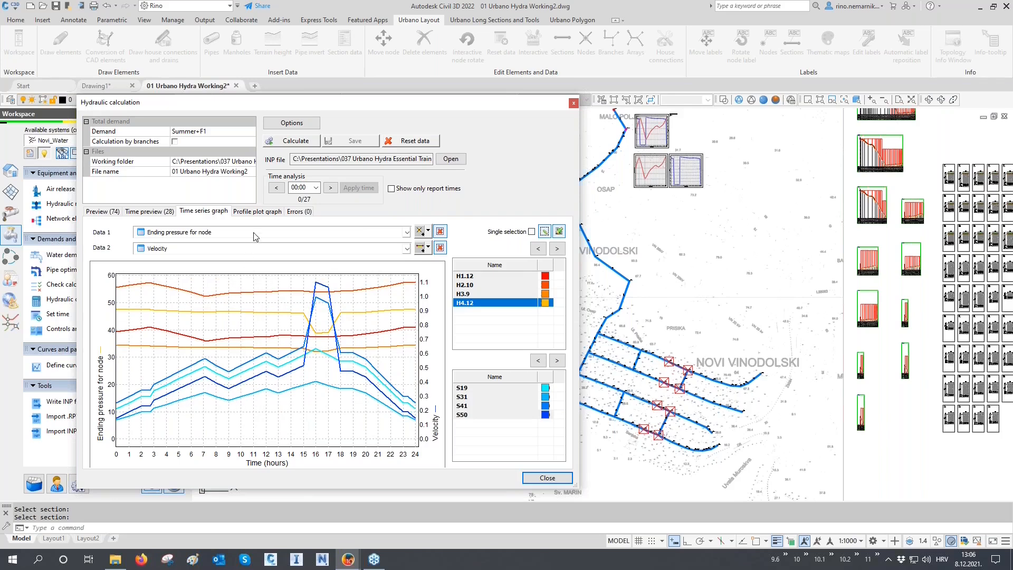
Create a node-to-node profile plot from the network's upper starting node through the lower branch to its end node H4.12.
left_click(257, 212)
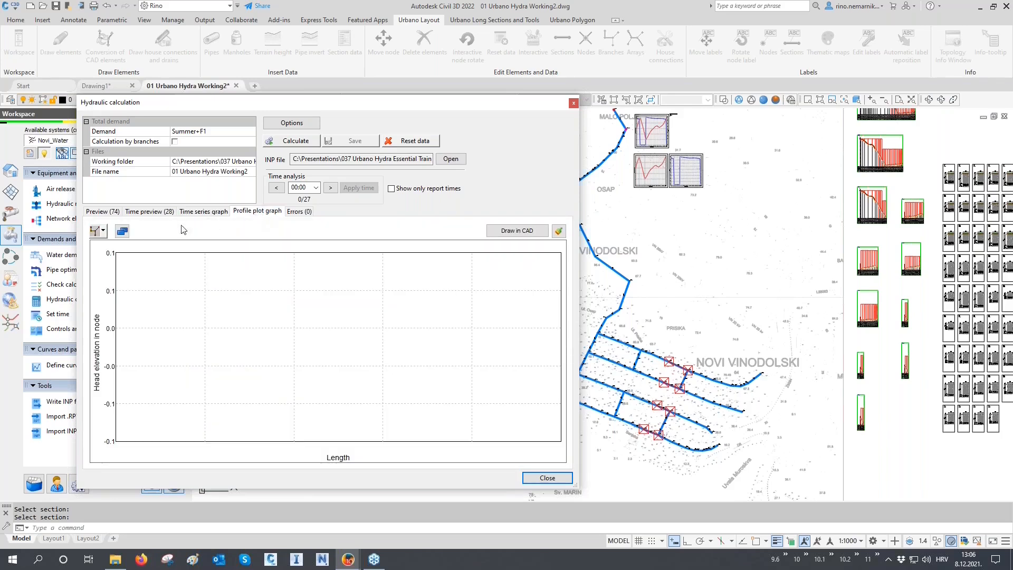
left_click(107, 234)
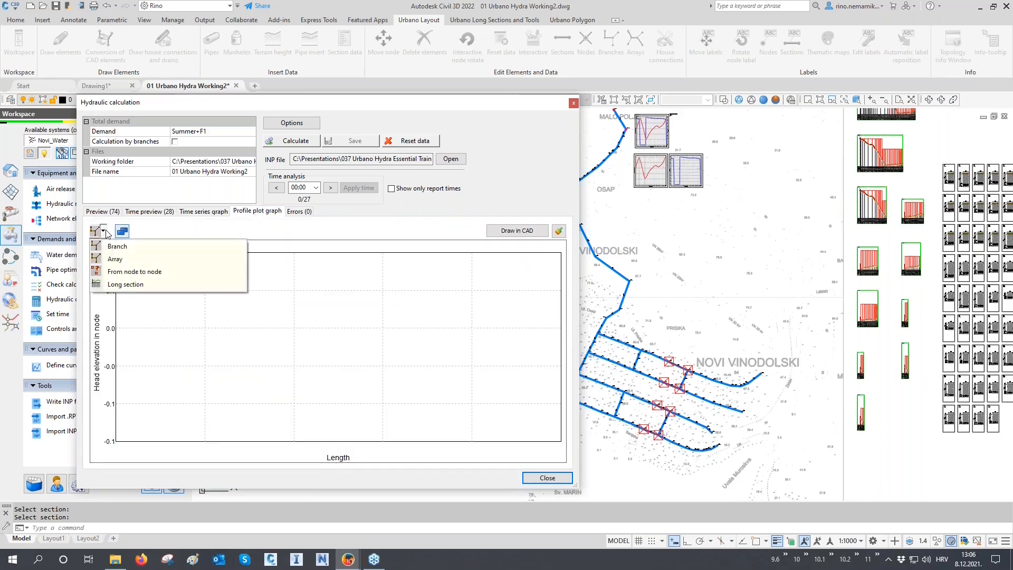
left_click(140, 272)
scroll(349, 385, "down", 3)
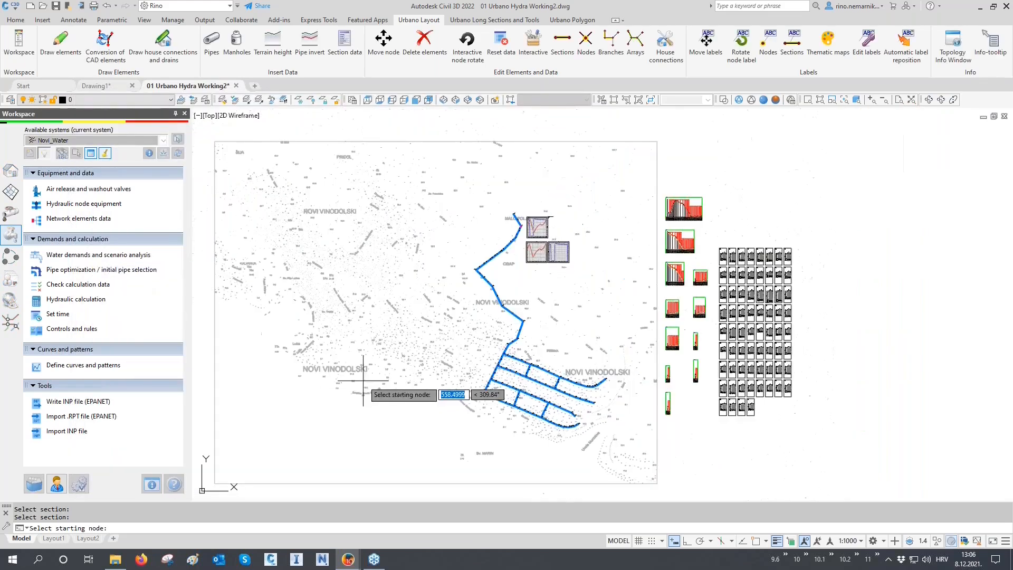
left_click(514, 216)
left_click(484, 393)
left_click(579, 424)
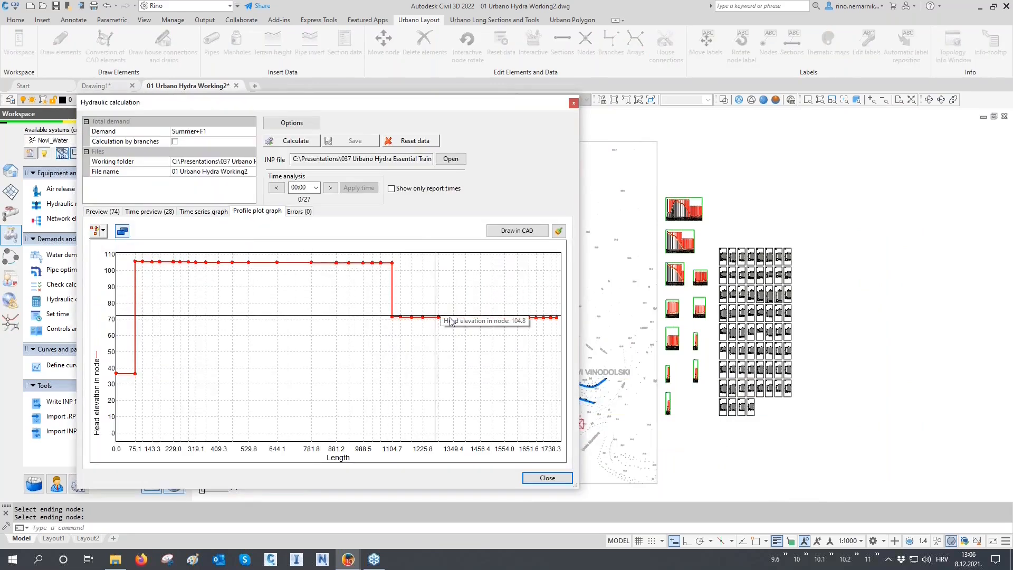
Add the node Pressure data to the profile plot beside the head elevation.
left_click(123, 231)
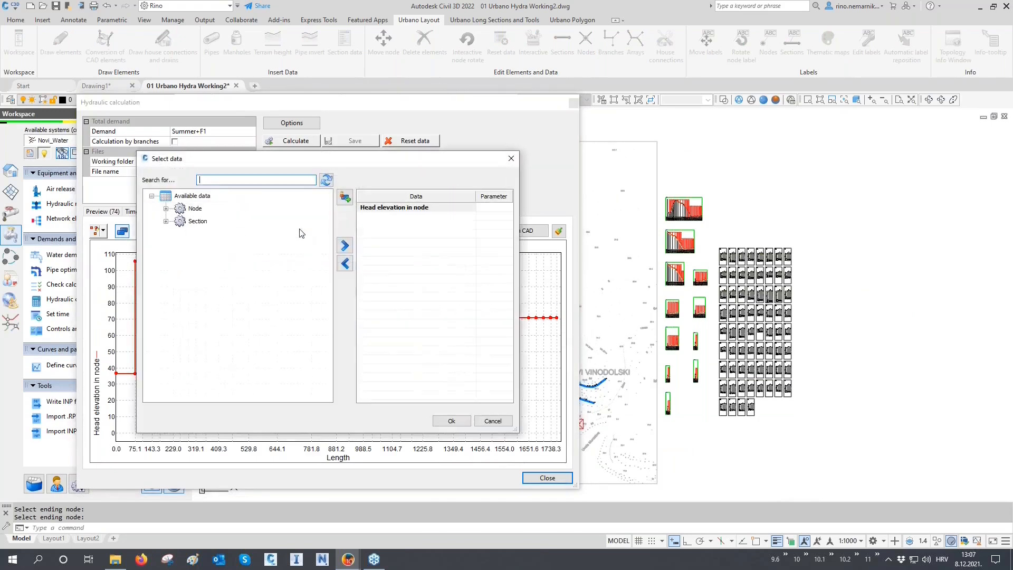
left_click(166, 222)
left_click(166, 209)
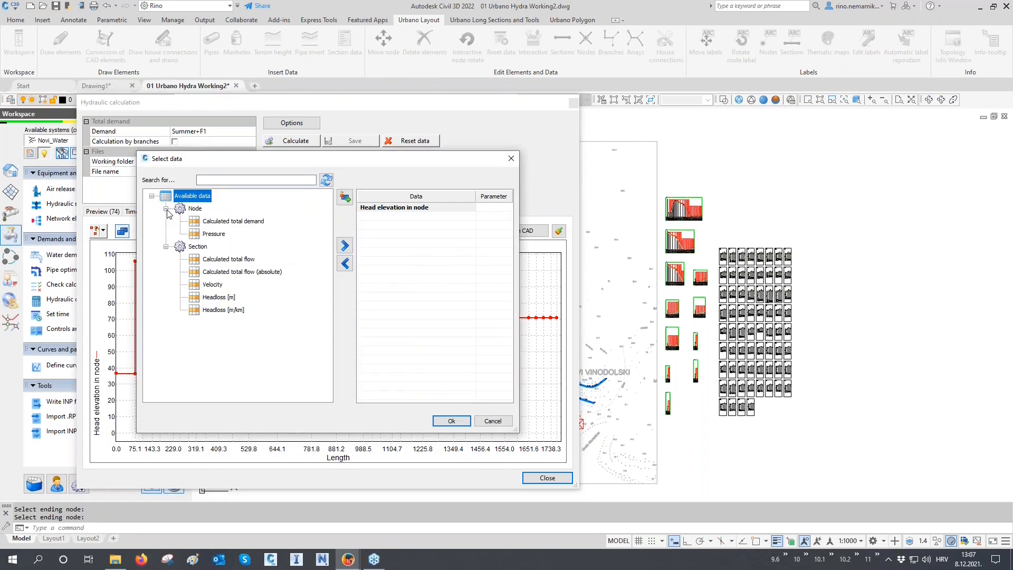
double_click(209, 234)
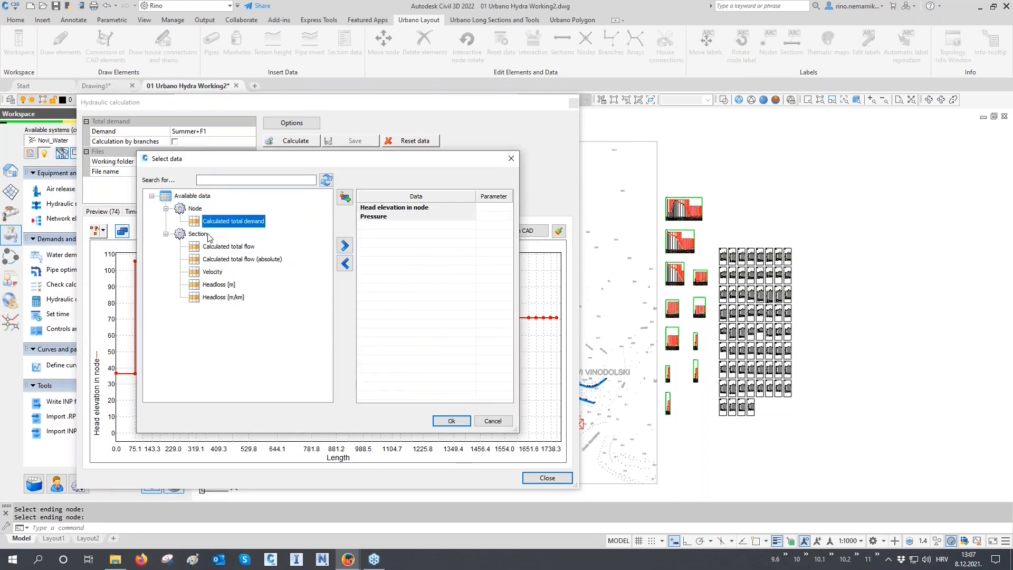
left_click(452, 421)
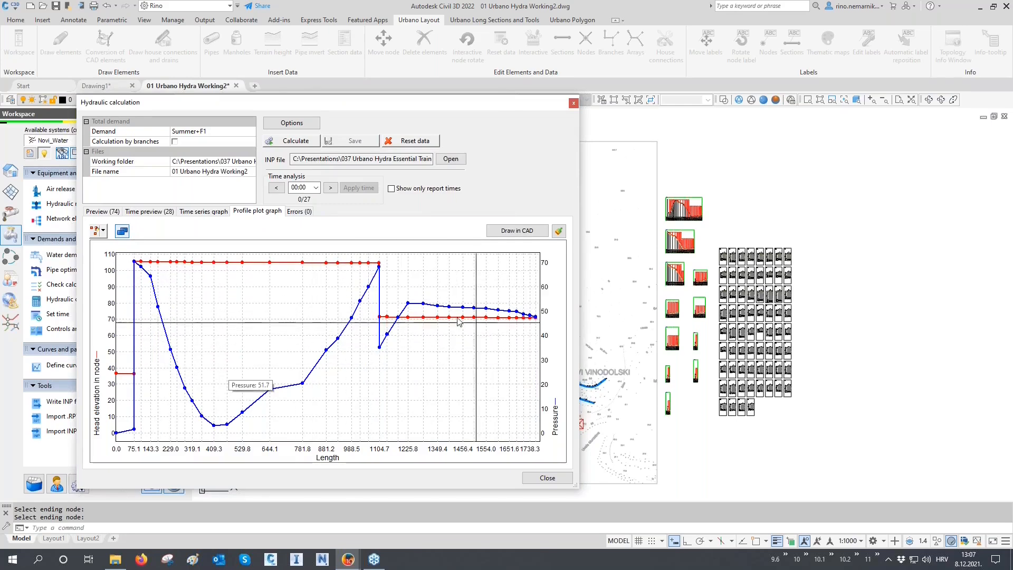
Step the profile plot through the analysis times up to 12:00, then view it at 16:00.
left_click(331, 189)
left_click(331, 189)
left_click(330, 189)
left_click(331, 188)
left_click(330, 189)
left_click(331, 189)
left_click(330, 189)
left_click(330, 188)
left_click(331, 189)
left_click(330, 188)
left_click(330, 189)
left_click(330, 189)
left_click(330, 188)
left_click(331, 188)
left_click(316, 188)
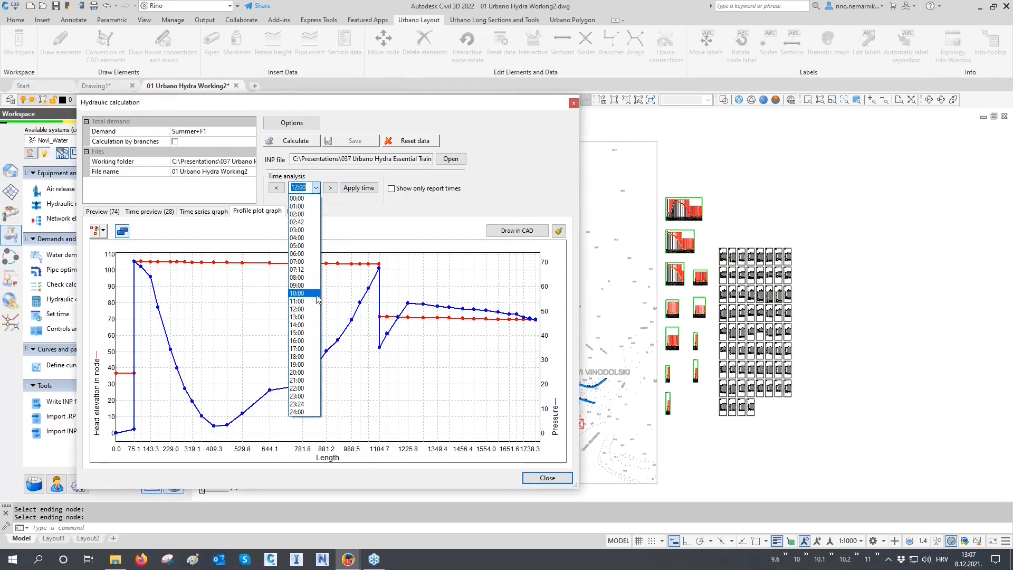
left_click(317, 341)
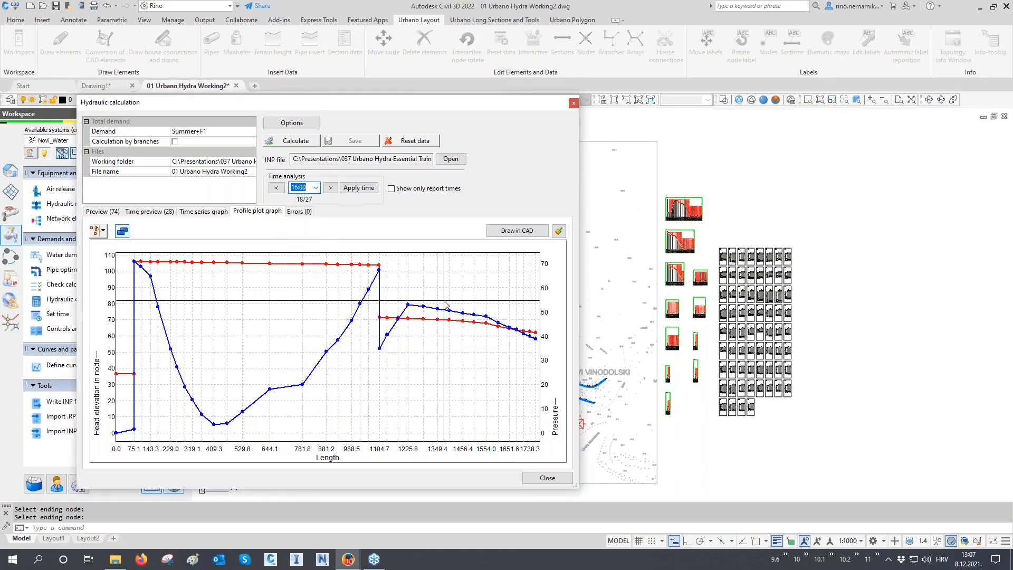
Close the hydraulic calculation and step the drawing's result time to 06:00 while checking the labels near end node H4.12.
left_click(554, 477)
scroll(578, 404, "up", 4)
scroll(577, 404, "up", 6)
middle_click_drag(578, 405, 578, 417)
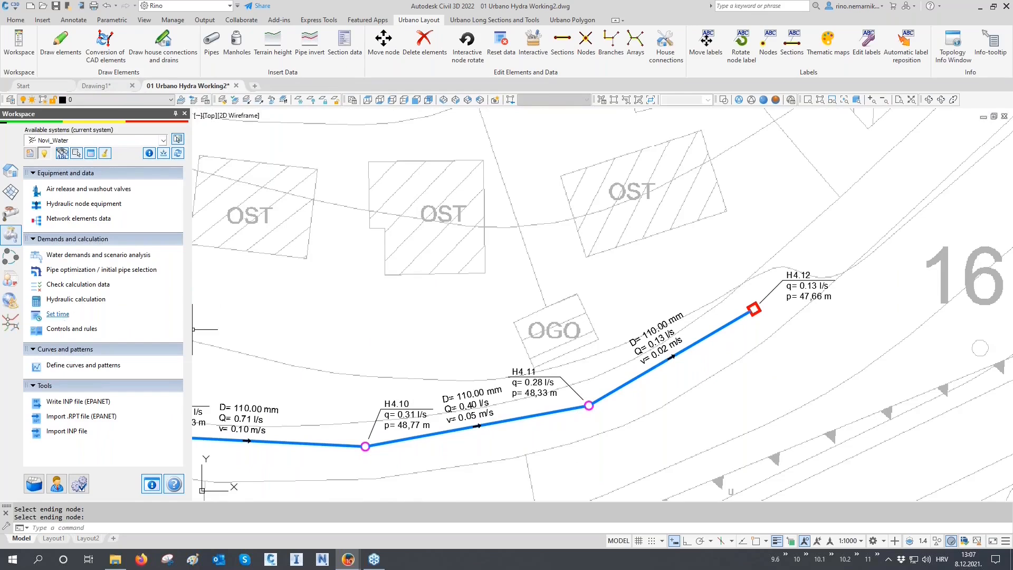
left_click(57, 315)
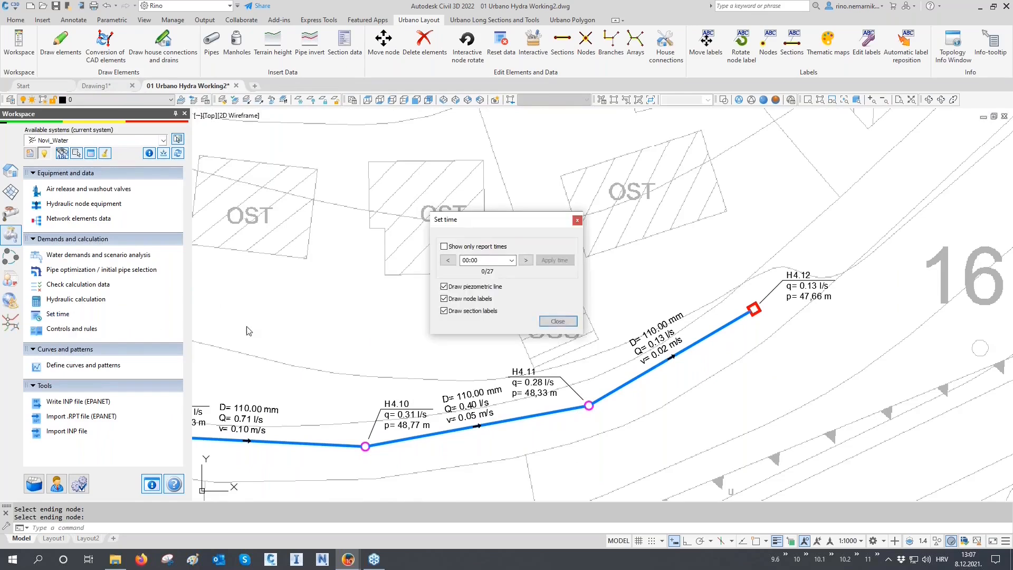
left_click(525, 260)
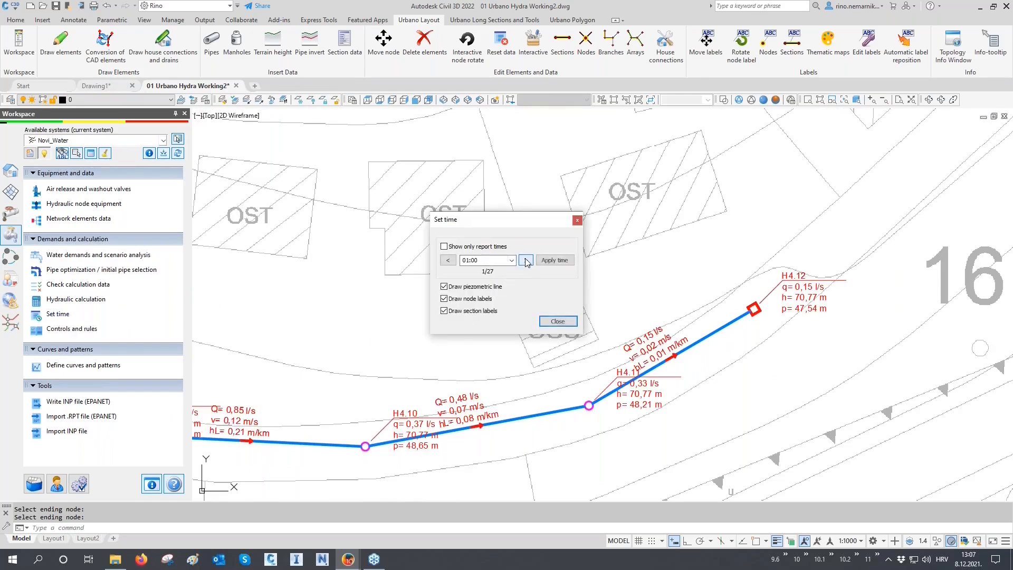
scroll(614, 372, "up", 2)
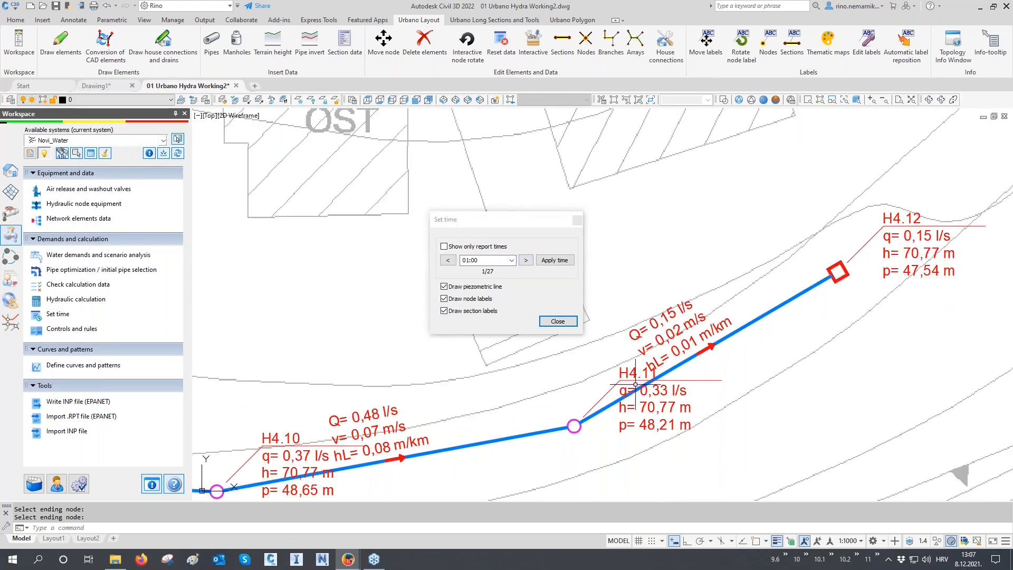
left_click(526, 261)
left_click(526, 261)
left_click(526, 260)
left_click(526, 260)
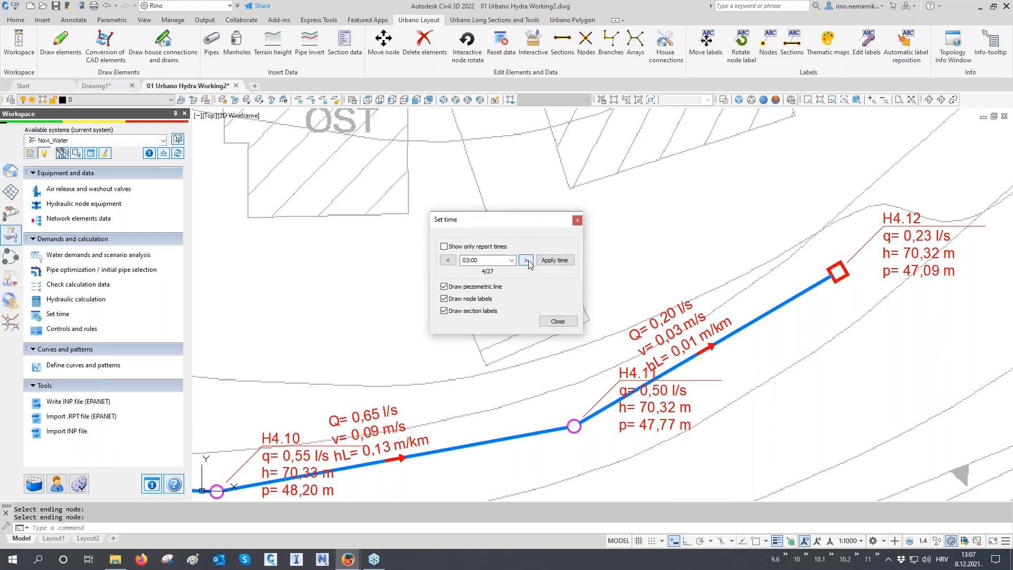
left_click(526, 260)
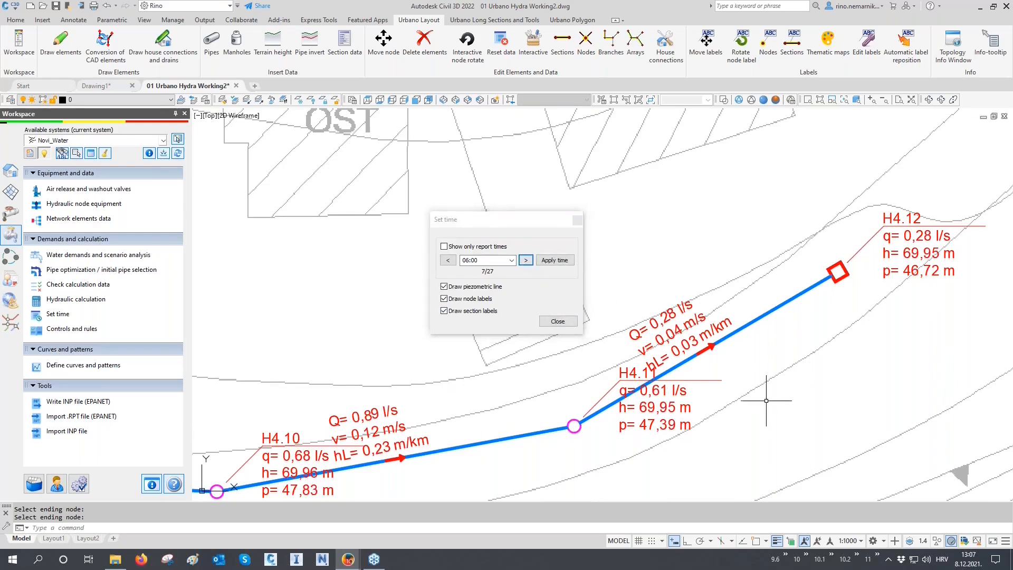
Examine the flow and velocity labels of the section between T1.2 and T1.3 while advancing the result time to 09:00.
scroll(772, 412, "down", 6)
mouse_move(685, 187)
middle_mouse_down()
mouse_move(728, 409)
mouse_move(704, 205)
mouse_move(702, 357)
middle_mouse_up()
scroll(683, 321, "up", 8)
middle_click_drag(626, 281, 686, 308)
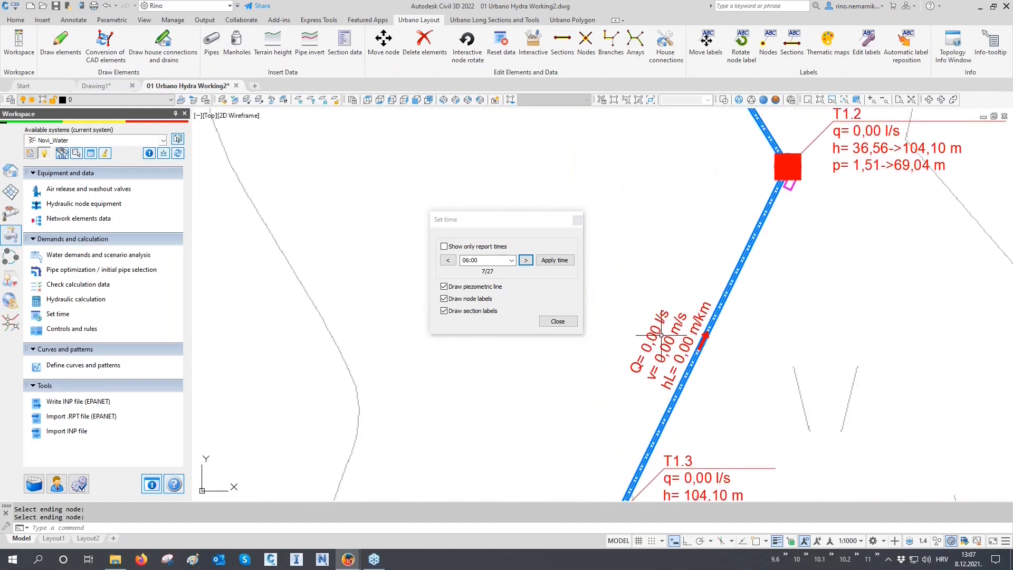
left_click(526, 260)
left_click(526, 260)
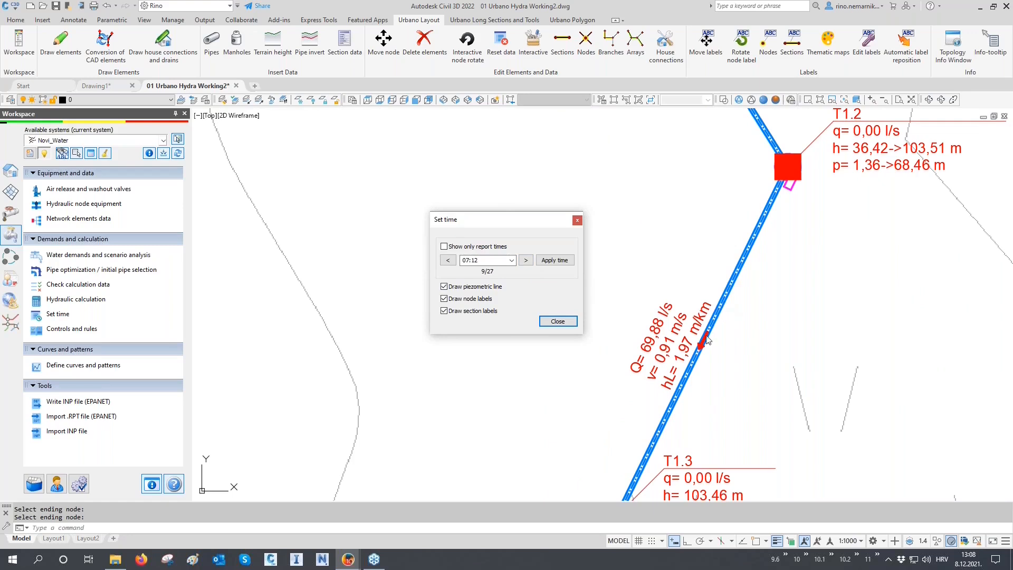
left_click(526, 260)
left_click(527, 260)
Advance the result time to 16:00 while checking the piezometric line in the long section to H4.12, and apply that time to the drawing.
scroll(477, 372, "down", 5)
scroll(477, 372, "down", 5)
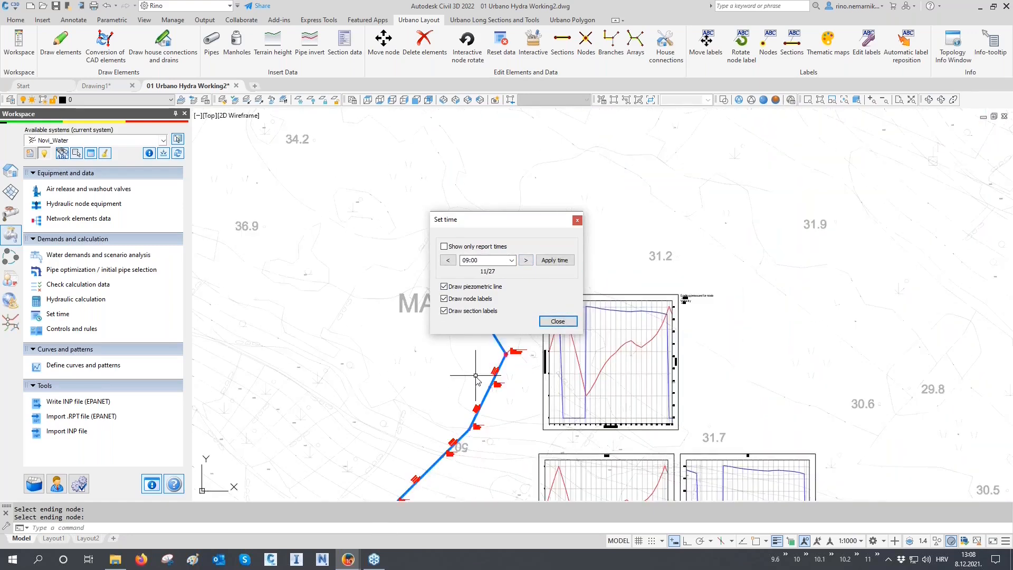
scroll(758, 338, "up", 3)
scroll(757, 338, "up", 4)
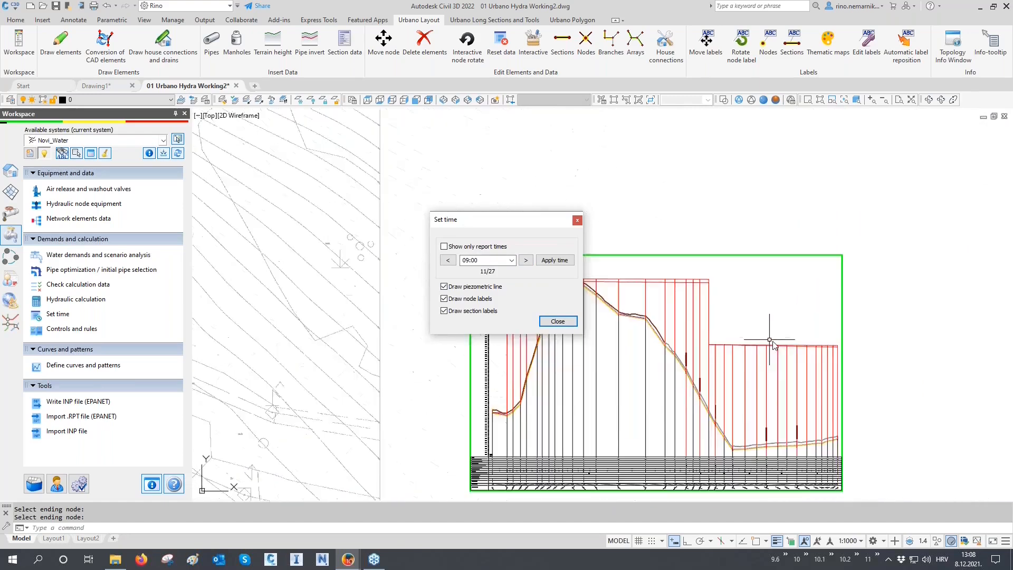
middle_click_drag(741, 391, 739, 301)
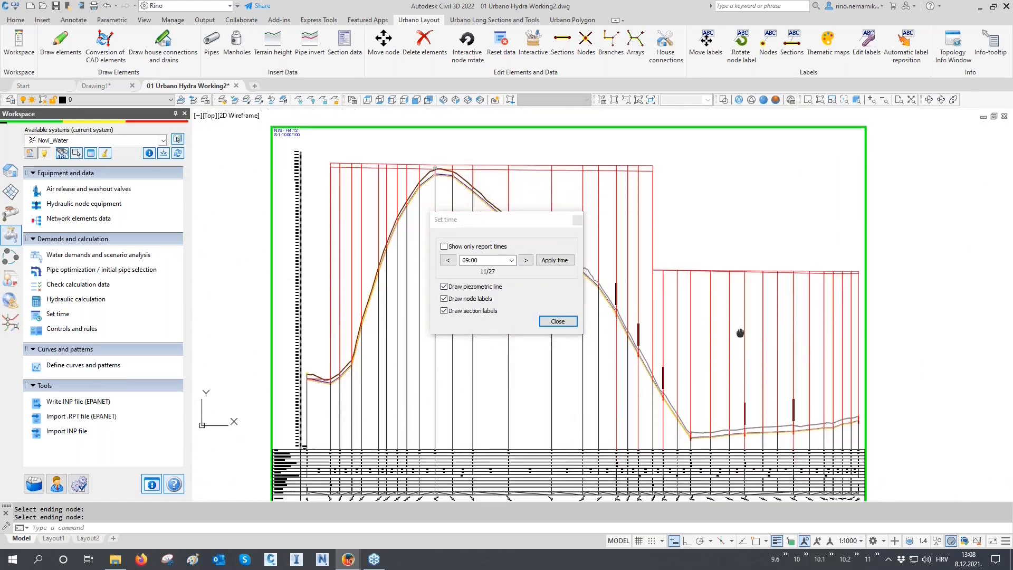
scroll(787, 242, "up", 2)
middle_click_drag(788, 242, 783, 254)
left_click(525, 261)
left_click(526, 261)
left_click(525, 261)
left_click(525, 260)
left_click(526, 261)
left_click(526, 260)
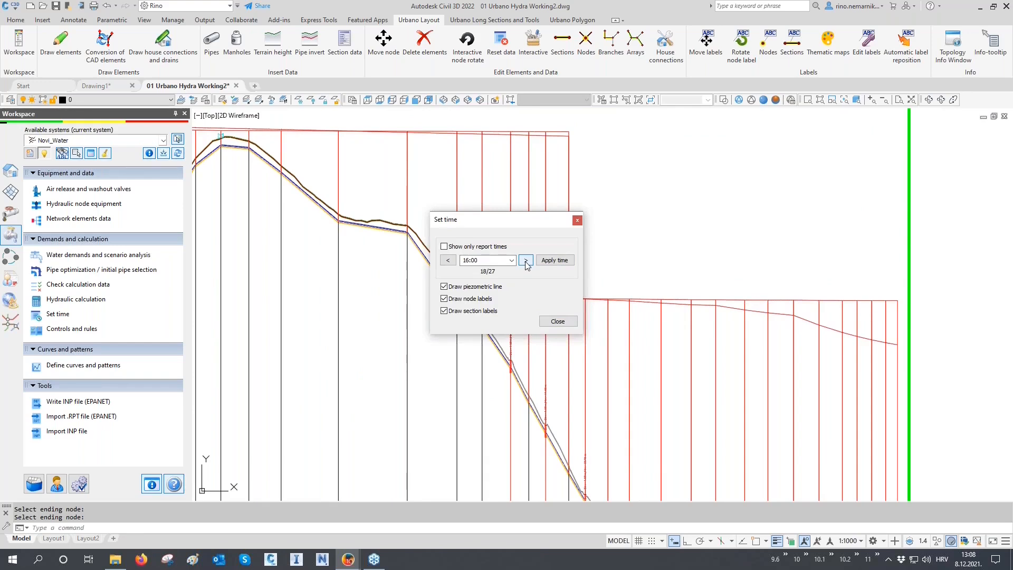
left_click(555, 260)
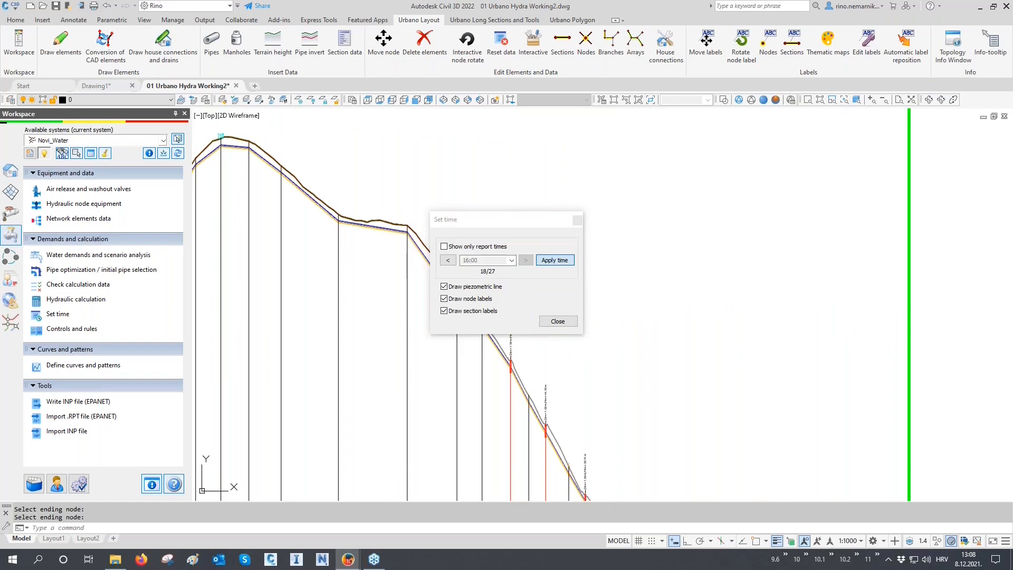
left_click(558, 321)
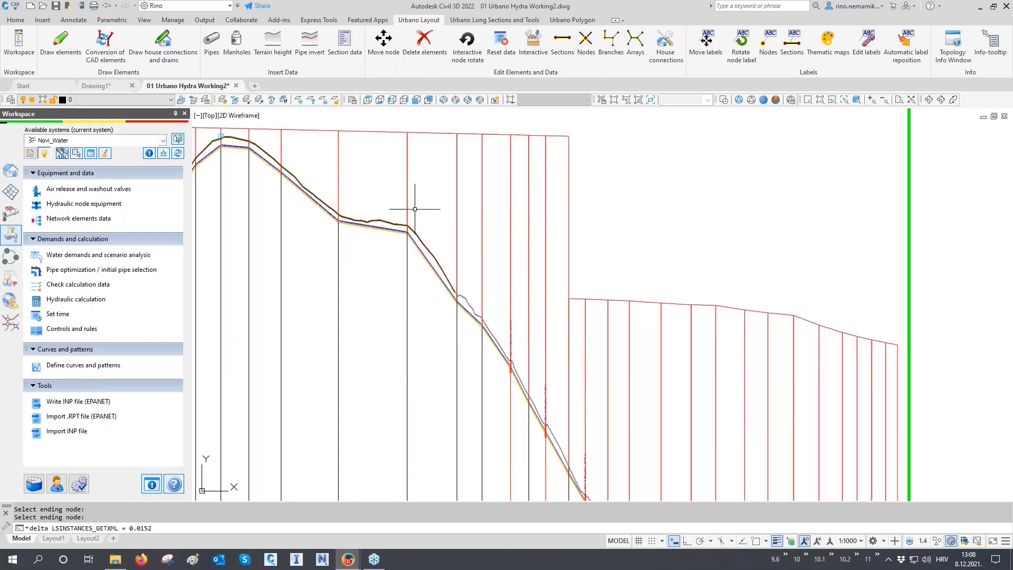
Examine the 16:00 piezometric line in the long section, and check the demand, pressure and velocity labels at end node H4.12 in plan.
middle_click_drag(780, 365, 765, 344)
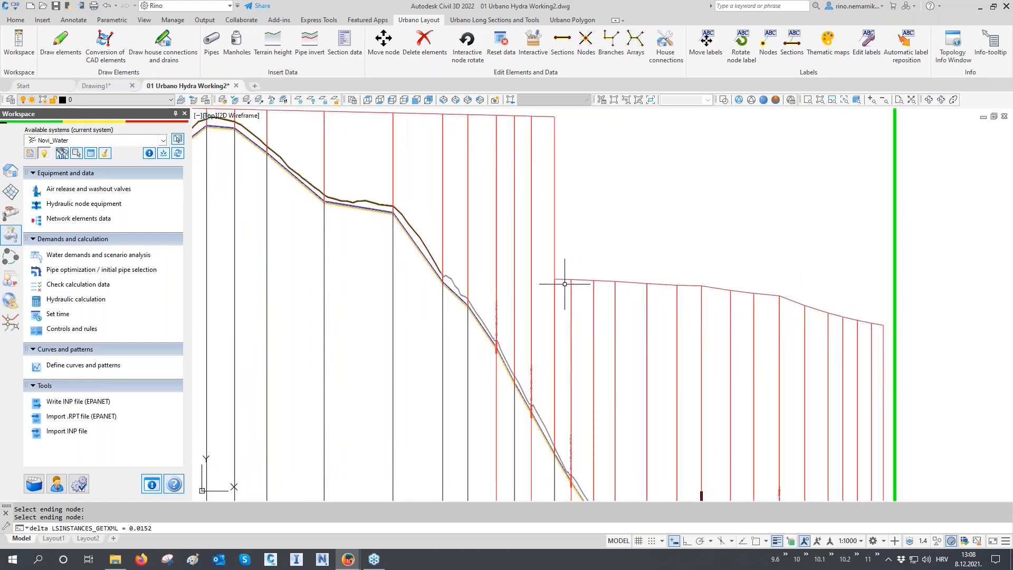
scroll(714, 221, "down", 4)
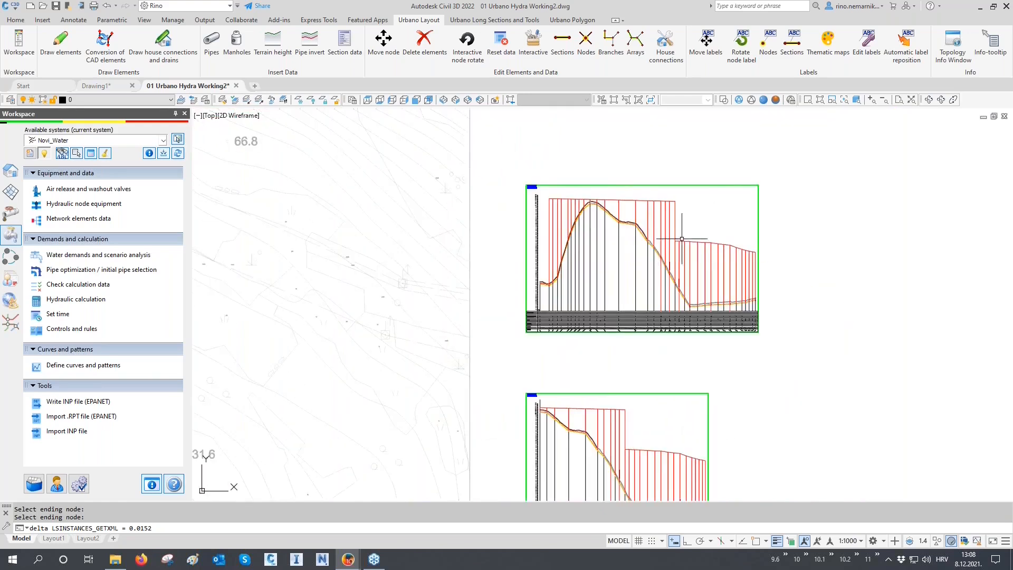
scroll(739, 251, "down", 6)
middle_click_drag(622, 372, 622, 274)
middle_click_drag(610, 386, 622, 348)
scroll(562, 392, "up", 10)
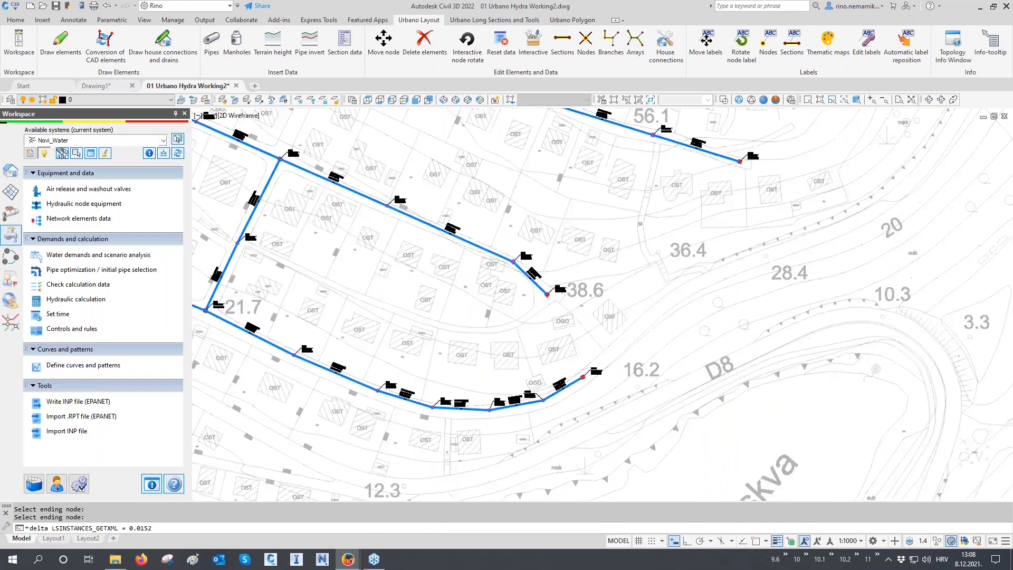
scroll(563, 392, "up", 4)
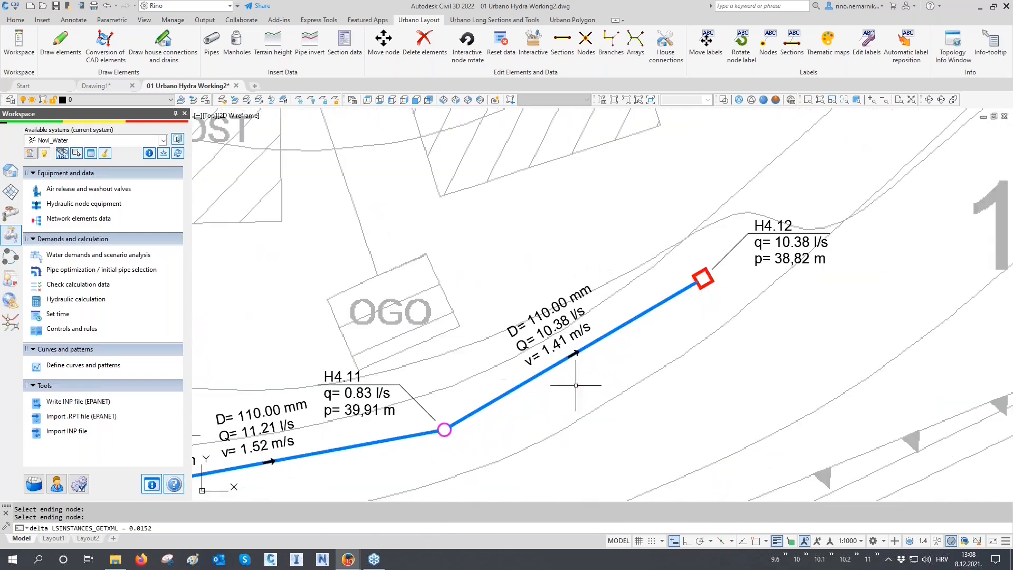
Open the data preview table and show the 3 Section Hydraulics-W configuration.
left_click(91, 153)
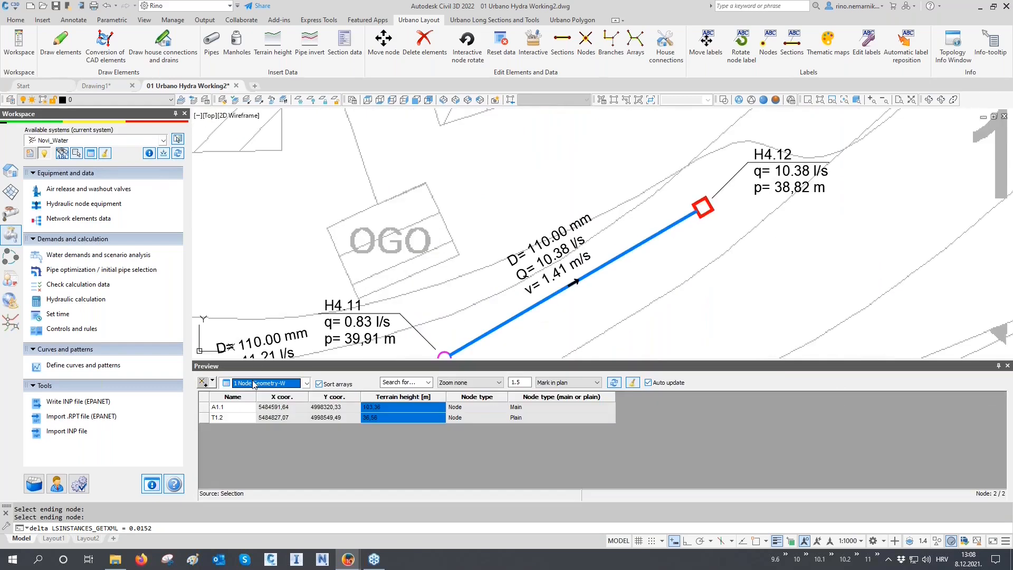
left_click(255, 384)
left_click(277, 439)
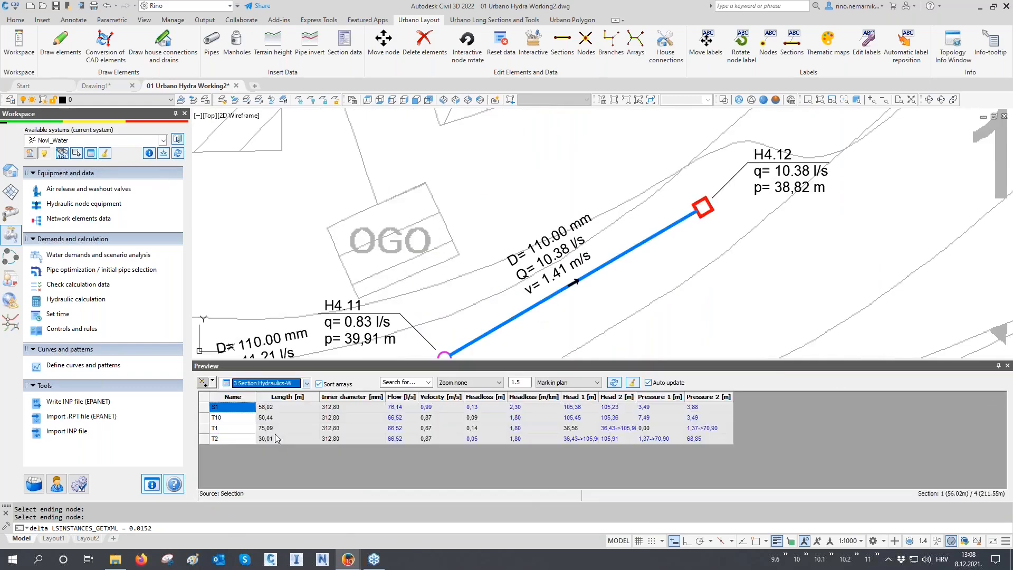
Load the preview table with the branch of sections leading to end node H4.12, using the Branches selection method.
scroll(465, 289, "down", 6)
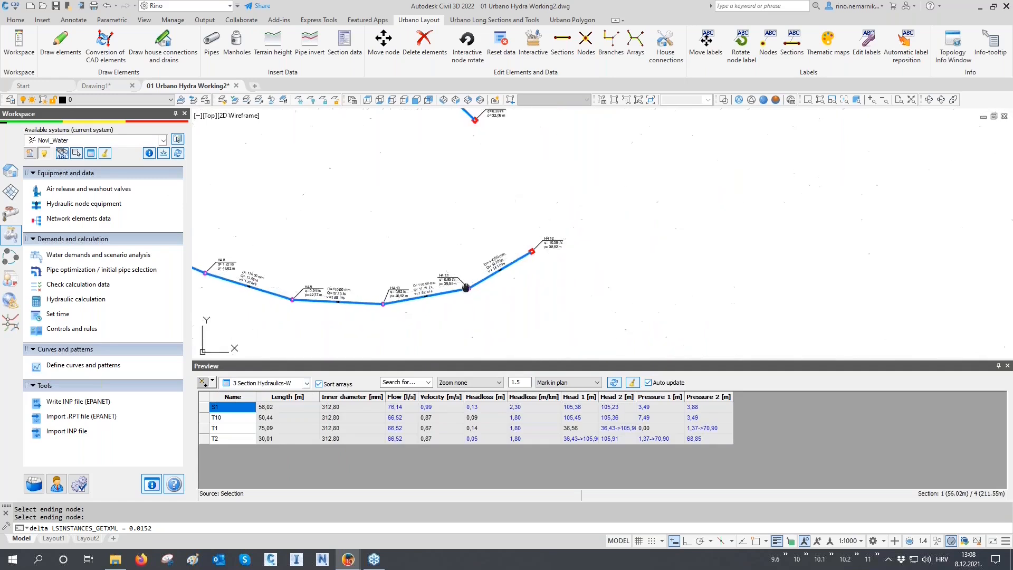
middle_click_drag(466, 288, 594, 299)
left_click(213, 381)
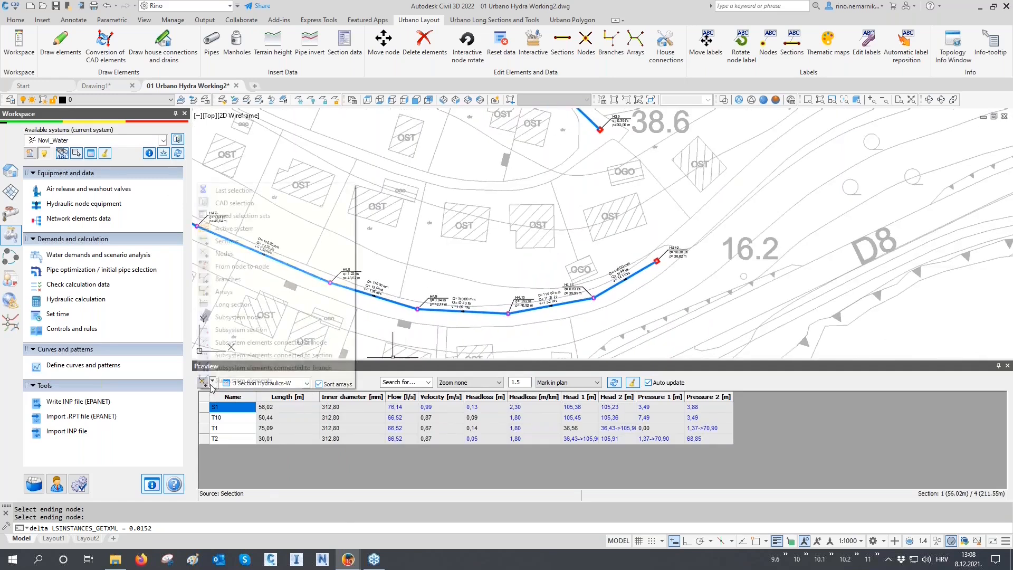
left_click(249, 279)
left_click(407, 311)
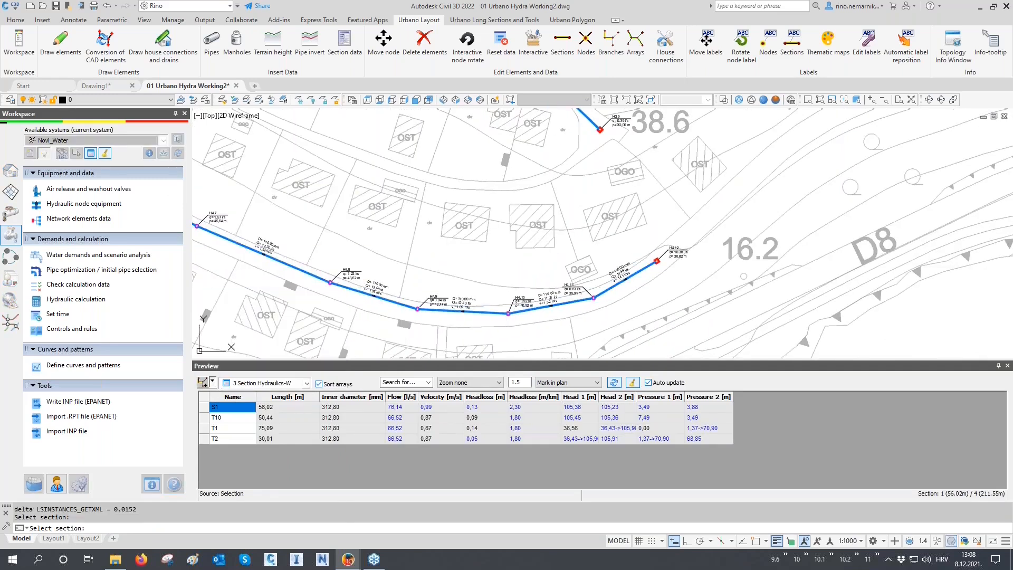
Highlight the velocities of sections S51 to S56 in the preview table and compare them with the plan labels near H4.12.
left_click_drag(502, 414, 498, 461)
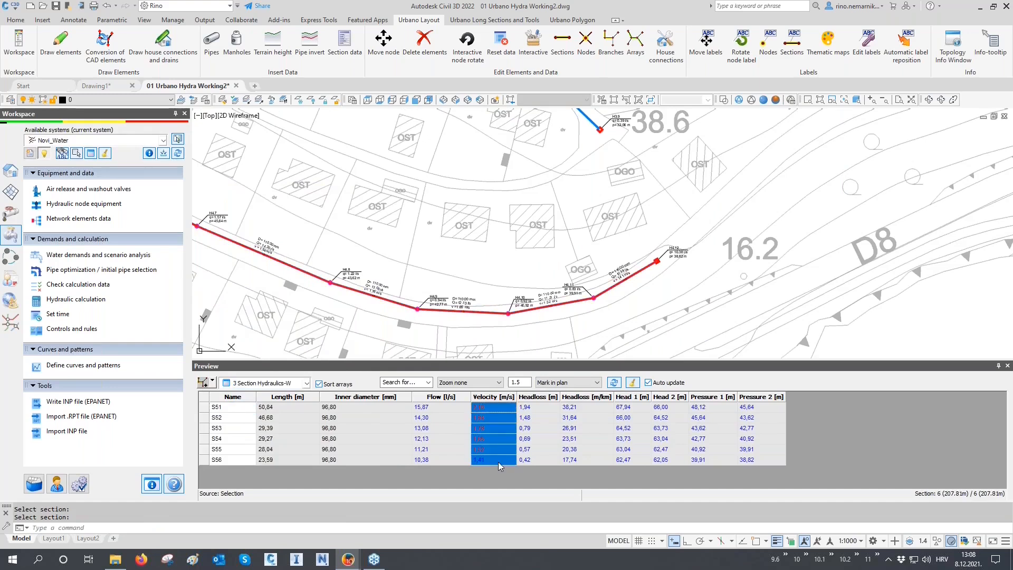
scroll(659, 284, "up", 4)
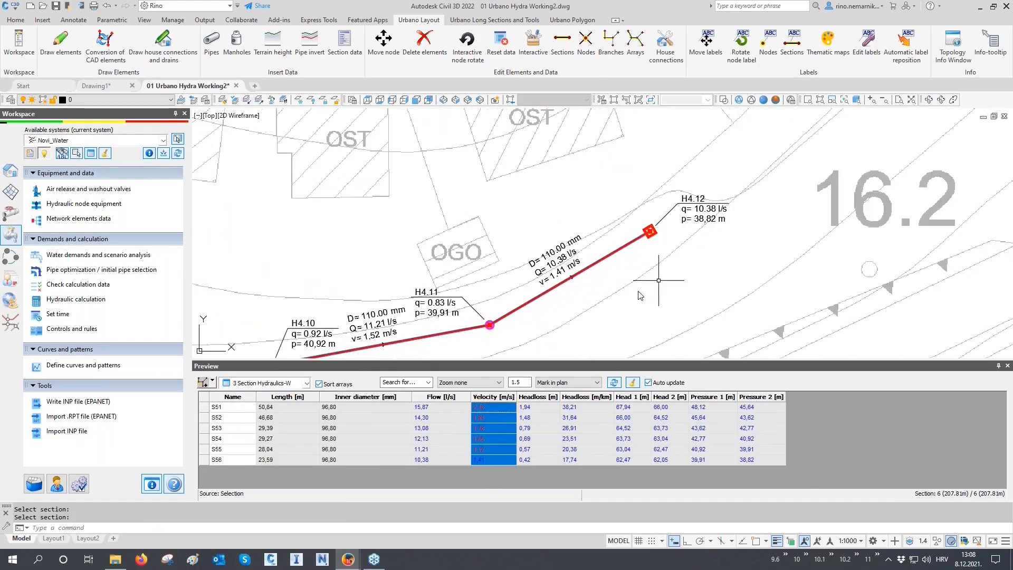
mouse_move(637, 290)
middle_mouse_down()
mouse_move(637, 275)
mouse_move(603, 271)
middle_mouse_up()
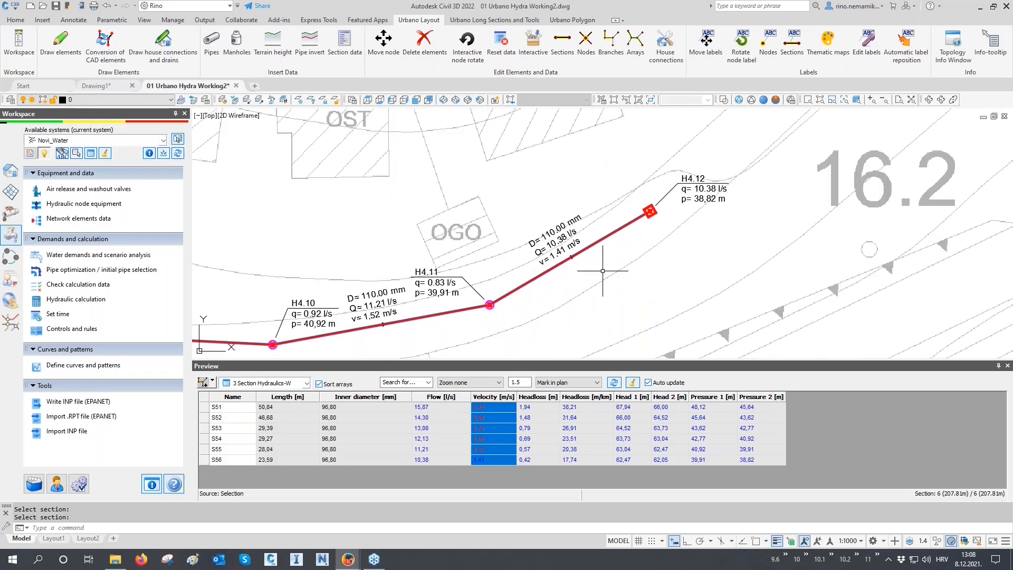